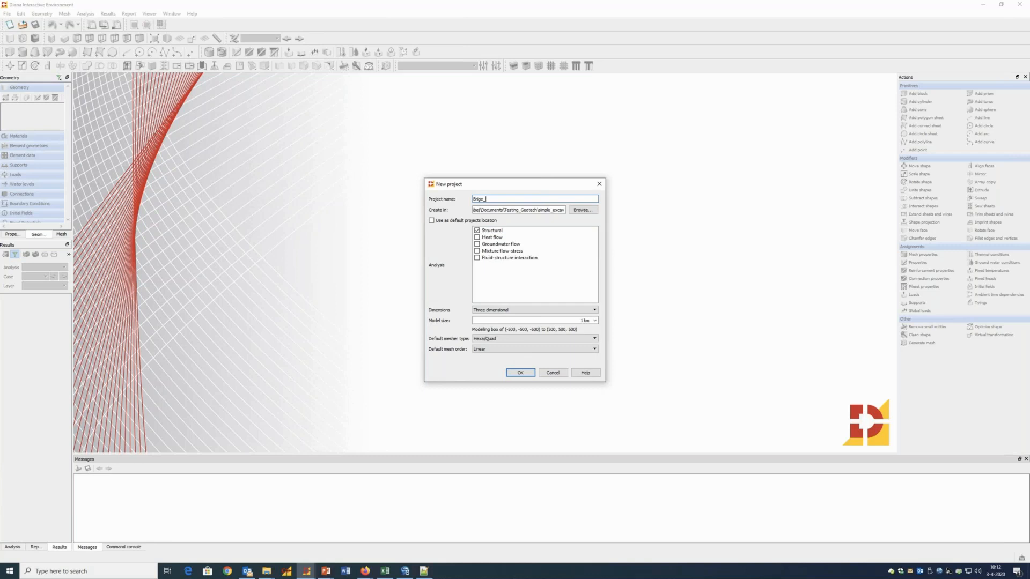
- Create a three-dimensional structural project named Brige_Pier_Demo in the Documents folder, with Hexa/Quad mesher and linear mesh order
{"action": "type", "text": "Pier_Demo"}
{"action": "left_click", "coordinate": [583, 211]}
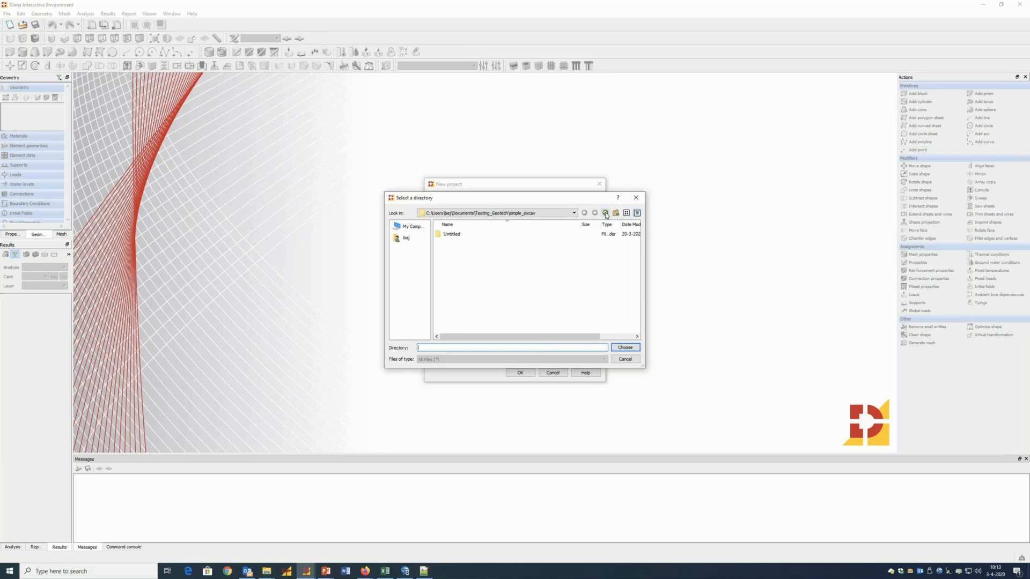
{"action": "left_click", "coordinate": [606, 214]}
{"action": "left_click", "coordinate": [606, 214]}
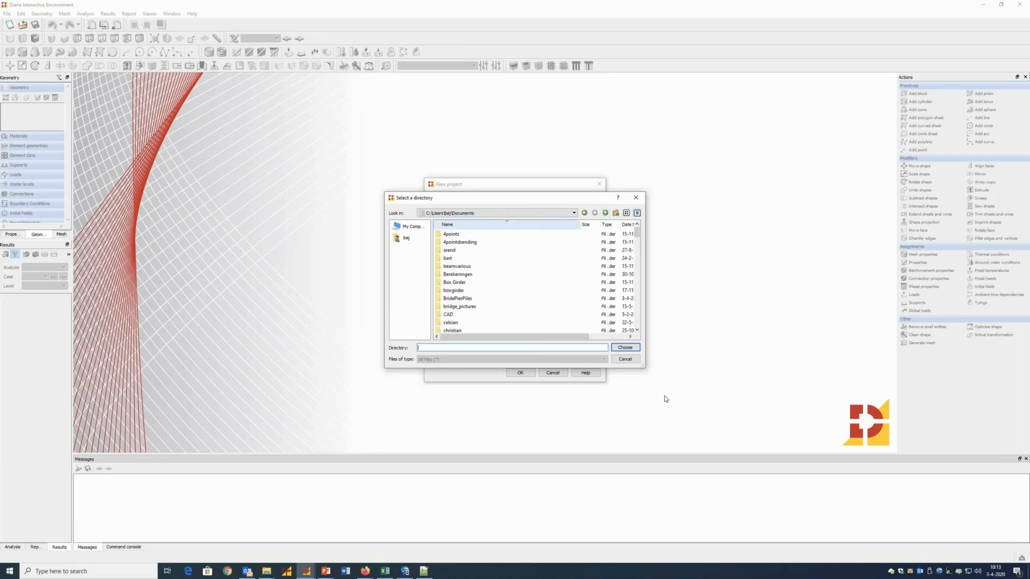
{"action": "left_click", "coordinate": [625, 348]}
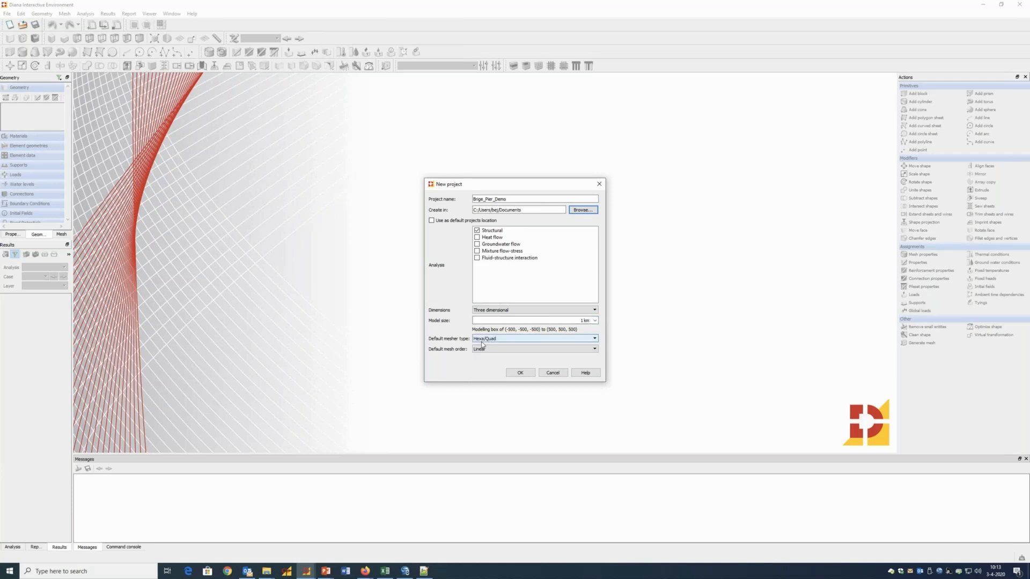
{"action": "left_click", "coordinate": [525, 375]}
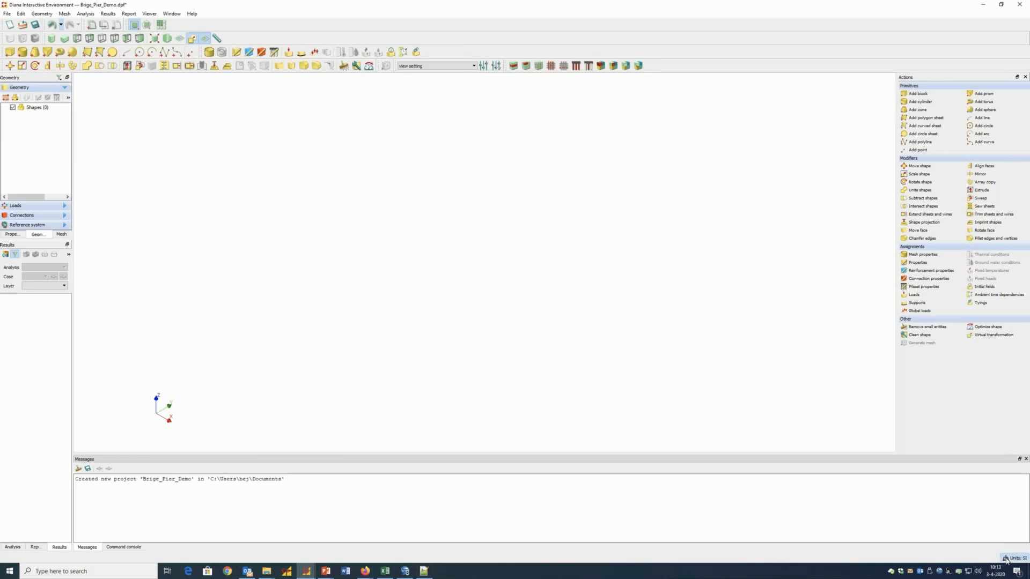
- Set the project units to ton for mass, kilonewton for force, celsius for temperature and degree for angle
{"action": "left_click", "coordinate": [1008, 558]}
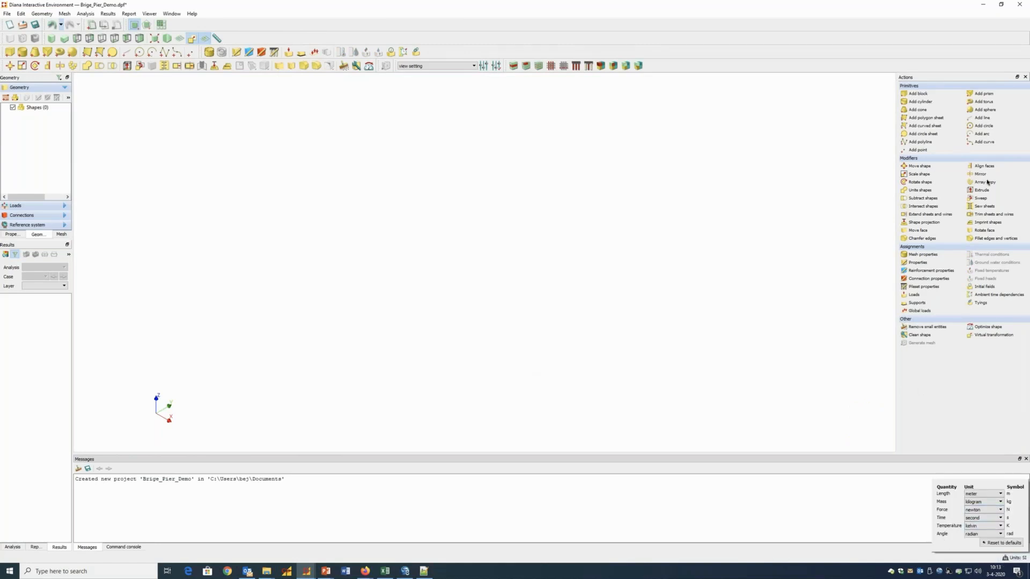
{"action": "left_click", "coordinate": [974, 502]}
{"action": "left_click", "coordinate": [976, 525]}
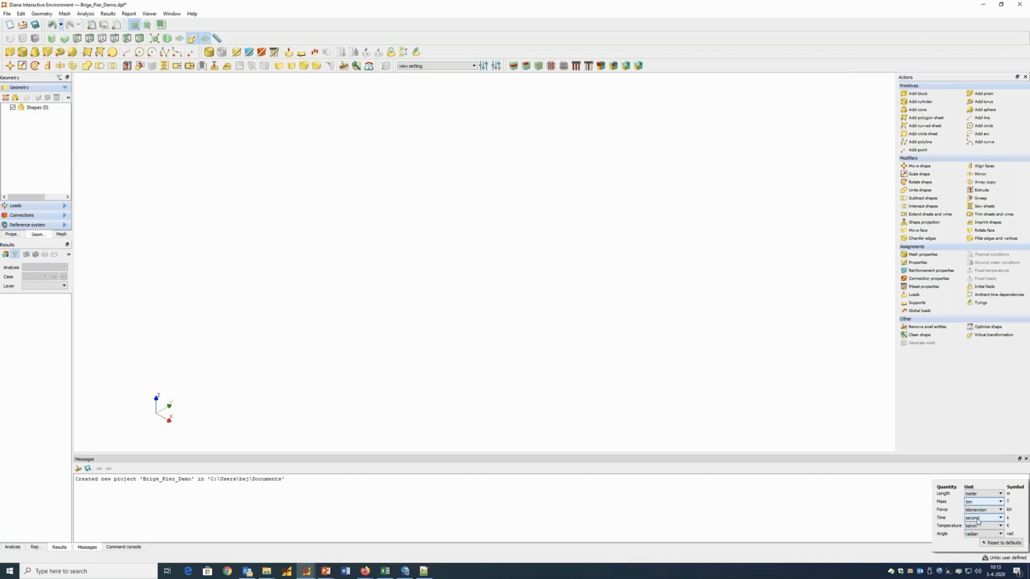
{"action": "left_click", "coordinate": [977, 527]}
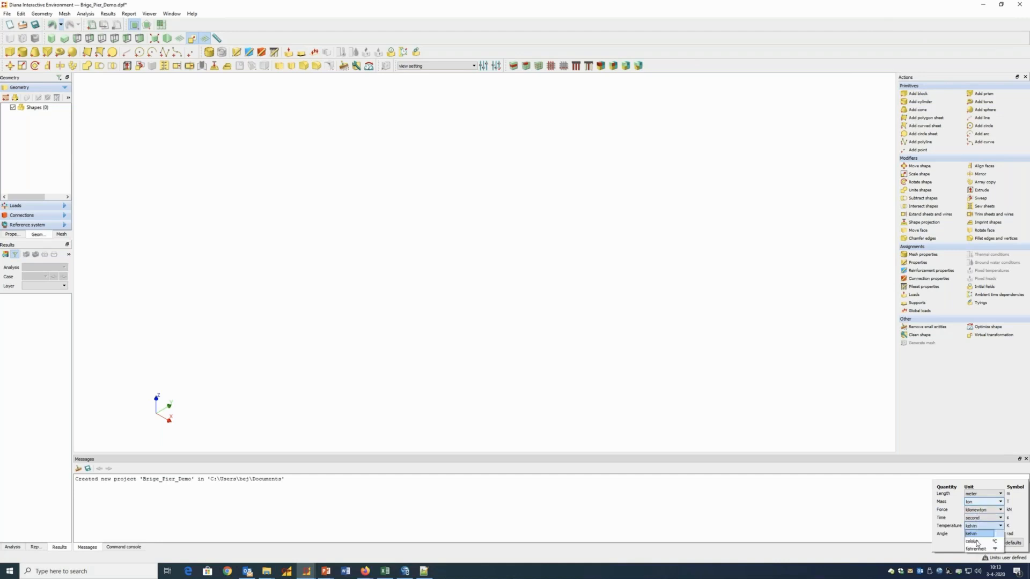
{"action": "left_click", "coordinate": [976, 542]}
{"action": "left_click", "coordinate": [977, 534]}
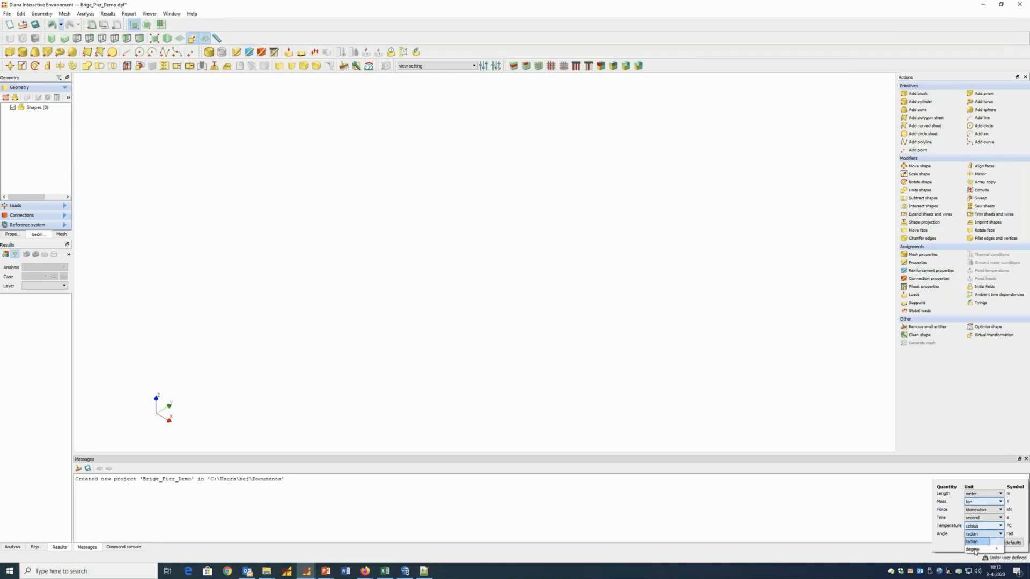
{"action": "left_click", "coordinate": [973, 550]}
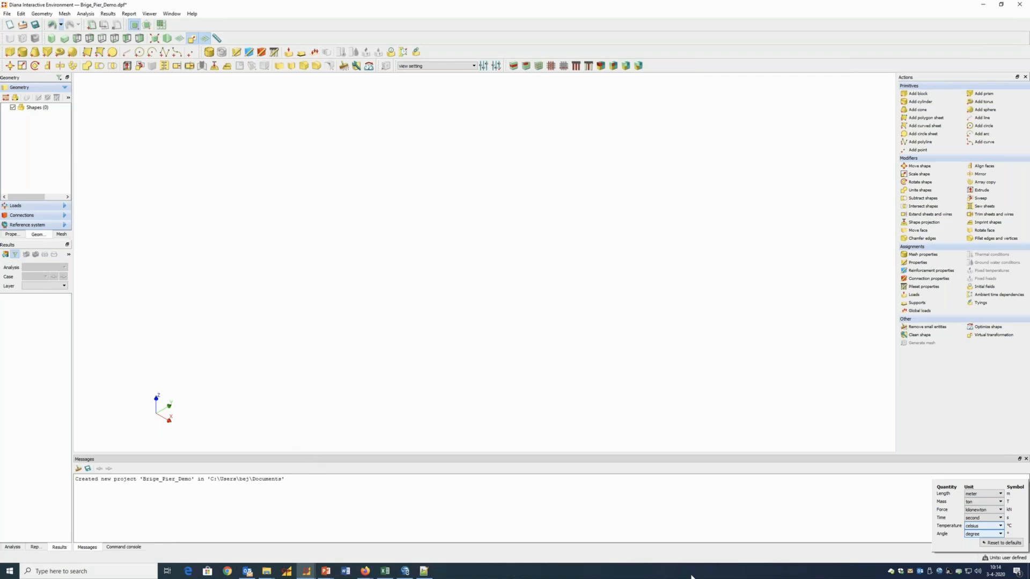
{"action": "left_click", "coordinate": [689, 558]}
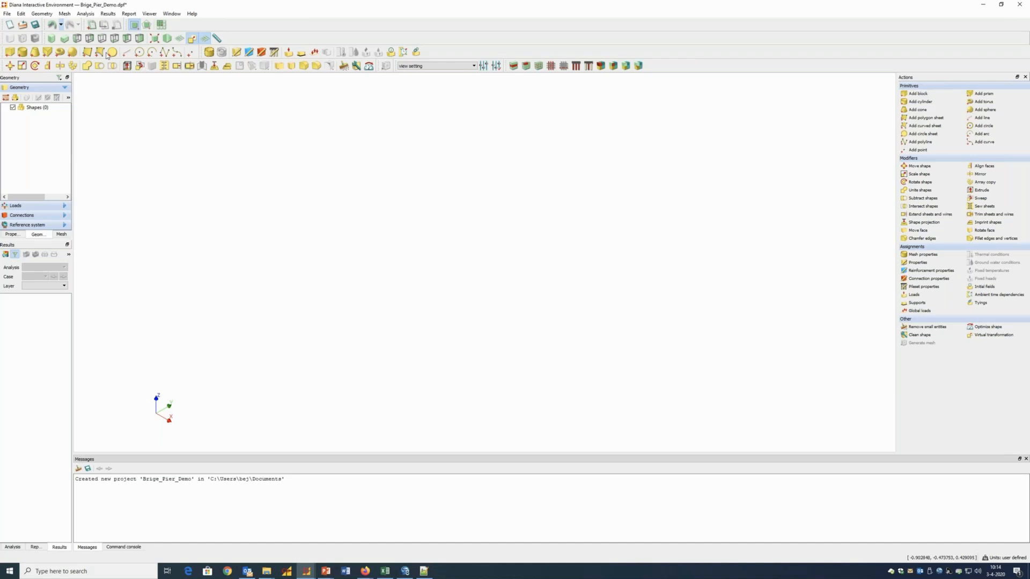
- Add a rectangular polygon sheet named Layer1, 120 by 120 m, at the origin in the XY plane
{"action": "left_click", "coordinate": [87, 52]}
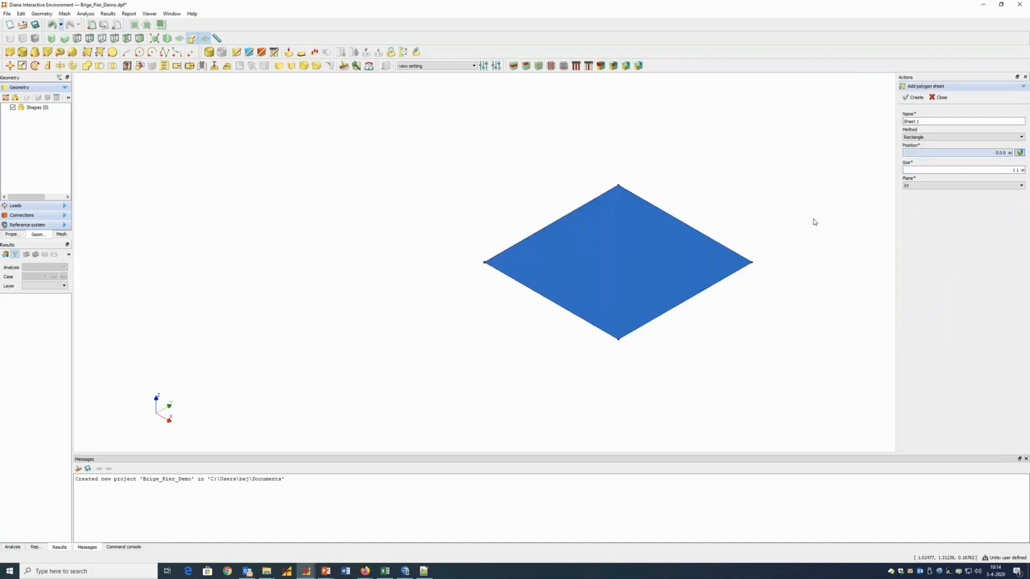
{"action": "left_click", "coordinate": [940, 120]}
{"action": "triple_click", "coordinate": [940, 120]}
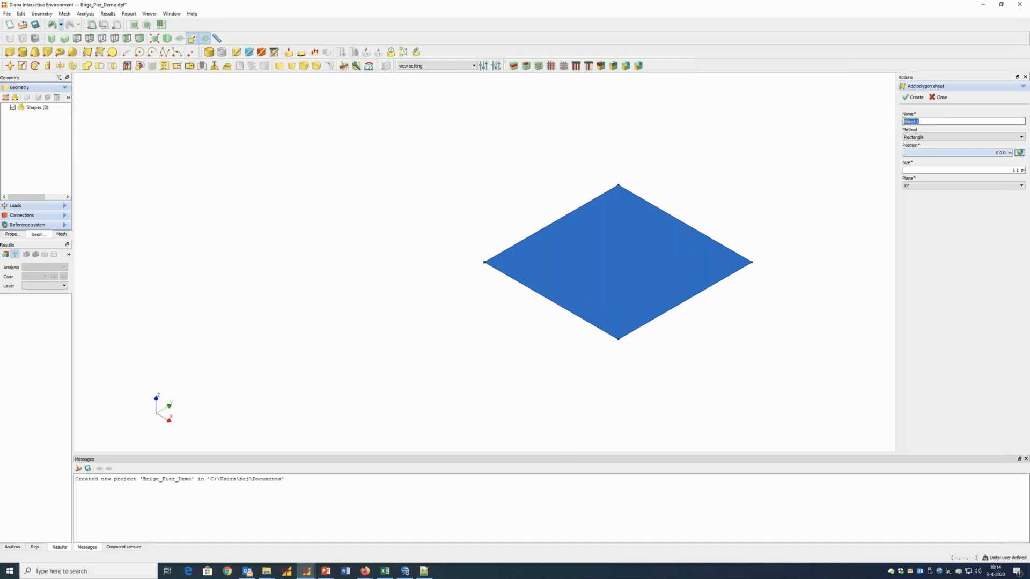
{"action": "type", "text": "Layer"}
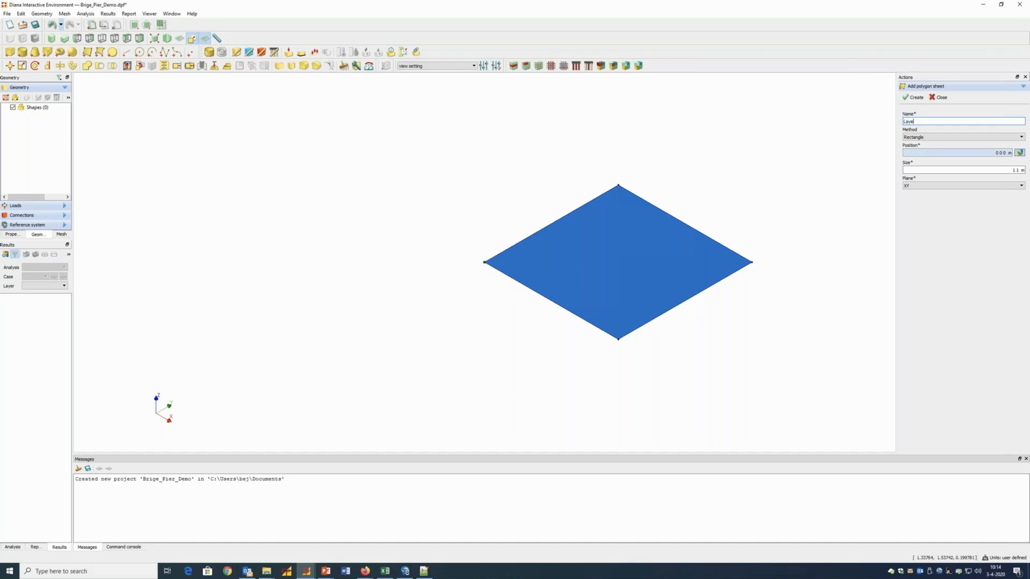
{"action": "triple_click", "coordinate": [1013, 170]}
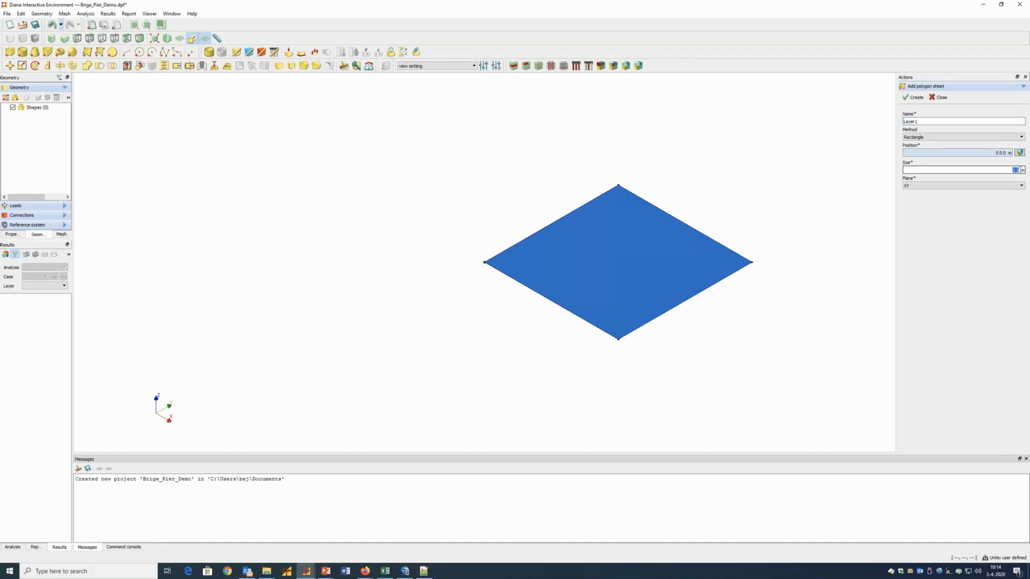
{"action": "type", "text": "120 120"}
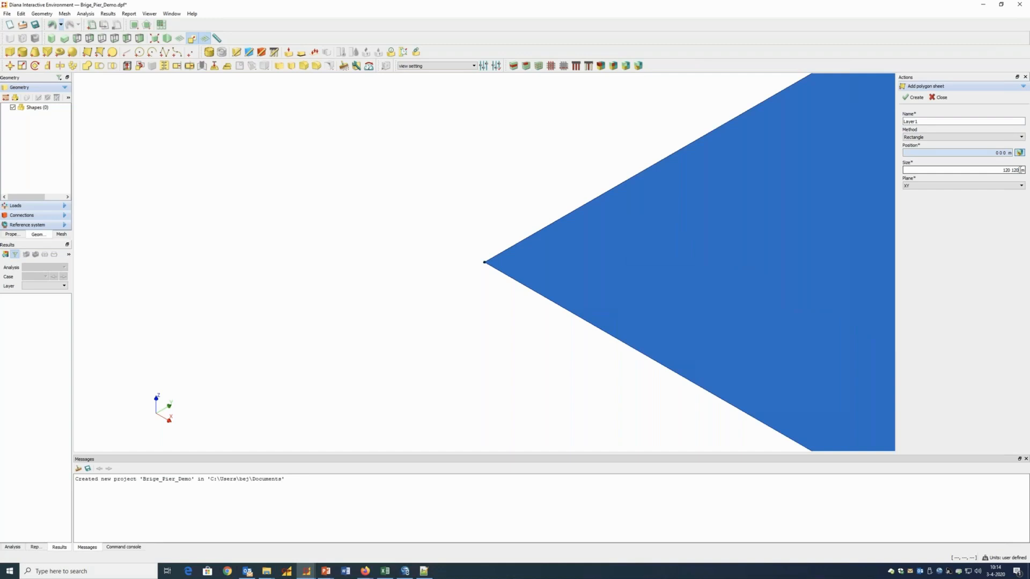
{"action": "left_click", "coordinate": [914, 97]}
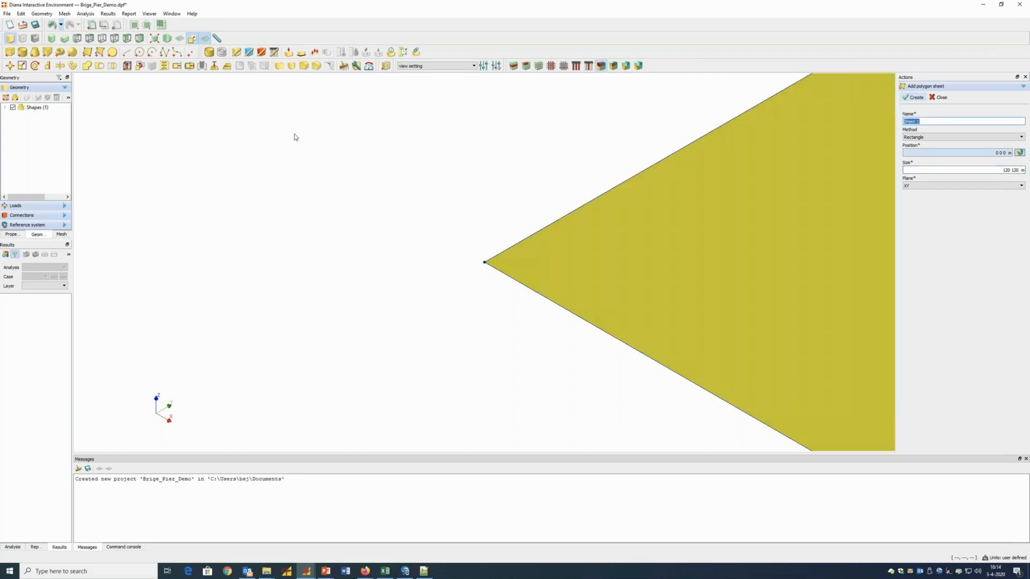
{"action": "left_click", "coordinate": [154, 38]}
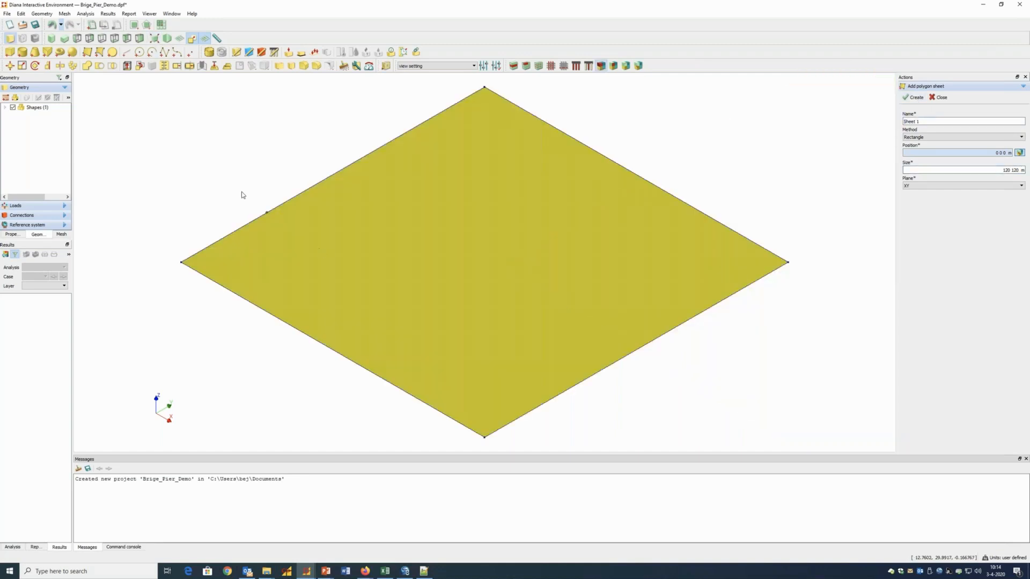
- Extrude the Layer1 sheet downward into a solid with the offset vector 0 0 -6 m
{"action": "left_click", "coordinate": [134, 25]}
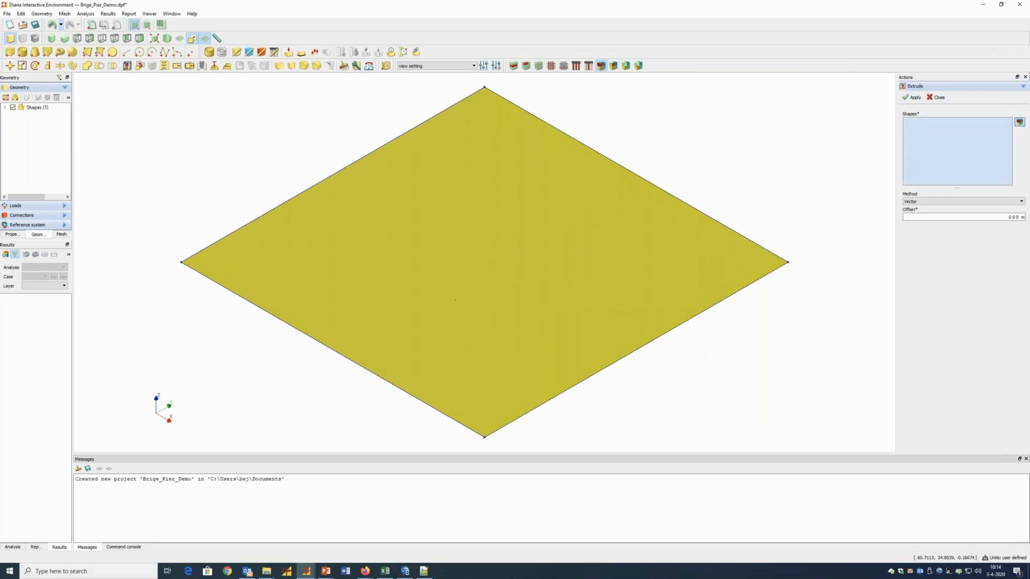
{"action": "left_click", "coordinate": [515, 308]}
{"action": "left_click", "coordinate": [1011, 217]}
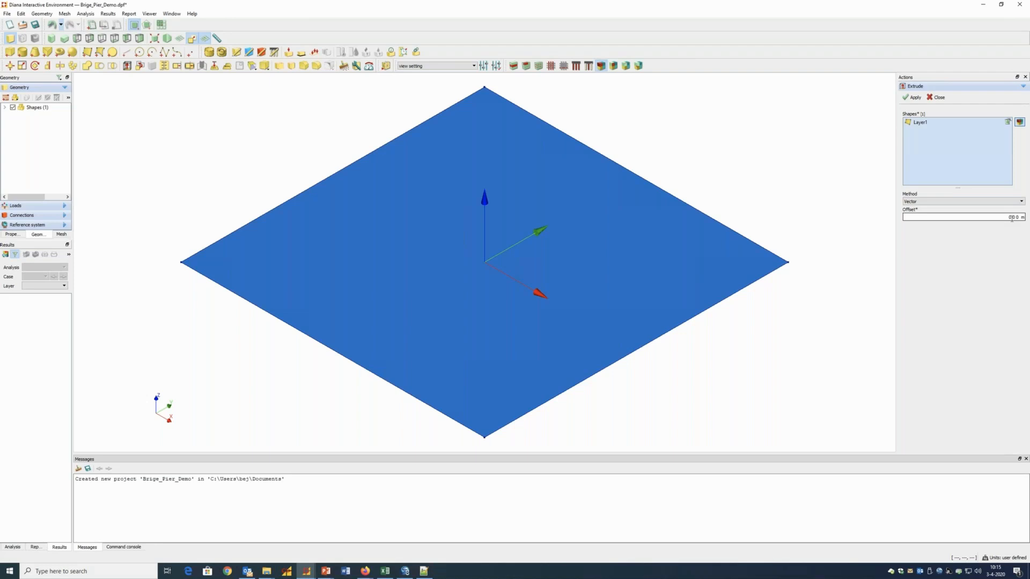
{"action": "double_click", "coordinate": [1018, 217]}
{"action": "type", "text": "-1"}
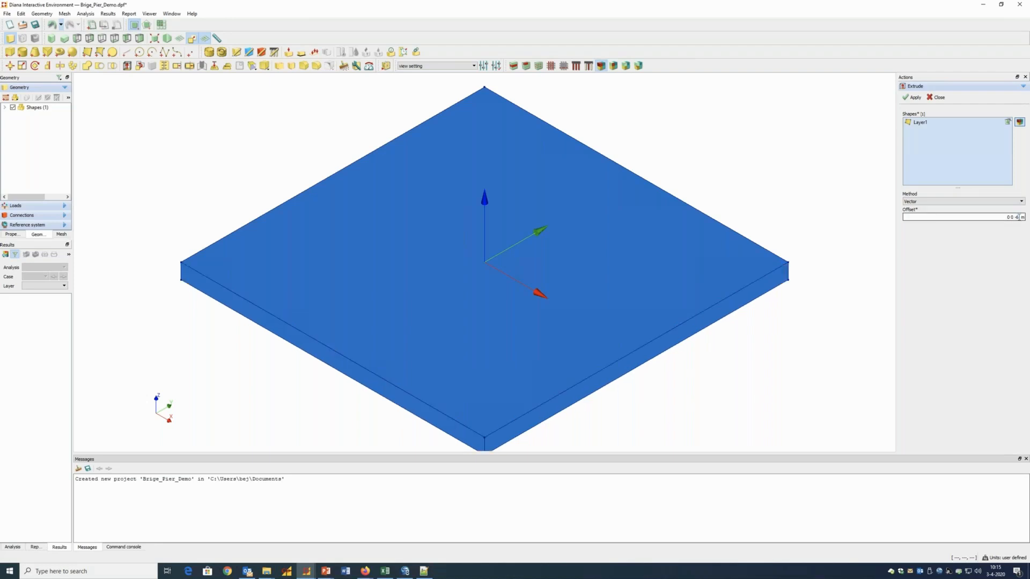
{"action": "left_click", "coordinate": [913, 97]}
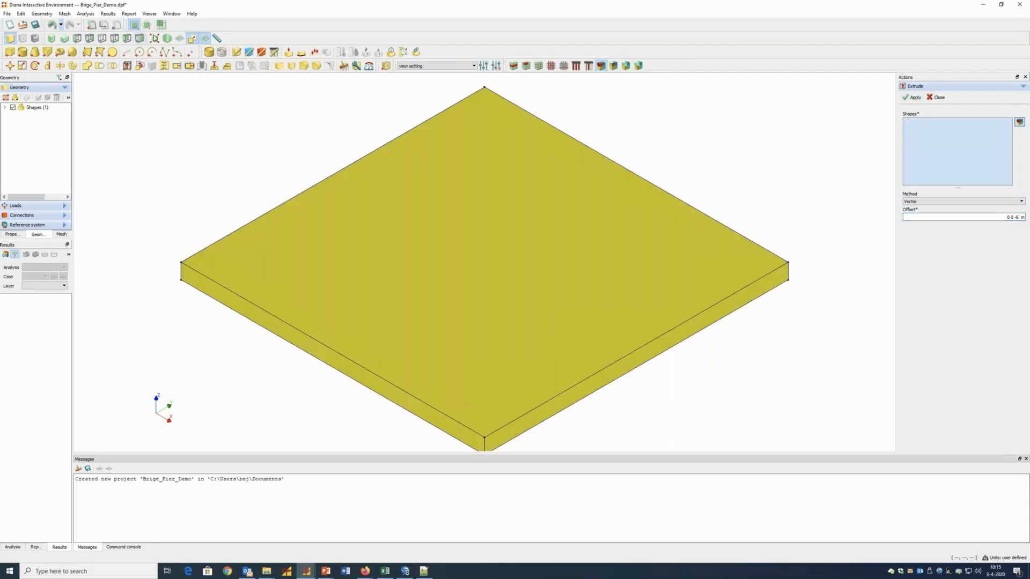
{"action": "left_click", "coordinate": [154, 38]}
{"action": "left_click", "coordinate": [5, 107]}
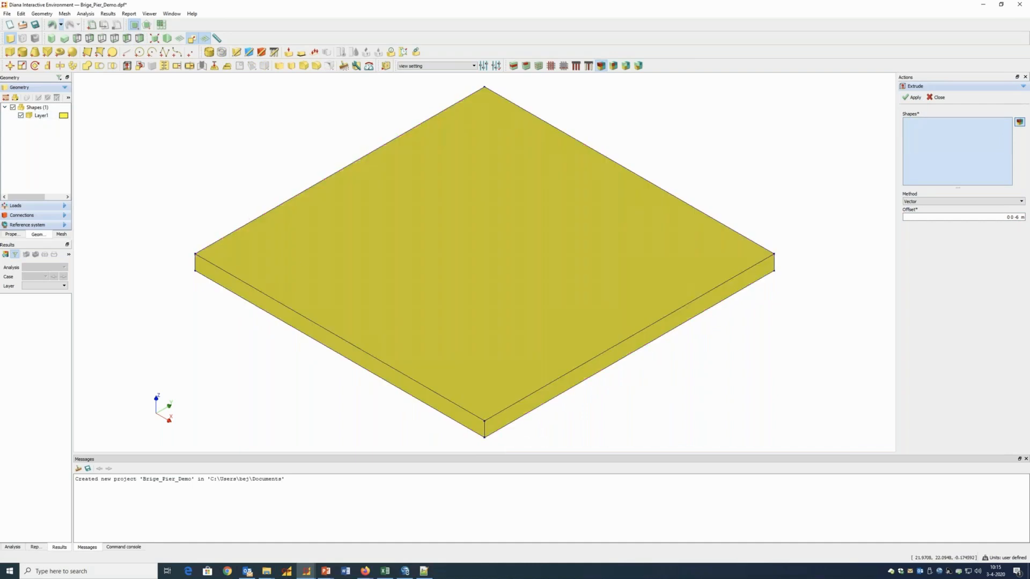
- Extract the bottom face of the Layer1 block as a separate sheet
{"action": "middle_click_drag", "start_coordinate": [341, 263], "coordinate": [312, 180]}
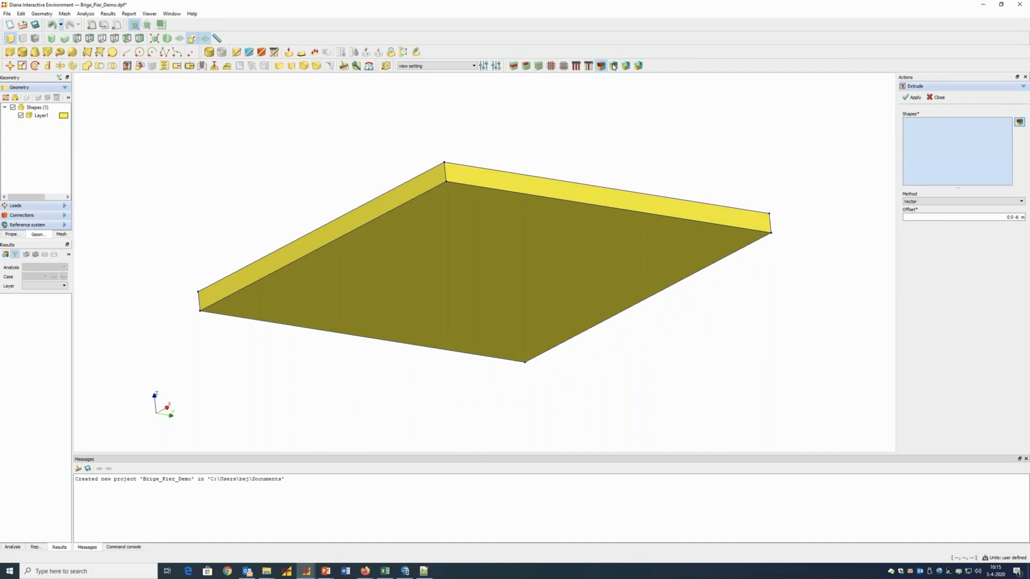
{"action": "left_click", "coordinate": [488, 231]}
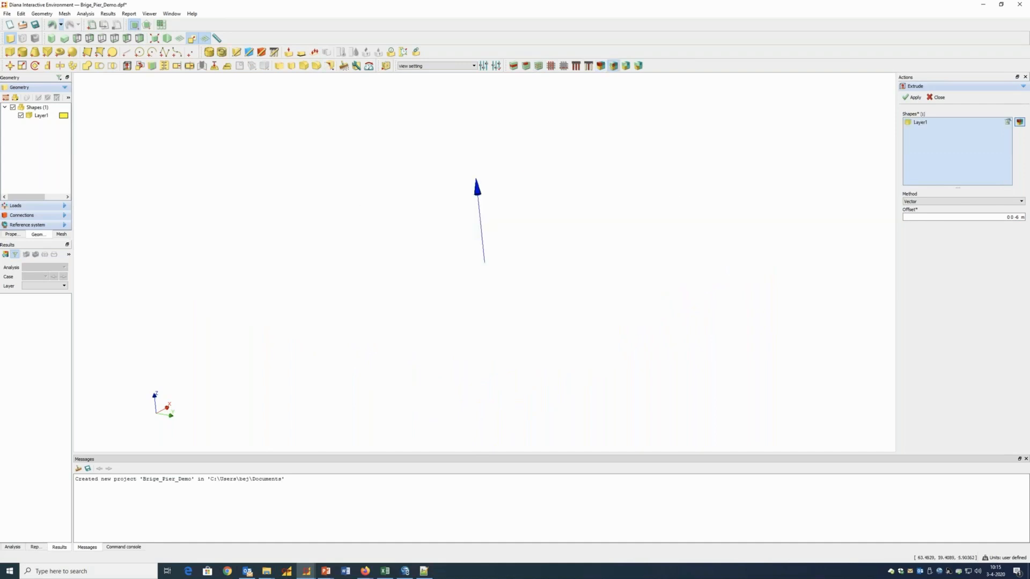
{"action": "left_click", "coordinate": [939, 97]}
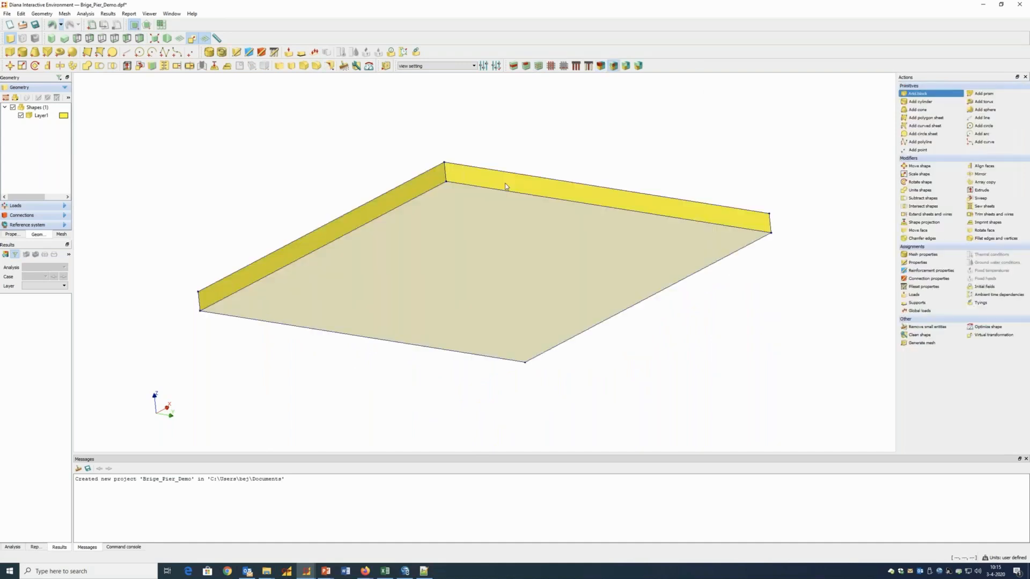
{"action": "right_click", "coordinate": [508, 264]}
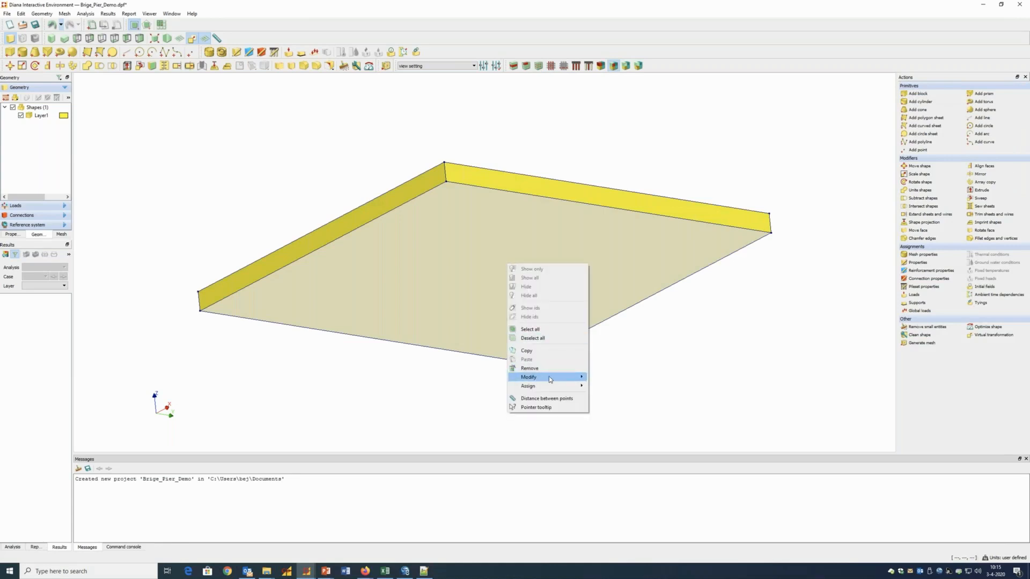
{"action": "mouse_move", "coordinate": [549, 375]}
{"action": "left_click", "coordinate": [607, 387]}
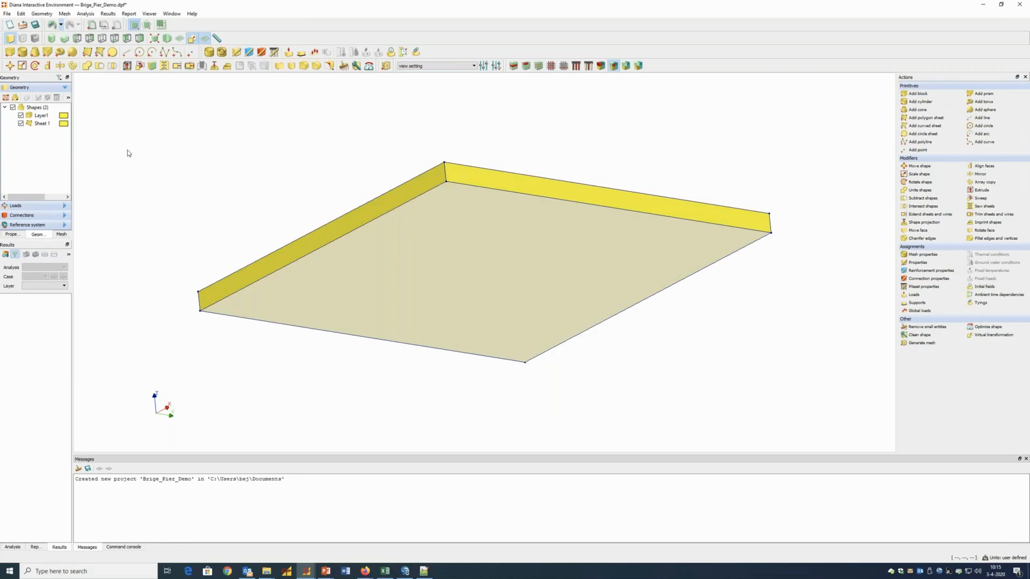
- Rename the extracted bottom sheet as Layer2
{"action": "left_click", "coordinate": [42, 124]}
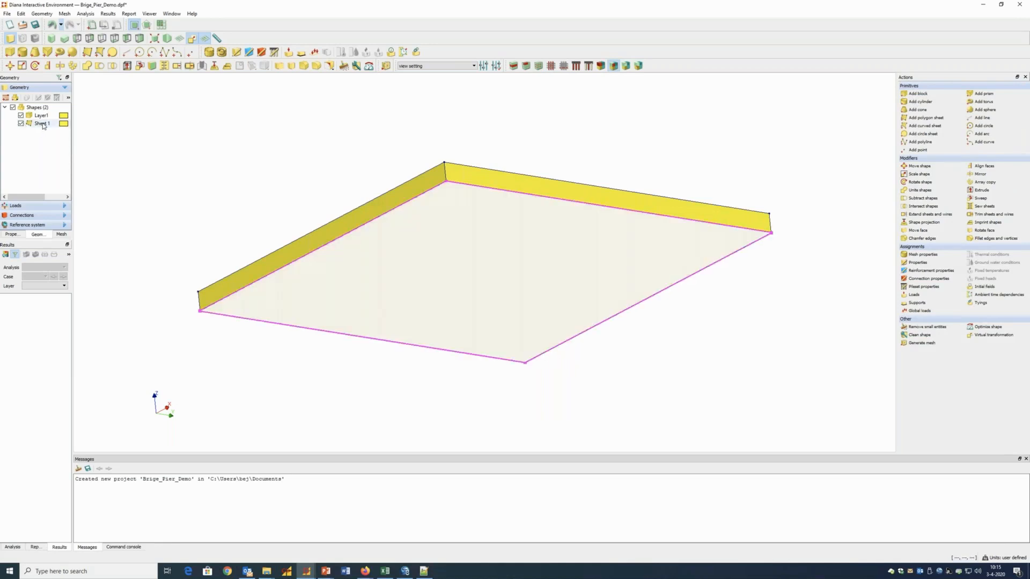
{"action": "double_click", "coordinate": [44, 125]}
{"action": "right_click", "coordinate": [44, 124]}
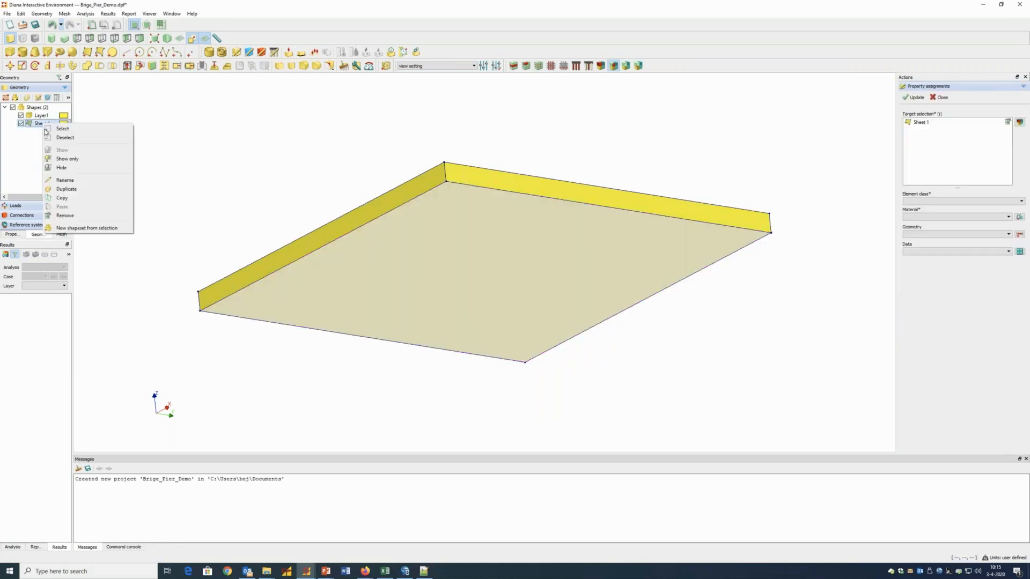
{"action": "left_click", "coordinate": [65, 180]}
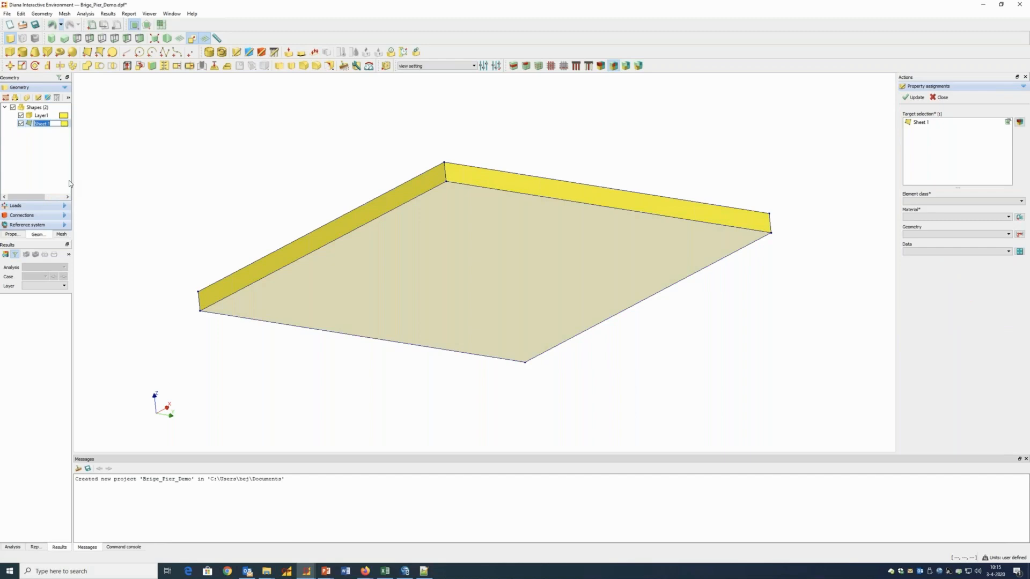
{"action": "type", "text": "Layer2"}
{"action": "key", "text": "Return"}
{"action": "left_click", "coordinate": [925, 101]}
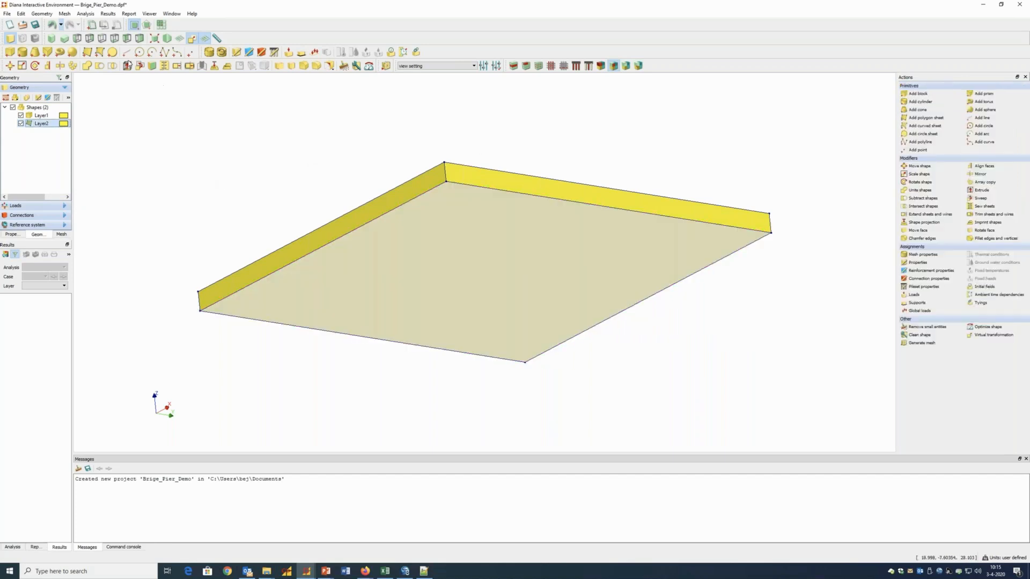
- Extrude the Layer2 sheet downward into a solid with the offset vector 0 0 -5 m
{"action": "left_click", "coordinate": [127, 65]}
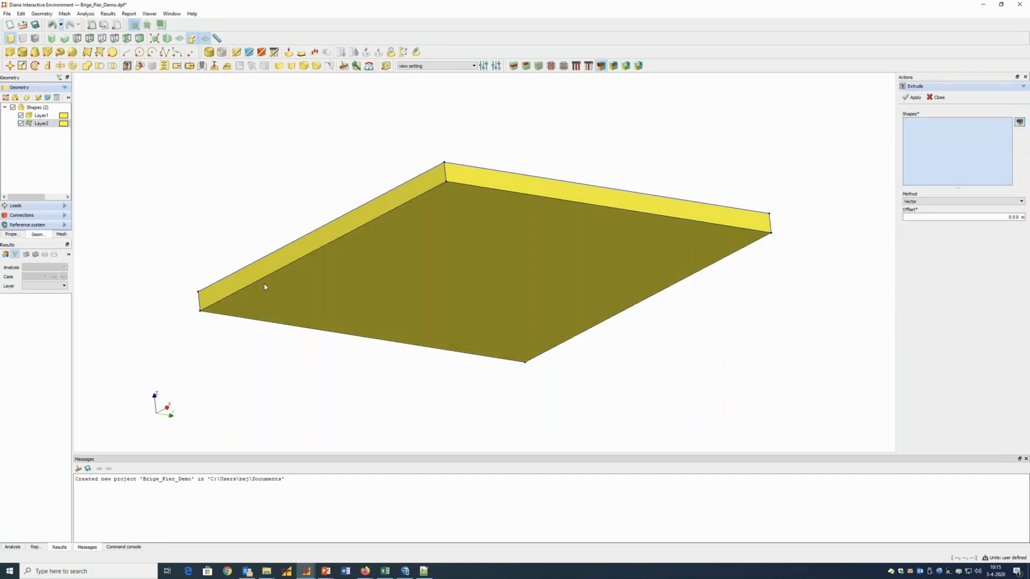
{"action": "left_click", "coordinate": [42, 124]}
{"action": "right_click", "coordinate": [43, 126]}
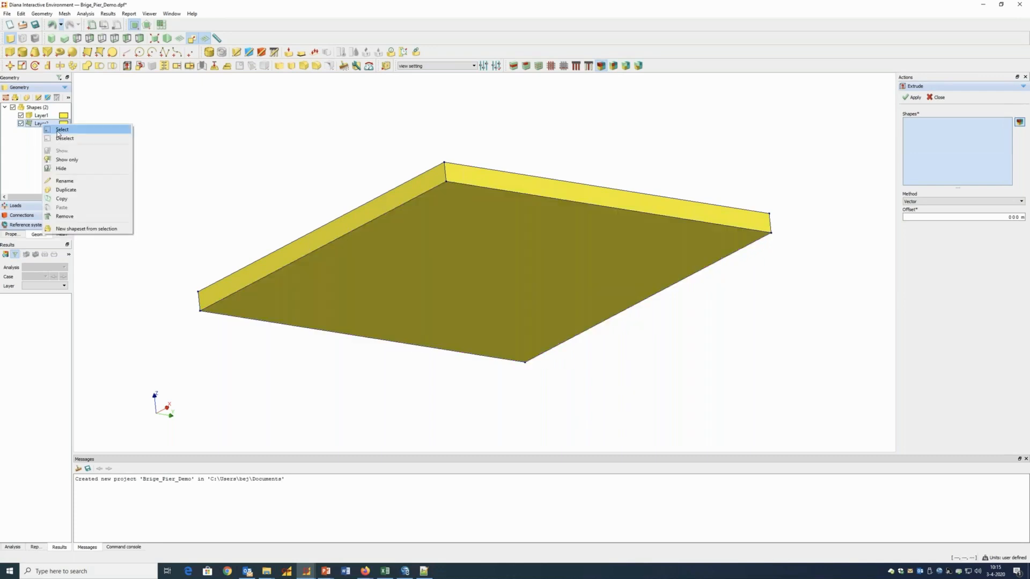
{"action": "left_click", "coordinate": [99, 132]}
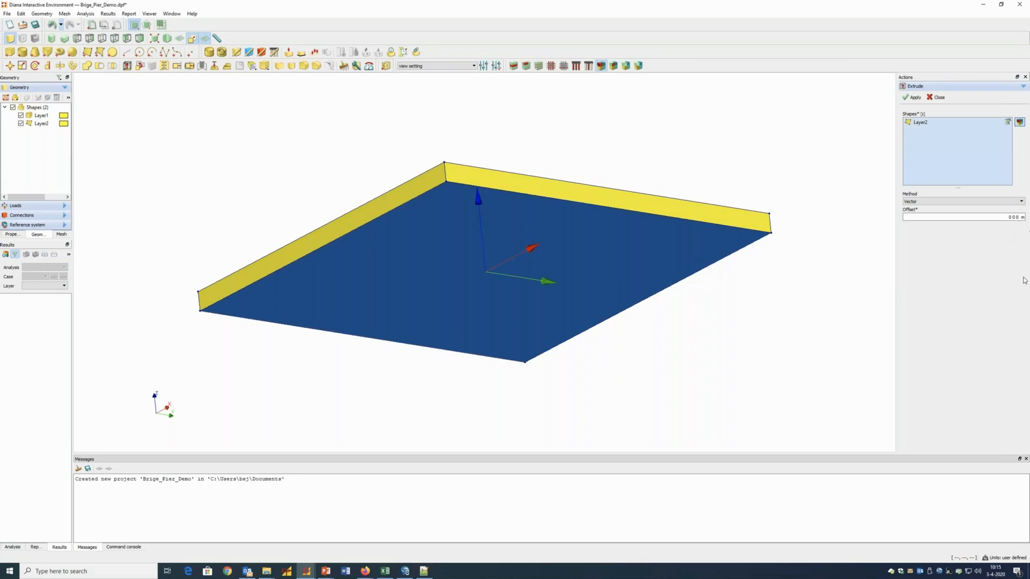
{"action": "left_click_drag", "start_coordinate": [1017, 217], "coordinate": [1018, 217]}
{"action": "type", "text": "-5"}
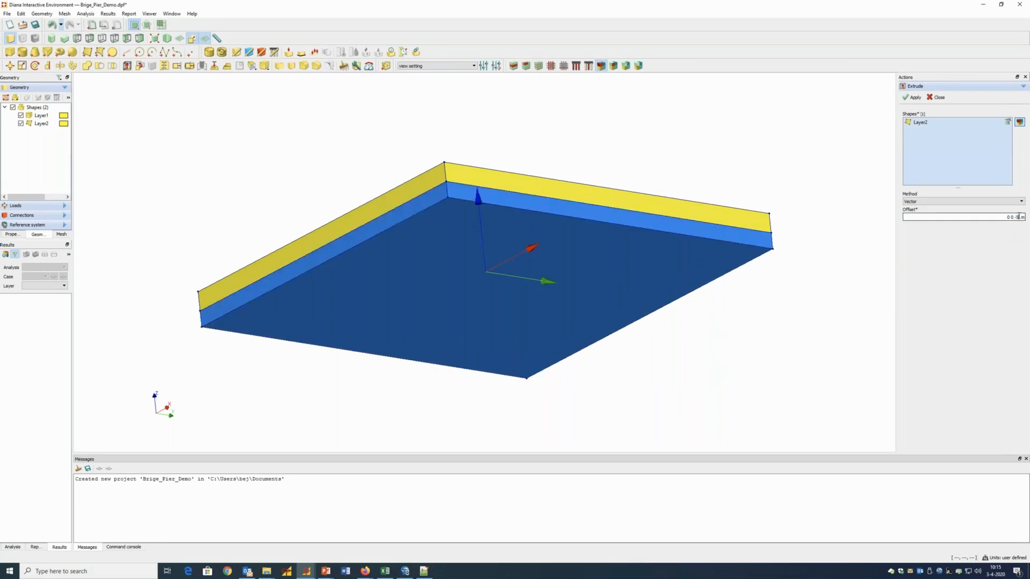
{"action": "left_click", "coordinate": [913, 97]}
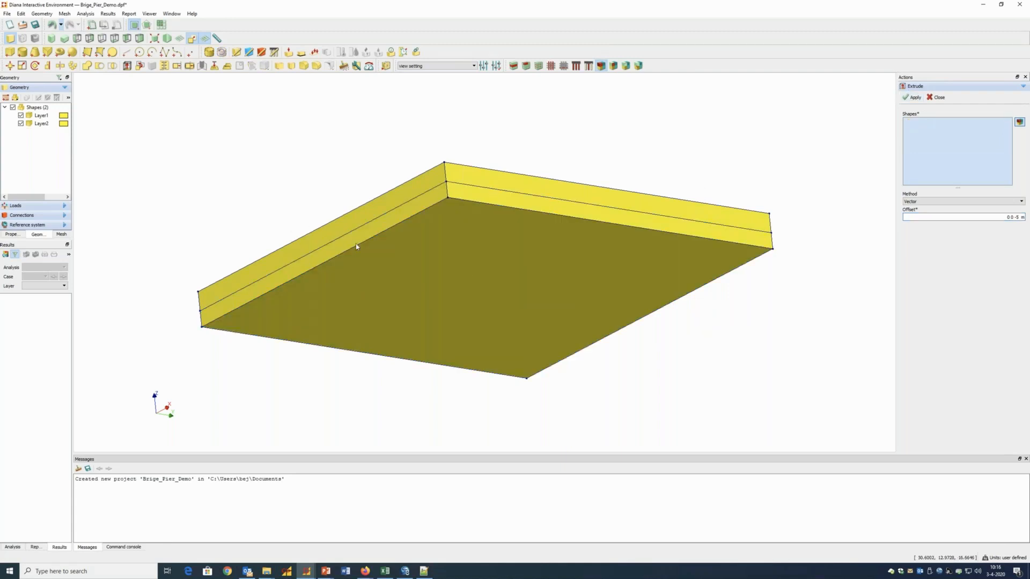
- Extract the bottom face of the Layer2 block as a separate sheet
{"action": "left_click", "coordinate": [613, 66]}
{"action": "left_click", "coordinate": [501, 247]}
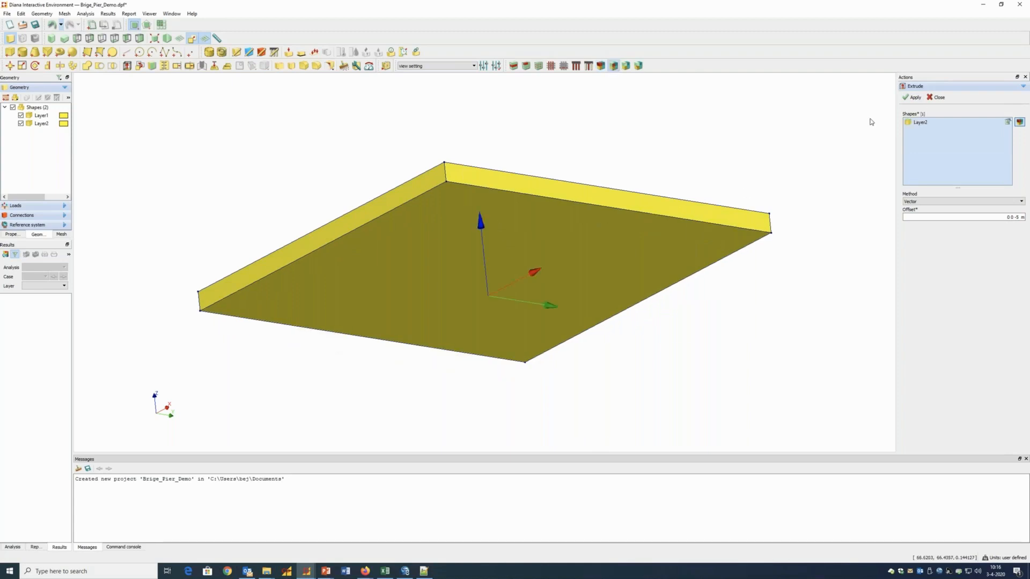
{"action": "key", "text": "Escape"}
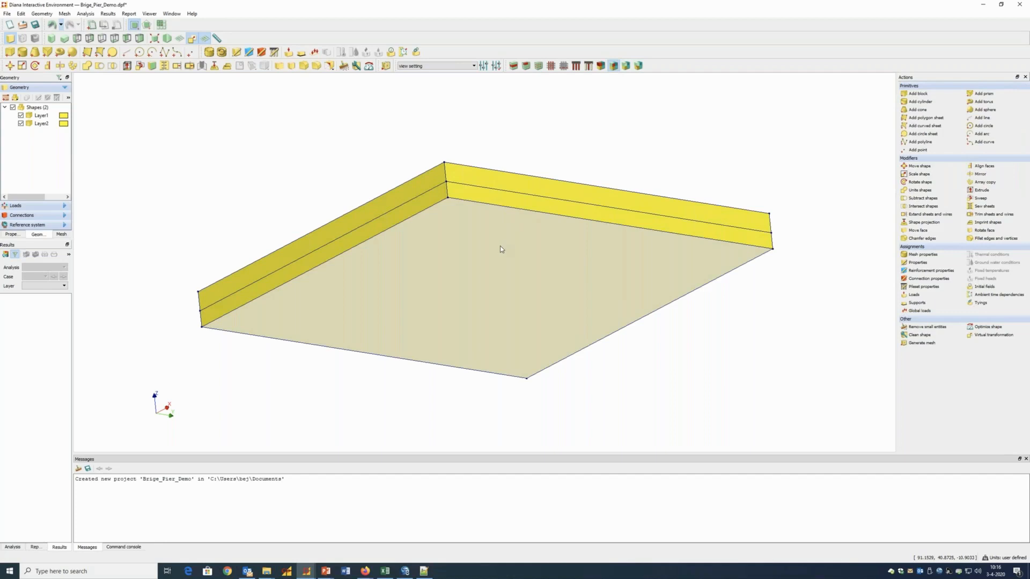
{"action": "right_click", "coordinate": [491, 259]}
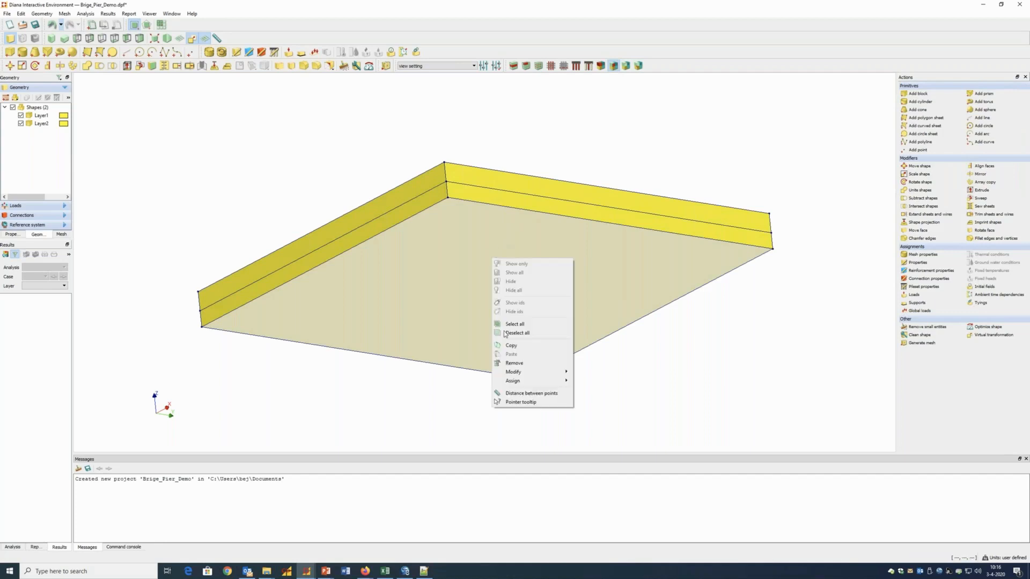
{"action": "mouse_move", "coordinate": [535, 372]}
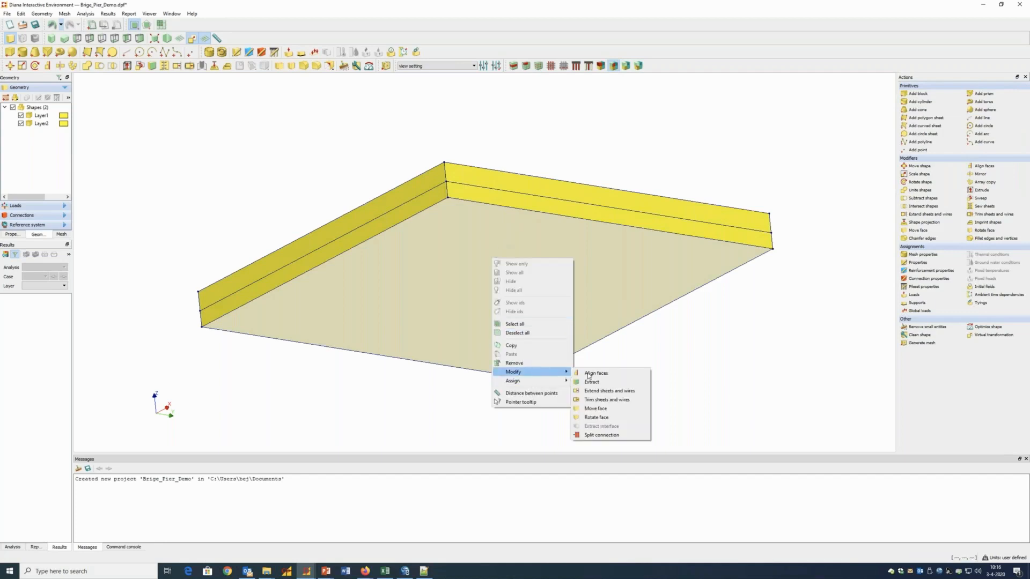
{"action": "key", "text": "Return"}
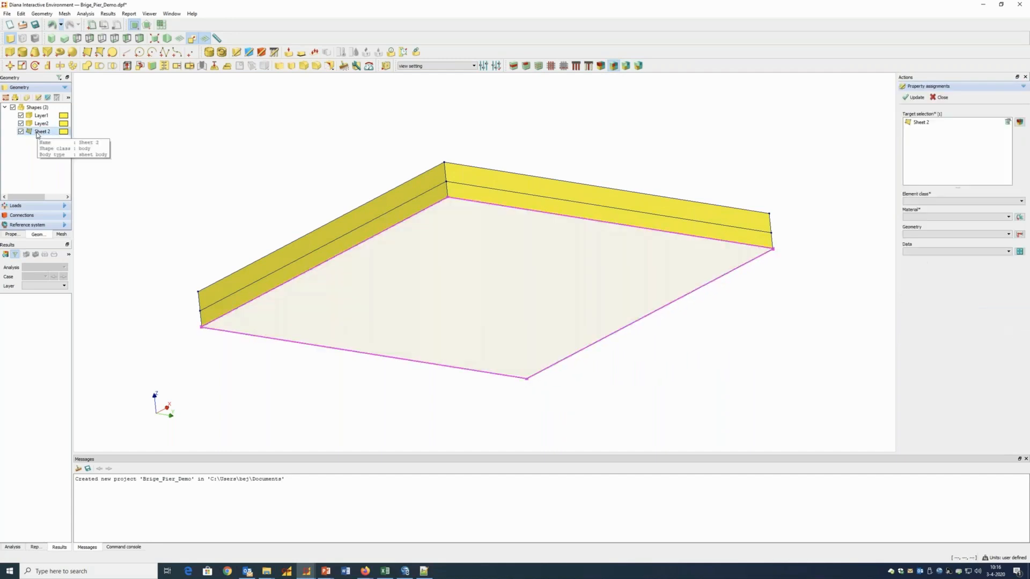
- Rename the sheet extracted from the underside of Layer2 as Layer3
{"action": "right_click", "coordinate": [38, 134]}
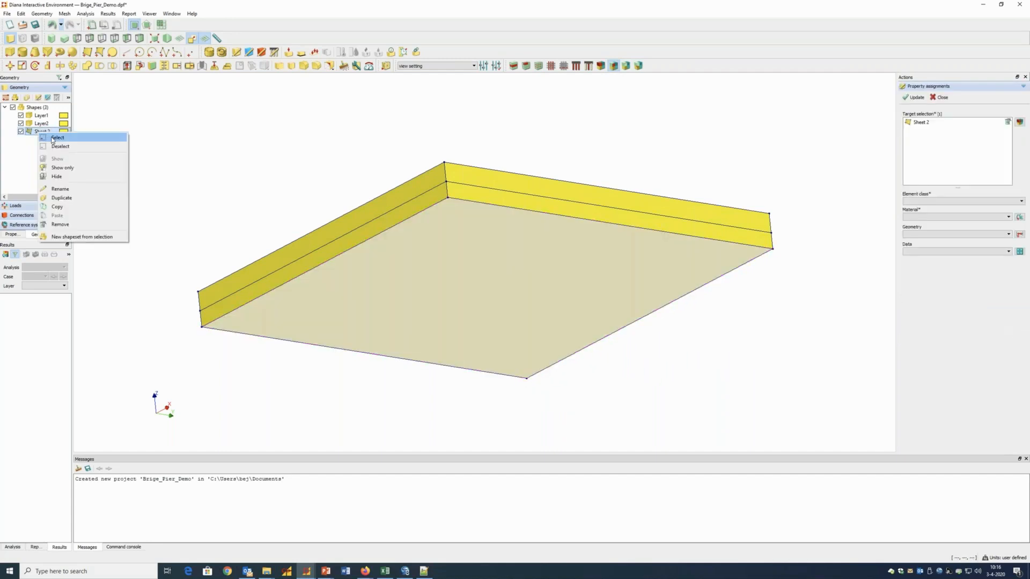
{"action": "left_click", "coordinate": [52, 140]}
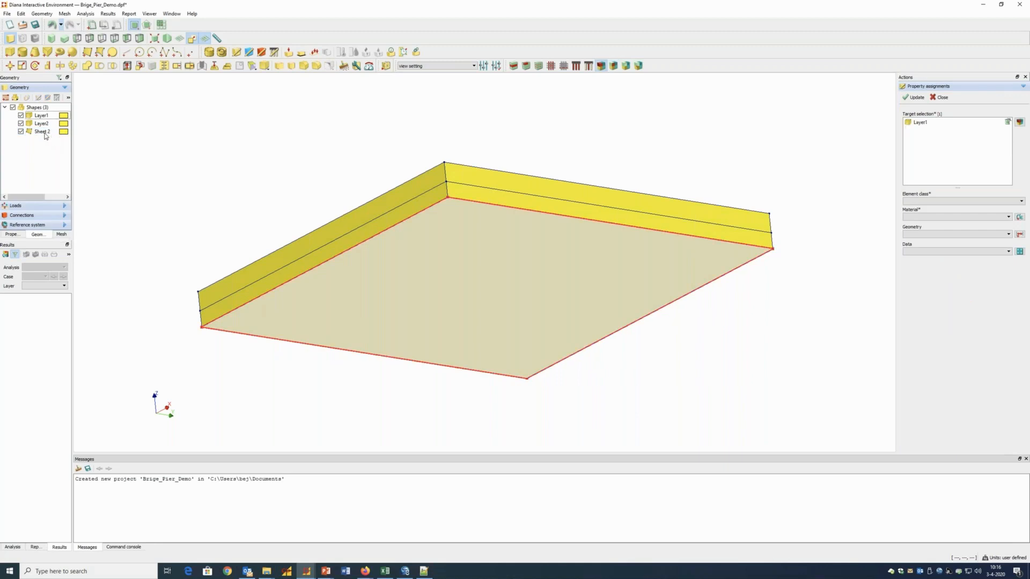
{"action": "left_click", "coordinate": [44, 135]}
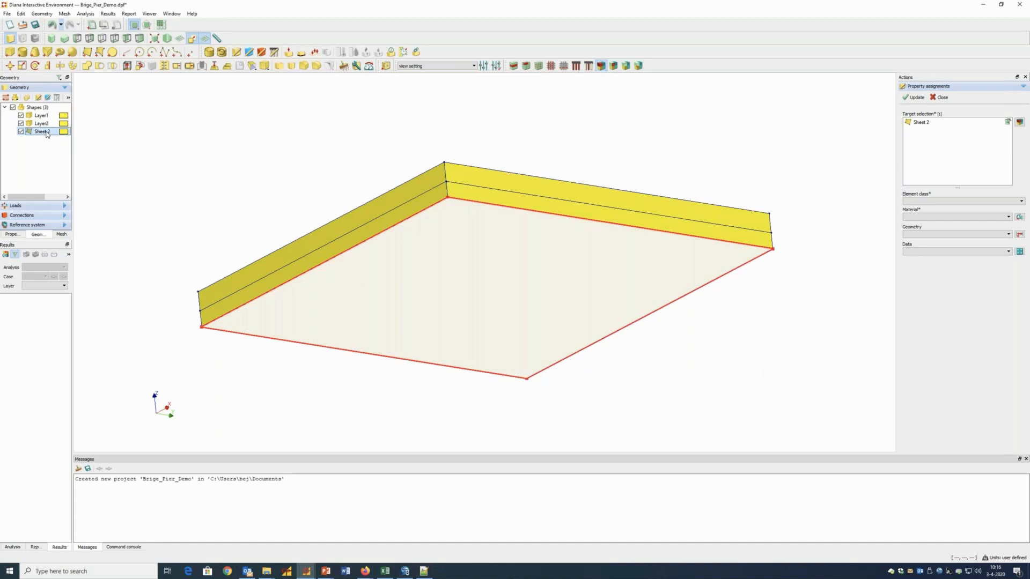
{"action": "right_click", "coordinate": [45, 135]}
{"action": "left_click", "coordinate": [52, 143]}
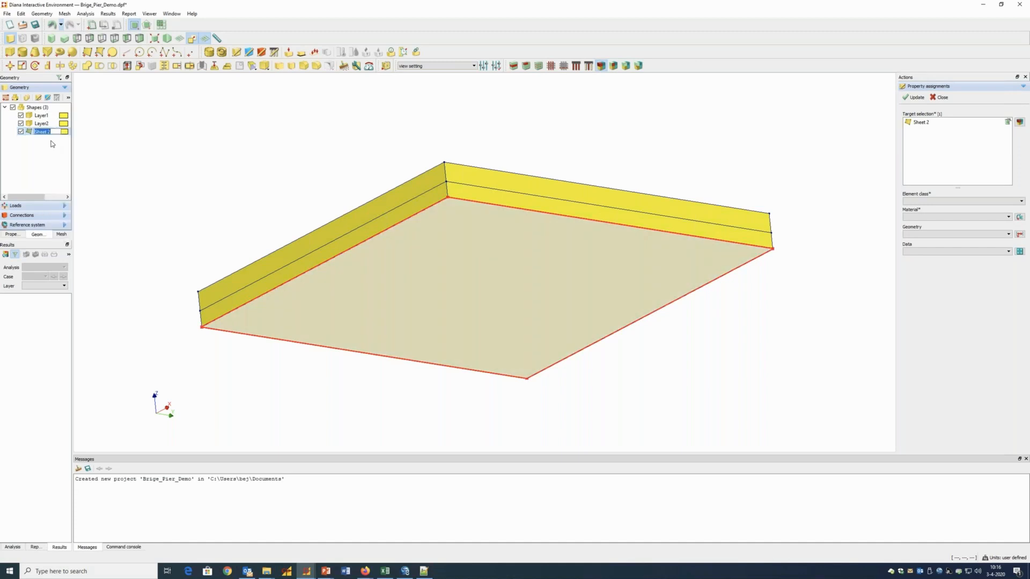
{"action": "type", "text": "Layer3"}
{"action": "key", "text": "Return"}
- Extrude the Layer3 sheet downward into a solid with the offset vector 0 0 -18 m
{"action": "left_click", "coordinate": [127, 66]}
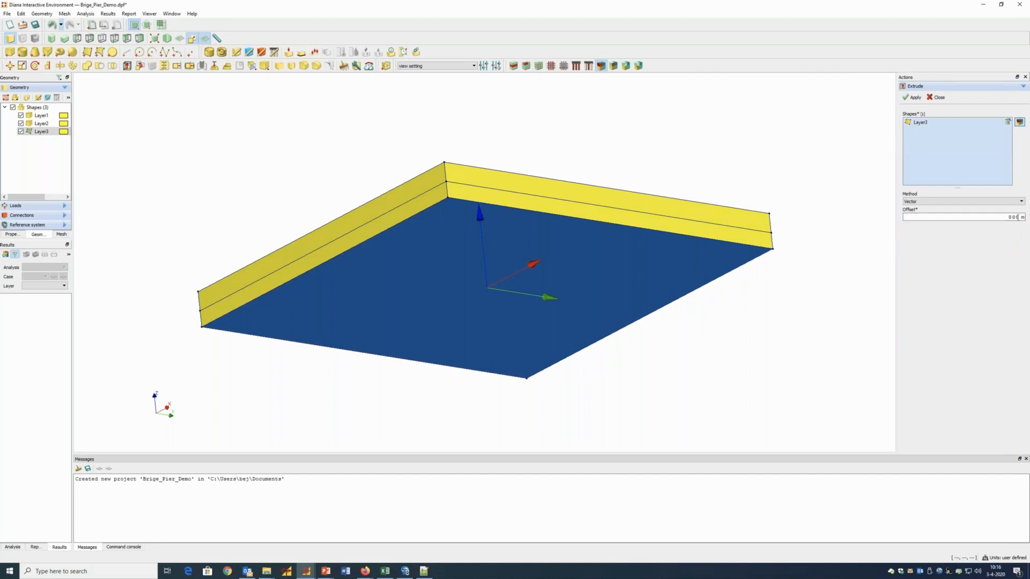
{"action": "left_click", "coordinate": [1019, 217]}
{"action": "key", "text": "BackSpace"}
{"action": "type", "text": "-18"}
{"action": "left_click", "coordinate": [912, 97]}
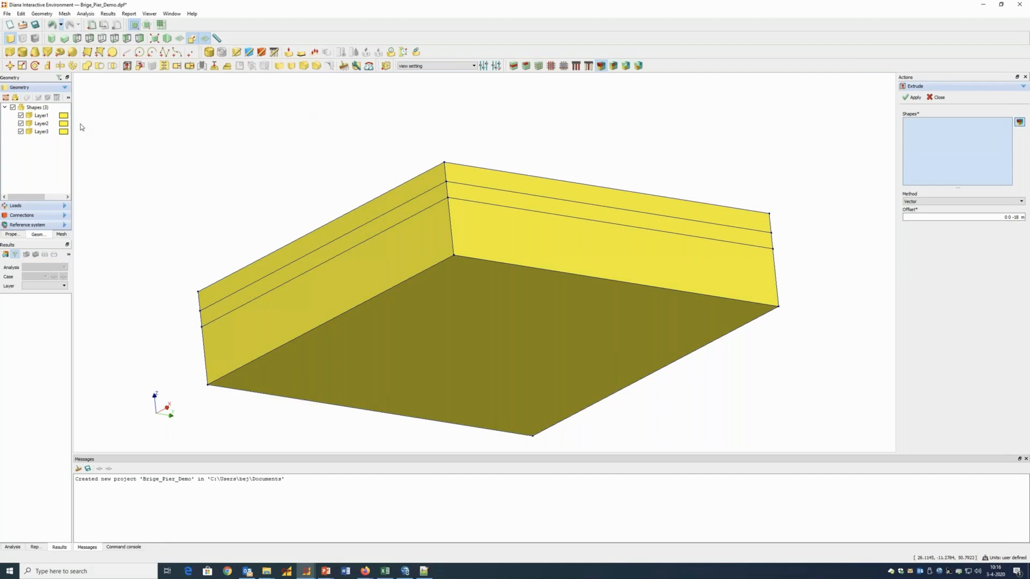
- Colour the soil layers: Layer1 dark brown, Layer2 orange-brown and Layer3 light beige
{"action": "left_click", "coordinate": [64, 116]}
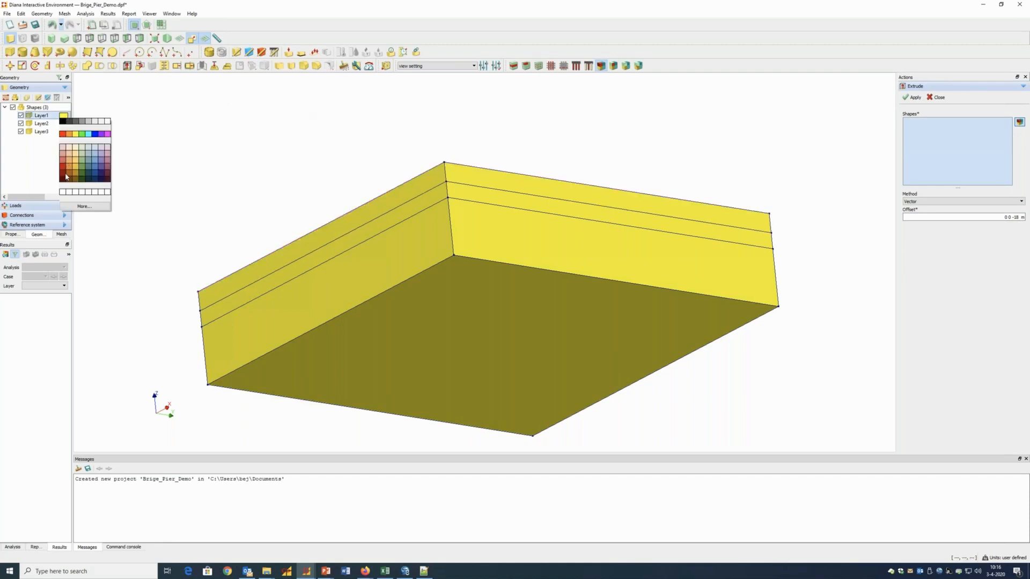
{"action": "left_click", "coordinate": [70, 177]}
{"action": "left_click", "coordinate": [65, 125]}
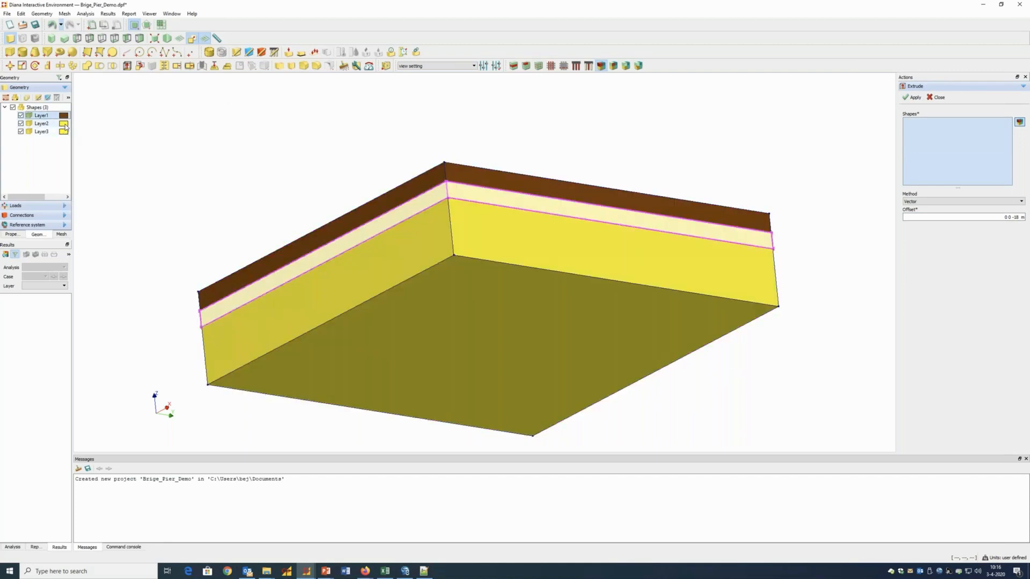
{"action": "left_click", "coordinate": [69, 173]}
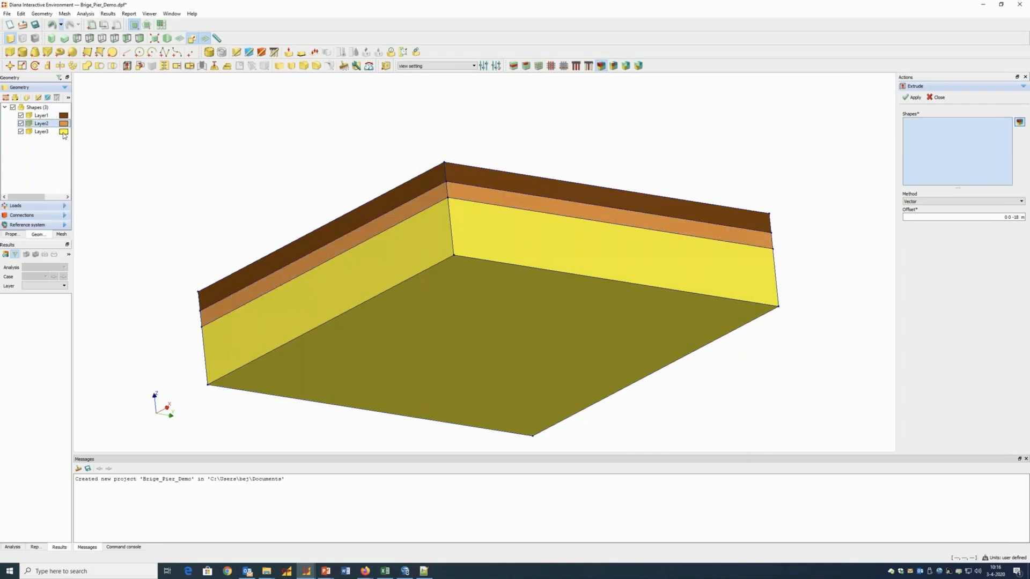
{"action": "left_click", "coordinate": [64, 133]}
{"action": "left_click", "coordinate": [69, 162]}
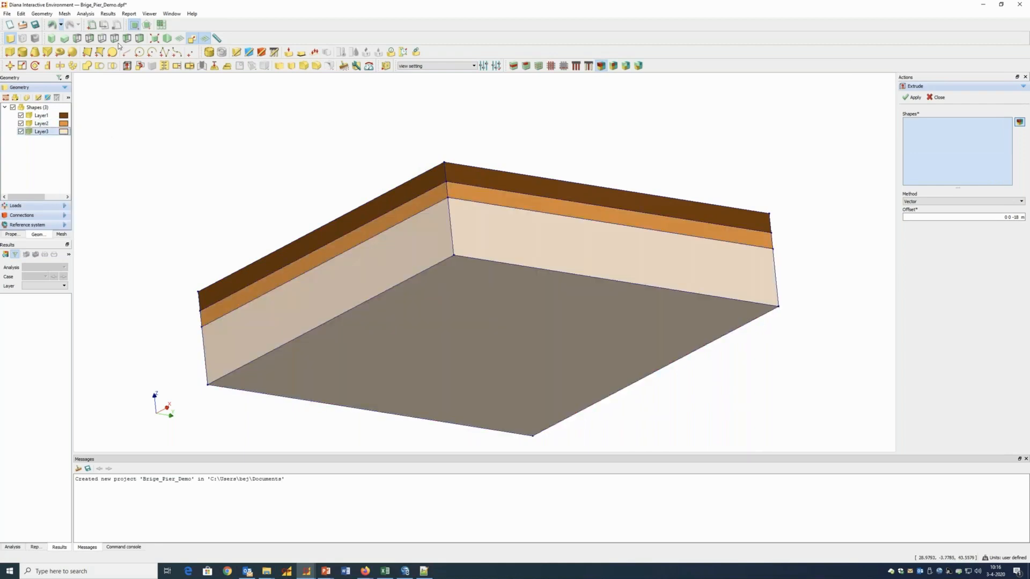
- Define a new block named Foundation on top of the soil, positioned at 53.56 57.7 0 m
{"action": "left_click", "coordinate": [64, 38]}
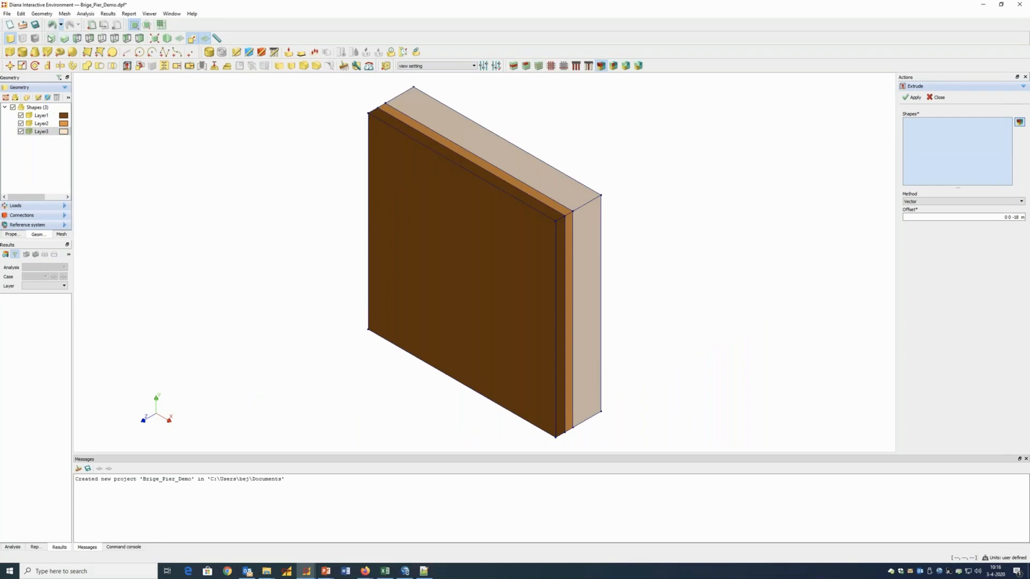
{"action": "left_click", "coordinate": [51, 38]}
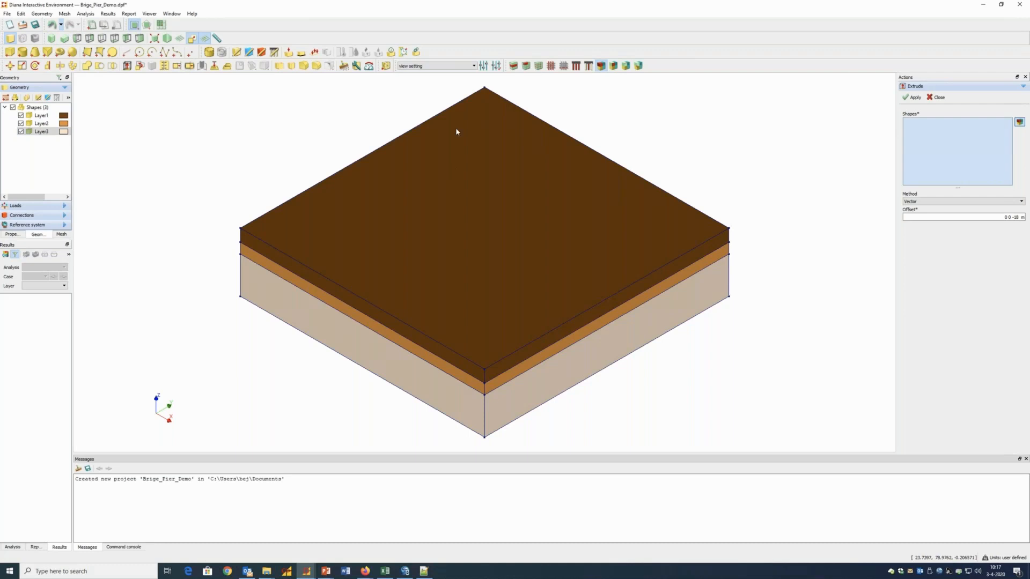
{"action": "left_click", "coordinate": [22, 53]}
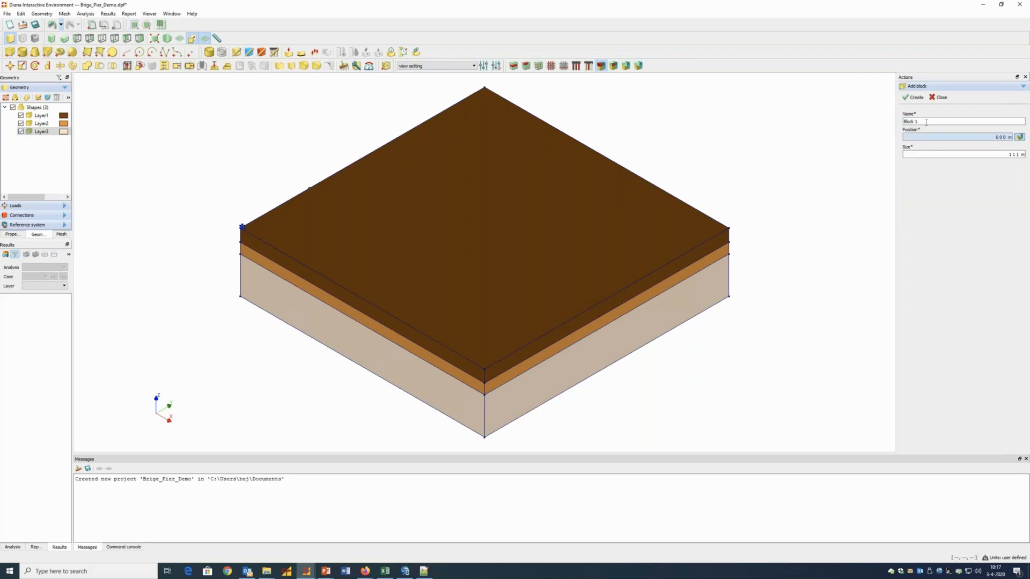
{"action": "left_click_drag", "start_coordinate": [926, 122], "coordinate": [903, 122]}
{"action": "type", "text": "Foundation"}
{"action": "left_click_drag", "start_coordinate": [995, 137], "coordinate": [1006, 137]}
{"action": "type", "text": "55"}
{"action": "type", "text": ".56"}
{"action": "type", "text": " 57"}
{"action": "type", "text": "."}
{"action": "type", "text": "70"}
- Set the Foundation block's size to 12.88 4.6 2.3 m and create it
{"action": "left_click", "coordinate": [1010, 154]}
{"action": "left_click", "coordinate": [1018, 154]}
{"action": "type", "text": "12.88 4.6 2.3"}
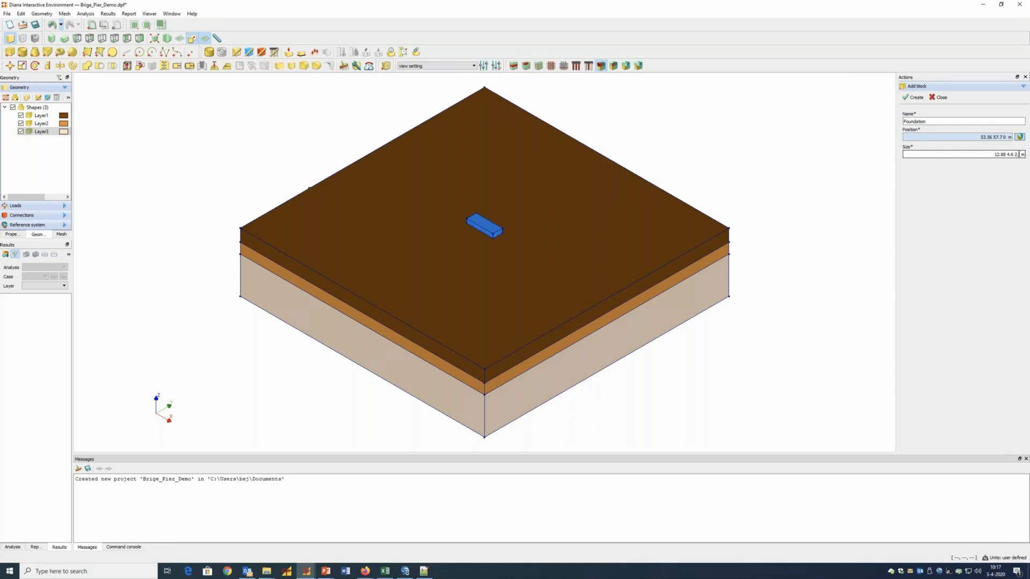
{"action": "left_click", "coordinate": [913, 97]}
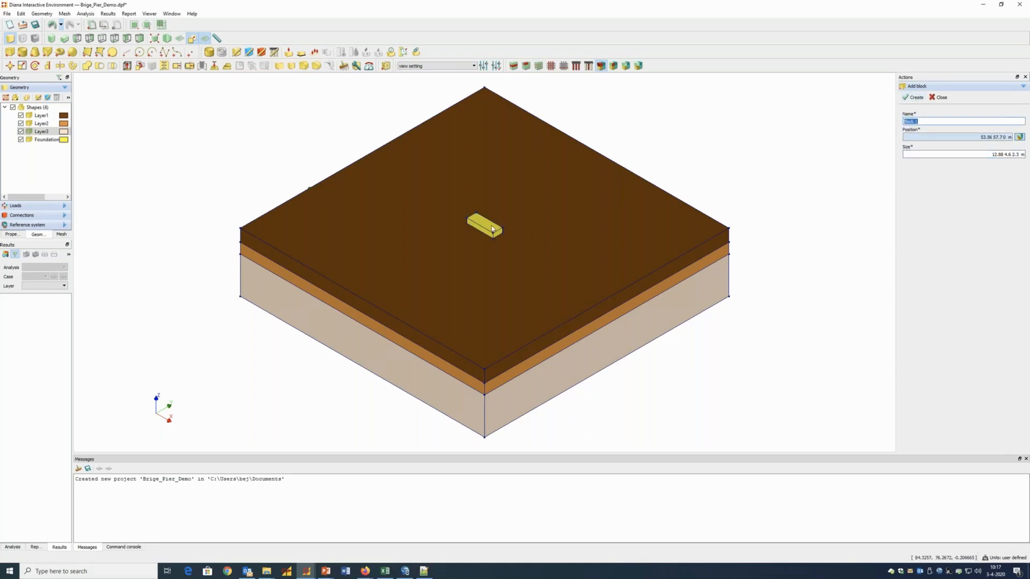
{"action": "left_click", "coordinate": [937, 98]}
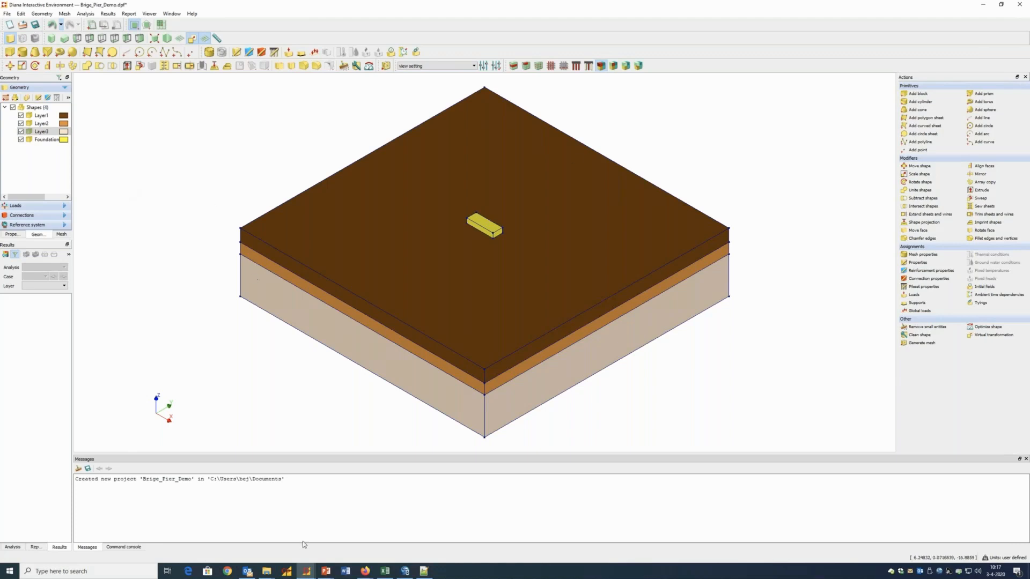
- Switch to the Excel data workbook and copy the Pier-Section coordinates in A24:C35, then return to DIANA
{"action": "left_click", "coordinate": [378, 572]}
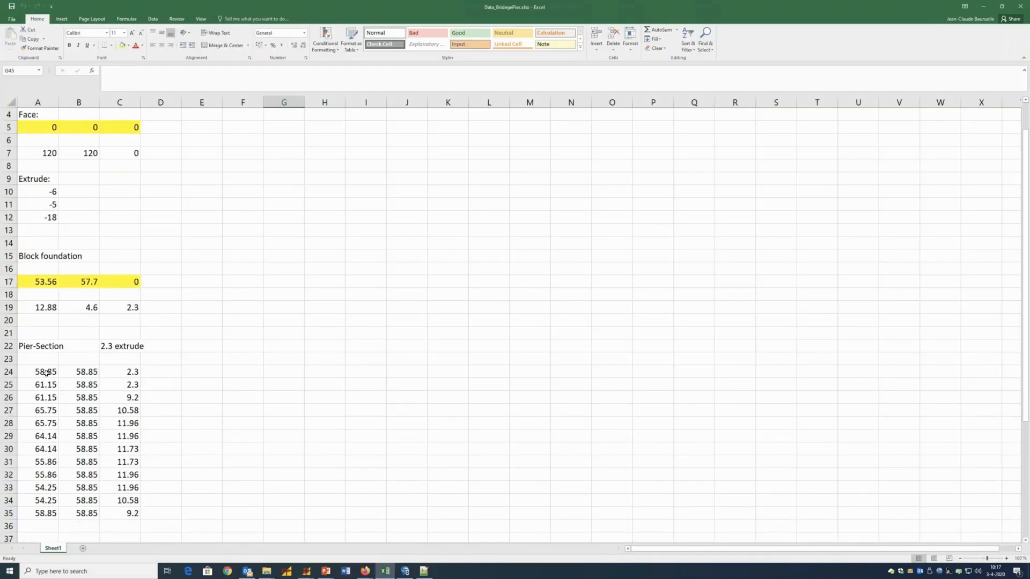
{"action": "left_click_drag", "start_coordinate": [45, 373], "coordinate": [125, 511]}
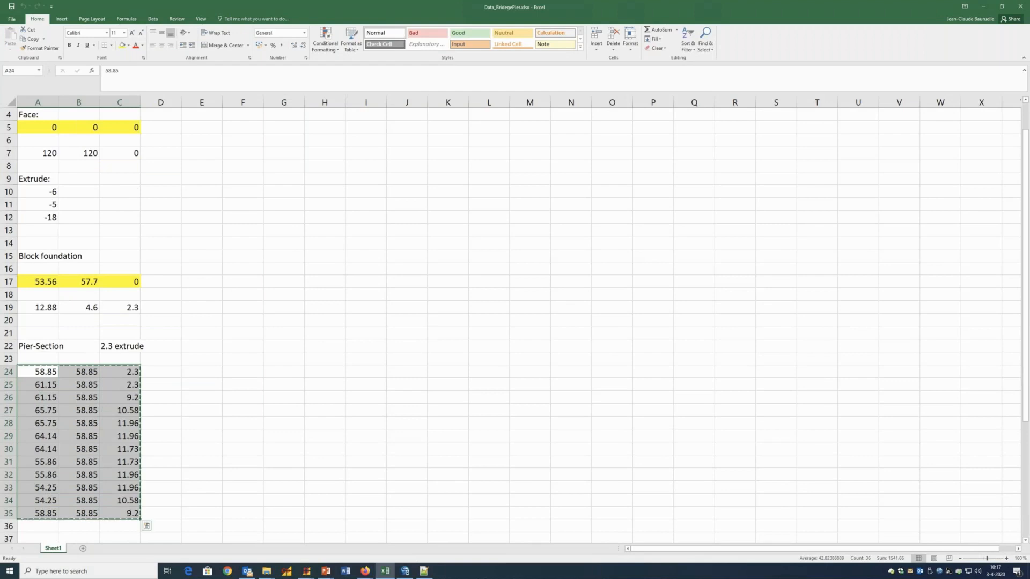
{"action": "key", "text": "ctrl+c"}
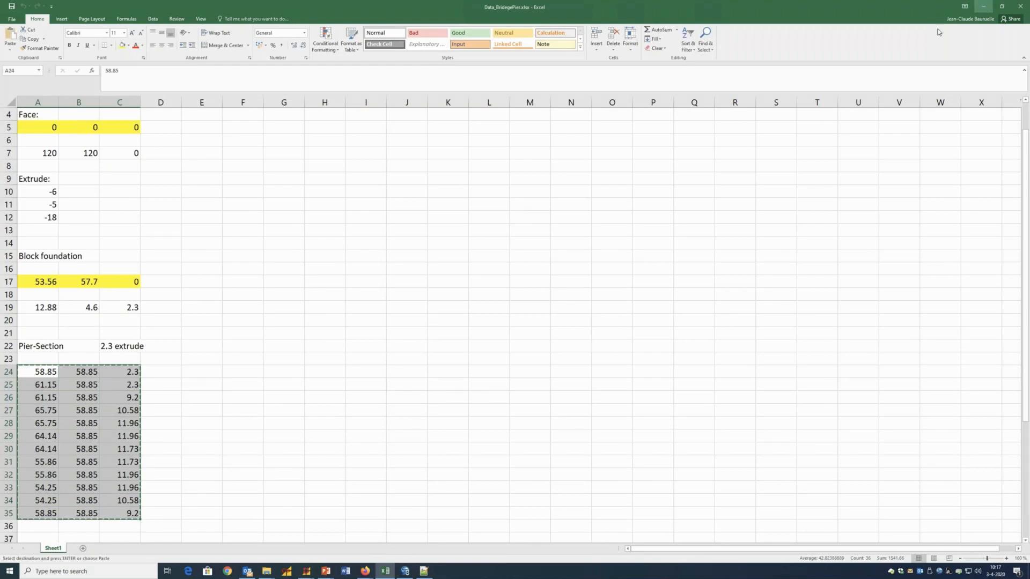
{"action": "left_click", "coordinate": [983, 7]}
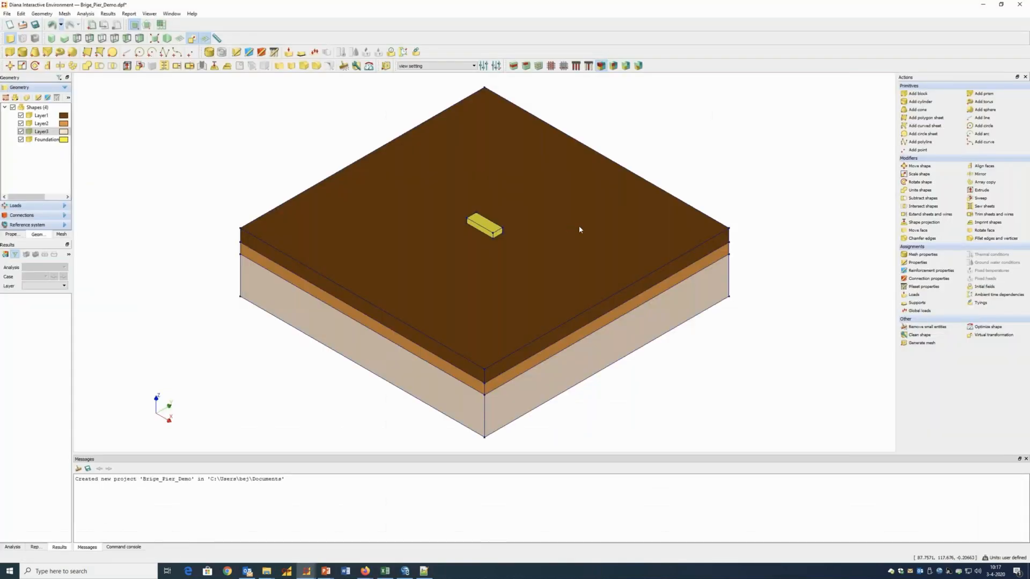
- Create a polygon sheet named Pier with the Coordinates method, using the copied pier section points
{"action": "left_click", "coordinate": [88, 52]}
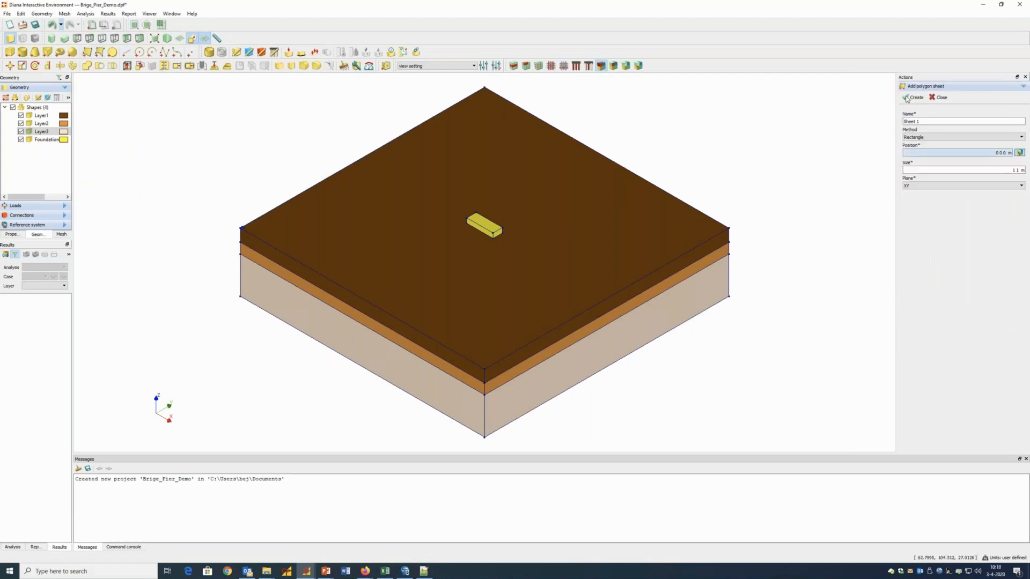
{"action": "left_click", "coordinate": [931, 137]}
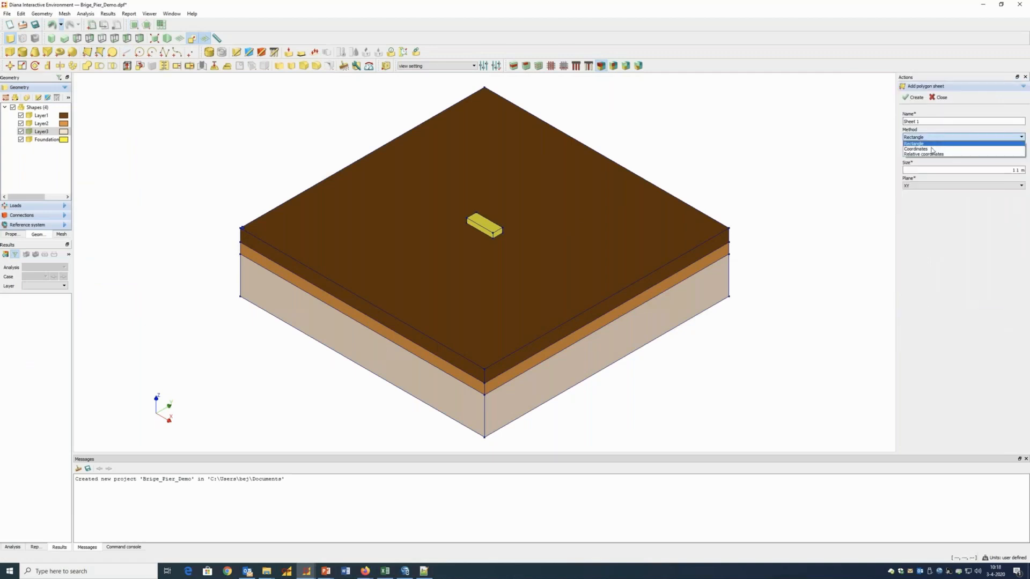
{"action": "left_click", "coordinate": [932, 149]}
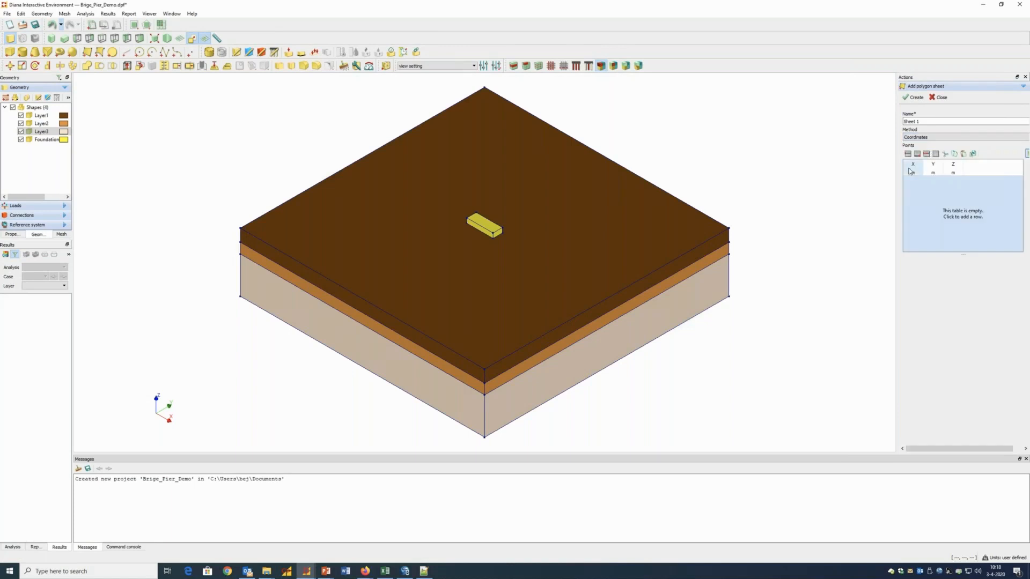
{"action": "key", "text": "ctrl+v"}
{"action": "left_click_drag", "start_coordinate": [921, 121], "coordinate": [903, 121]}
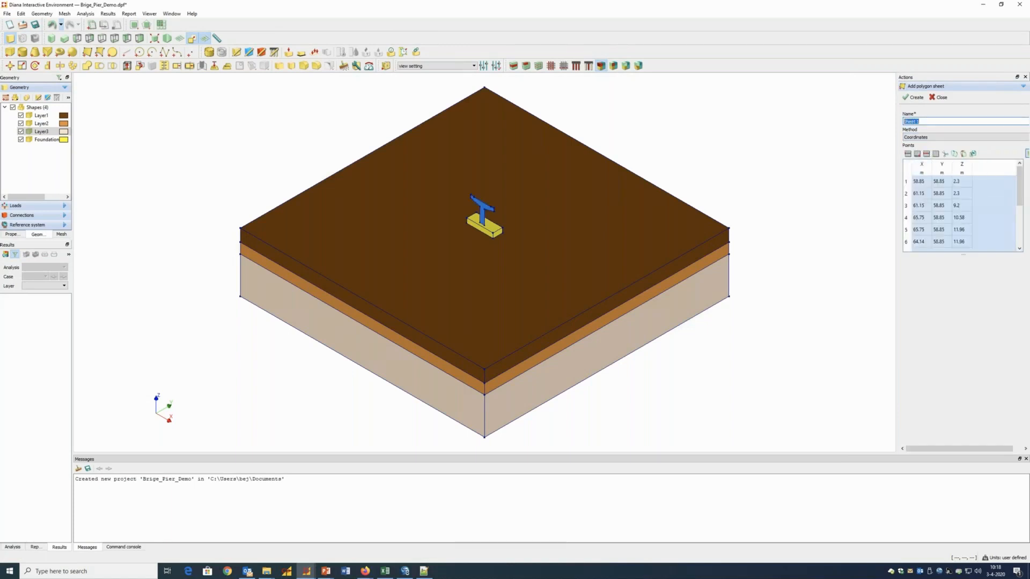
{"action": "type", "text": "Pier"}
{"action": "left_click", "coordinate": [914, 98]}
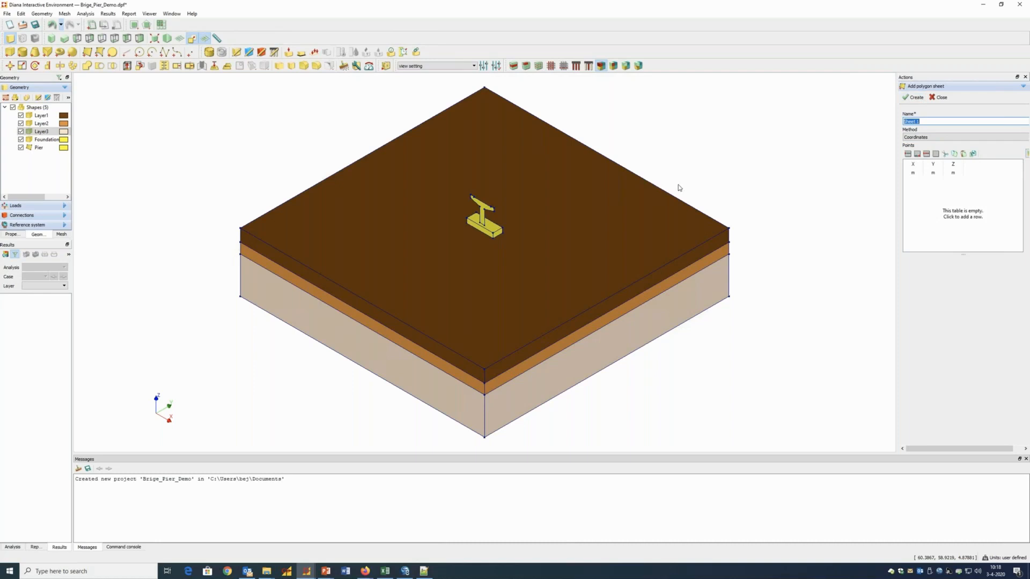
- Extrude the Pier sheet by a vector offset of 2.3 m in the Y direction
{"action": "left_click", "coordinate": [940, 97]}
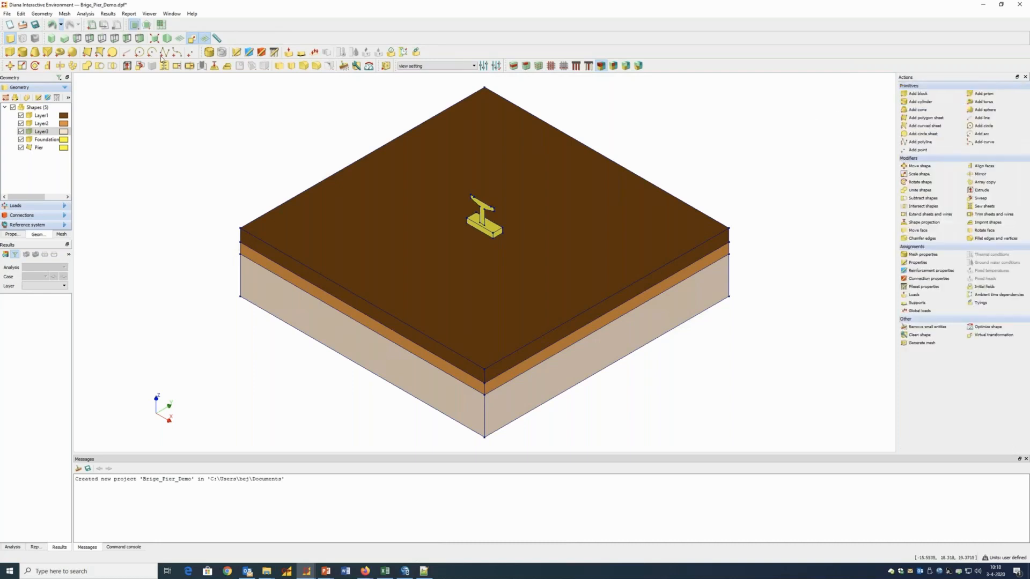
{"action": "left_click", "coordinate": [127, 65]}
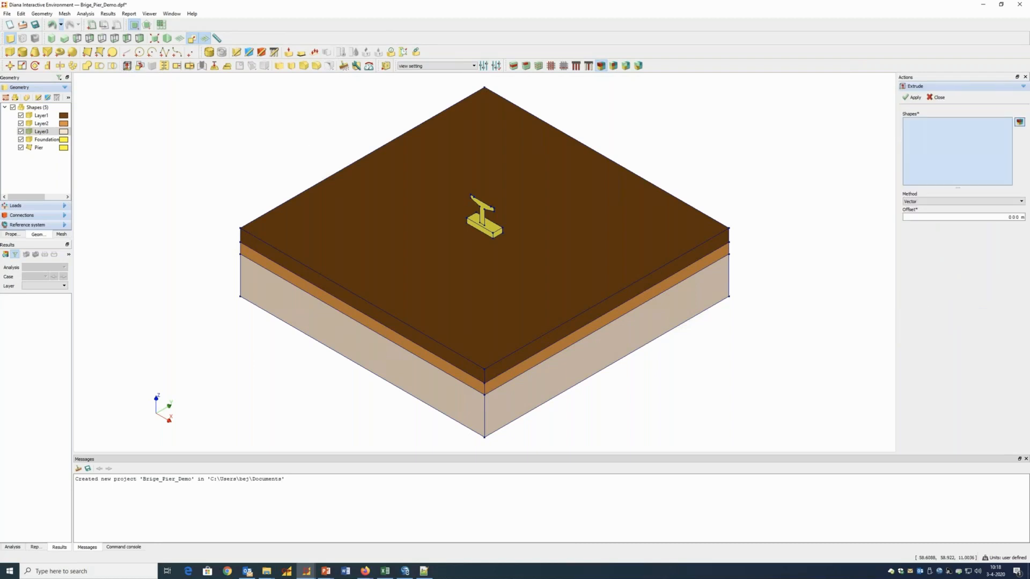
{"action": "left_click", "coordinate": [491, 209]}
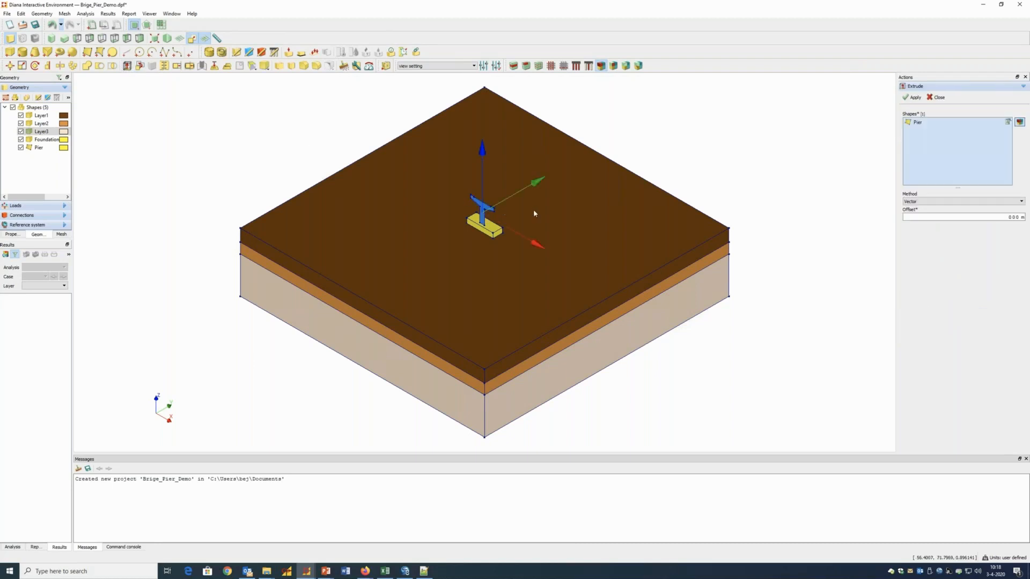
{"action": "left_click", "coordinate": [1009, 218]}
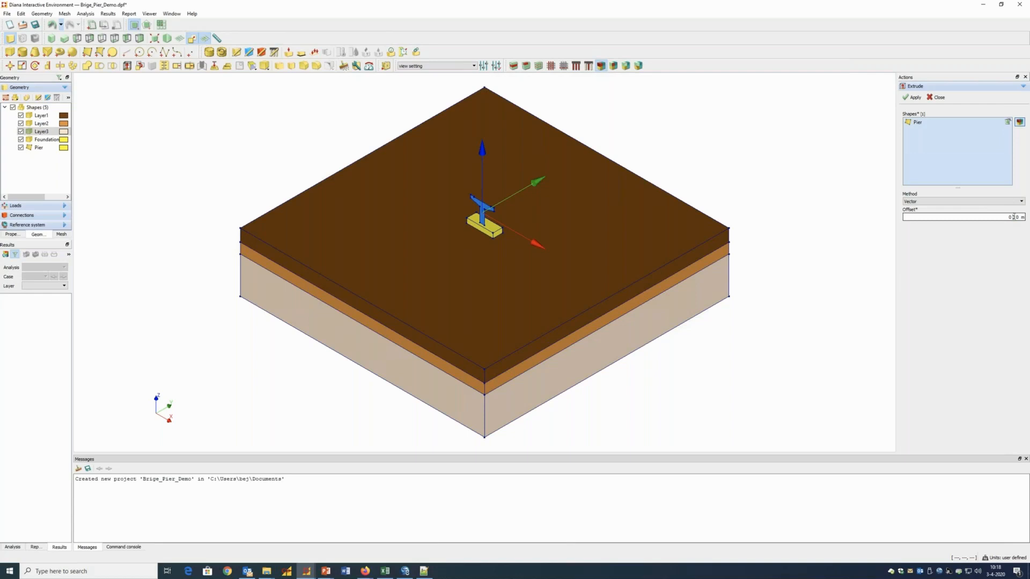
{"action": "type", "text": "2.3"}
{"action": "left_click", "coordinate": [912, 97]}
{"action": "left_click", "coordinate": [937, 97]}
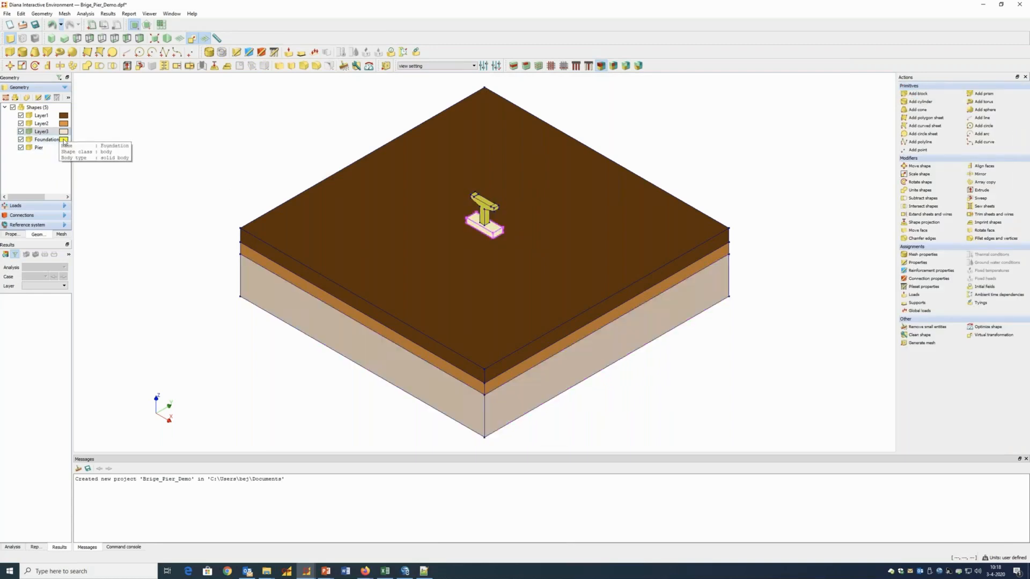
- Color the Foundation and Pier shapes dark grey
{"action": "left_click", "coordinate": [64, 139]}
{"action": "left_click", "coordinate": [76, 146]}
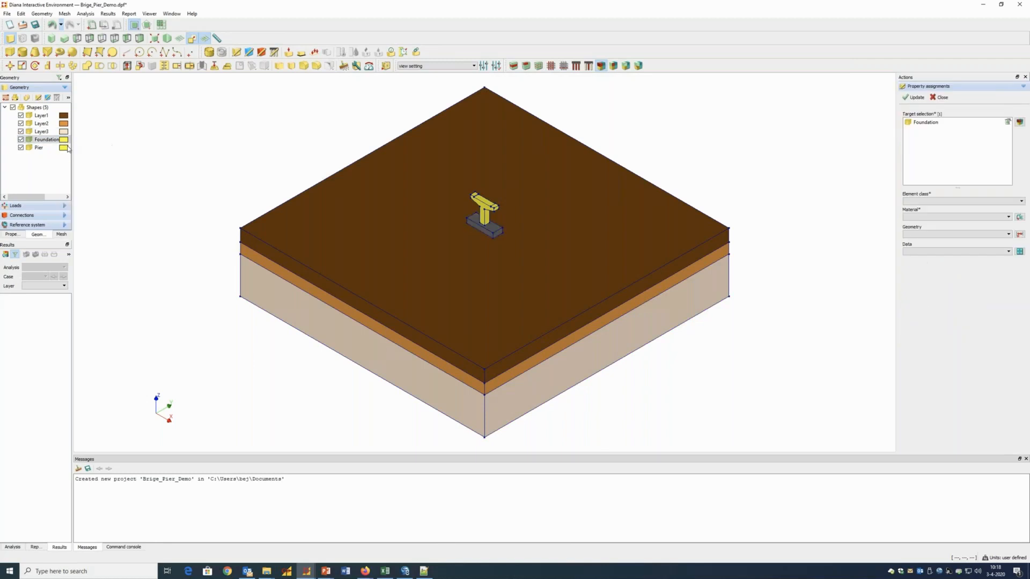
{"action": "left_click", "coordinate": [63, 147]}
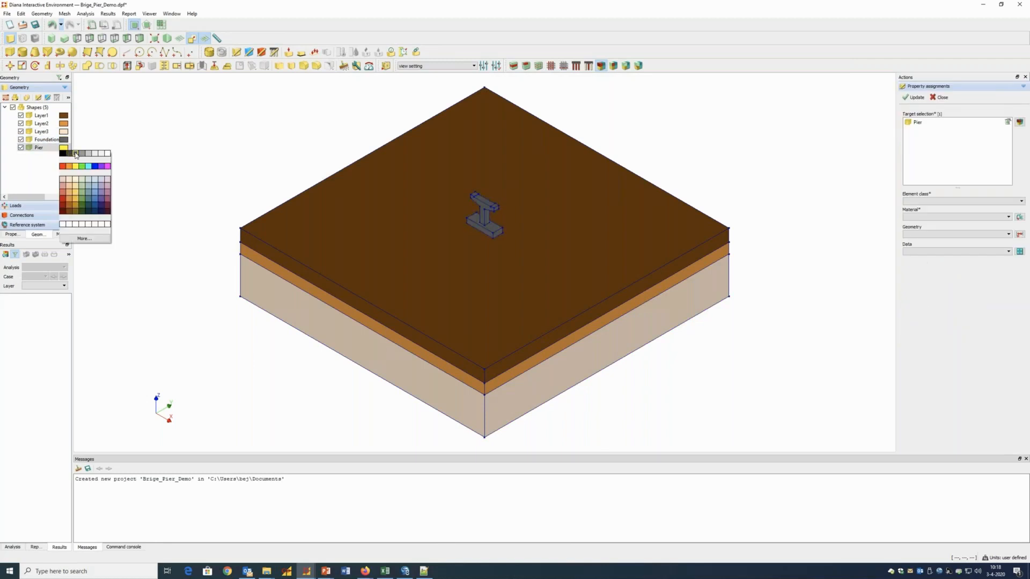
{"action": "left_click", "coordinate": [76, 154]}
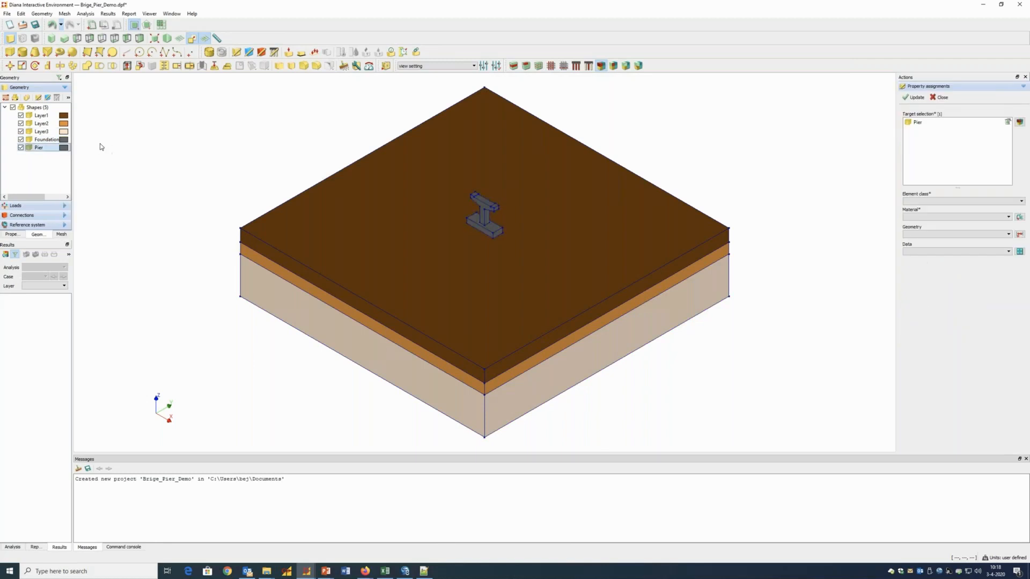
- Color the Foundation and Pier shapes light grey
{"action": "left_click", "coordinate": [63, 139]}
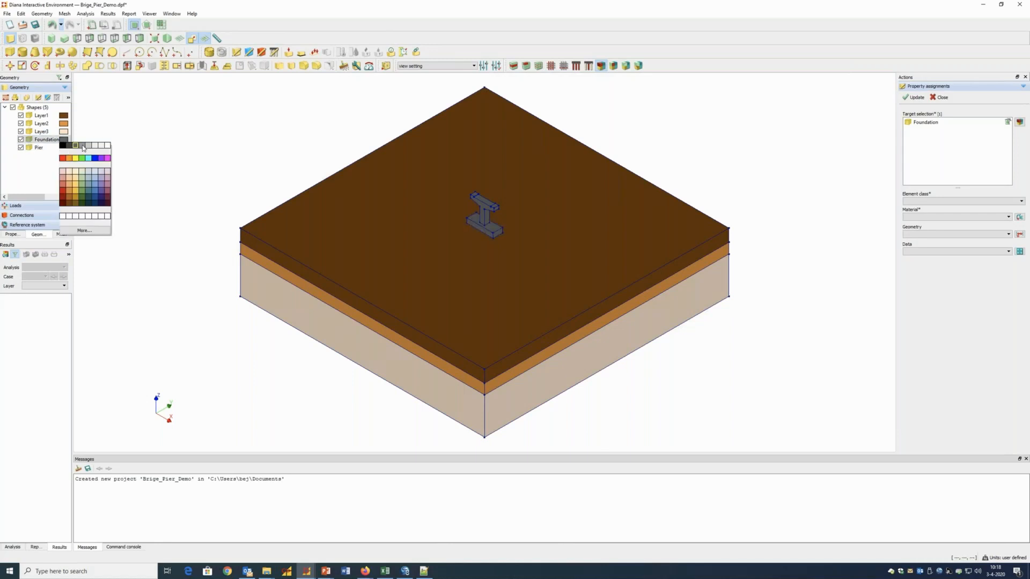
{"action": "left_click", "coordinate": [78, 145]}
{"action": "left_click", "coordinate": [63, 147]}
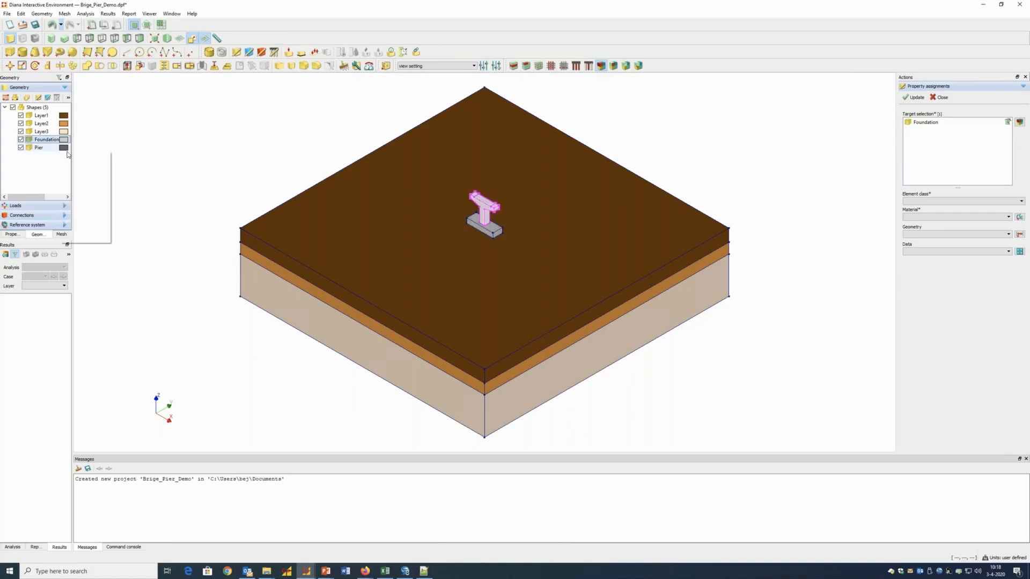
{"action": "left_click", "coordinate": [88, 154]}
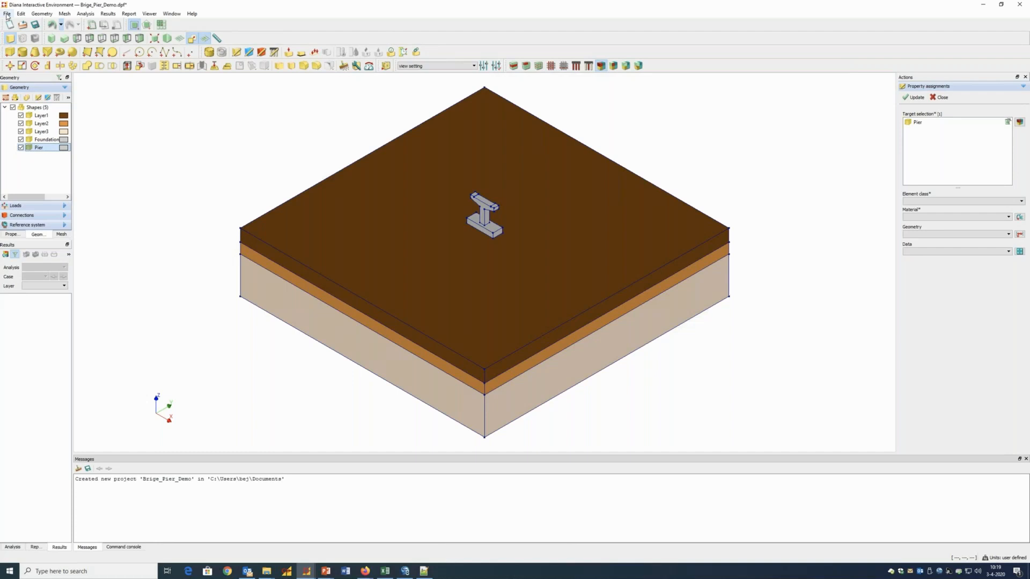
- Create a line with the Absolute method from 65.106 61.43 1.616 m to 65.106 61.43 -9.384 m
{"action": "left_click", "coordinate": [126, 51]}
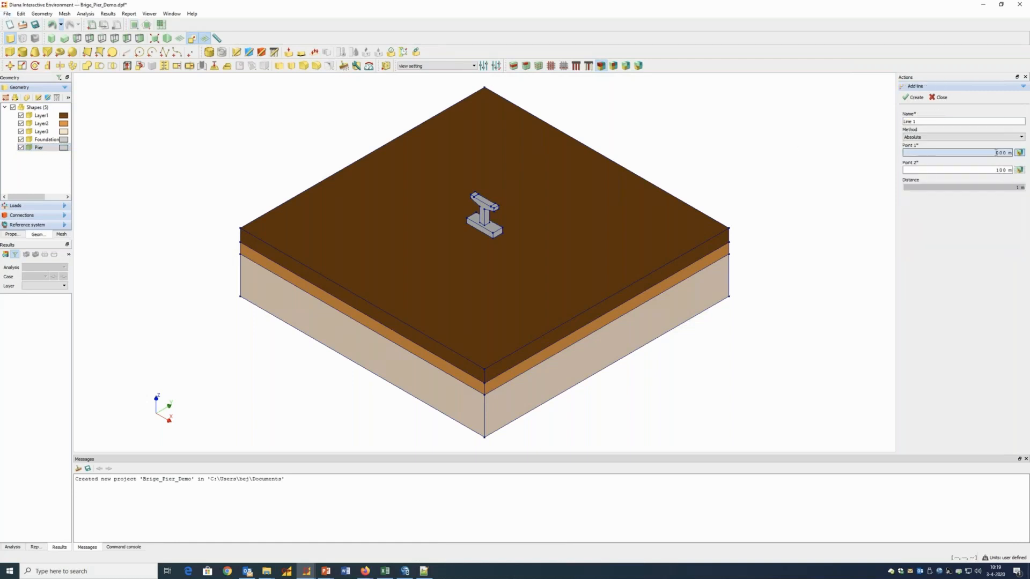
{"action": "left_click_drag", "start_coordinate": [996, 153], "coordinate": [1004, 152]}
{"action": "type", "text": "0"}
{"action": "type", "text": "1"}
{"action": "type", "text": "0"}
{"action": "type", "text": "61 61.4"}
{"action": "type", "text": "3 1.61"}
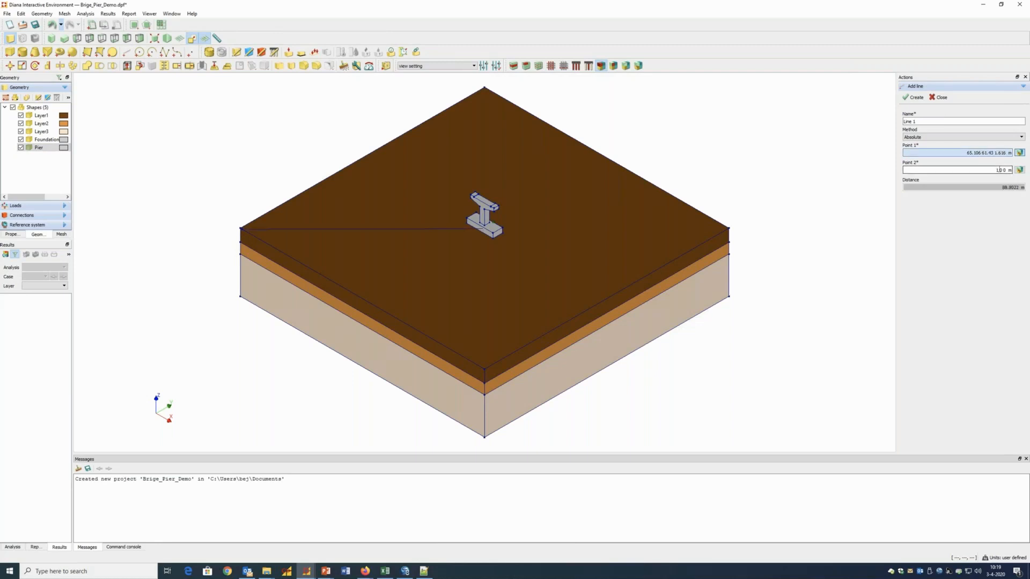
{"action": "left_click_drag", "start_coordinate": [996, 169], "coordinate": [1006, 169]}
{"action": "type", "text": "65.106 61.43 -9.384"}
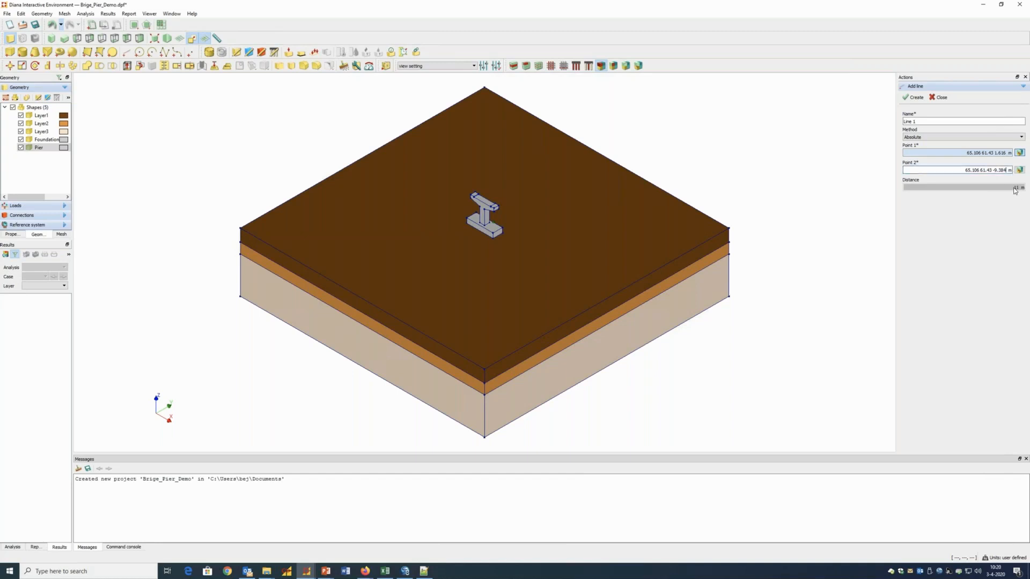
{"action": "left_click", "coordinate": [916, 98]}
- Hide the three soil layers Layer1, Layer2 and Layer3
{"action": "left_click", "coordinate": [21, 115]}
{"action": "left_click", "coordinate": [21, 124]}
{"action": "left_click", "coordinate": [21, 132]}
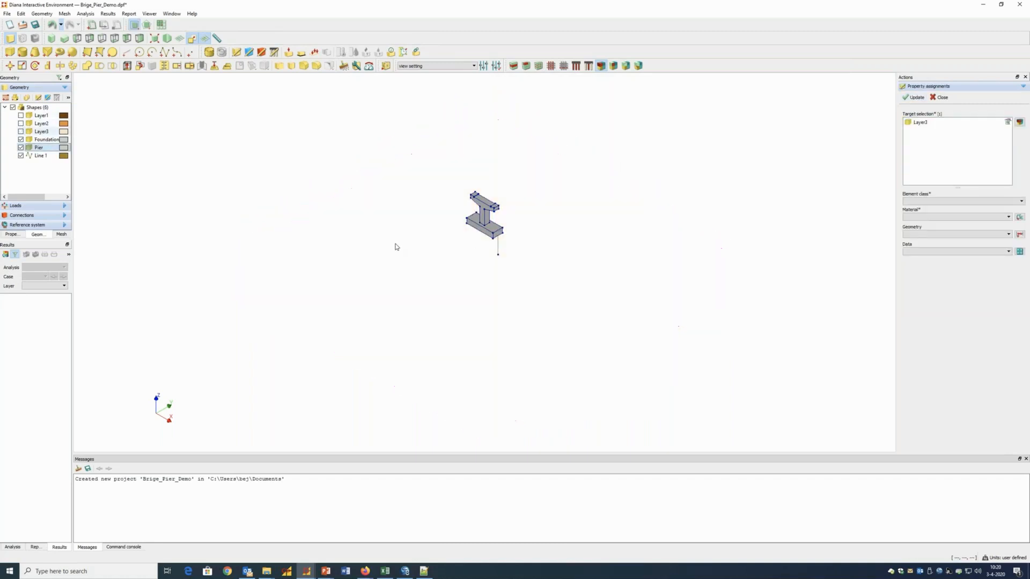
- Array copy Line 1 below the foundation with vector offset 0 -1.43 0 m and 2 copies
{"action": "left_click", "coordinate": [154, 38]}
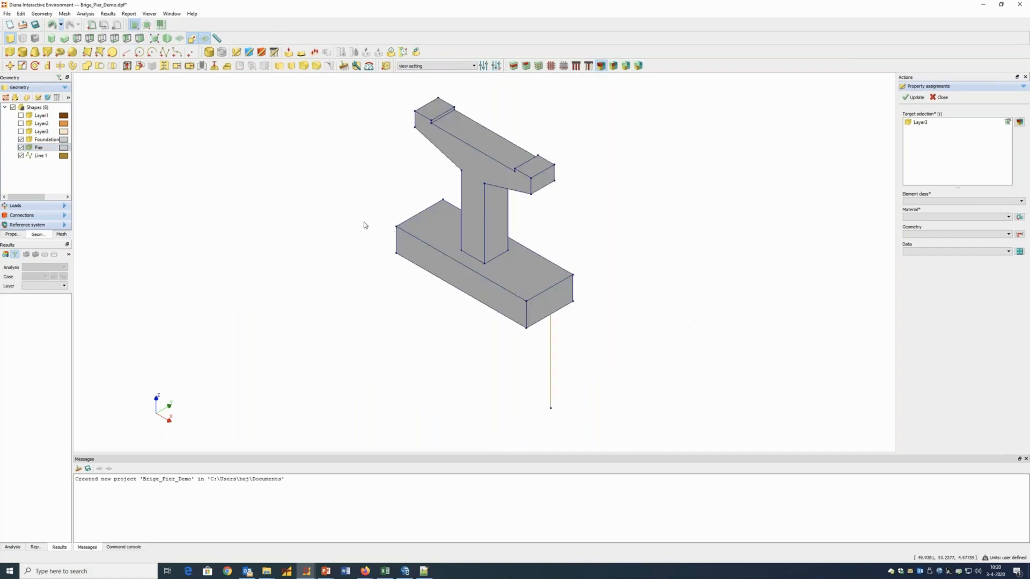
{"action": "right_click", "coordinate": [437, 254]}
{"action": "mouse_move", "coordinate": [436, 226]}
{"action": "left_mouse_down"}
{"action": "mouse_move", "coordinate": [437, 191]}
{"action": "mouse_move", "coordinate": [473, 166]}
{"action": "mouse_move", "coordinate": [421, 220]}
{"action": "left_mouse_up"}
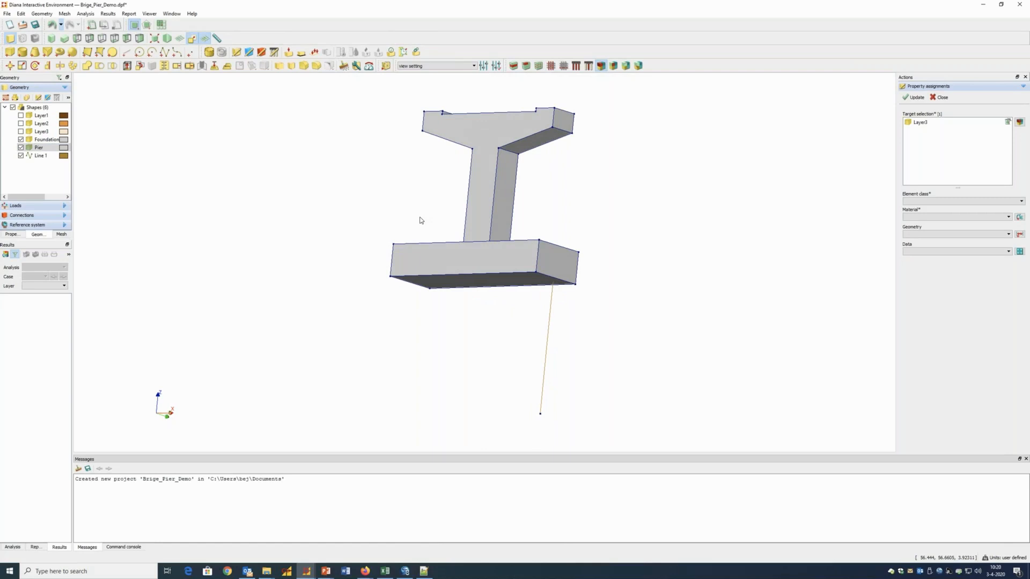
{"action": "left_click", "coordinate": [73, 66]}
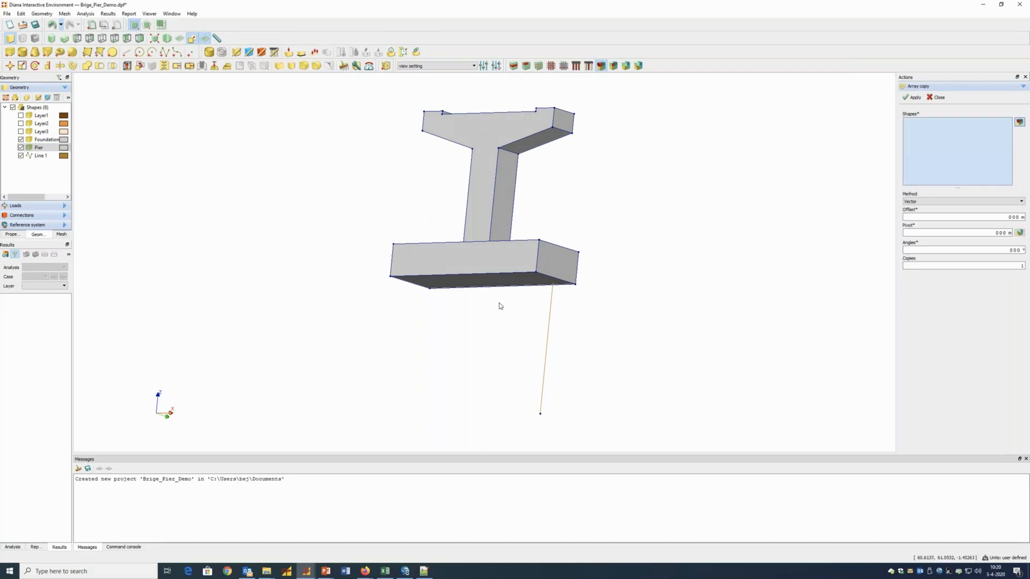
{"action": "left_click", "coordinate": [550, 325]}
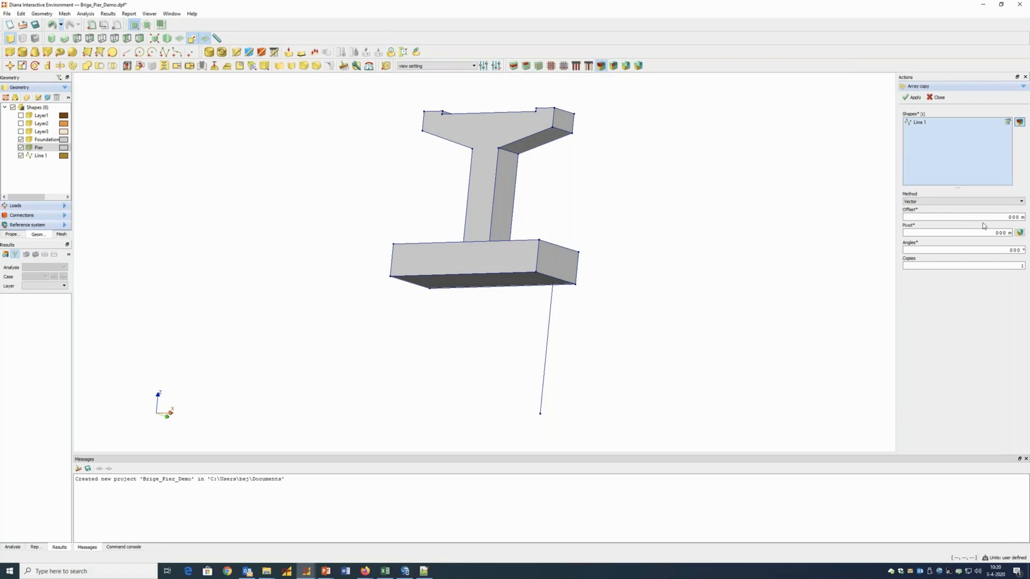
{"action": "left_click", "coordinate": [966, 217]}
{"action": "type", "text": "-1"}
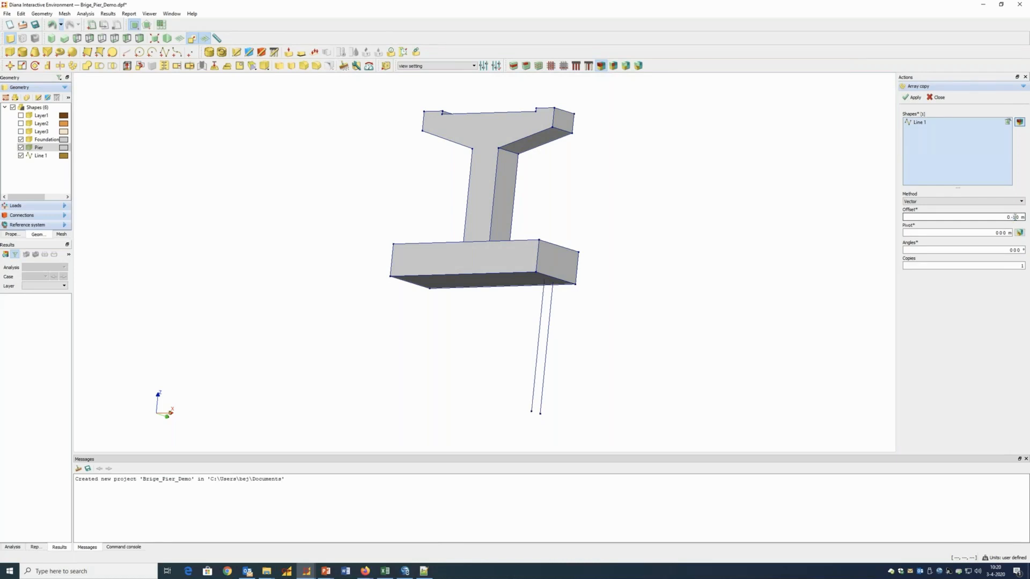
{"action": "type", "text": ".4"}
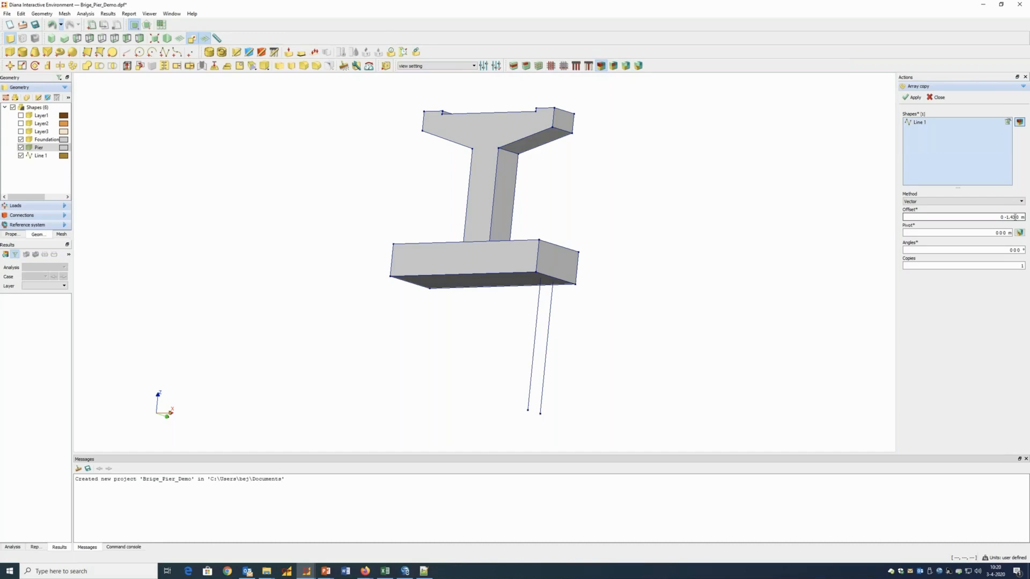
{"action": "type", "text": "3"}
{"action": "left_click", "coordinate": [1022, 266]}
{"action": "key", "text": "BackSpace"}
{"action": "double_click", "coordinate": [1022, 265]}
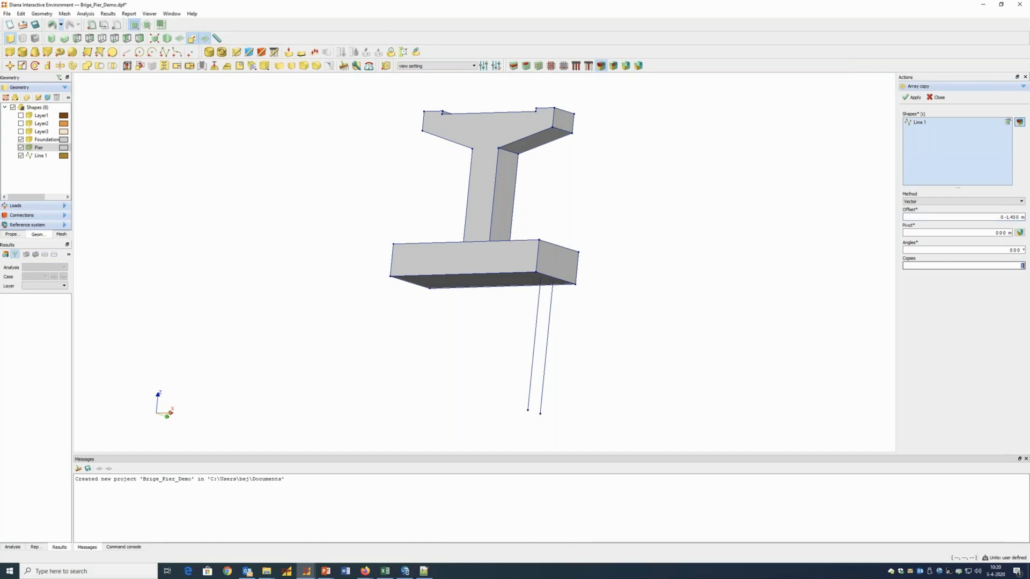
{"action": "type", "text": "2"}
{"action": "left_click", "coordinate": [913, 97]}
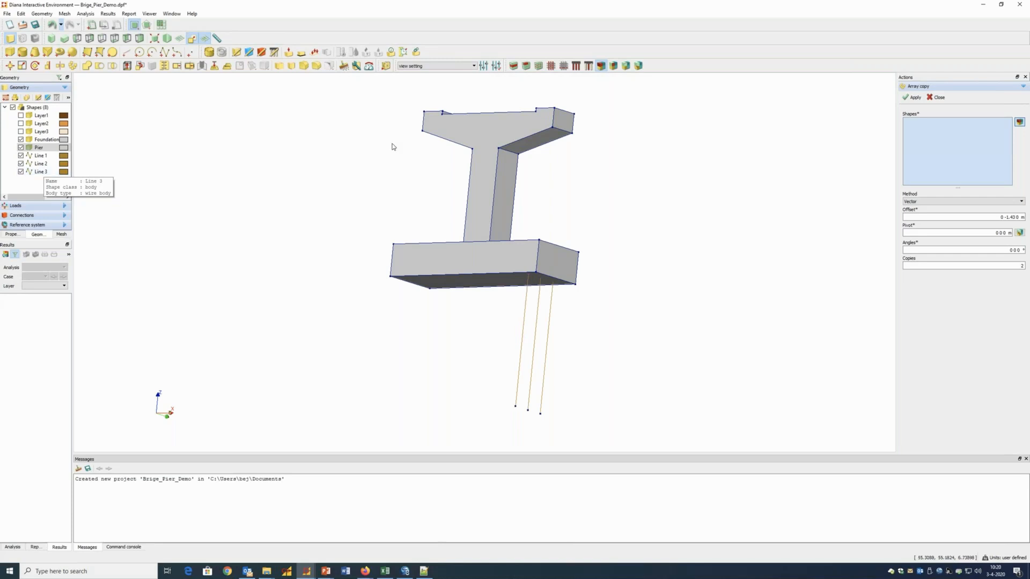
- Array copy Line 1, Line 2 and Line 3 with vector offset -3.45 0 0 m and 1 copy
{"action": "left_click", "coordinate": [534, 340]}
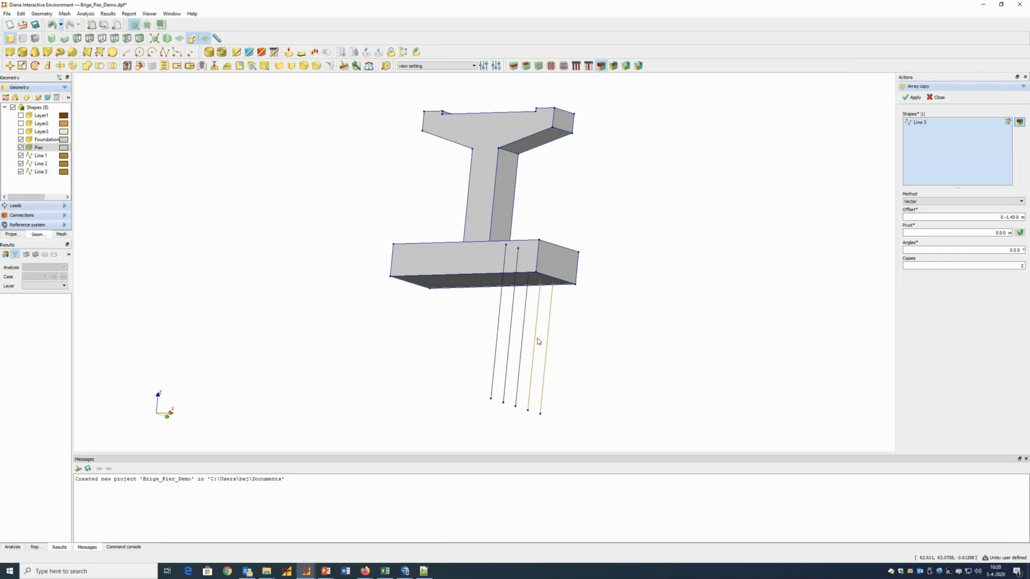
{"action": "left_click", "coordinate": [547, 342]}
{"action": "left_click", "coordinate": [548, 345]}
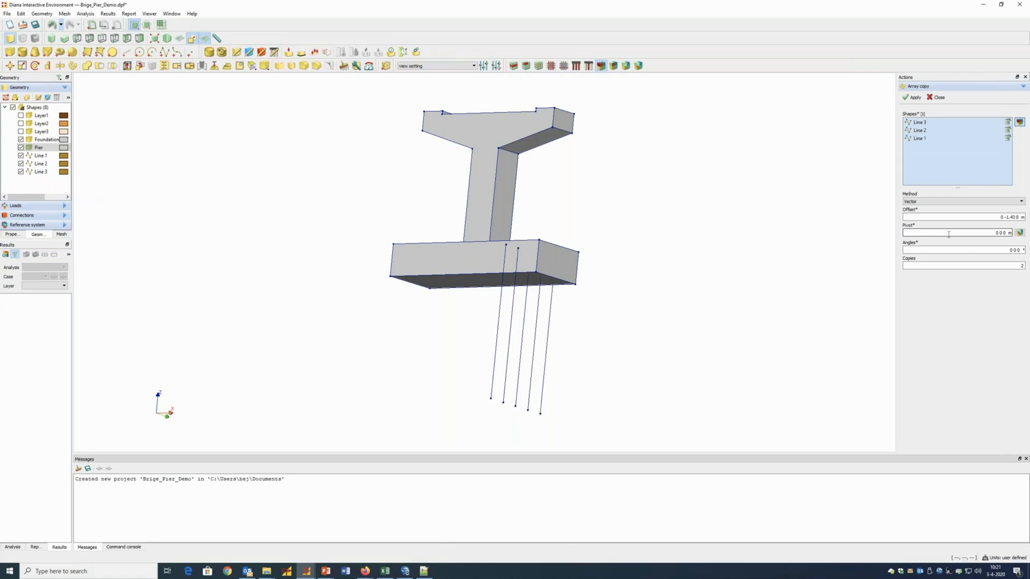
{"action": "left_click_drag", "start_coordinate": [1001, 217], "coordinate": [1015, 216]}
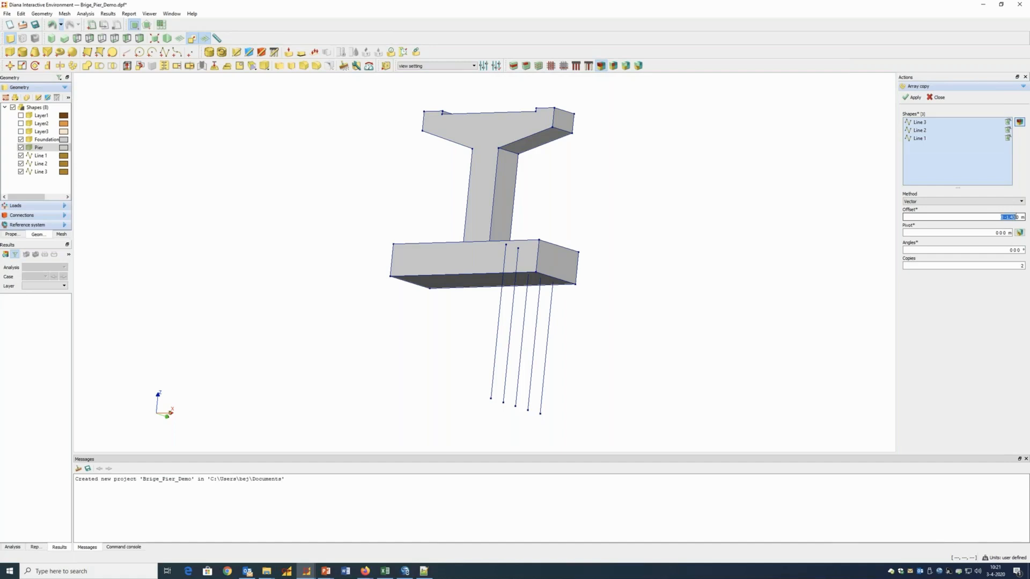
{"action": "key", "text": "BackSpace"}
{"action": "type", "text": "-3.45 0"}
{"action": "key", "text": "Tab"}
{"action": "key", "text": "Tab"}
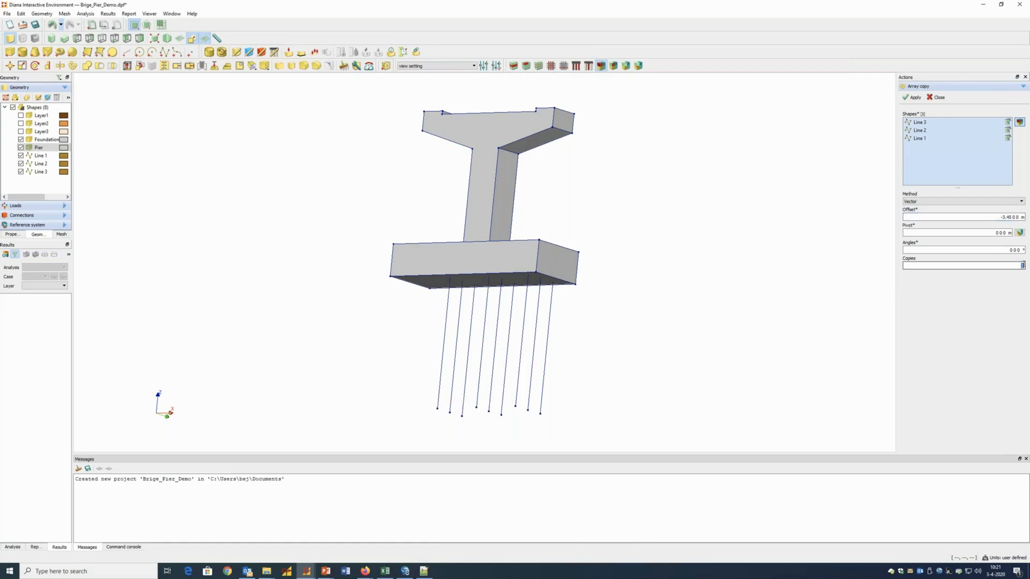
{"action": "type", "text": "1"}
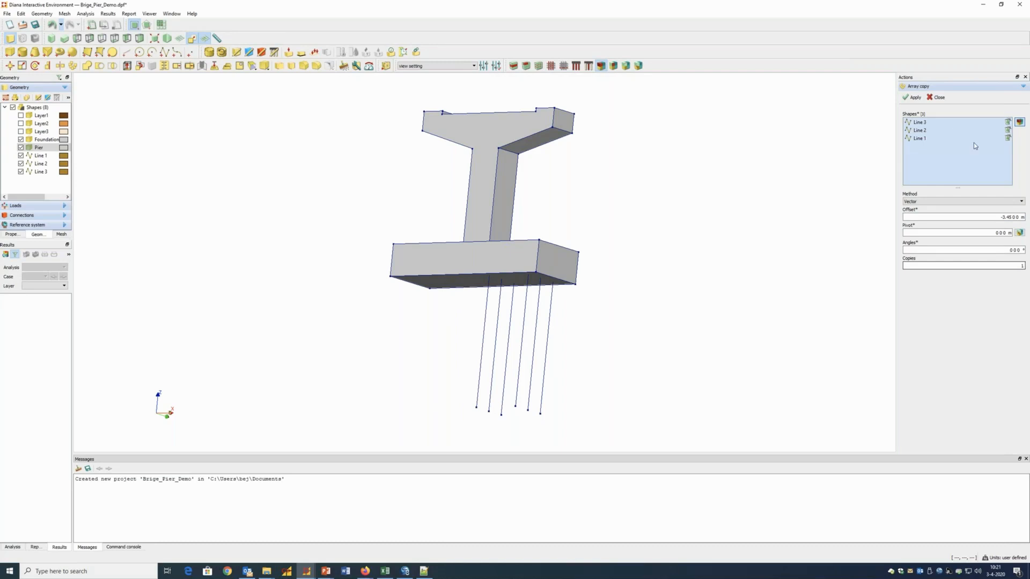
{"action": "left_click", "coordinate": [915, 98]}
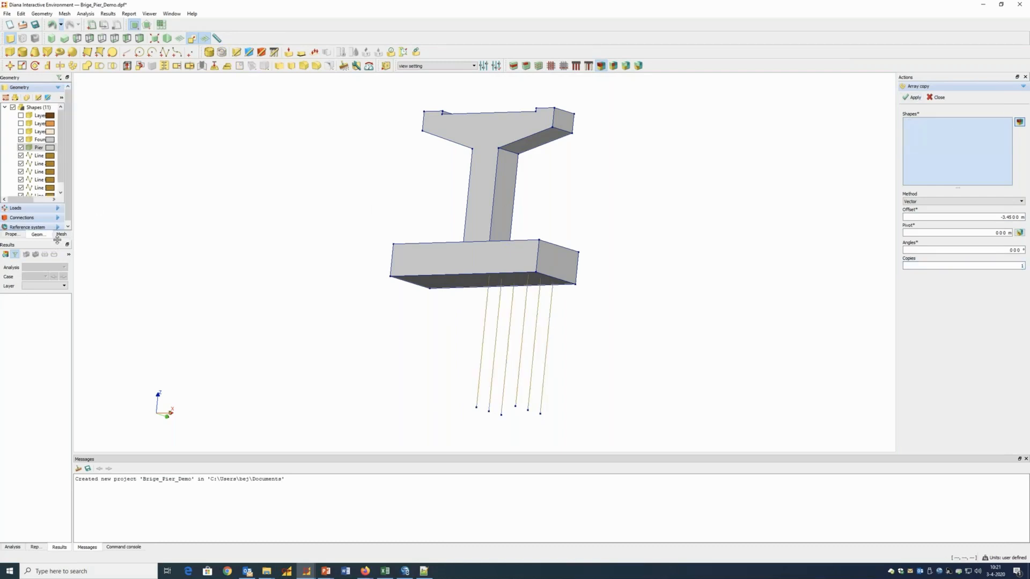
- Array copy all six pile lines with vector offset -6.762 0 0 m and 1 copy
{"action": "left_click_drag", "start_coordinate": [56, 240], "coordinate": [56, 313]}
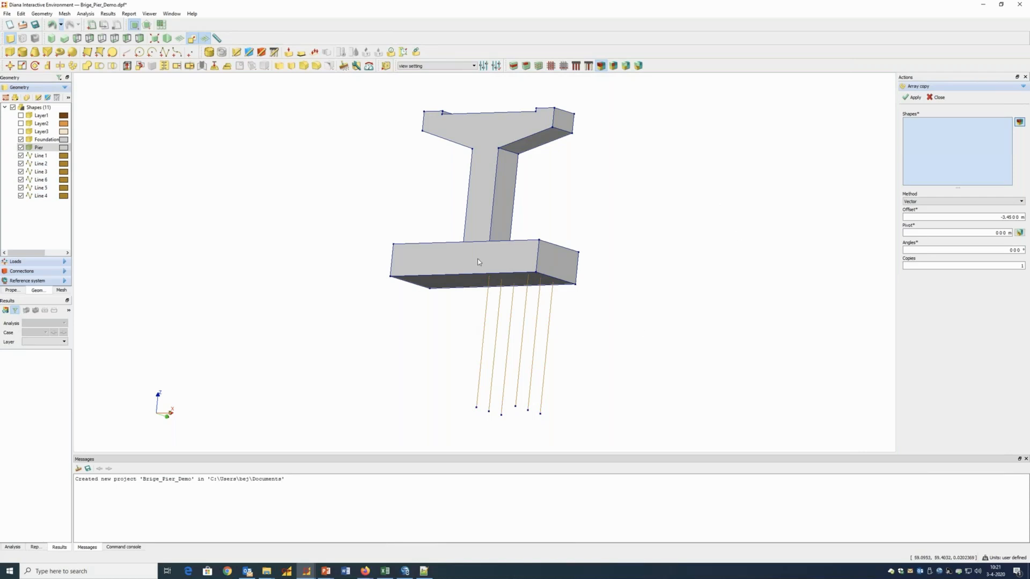
{"action": "left_click_drag", "start_coordinate": [474, 262], "coordinate": [591, 436]}
{"action": "left_click_drag", "start_coordinate": [452, 226], "coordinate": [621, 425]}
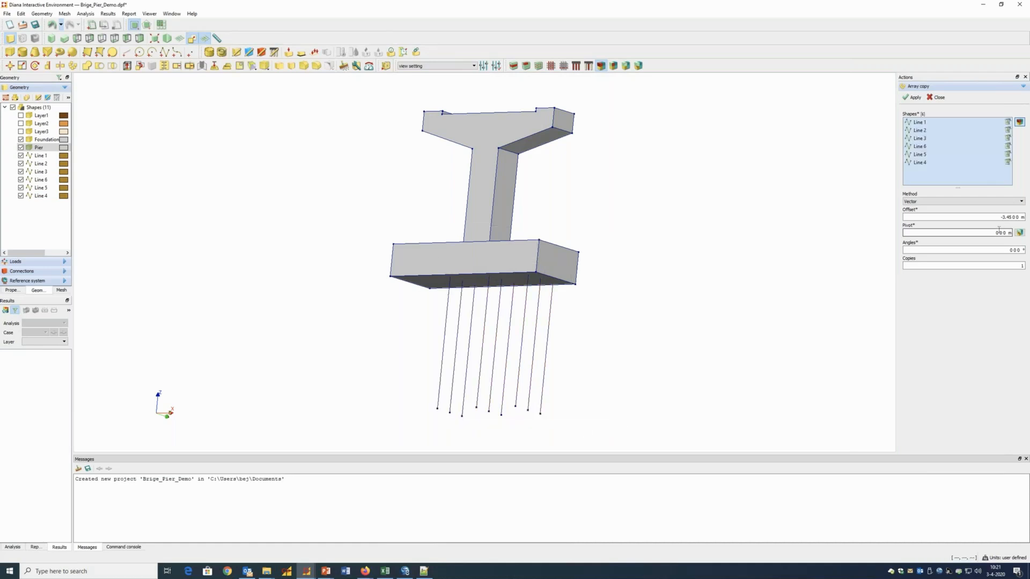
{"action": "left_click_drag", "start_coordinate": [1002, 217], "coordinate": [1010, 216]}
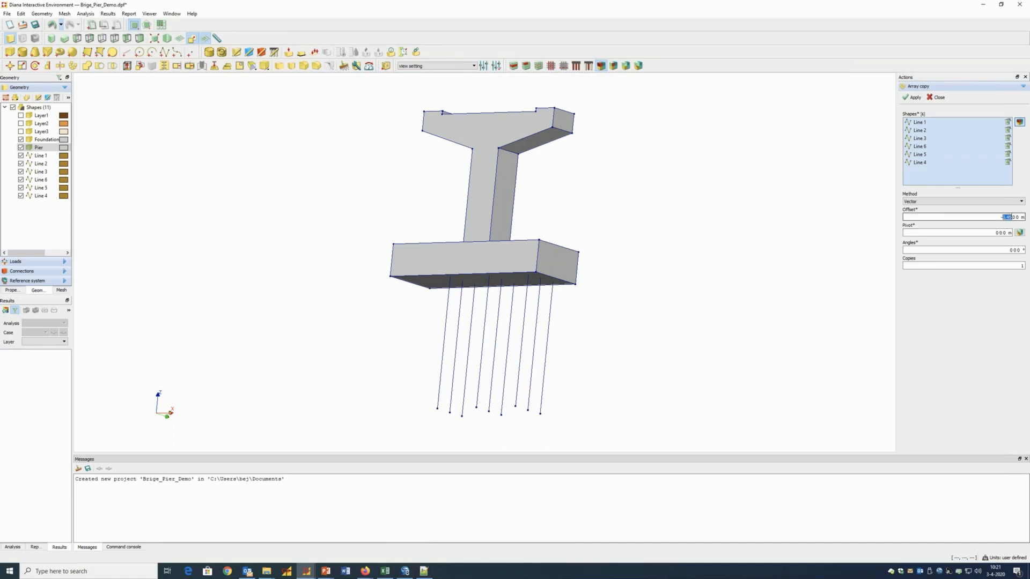
{"action": "type", "text": "-6."}
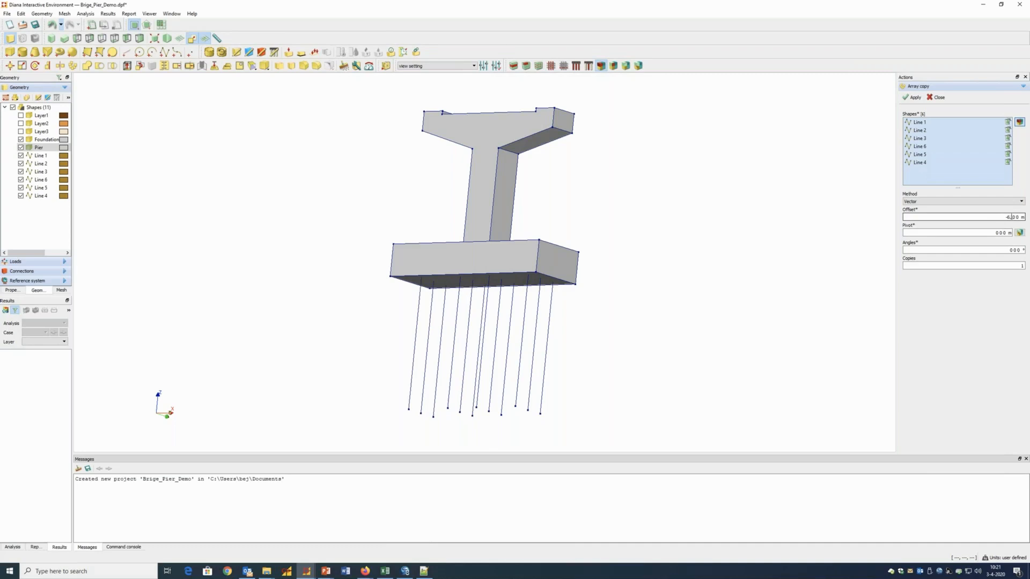
{"action": "type", "text": "762"}
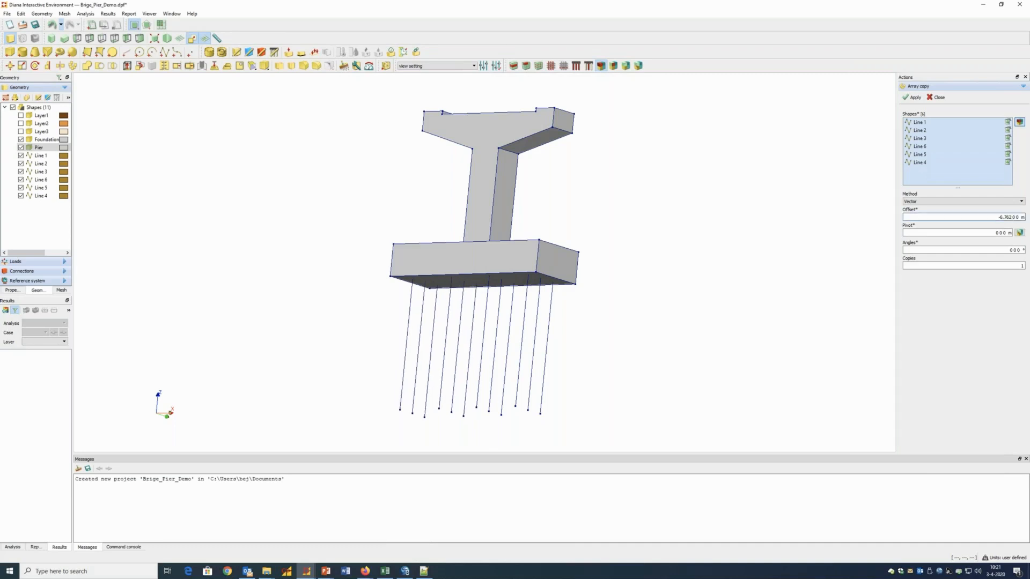
{"action": "left_click", "coordinate": [913, 97]}
{"action": "left_click", "coordinate": [936, 98]}
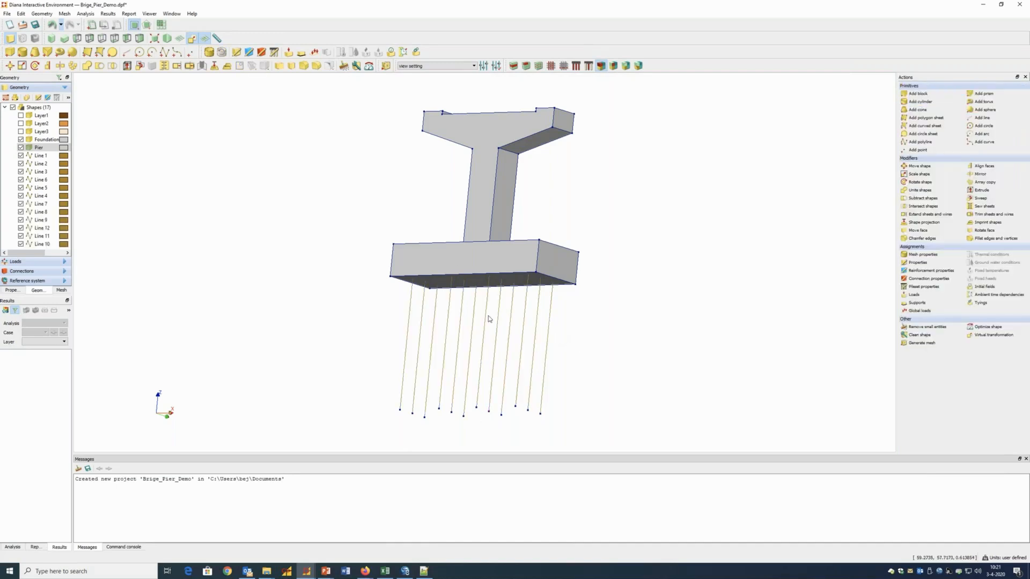
- Unite the pier with the foundation block into one solid shape
{"action": "middle_click_drag", "start_coordinate": [492, 313], "coordinate": [524, 381]}
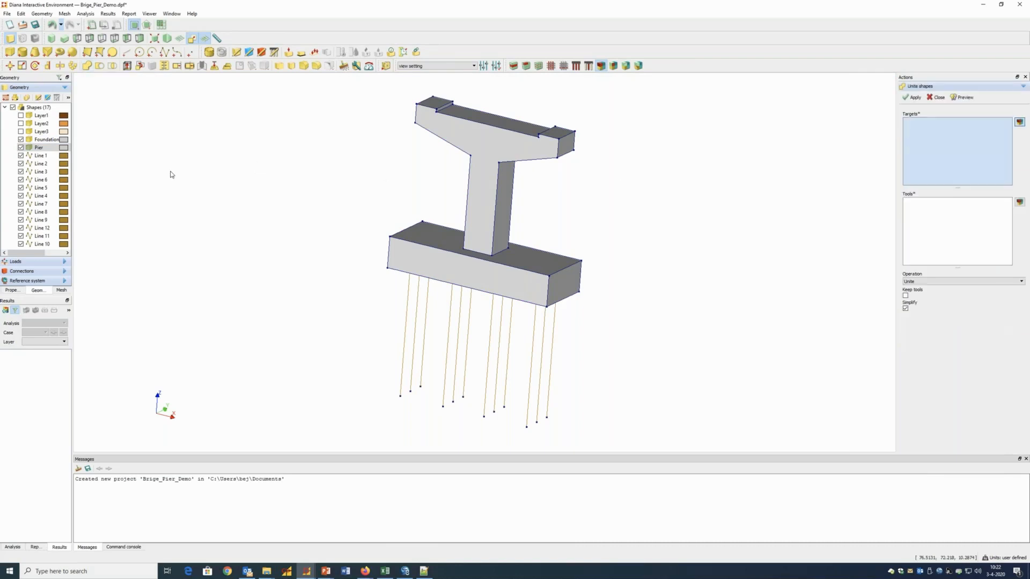
{"action": "left_click", "coordinate": [37, 148]}
{"action": "right_click", "coordinate": [36, 149]}
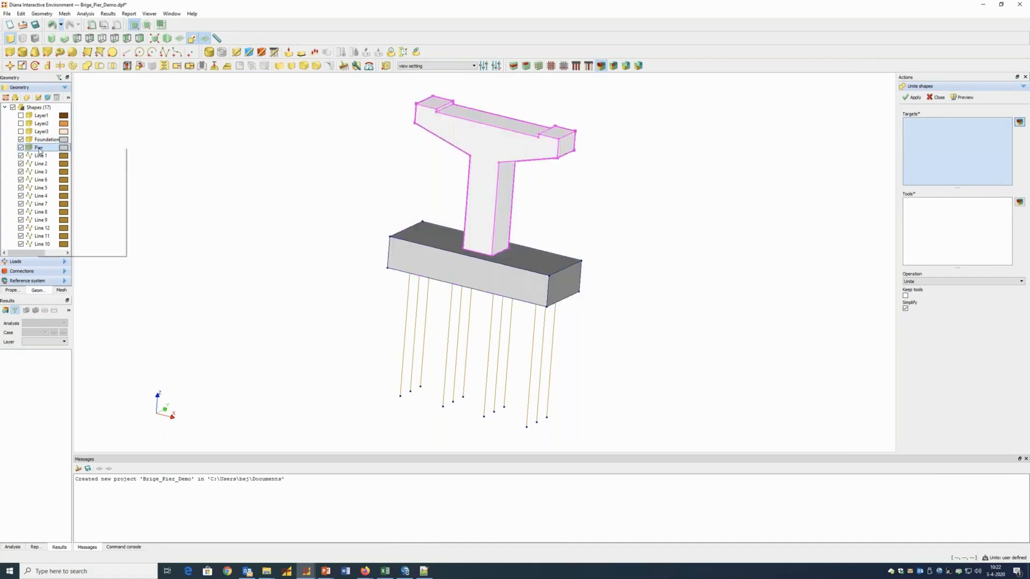
{"action": "left_click", "coordinate": [64, 152]}
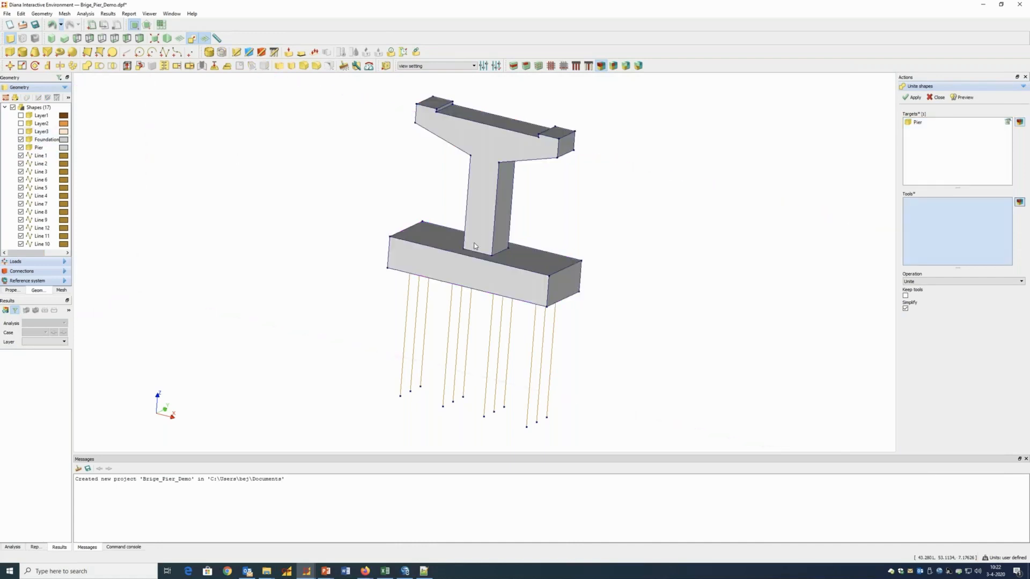
{"action": "left_click", "coordinate": [471, 266]}
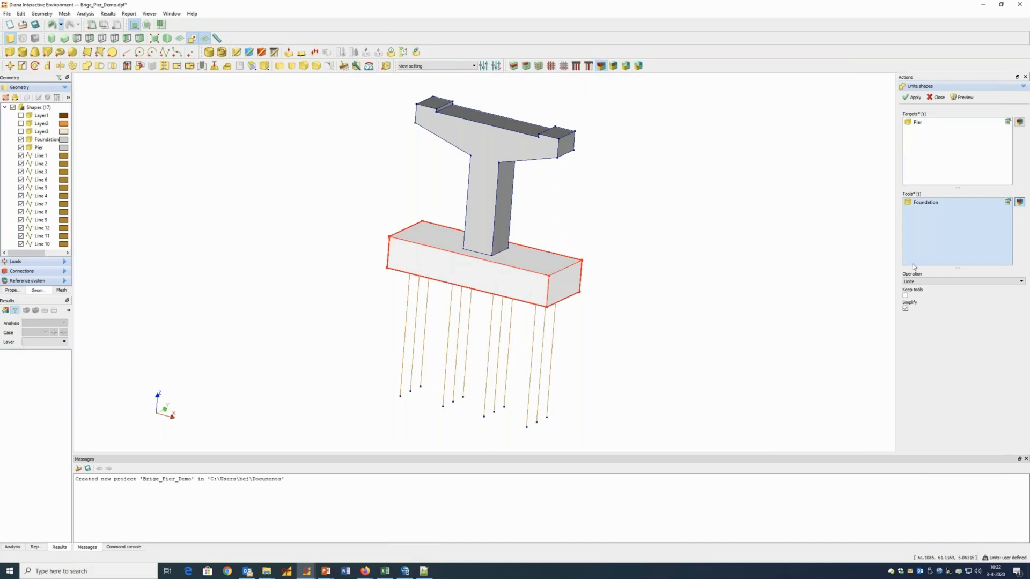
{"action": "left_click", "coordinate": [914, 99]}
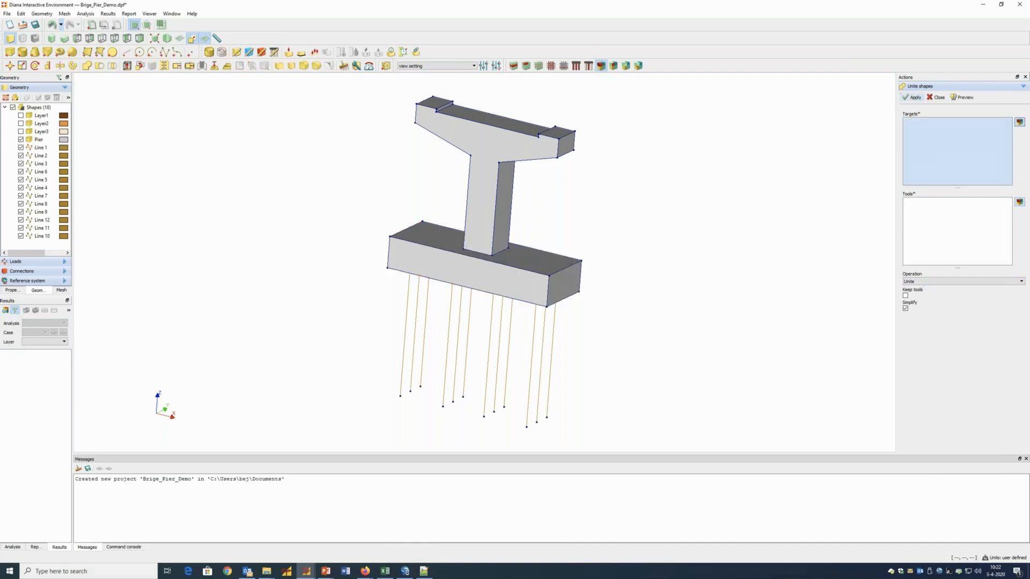
{"action": "left_click", "coordinate": [39, 141]}
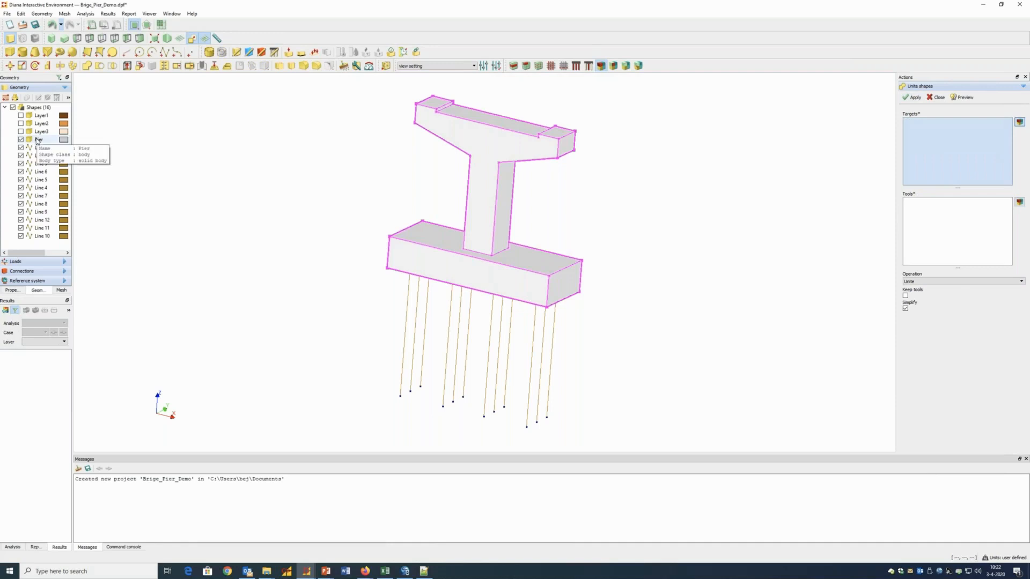
{"action": "left_click", "coordinate": [443, 200]}
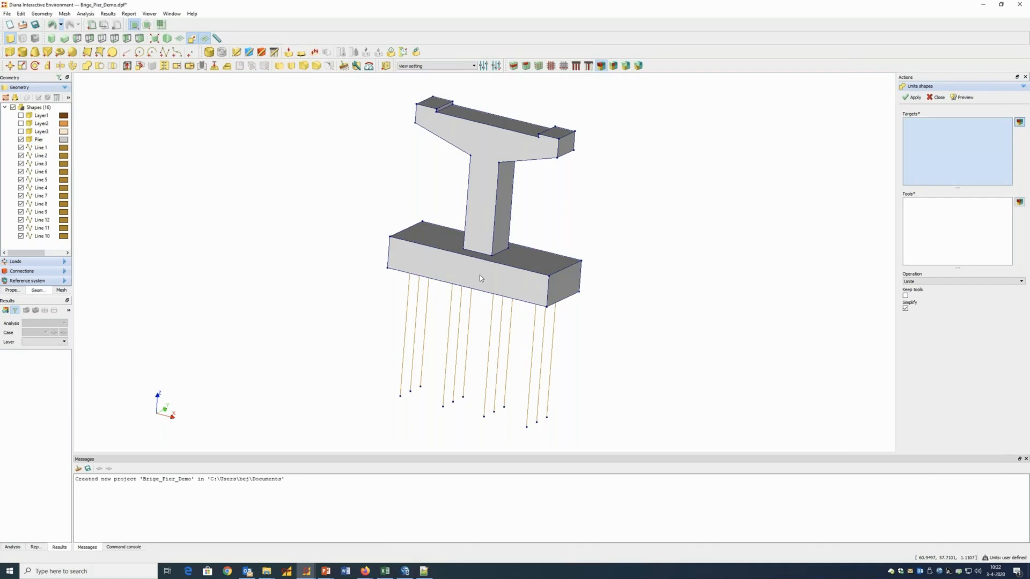
- Show Layer1, Layer2 and Layer3 to view the whole model, and hide the three layers again
{"action": "left_click", "coordinate": [21, 115]}
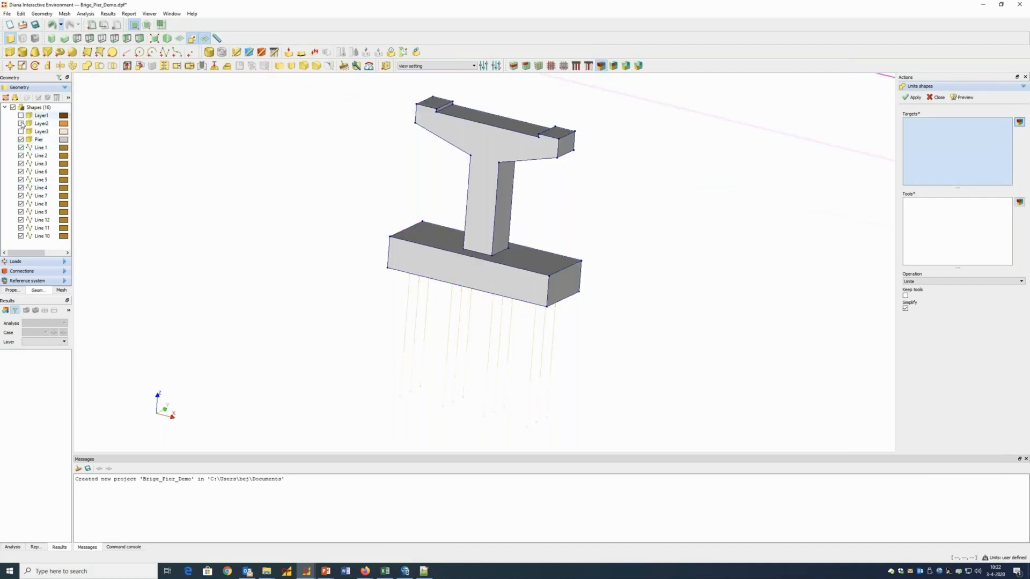
{"action": "left_click", "coordinate": [21, 131]}
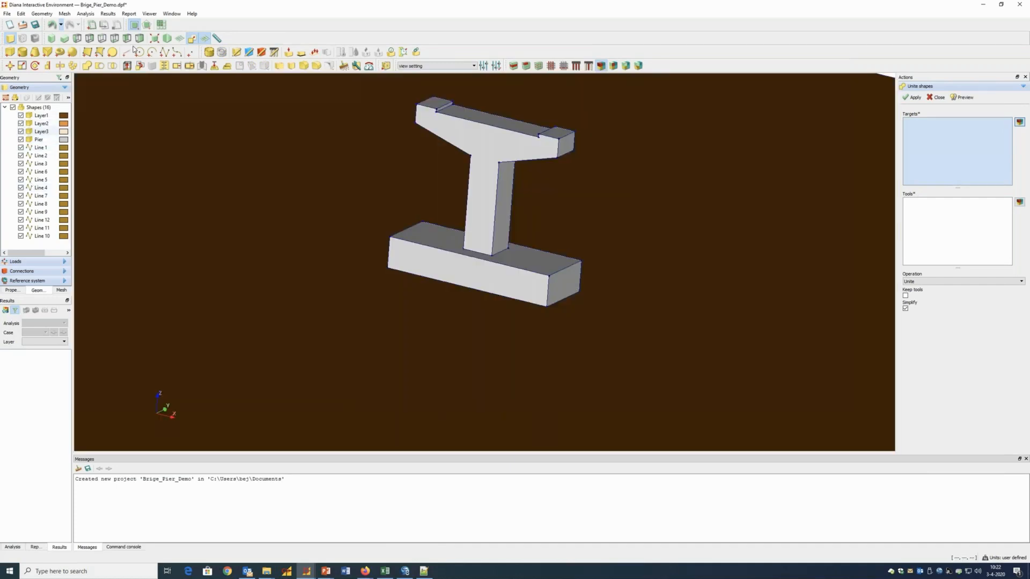
{"action": "left_click", "coordinate": [153, 39]}
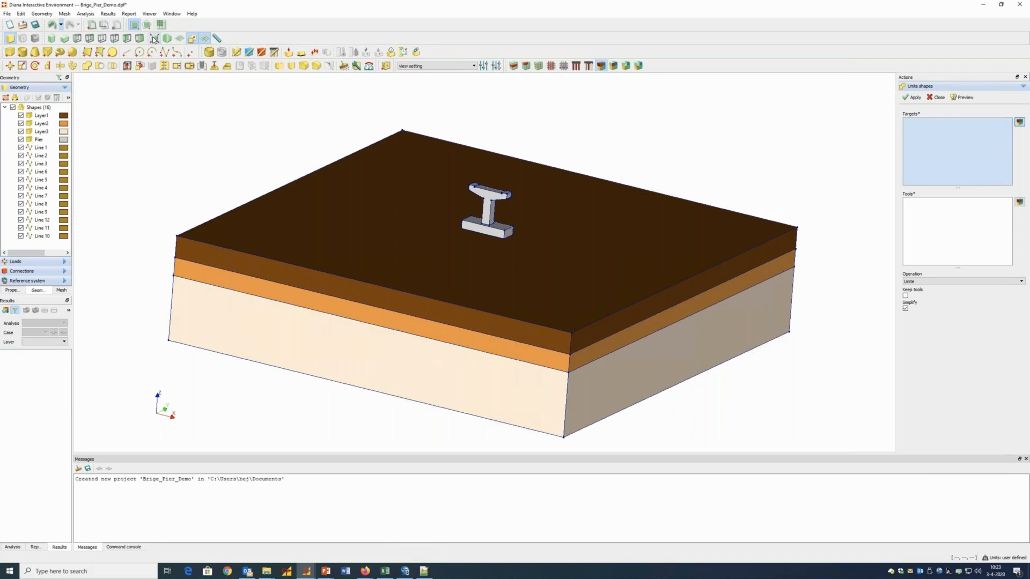
{"action": "left_click", "coordinate": [21, 116]}
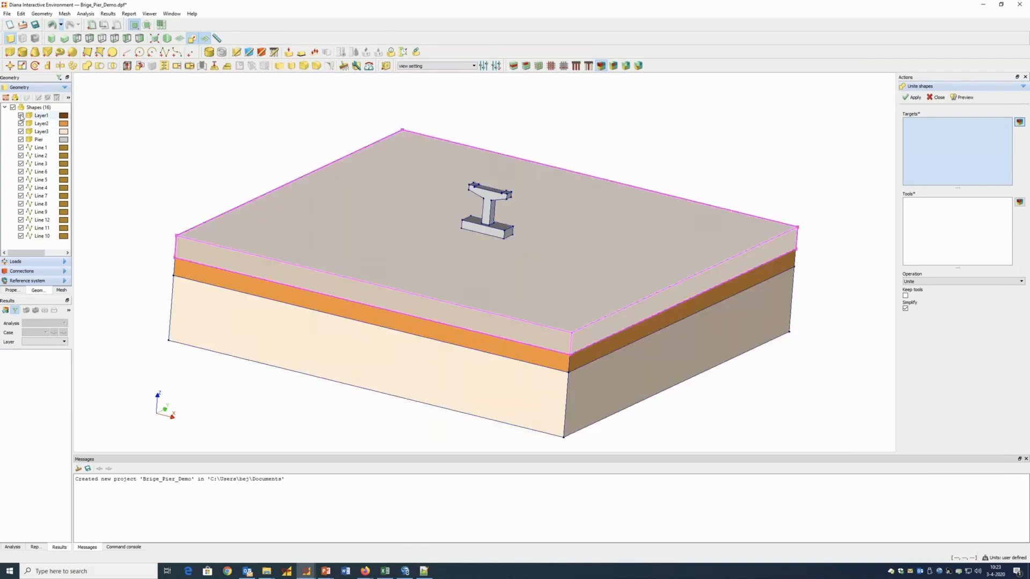
{"action": "left_click", "coordinate": [21, 123]}
{"action": "left_click", "coordinate": [21, 131]}
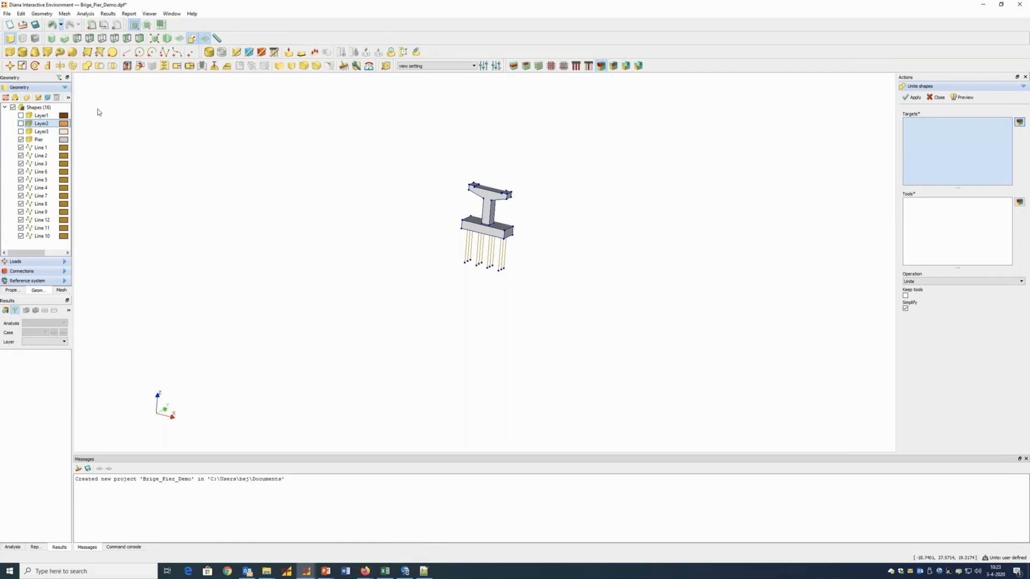
- Imprint the twelve pile lines with the united pier as the tool shape, keeping the imprint tool option on
{"action": "left_click", "coordinate": [227, 66]}
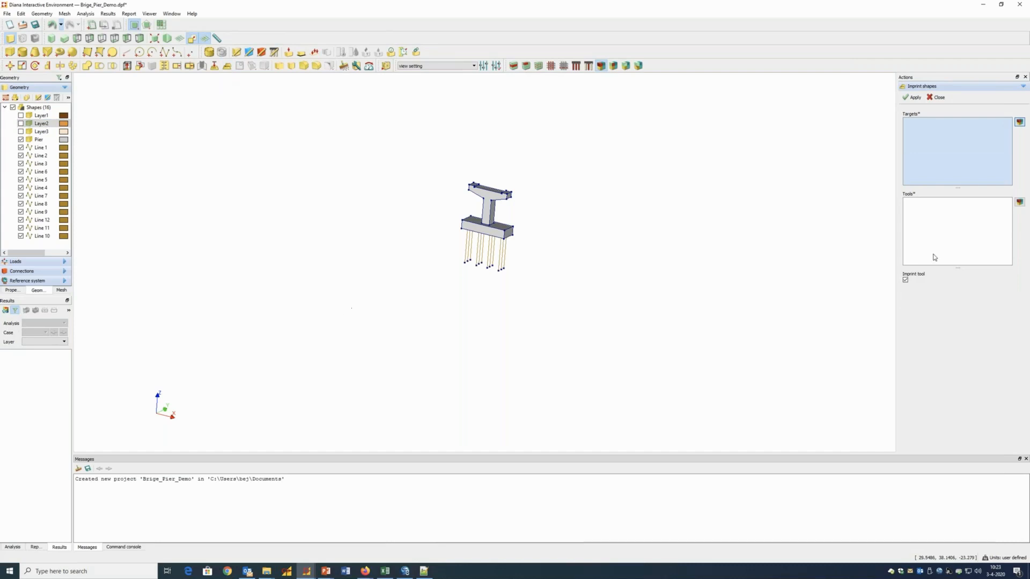
{"action": "left_click_drag", "start_coordinate": [446, 218], "coordinate": [534, 289]}
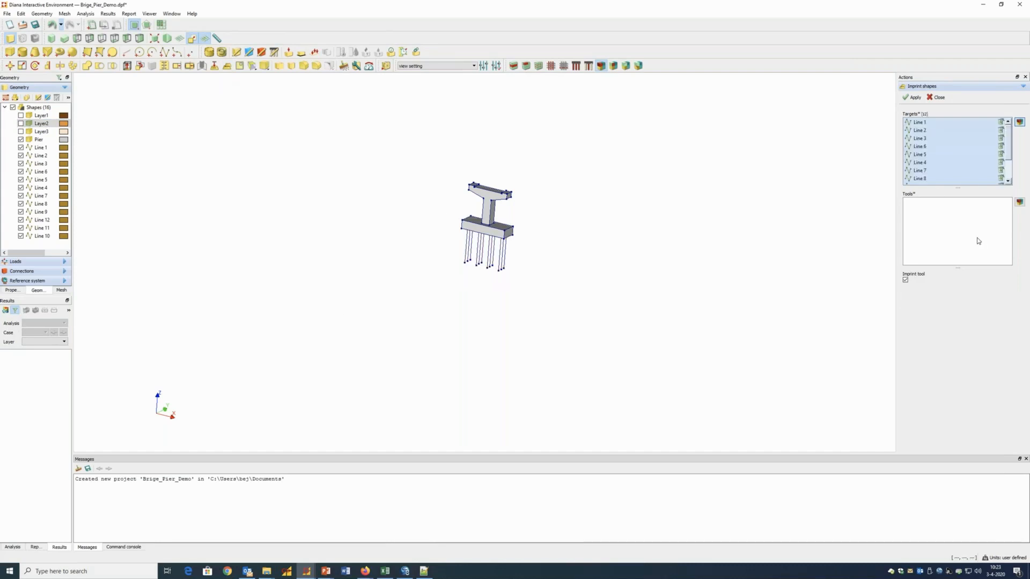
{"action": "left_click", "coordinate": [981, 241]}
{"action": "left_click", "coordinate": [487, 207]}
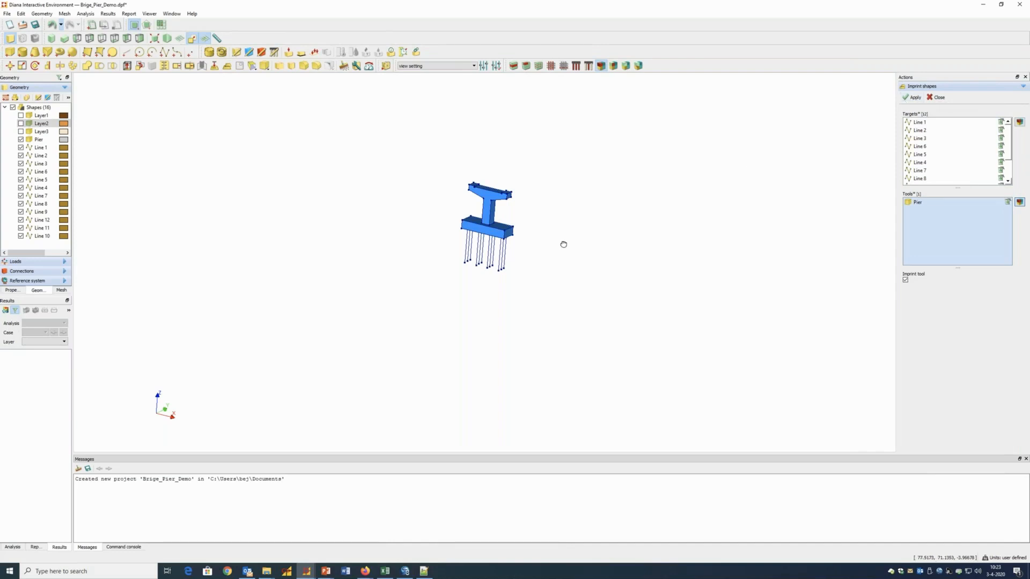
{"action": "left_click_drag", "start_coordinate": [564, 244], "coordinate": [585, 145]}
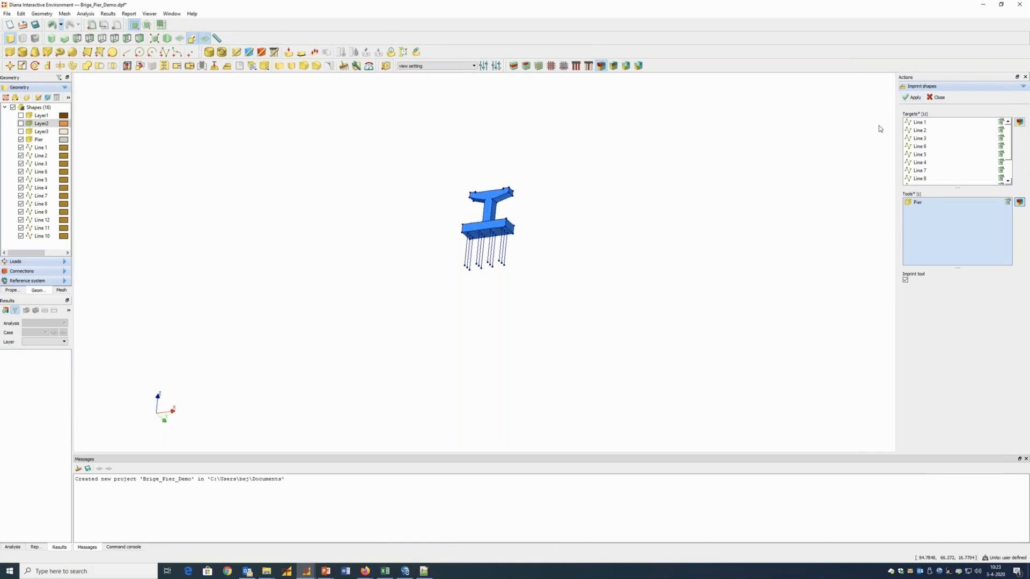
{"action": "left_click", "coordinate": [915, 98]}
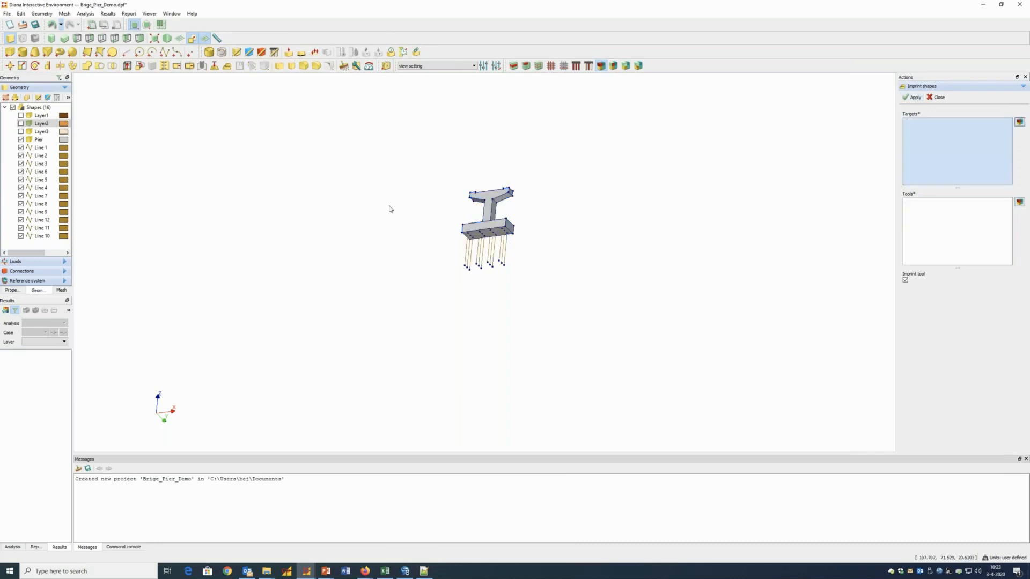
- Hide the pier and break all twelve pile lines into separate parts at their imprinted points
{"action": "left_click", "coordinate": [20, 139]}
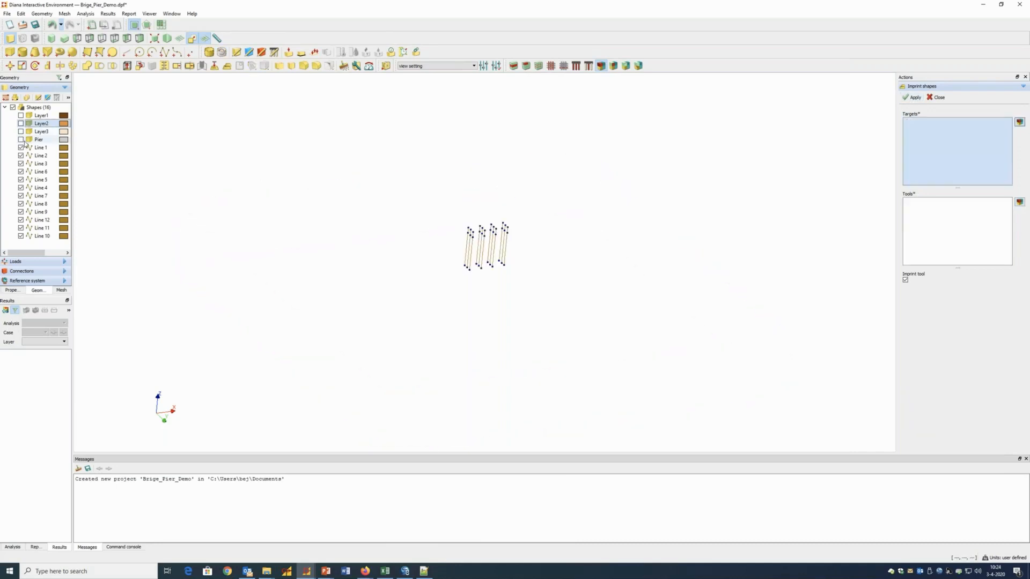
{"action": "left_click", "coordinate": [154, 38]}
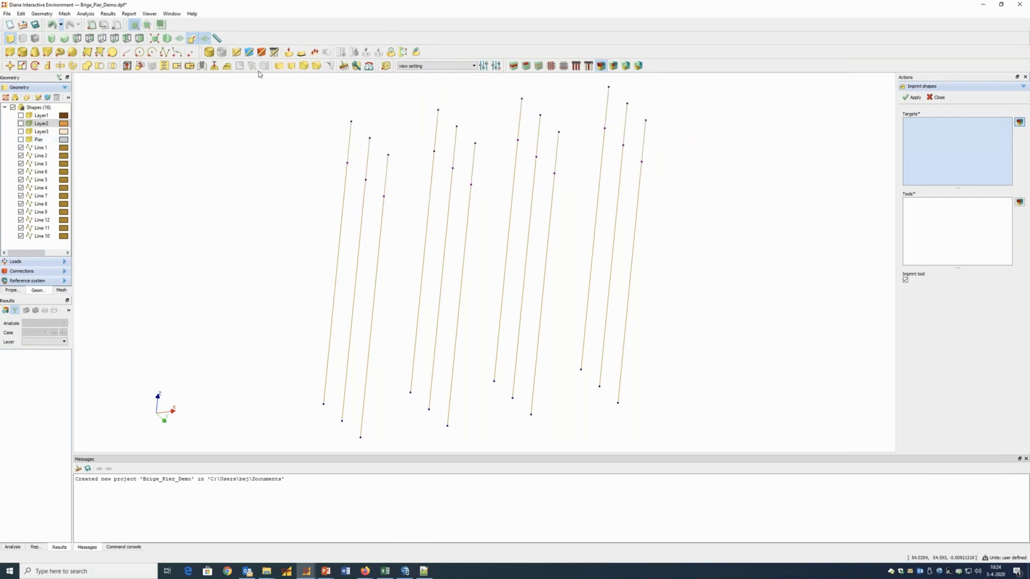
{"action": "left_click_drag", "start_coordinate": [272, 86], "coordinate": [725, 451]}
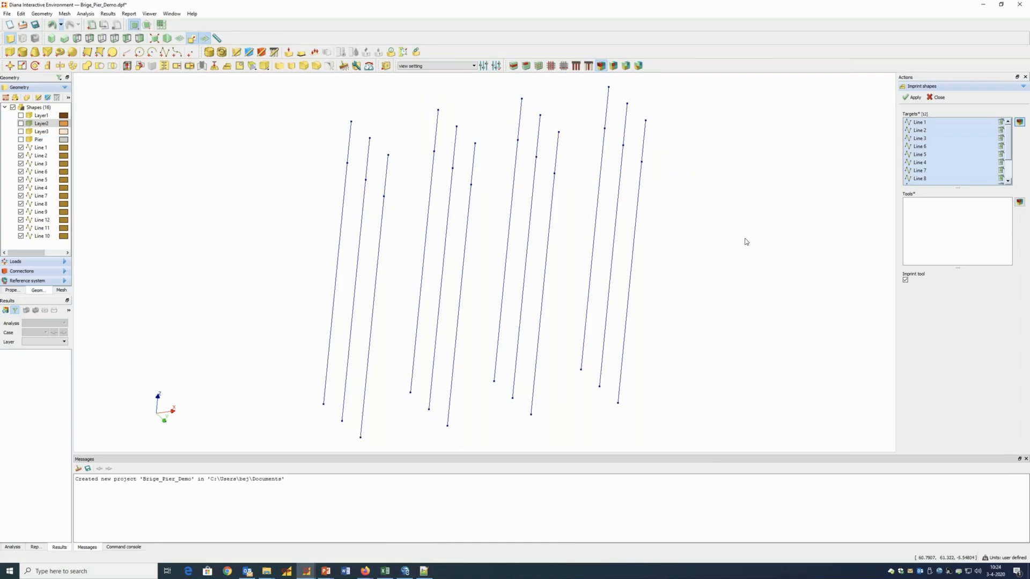
{"action": "left_click", "coordinate": [937, 97]}
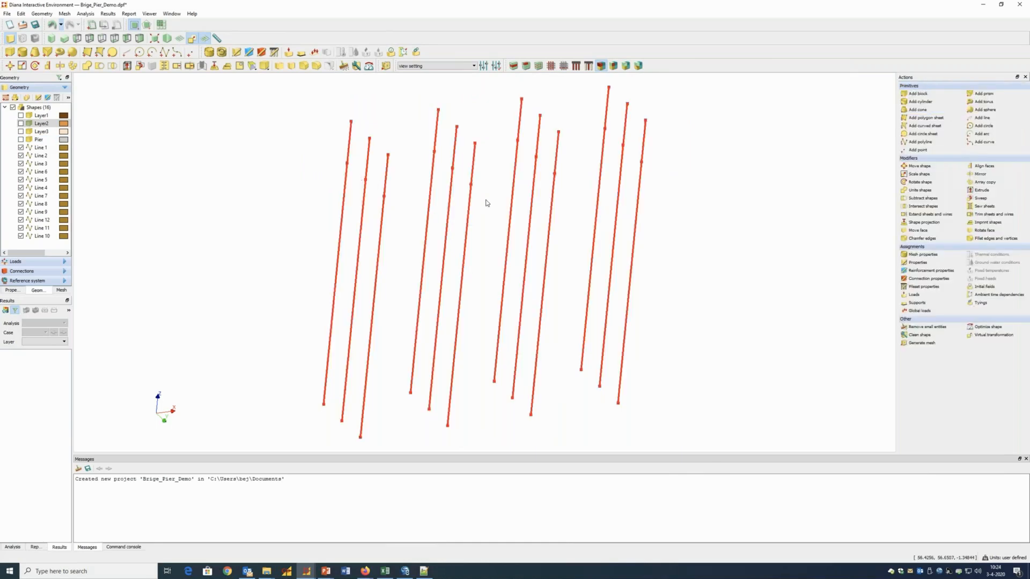
{"action": "right_click", "coordinate": [446, 201]}
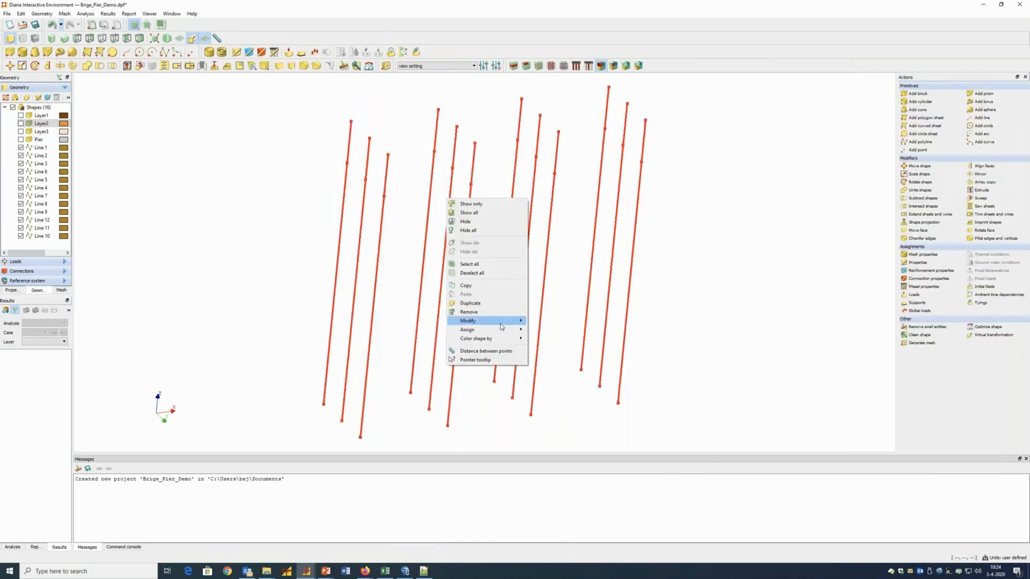
{"action": "mouse_move", "coordinate": [488, 321]}
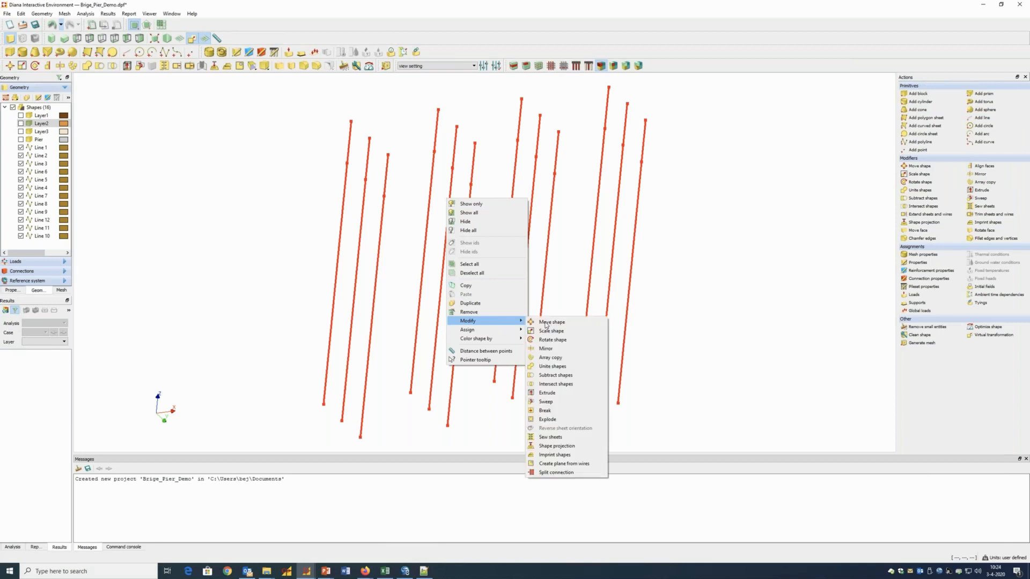
{"action": "left_click", "coordinate": [555, 413]}
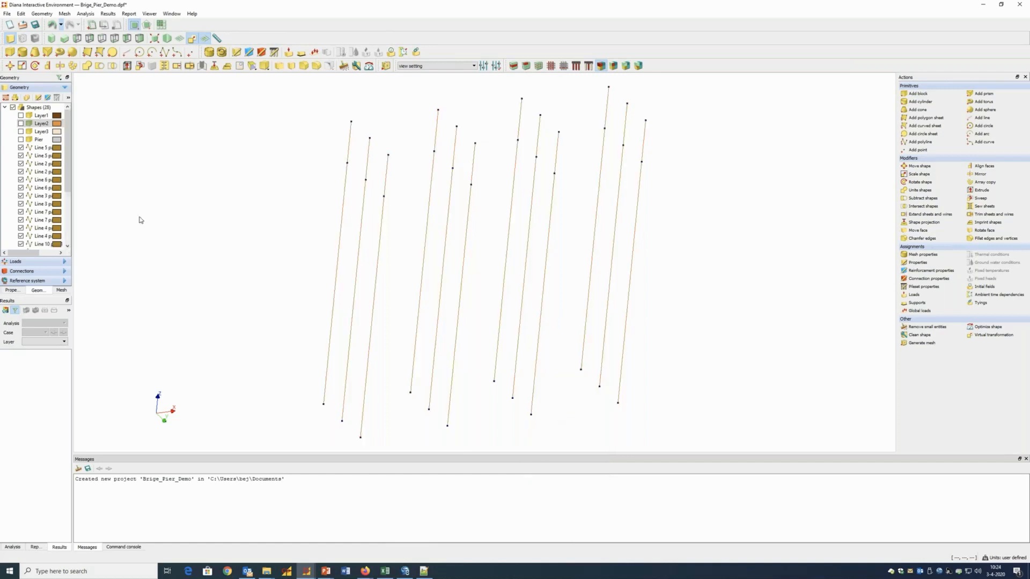
- Widen the geometry tree to read the line part names, and show the three soil layers and the pier again
{"action": "left_click_drag", "start_coordinate": [72, 156], "coordinate": [98, 198]}
{"action": "scroll", "coordinate": [98, 200], "scroll_direction": "down", "scroll_amount": 1}
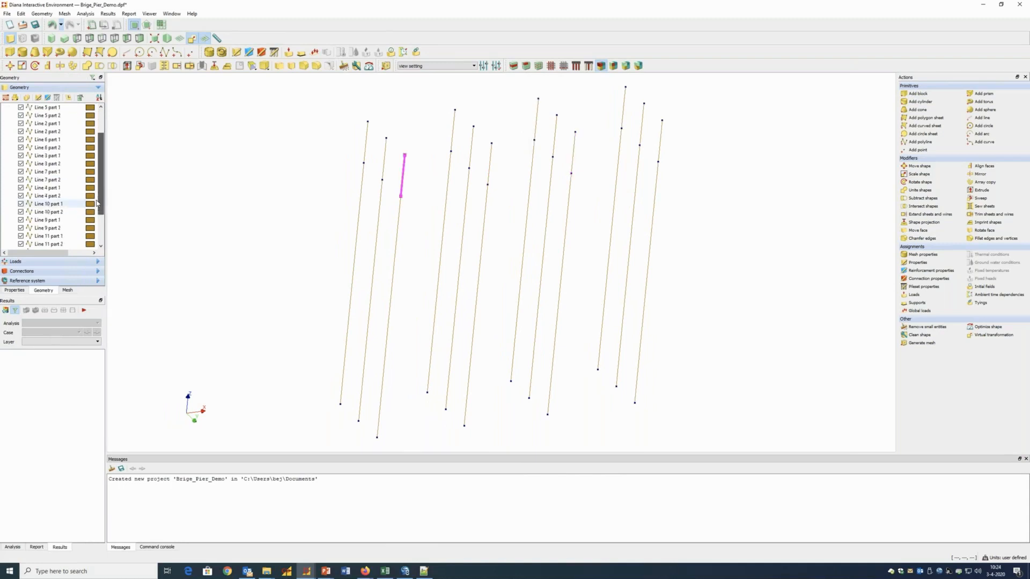
{"action": "scroll", "coordinate": [59, 161], "scroll_direction": "up", "scroll_amount": 2}
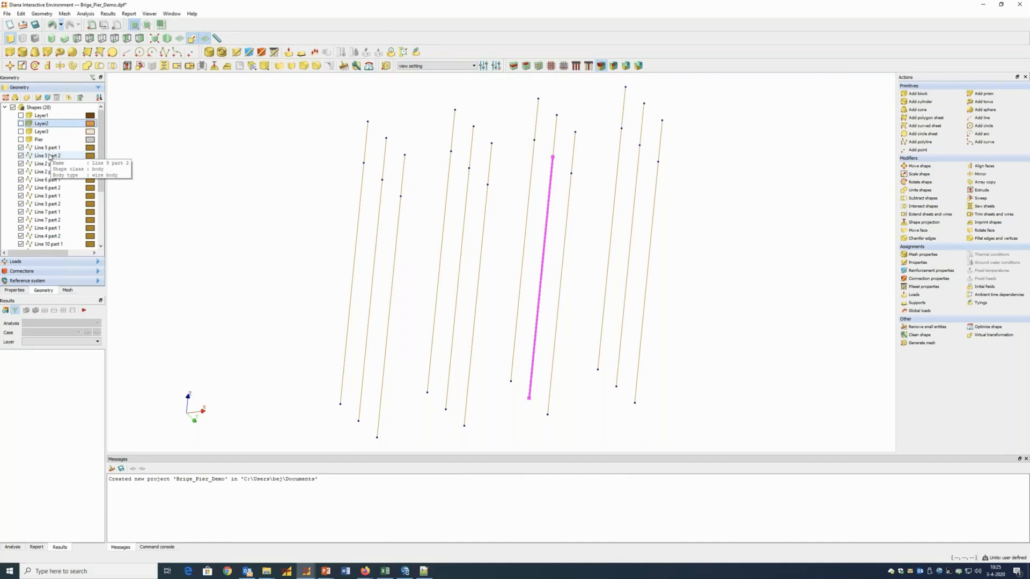
{"action": "left_click", "coordinate": [21, 116]}
{"action": "left_click", "coordinate": [21, 123]}
{"action": "left_click", "coordinate": [21, 132]}
{"action": "left_click", "coordinate": [21, 140]}
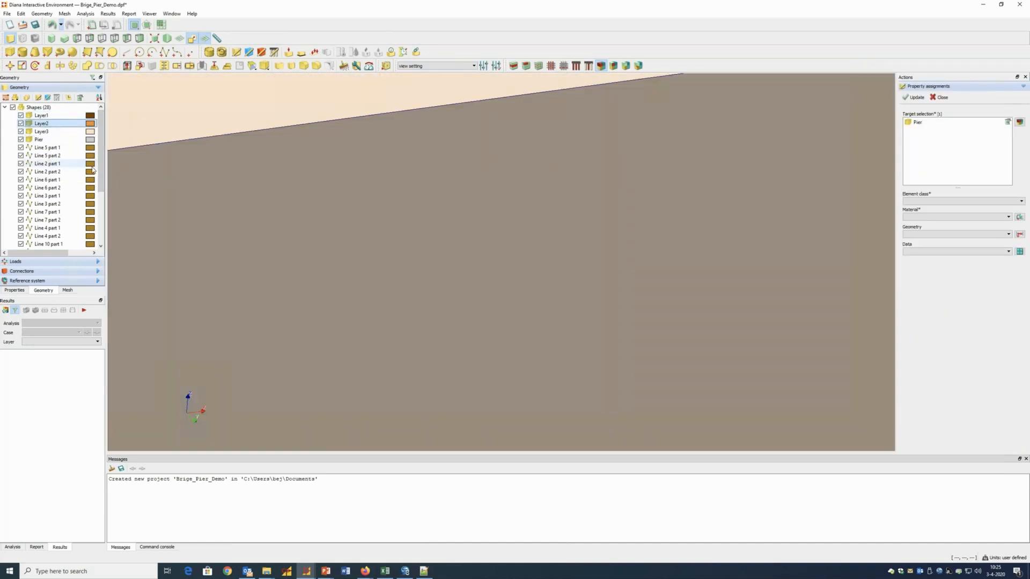
- Display the Materials model section and import all materials from Material.dat, covering the soils, concrete and piles
{"action": "left_click", "coordinate": [172, 14]}
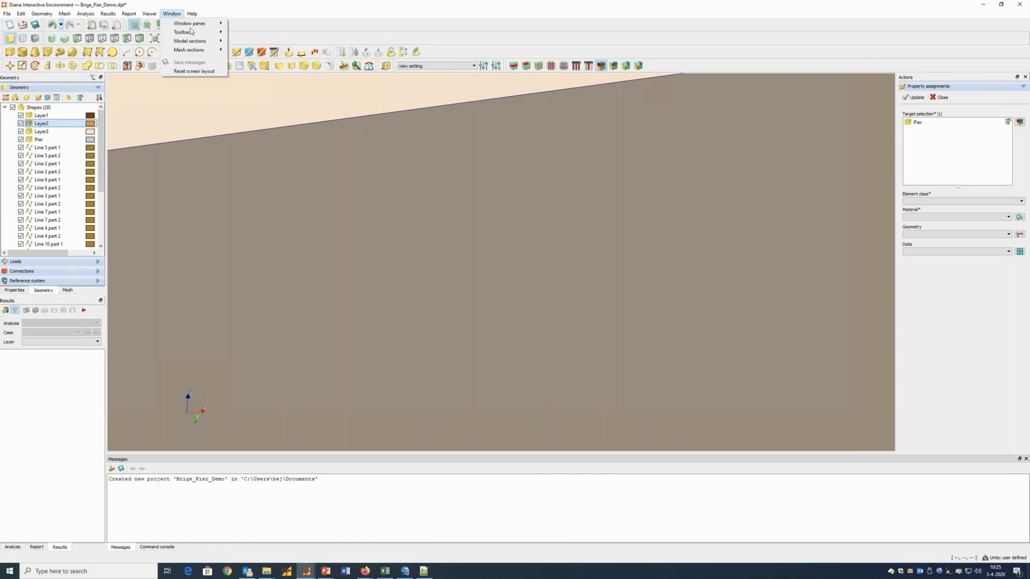
{"action": "mouse_move", "coordinate": [213, 42]}
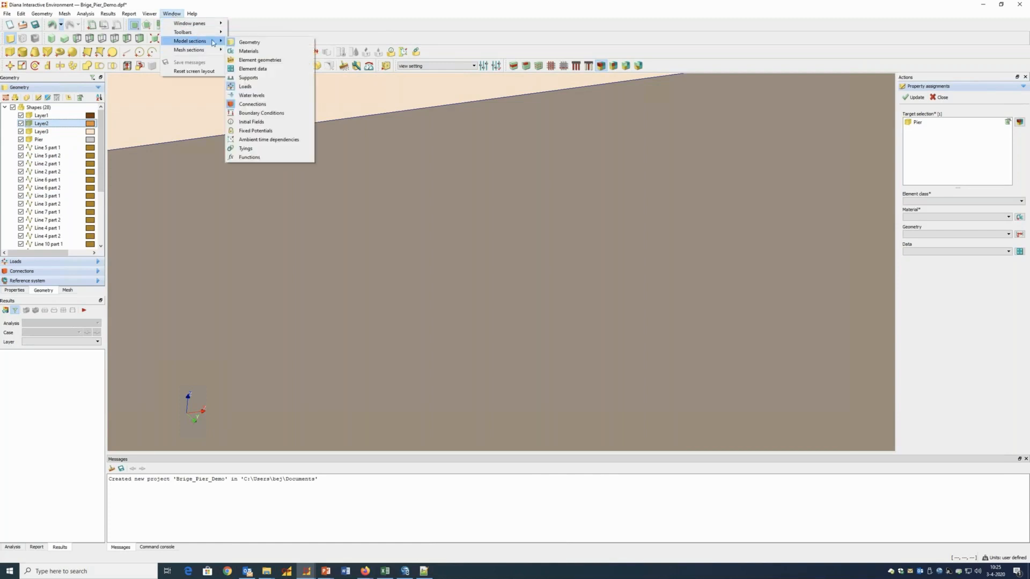
{"action": "left_click", "coordinate": [249, 51]}
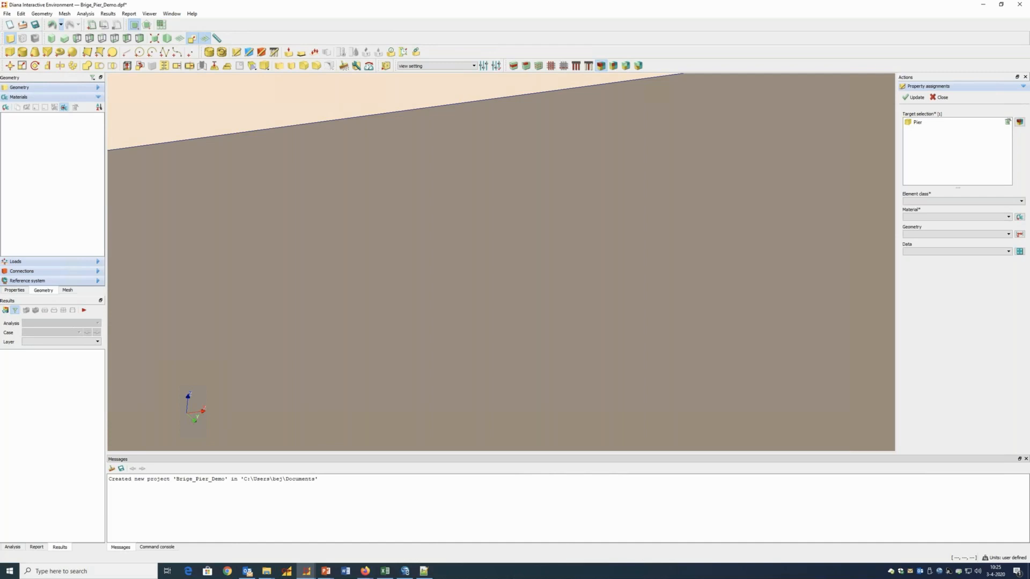
{"action": "left_click", "coordinate": [64, 107]}
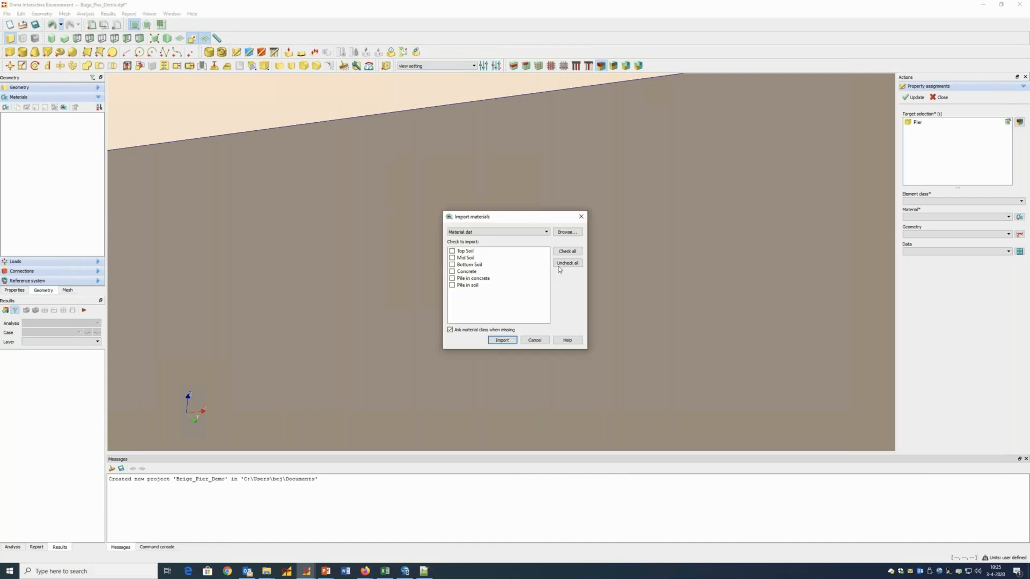
{"action": "left_click", "coordinate": [567, 251]}
{"action": "left_click", "coordinate": [502, 341]}
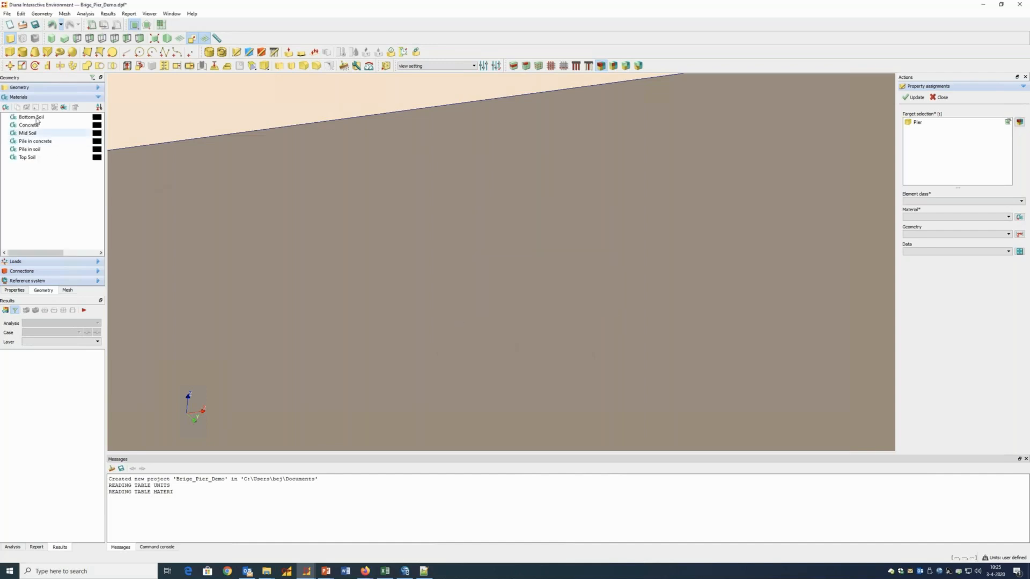
- Examine the Top Soil material's linear properties and Mohr-Coulomb plasticity parameters
{"action": "left_click", "coordinate": [40, 157]}
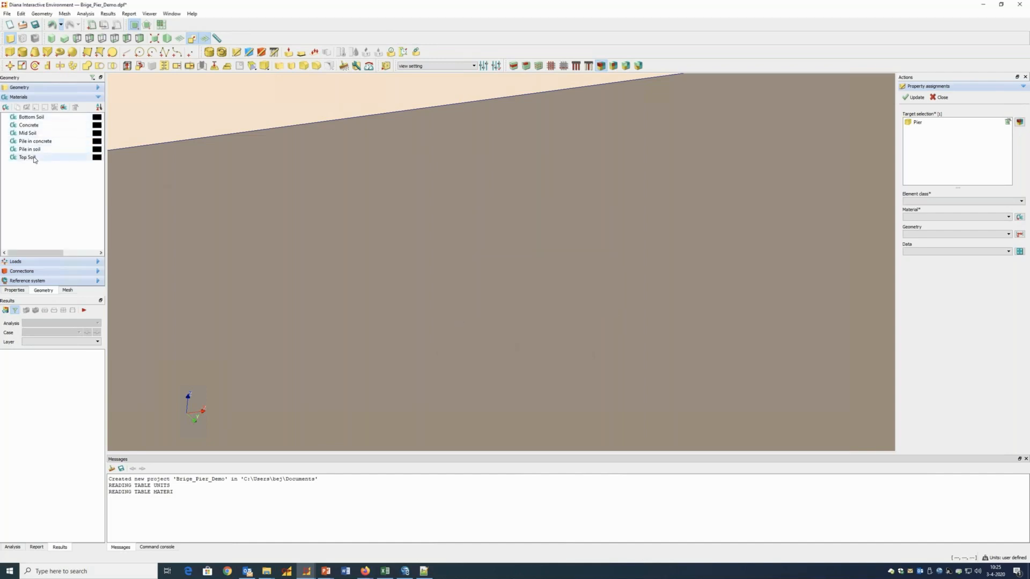
{"action": "right_click", "coordinate": [44, 163]}
{"action": "left_click", "coordinate": [74, 214]}
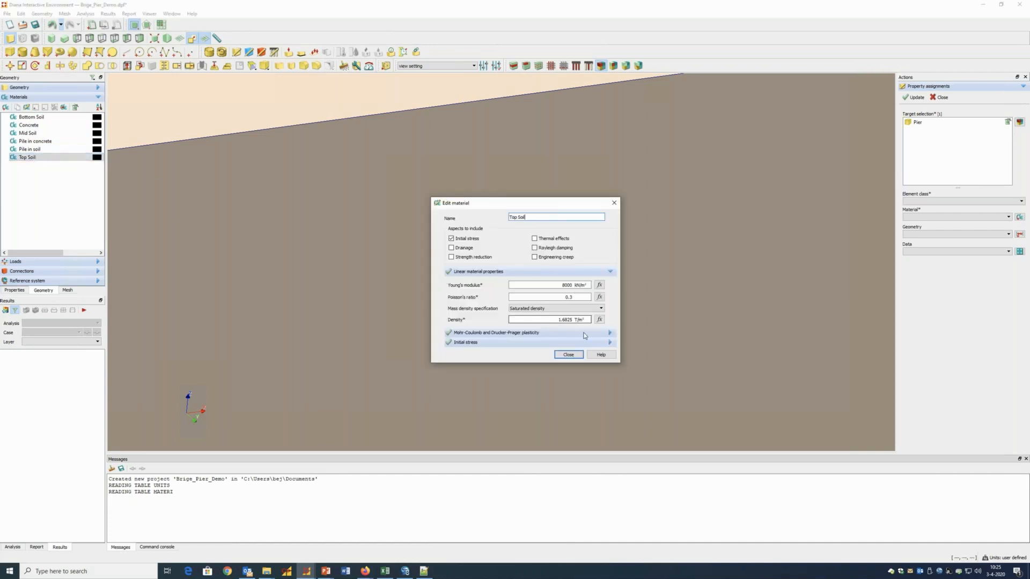
{"action": "left_click", "coordinate": [586, 334]}
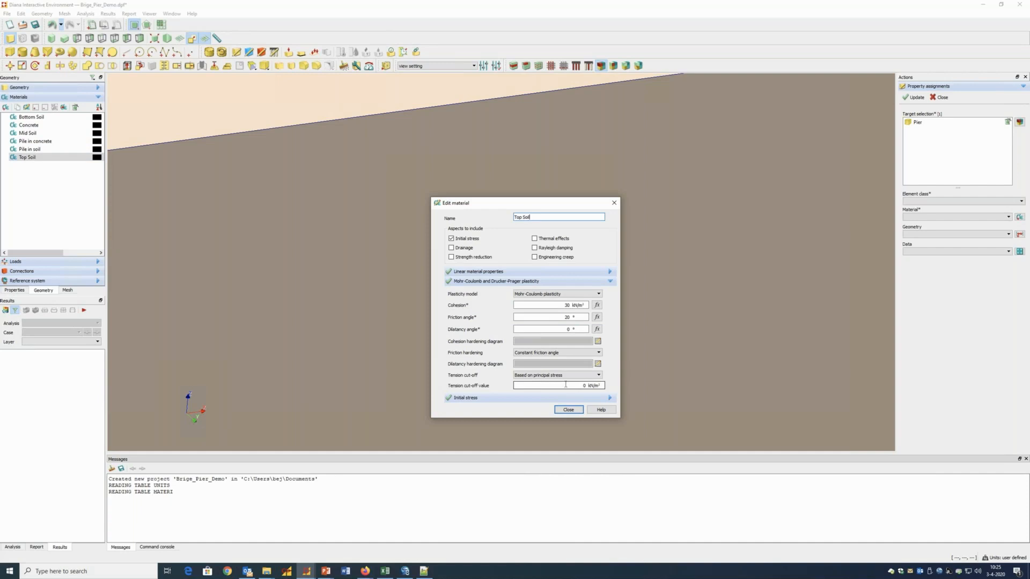
{"action": "left_click", "coordinate": [568, 409]}
- Examine the Mid Soil material's linear properties, Mohr-Coulomb plasticity parameters and initial stress settings
{"action": "right_click", "coordinate": [32, 134]}
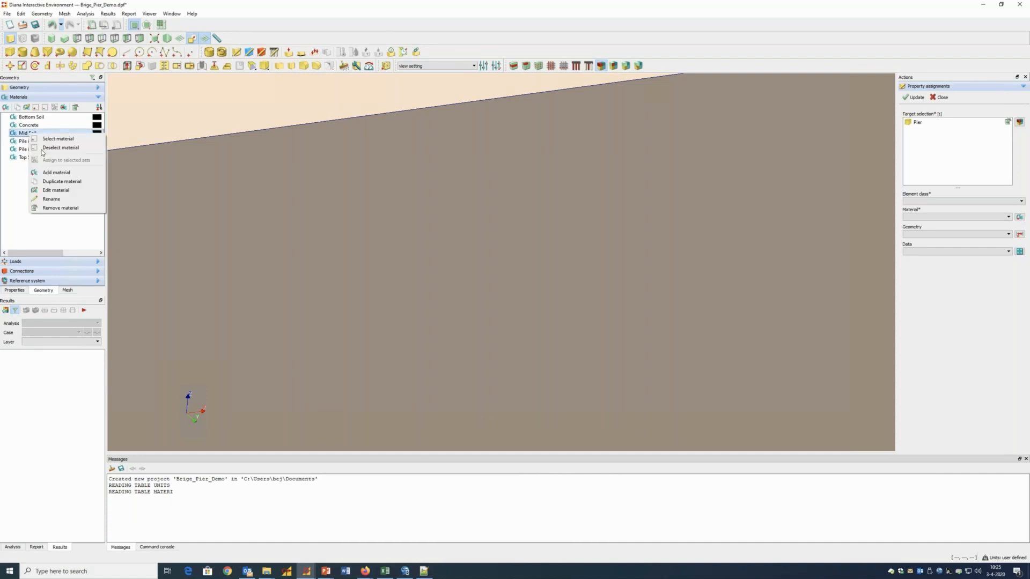
{"action": "left_click", "coordinate": [59, 189]}
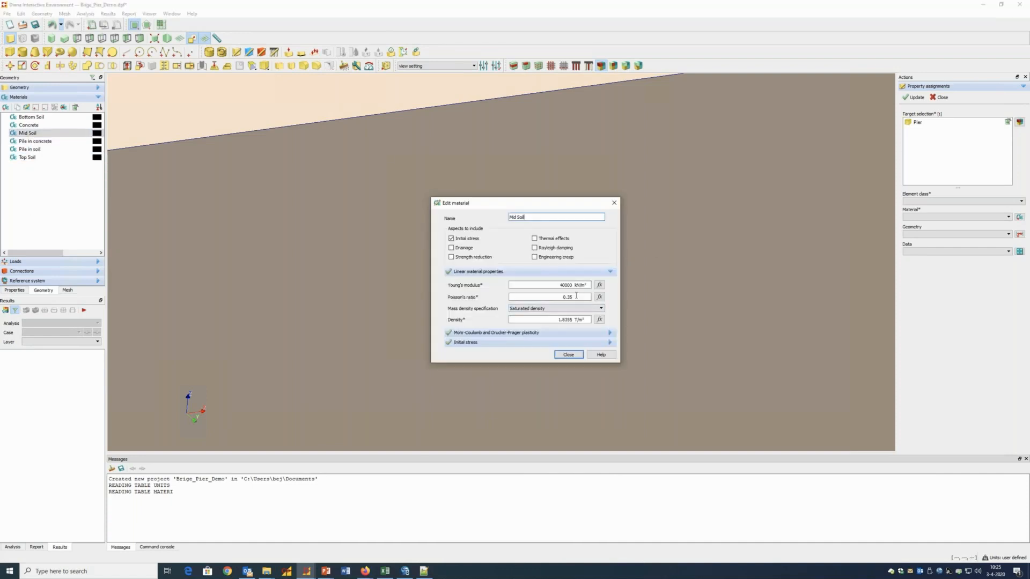
{"action": "left_click", "coordinate": [581, 334]}
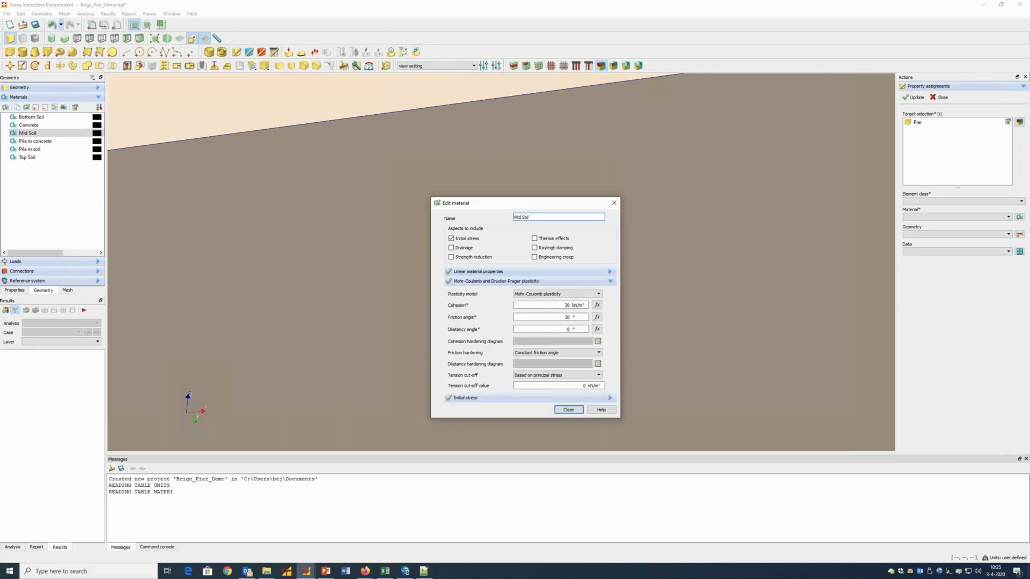
{"action": "left_click", "coordinate": [579, 399]}
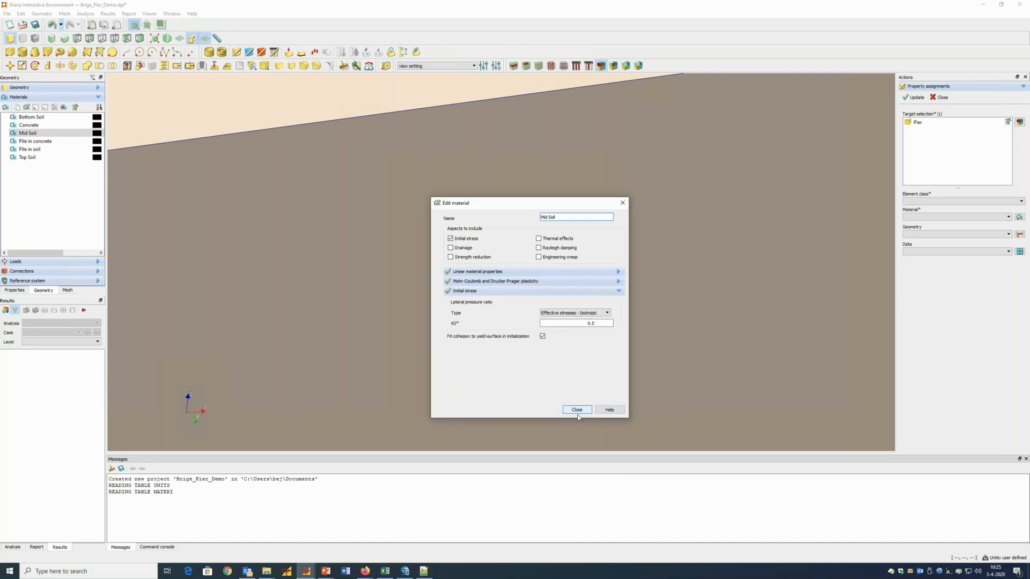
{"action": "left_click", "coordinate": [578, 410]}
- Inspect the Bottom Soil material's linear properties, Mohr-Coulomb plasticity and initial stress definition
{"action": "right_click", "coordinate": [55, 117]}
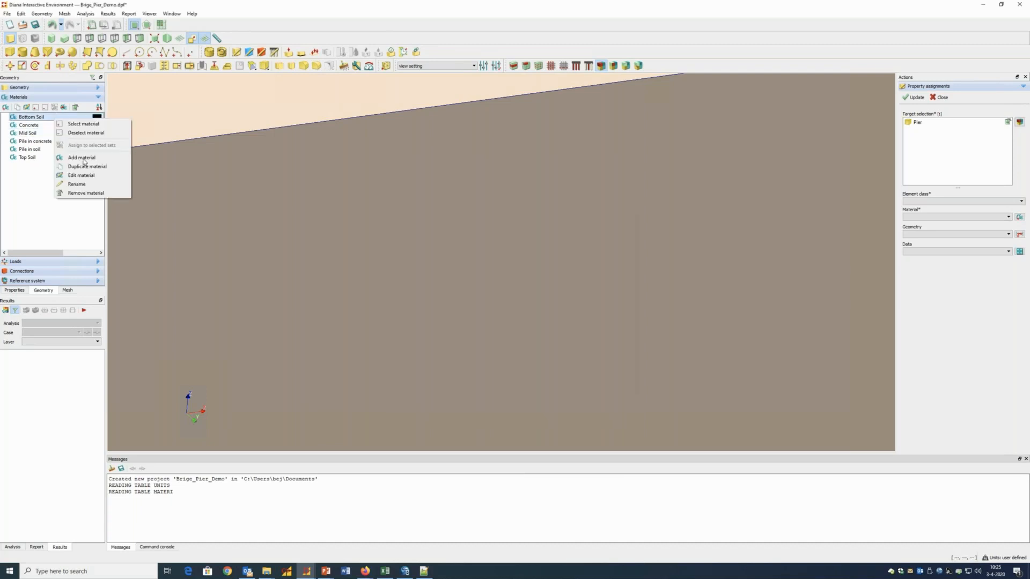
{"action": "left_click", "coordinate": [86, 176]}
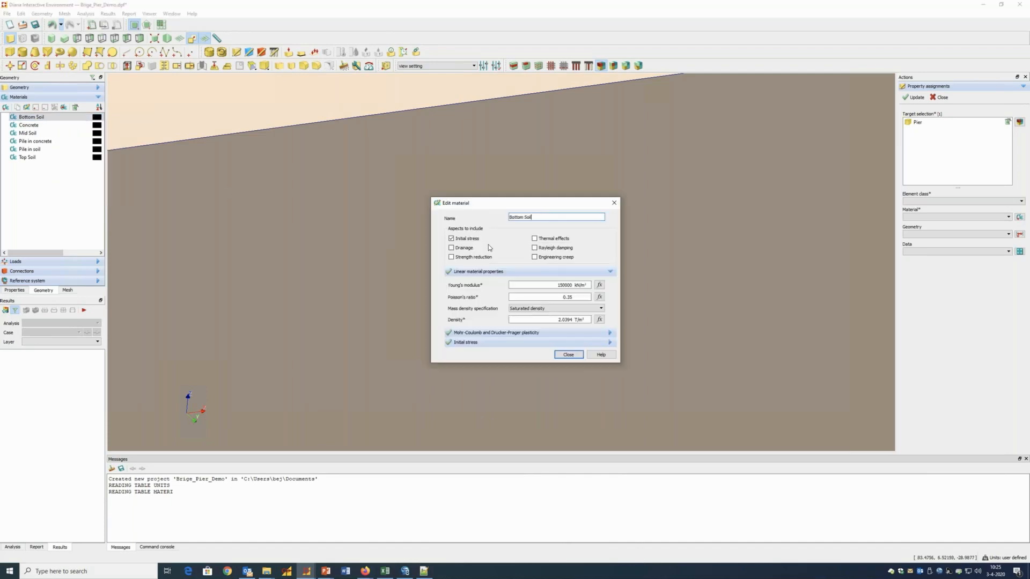
{"action": "left_click", "coordinate": [562, 332]}
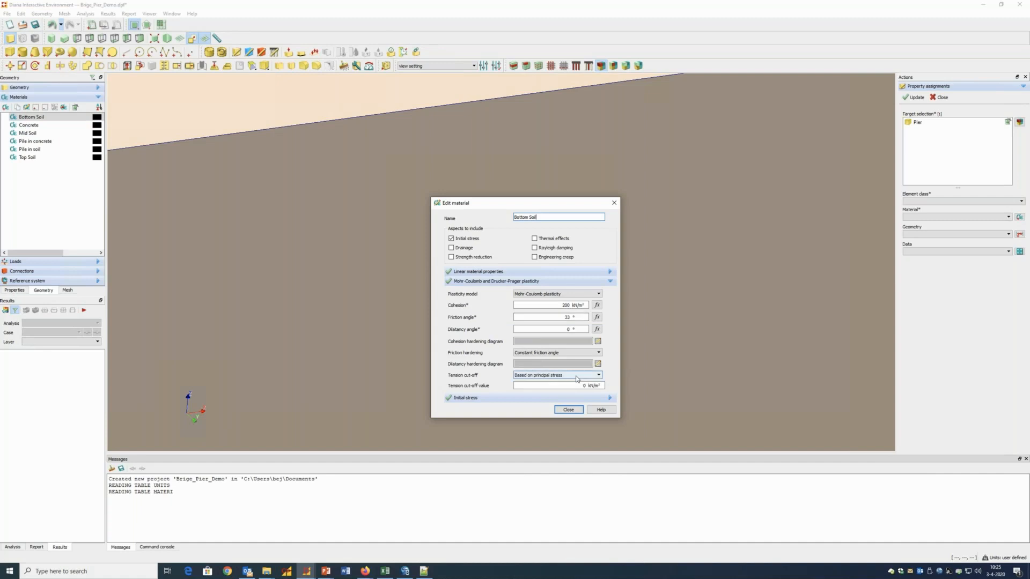
{"action": "left_click", "coordinate": [576, 398]}
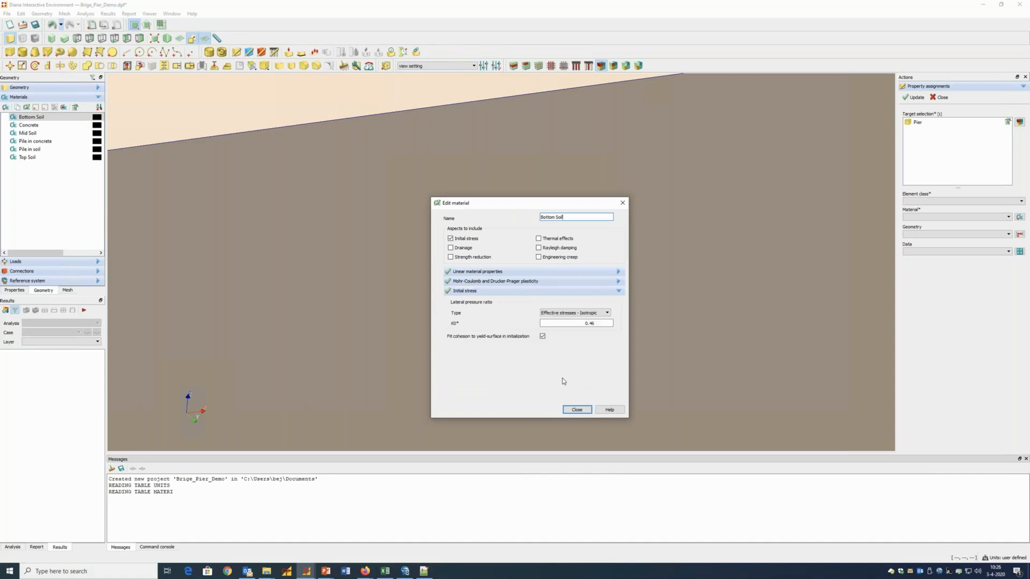
{"action": "left_click", "coordinate": [577, 410]}
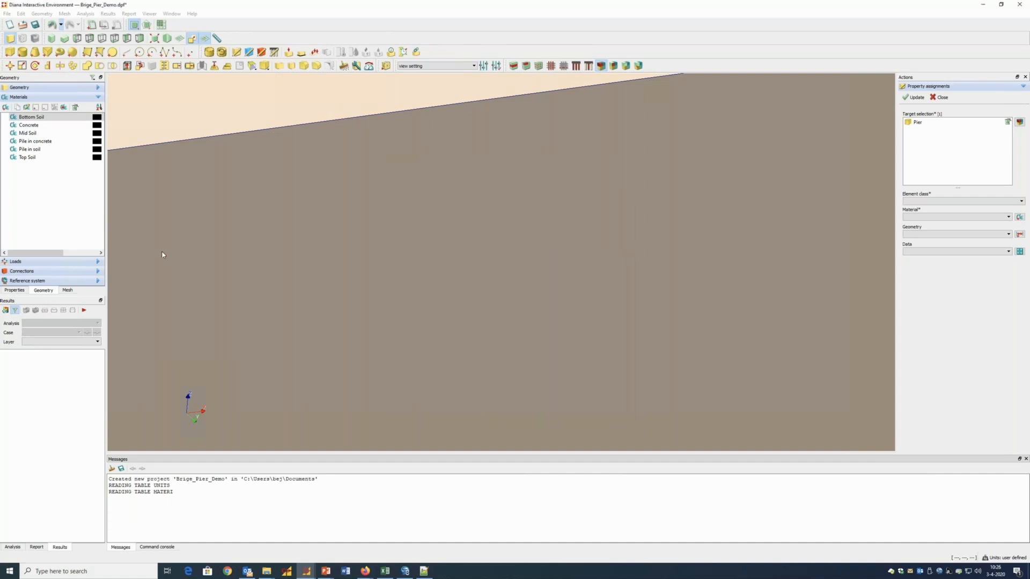
- Review the Concrete material's linear properties and the parameter summary of the Pile in soil material
{"action": "right_click", "coordinate": [35, 125]}
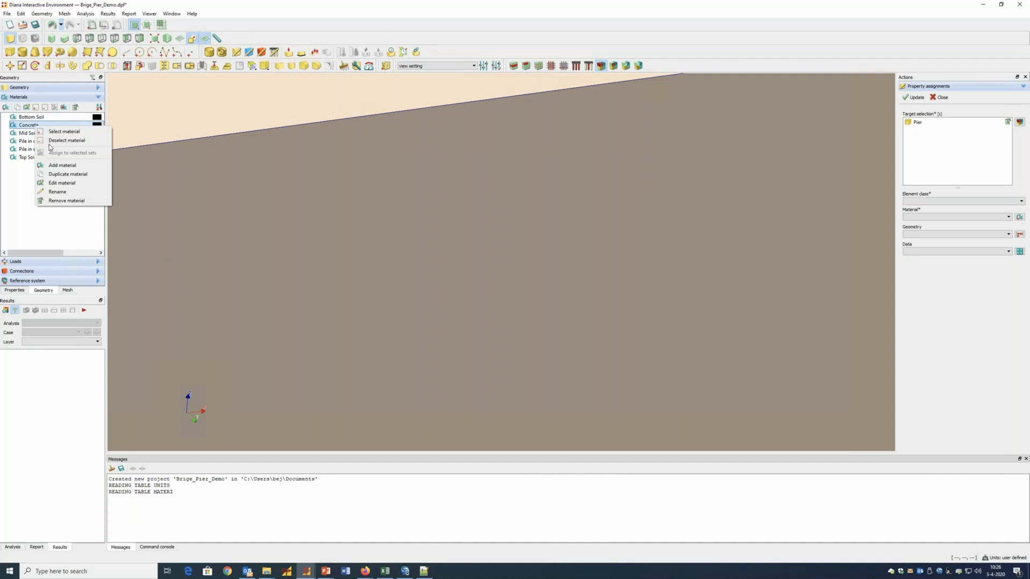
{"action": "left_click", "coordinate": [62, 183]}
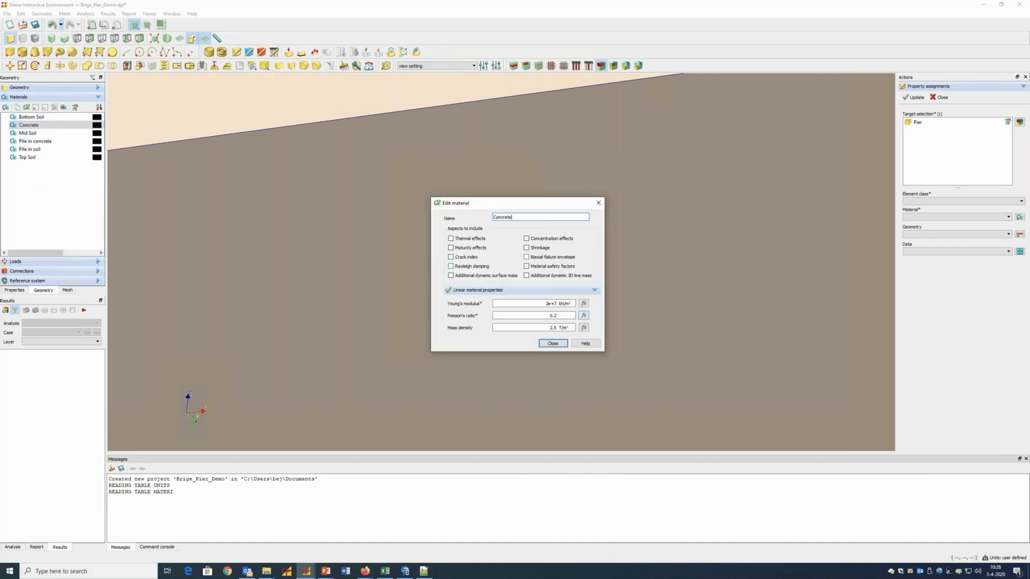
{"action": "left_click", "coordinate": [599, 203]}
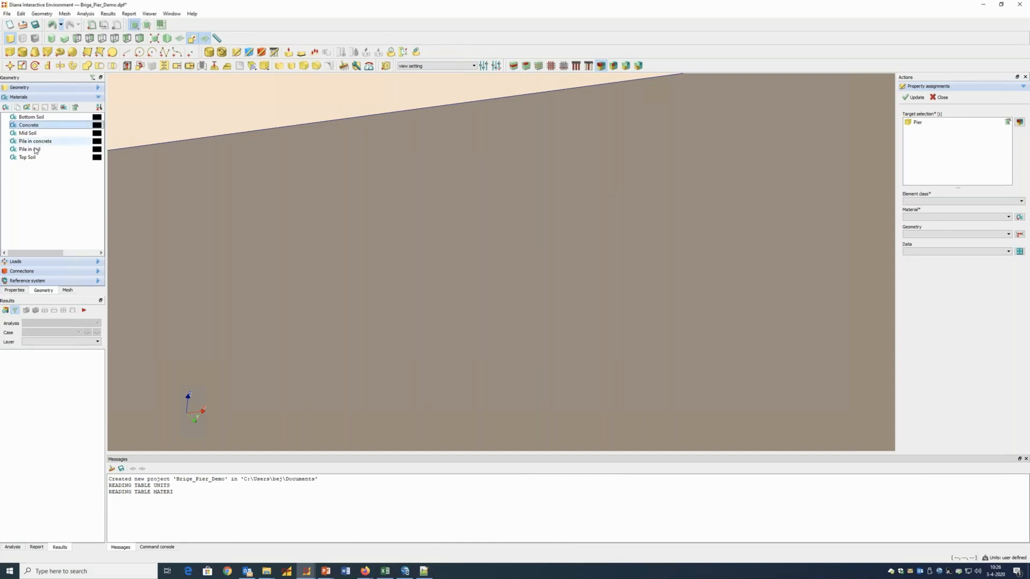
{"action": "mouse_move", "coordinate": [37, 144]}
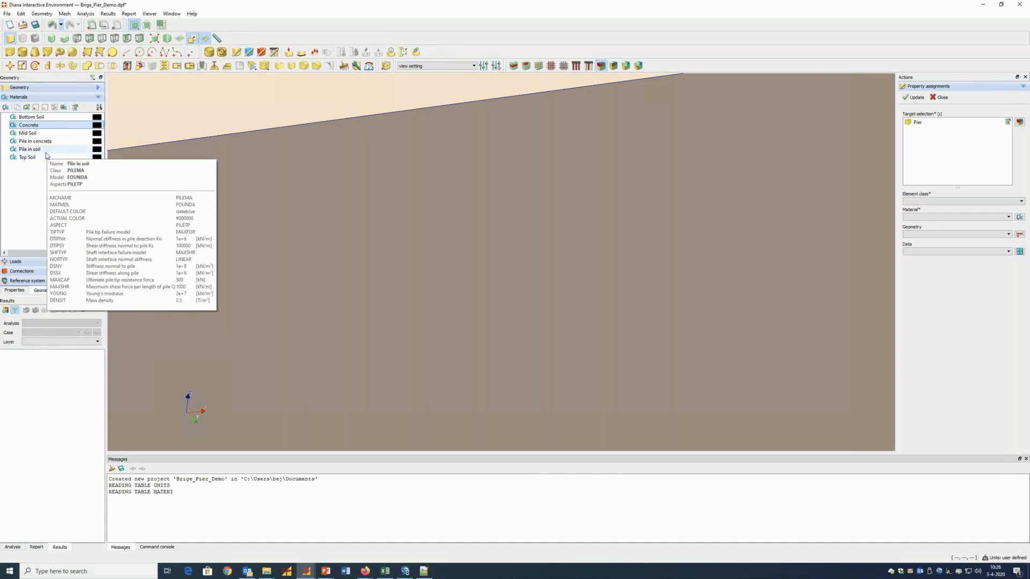
- Assign the Structural Solids element class and the Concrete material to the pier
{"action": "left_click", "coordinate": [153, 136]}
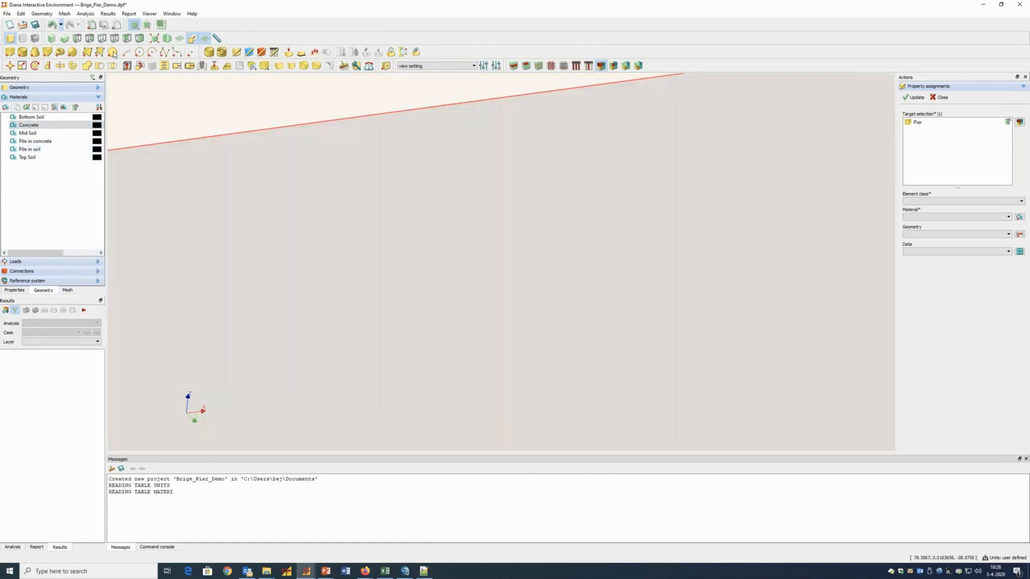
{"action": "left_click", "coordinate": [155, 39]}
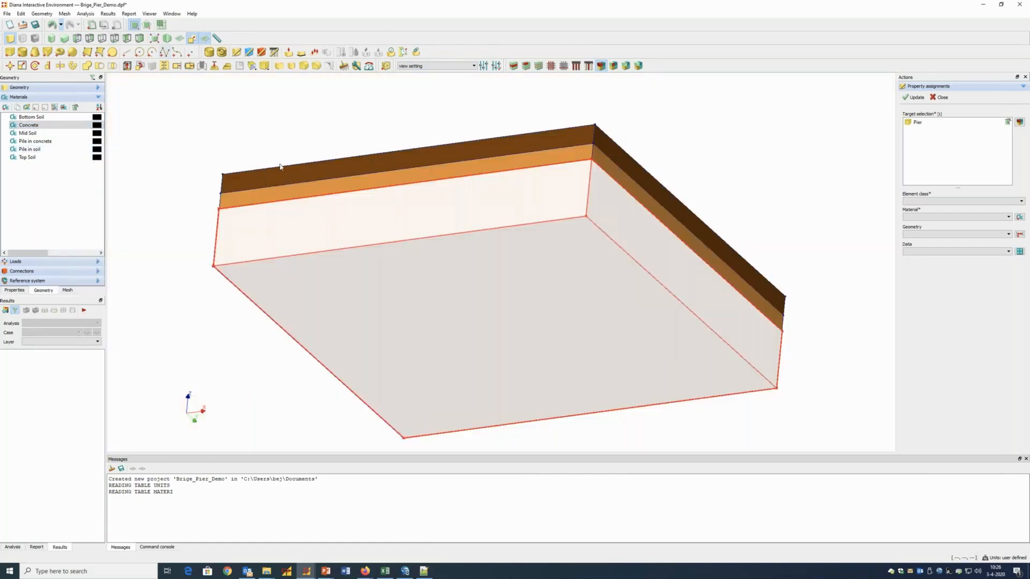
{"action": "left_click", "coordinate": [51, 38]}
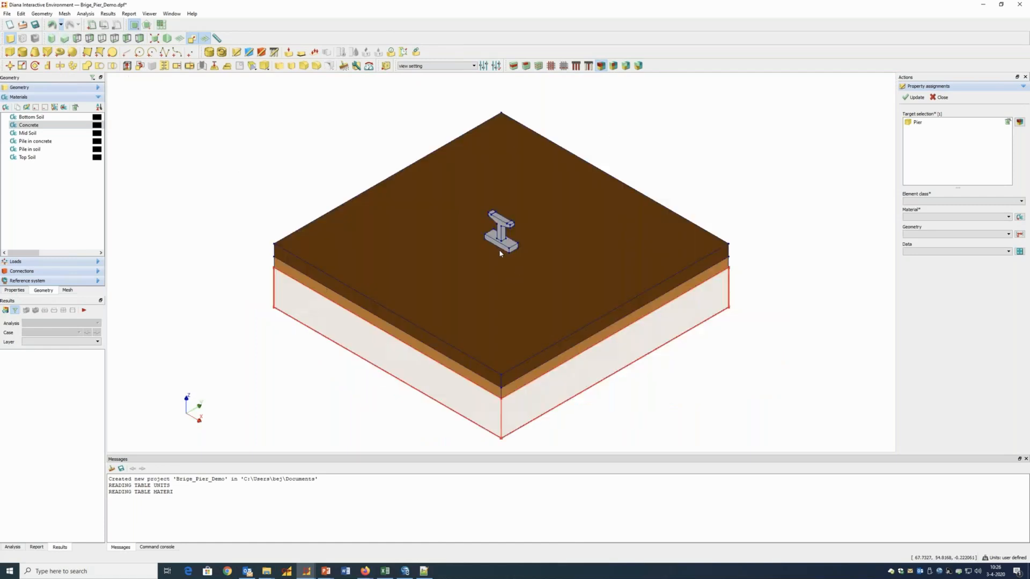
{"action": "left_click", "coordinate": [937, 201]}
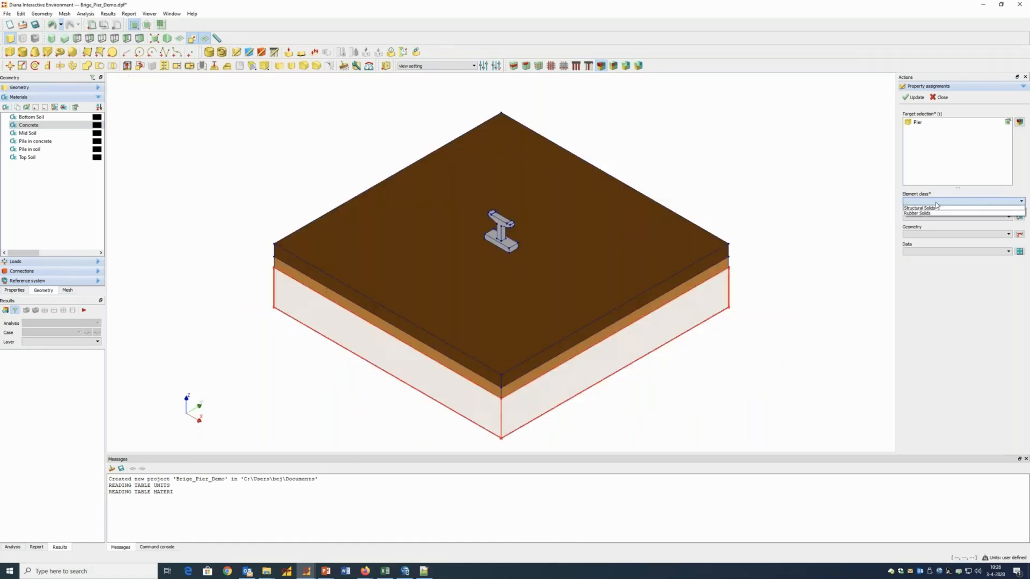
{"action": "left_click", "coordinate": [940, 208]}
{"action": "left_click", "coordinate": [941, 217]}
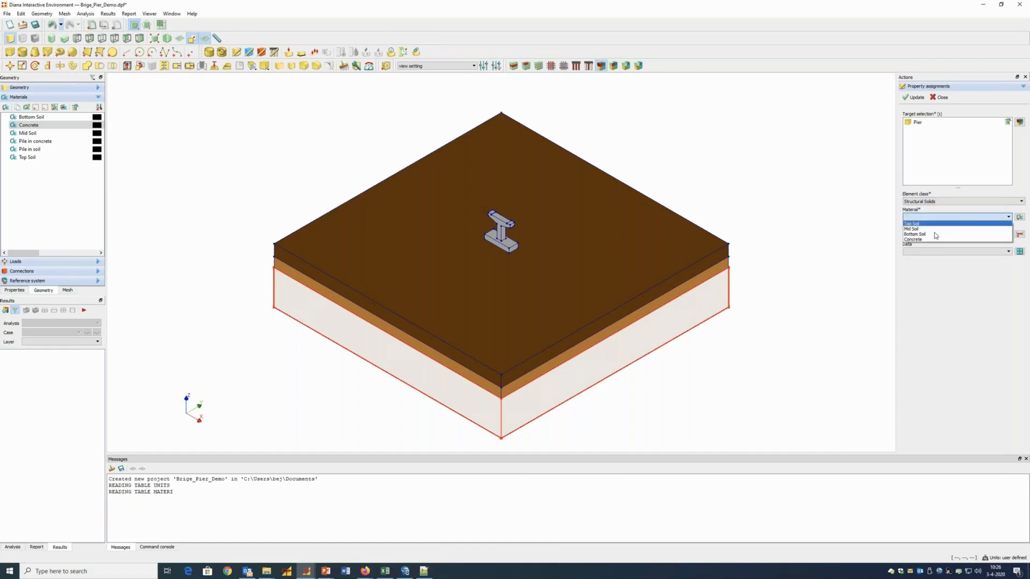
{"action": "left_click", "coordinate": [940, 224]}
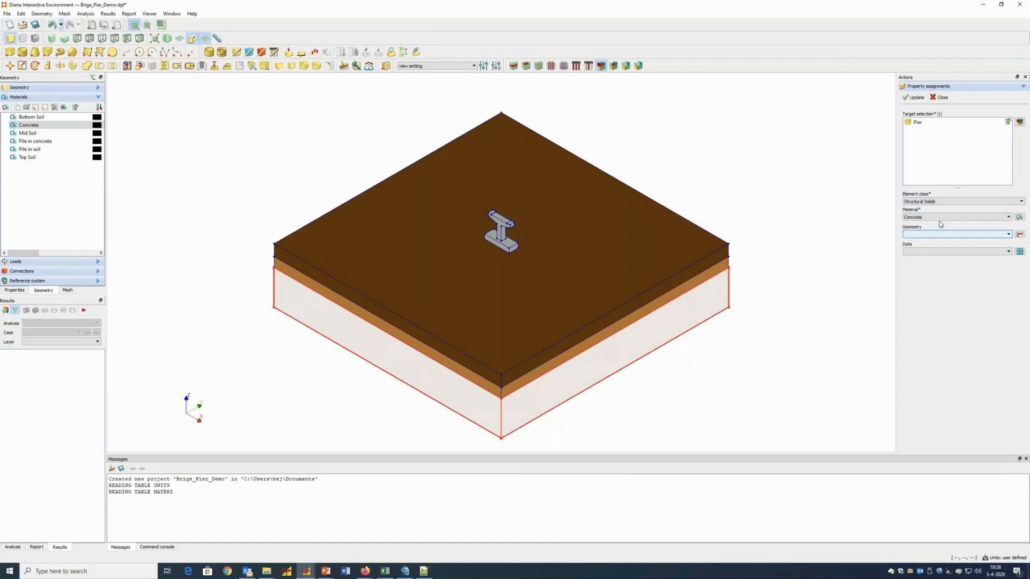
{"action": "left_click", "coordinate": [913, 98]}
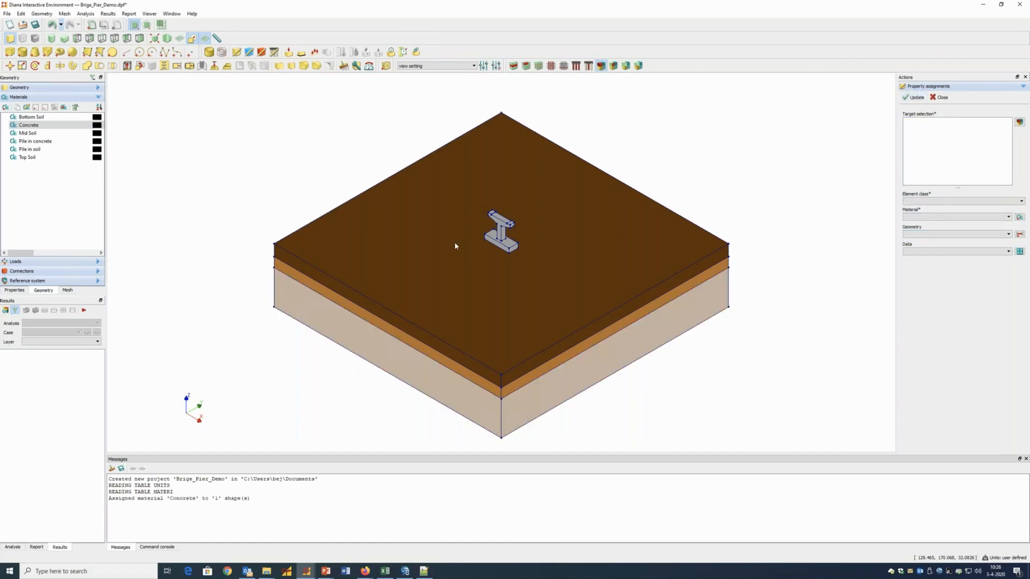
- Assign the Structural Solids element class and the Top Soil material to the uppermost soil layer
{"action": "left_click", "coordinate": [597, 296]}
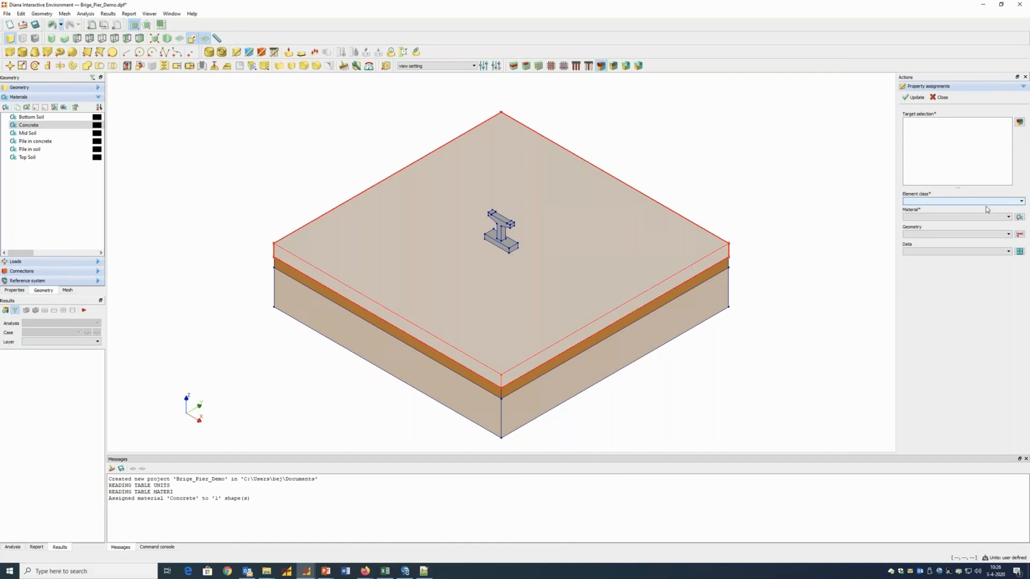
{"action": "key", "text": "Escape"}
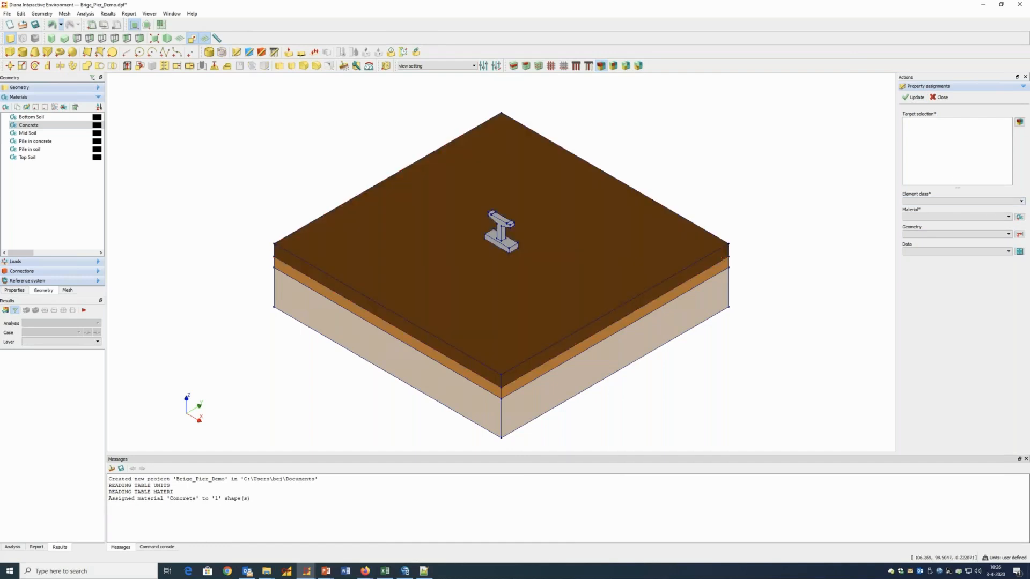
{"action": "left_click", "coordinate": [656, 248]}
{"action": "left_click", "coordinate": [933, 145]}
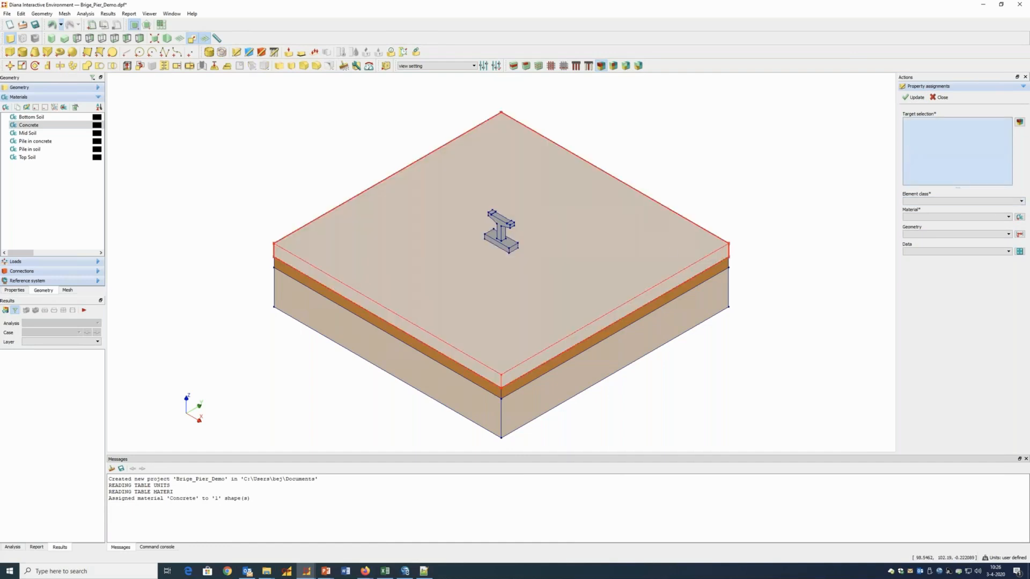
{"action": "left_click", "coordinate": [998, 201]}
{"action": "left_click", "coordinate": [987, 210]}
{"action": "left_click", "coordinate": [987, 217]}
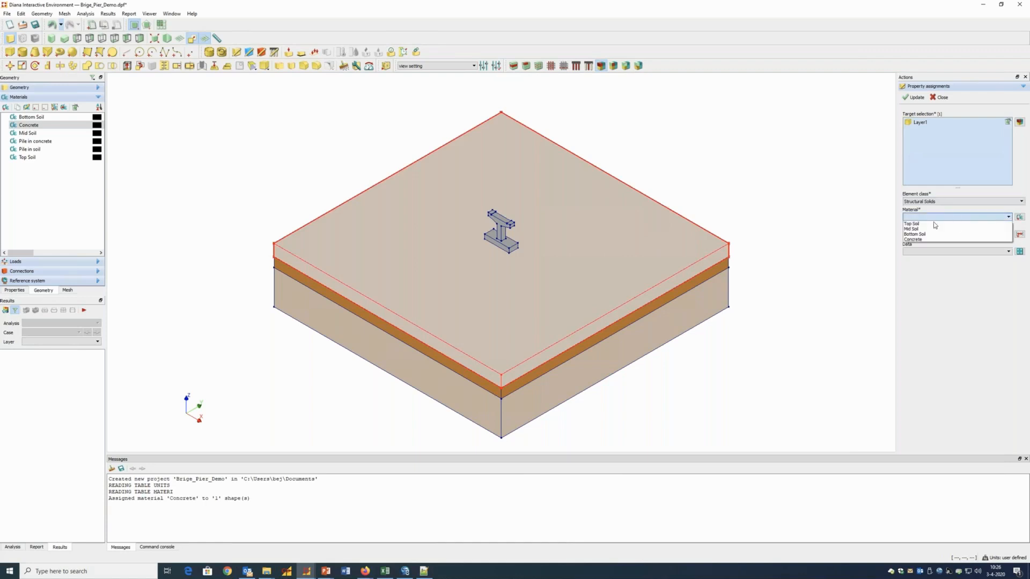
{"action": "left_click", "coordinate": [935, 224]}
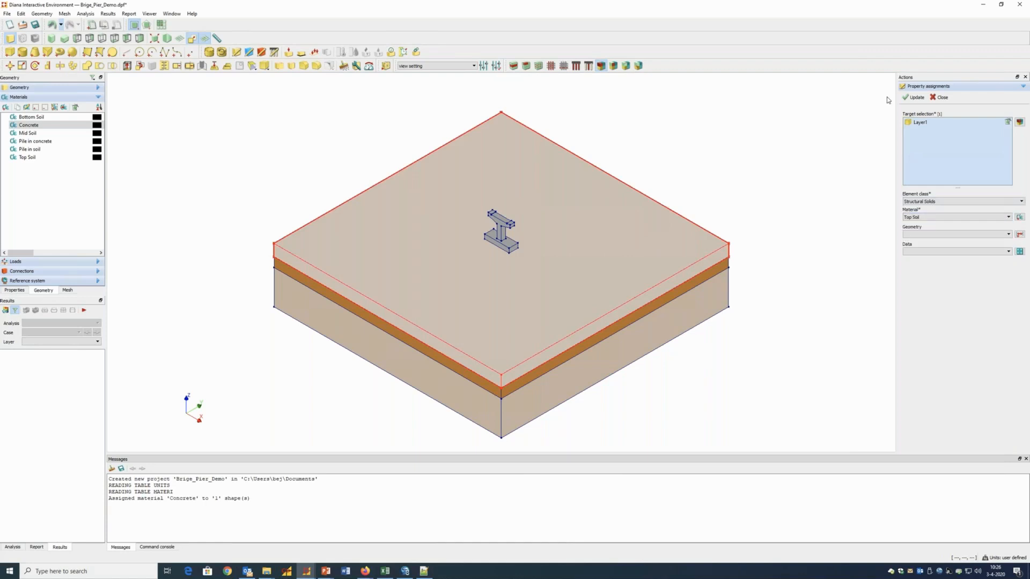
{"action": "left_click", "coordinate": [917, 98]}
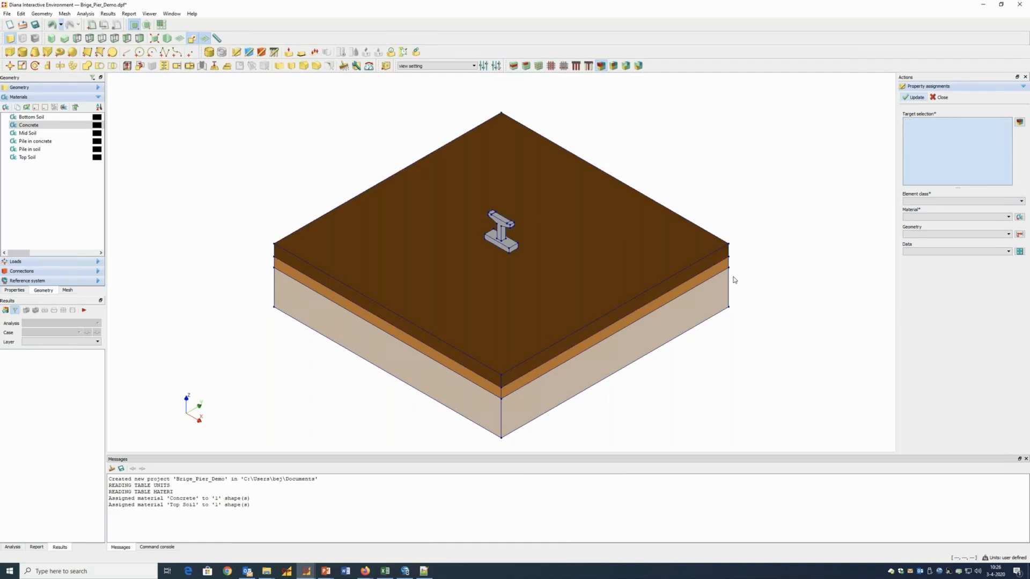
- Assign the Structural Solids element class and the Mid Soil material to the middle soil layer
{"action": "left_click", "coordinate": [682, 293]}
{"action": "left_click", "coordinate": [939, 201]}
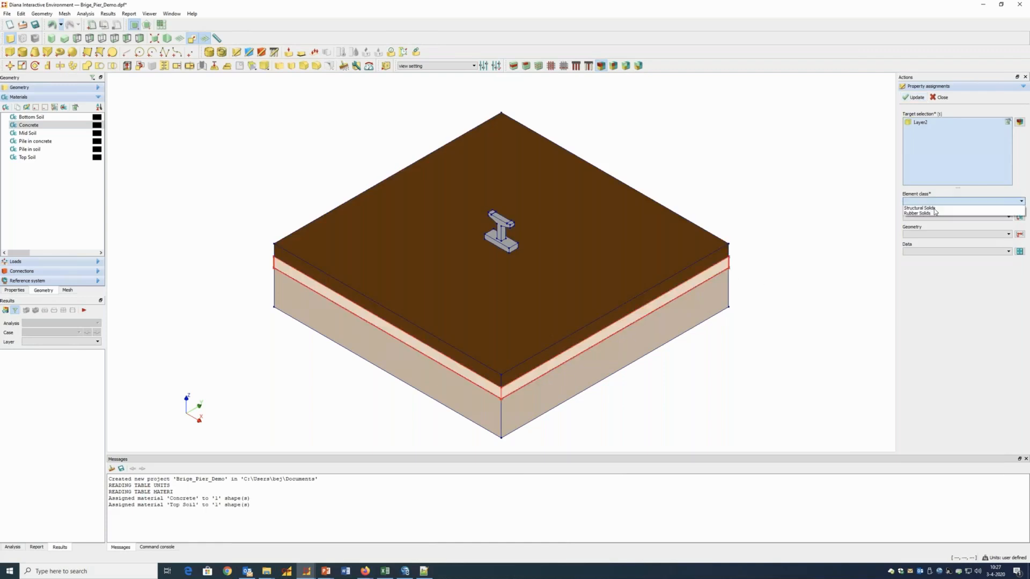
{"action": "left_click", "coordinate": [935, 208]}
{"action": "left_click", "coordinate": [934, 217]}
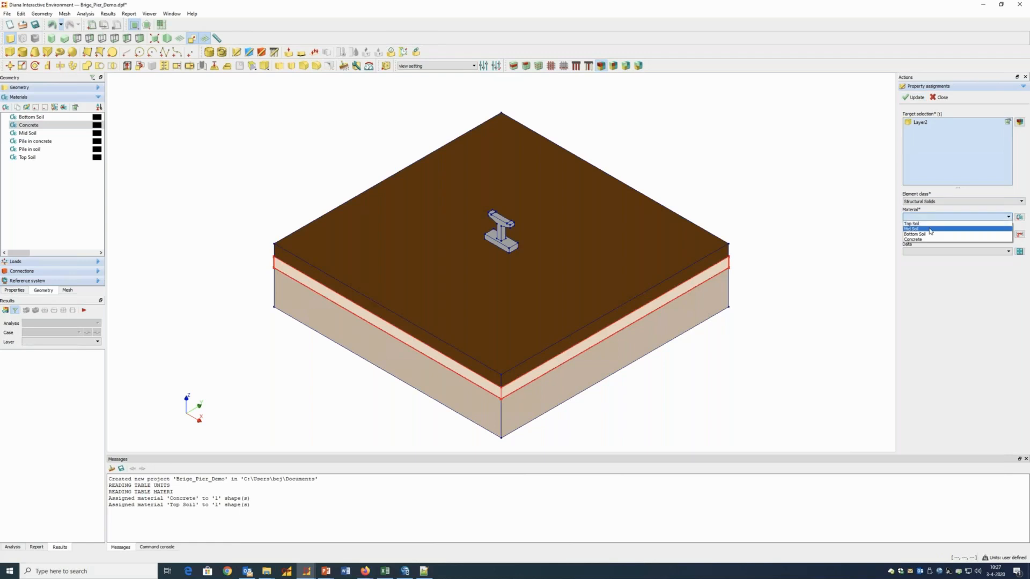
{"action": "left_click", "coordinate": [930, 229]}
{"action": "left_click", "coordinate": [919, 98]}
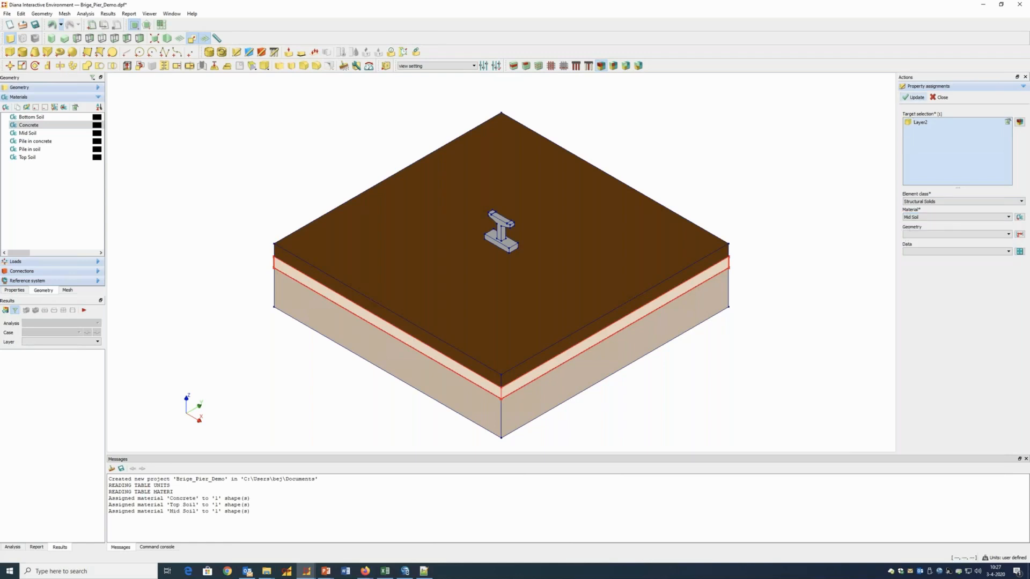
- Assign the Structural Solids element class and the Bottom Soil material to the lowest soil layer
{"action": "left_click", "coordinate": [723, 300]}
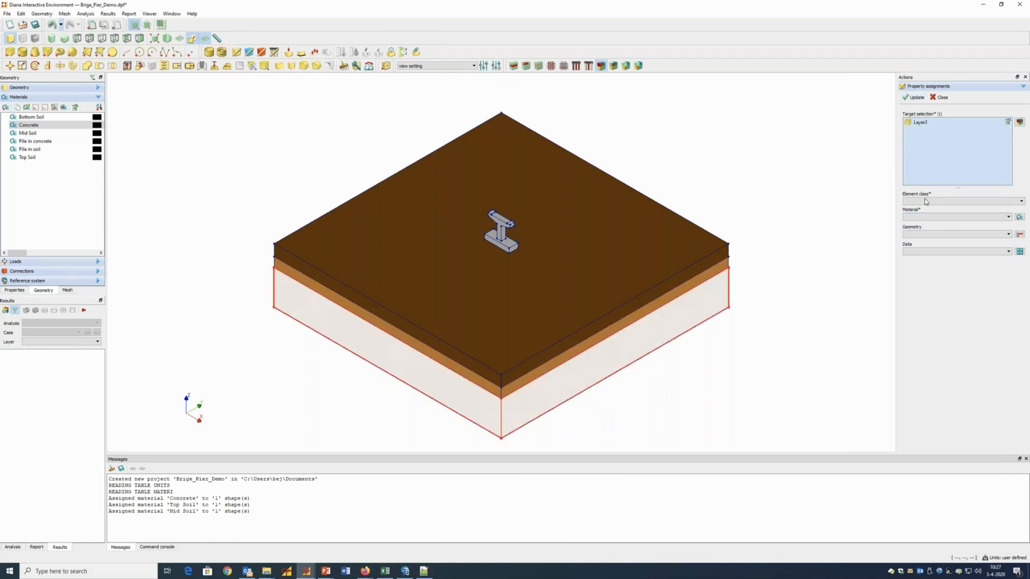
{"action": "left_click", "coordinate": [925, 201]}
{"action": "left_click", "coordinate": [930, 209]}
{"action": "left_click", "coordinate": [930, 216]}
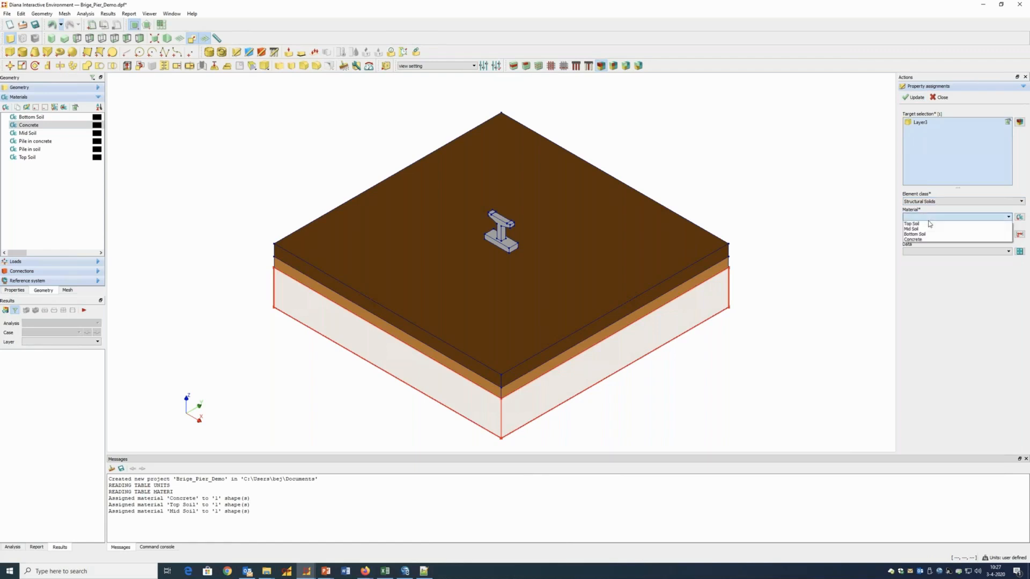
{"action": "left_click", "coordinate": [926, 234]}
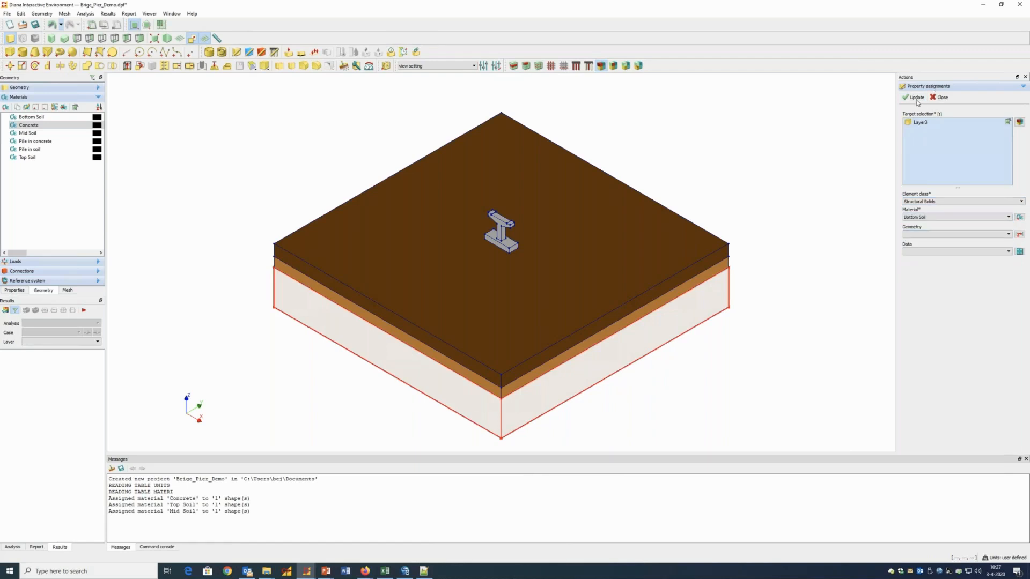
{"action": "left_click", "coordinate": [916, 98]}
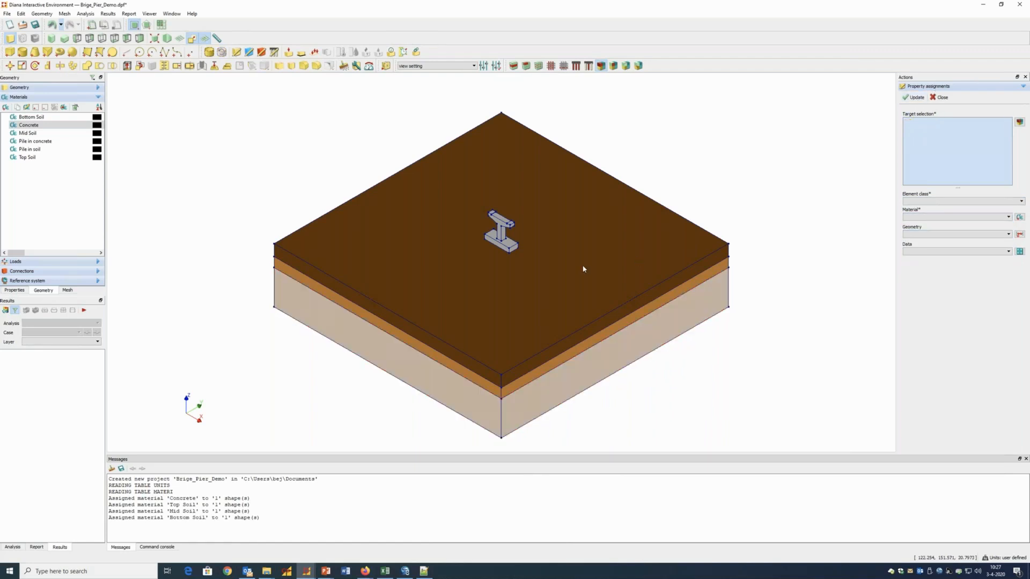
- Hide the three soil layers and the pier, fit the view to the pile lines, and close the property assignments
{"action": "left_click", "coordinate": [19, 89]}
{"action": "left_click", "coordinate": [20, 116]}
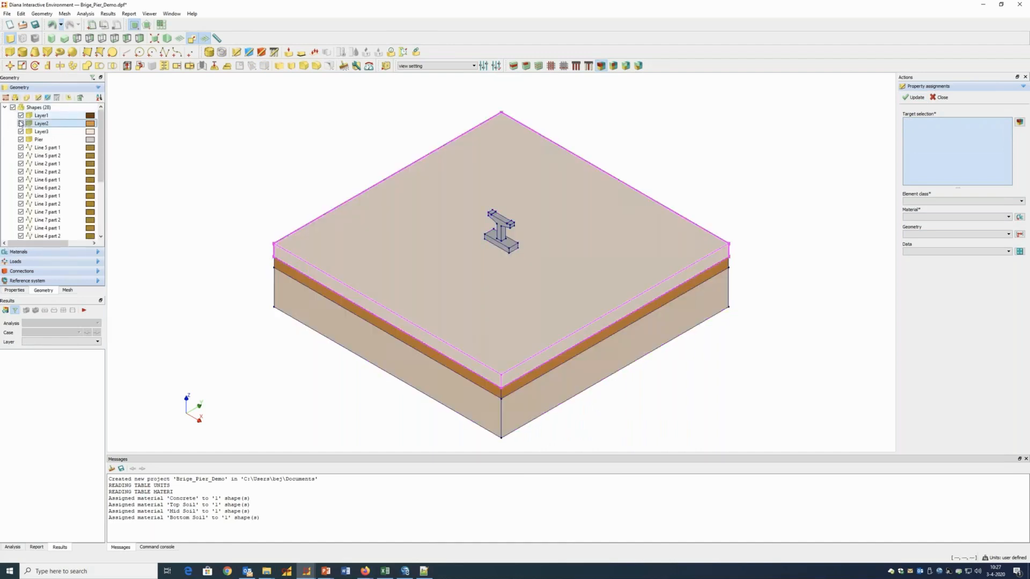
{"action": "left_click", "coordinate": [20, 123]}
{"action": "left_click", "coordinate": [21, 131]}
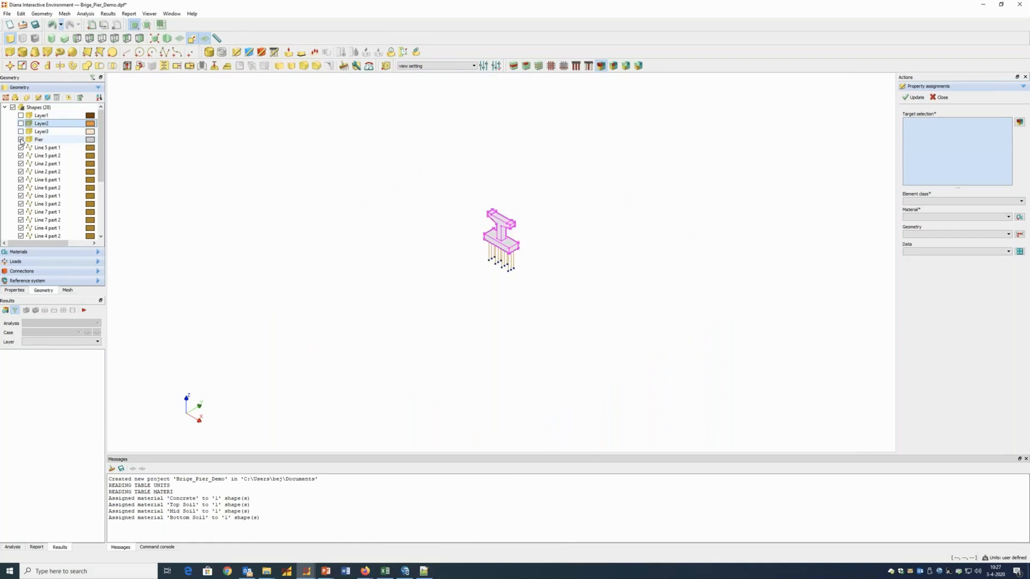
{"action": "left_click", "coordinate": [21, 139]}
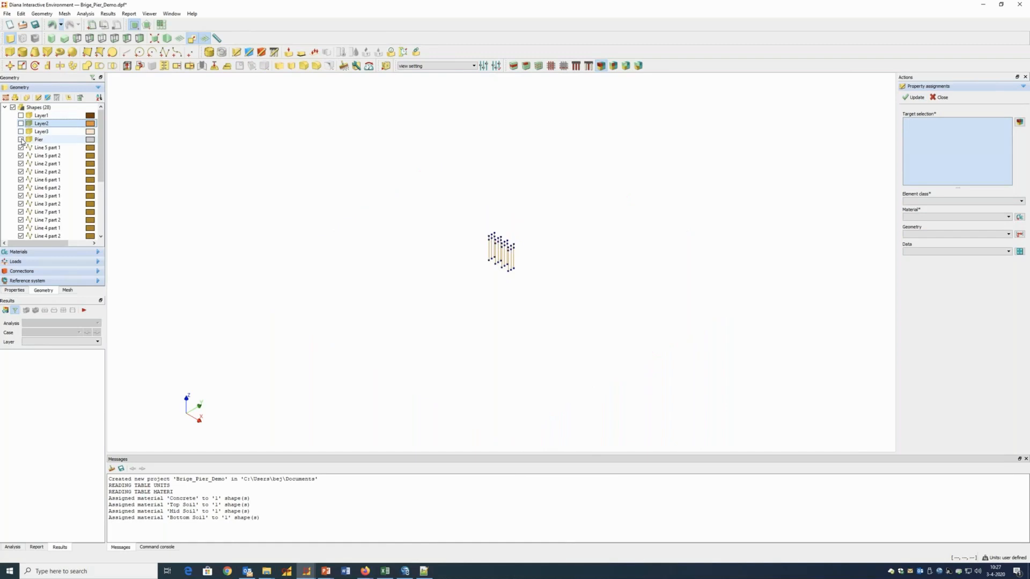
{"action": "left_click", "coordinate": [154, 38]}
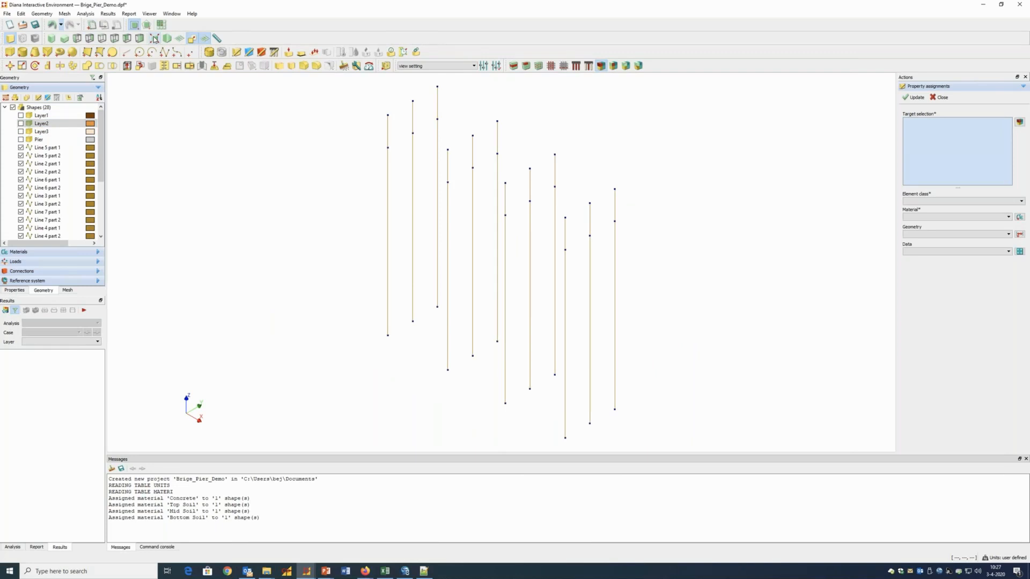
{"action": "left_click", "coordinate": [948, 99]}
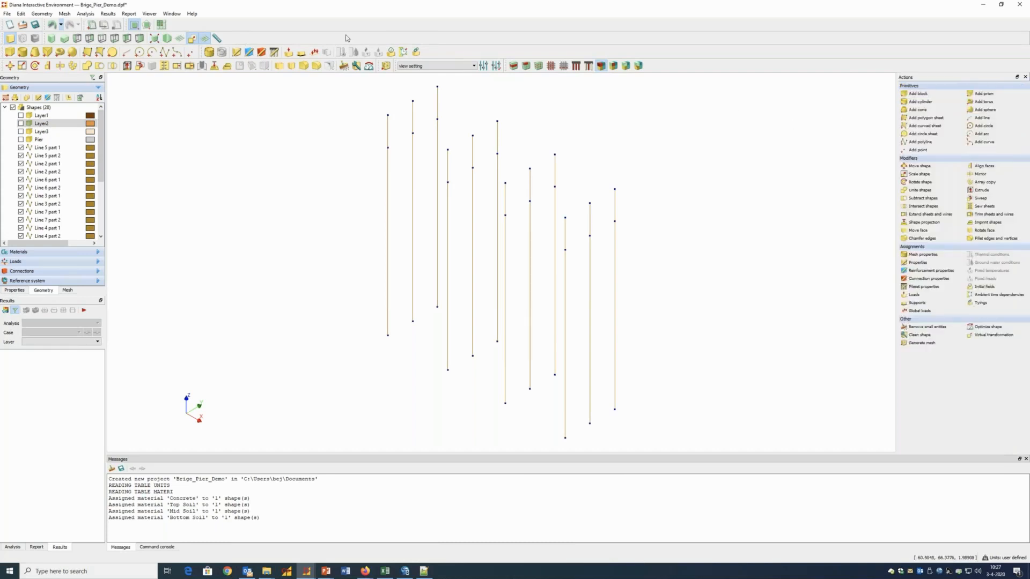
- Start a pile set named Pile in Concrete and give it the Pile in concrete material
{"action": "left_click", "coordinate": [274, 53]}
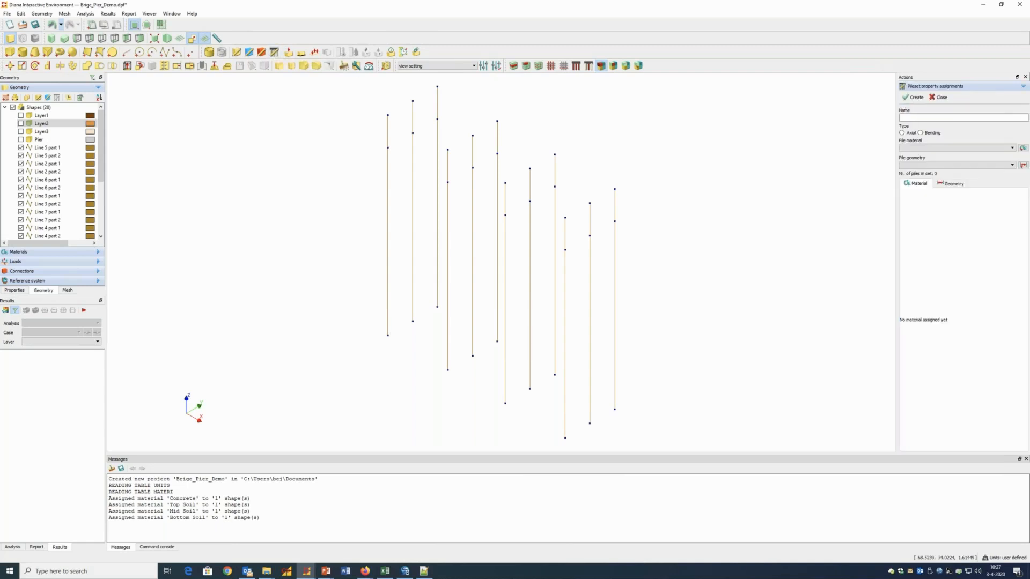
{"action": "left_click_drag", "start_coordinate": [895, 104], "coordinate": [843, 100]}
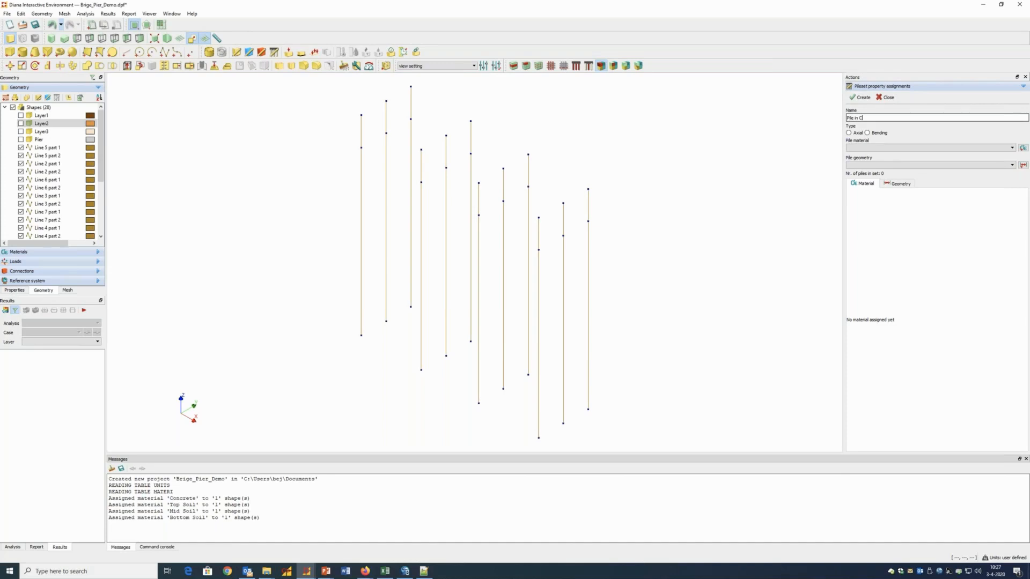
{"action": "type", "text": "ete"}
{"action": "left_click", "coordinate": [1012, 149]}
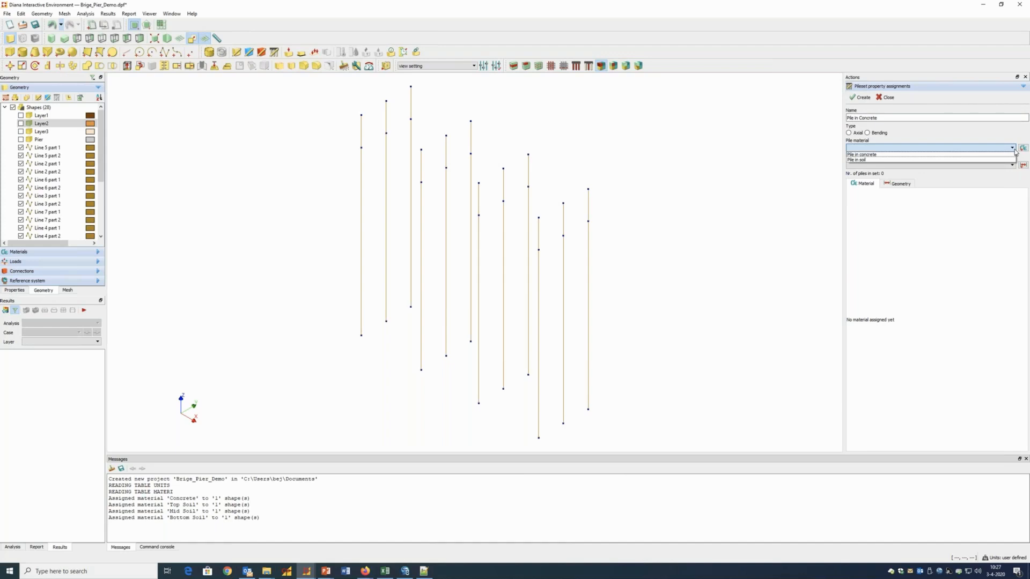
{"action": "left_click", "coordinate": [948, 156]}
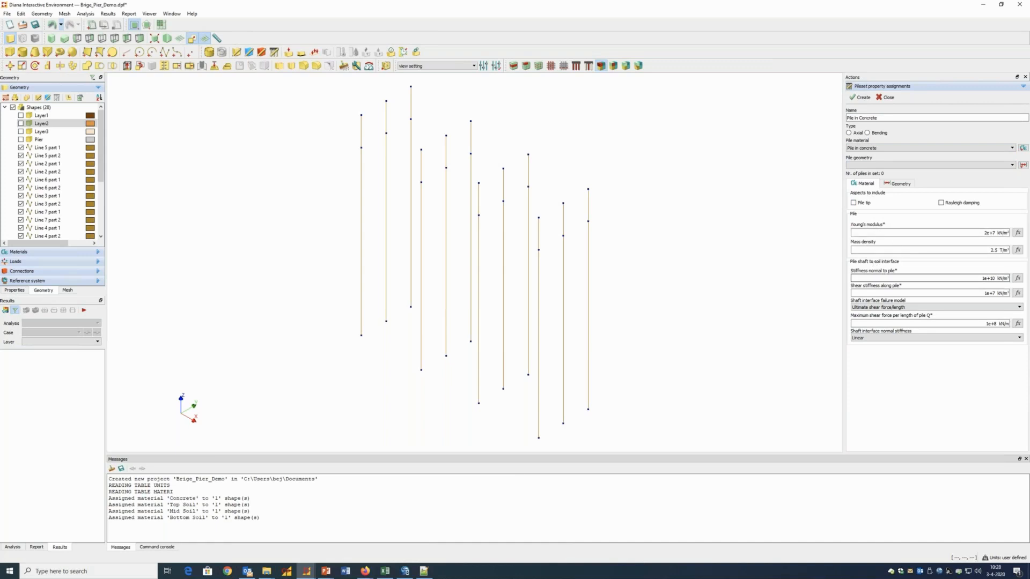
- Add a pile geometry named Pile with a circular shape to the pile set
{"action": "left_click", "coordinate": [1023, 165]}
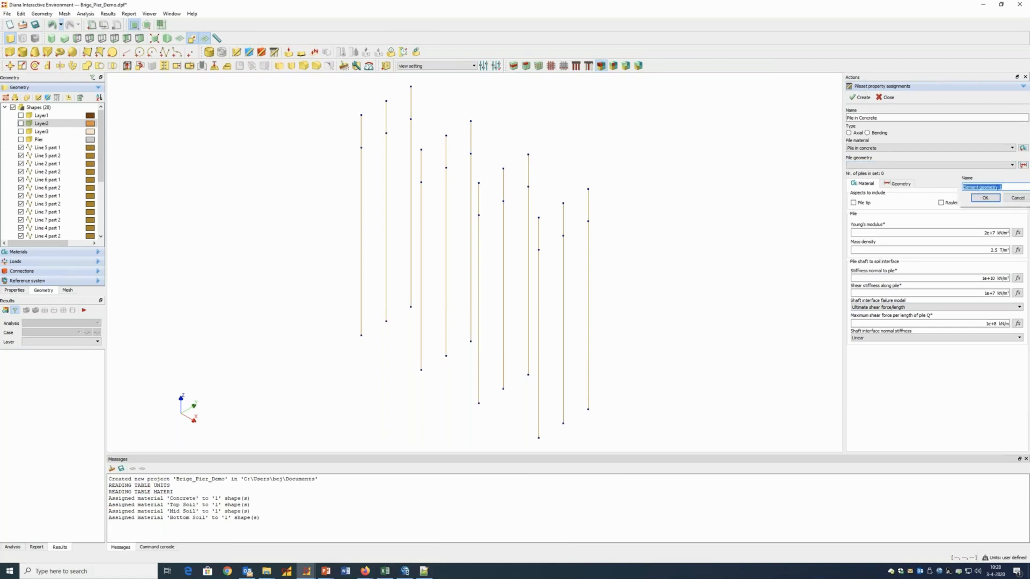
{"action": "type", "text": "Pile"}
{"action": "left_click", "coordinate": [986, 198]}
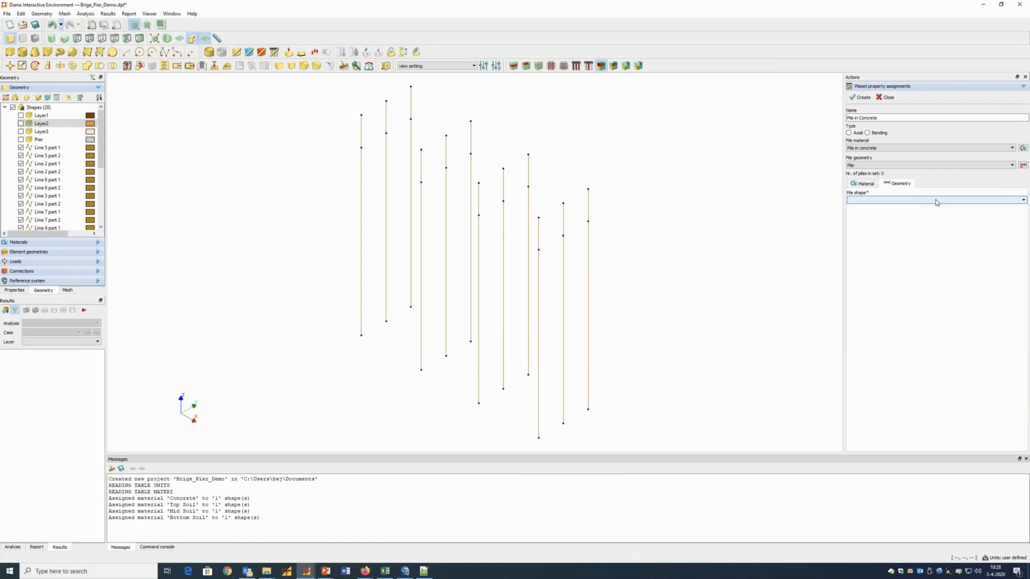
{"action": "left_click", "coordinate": [937, 201]}
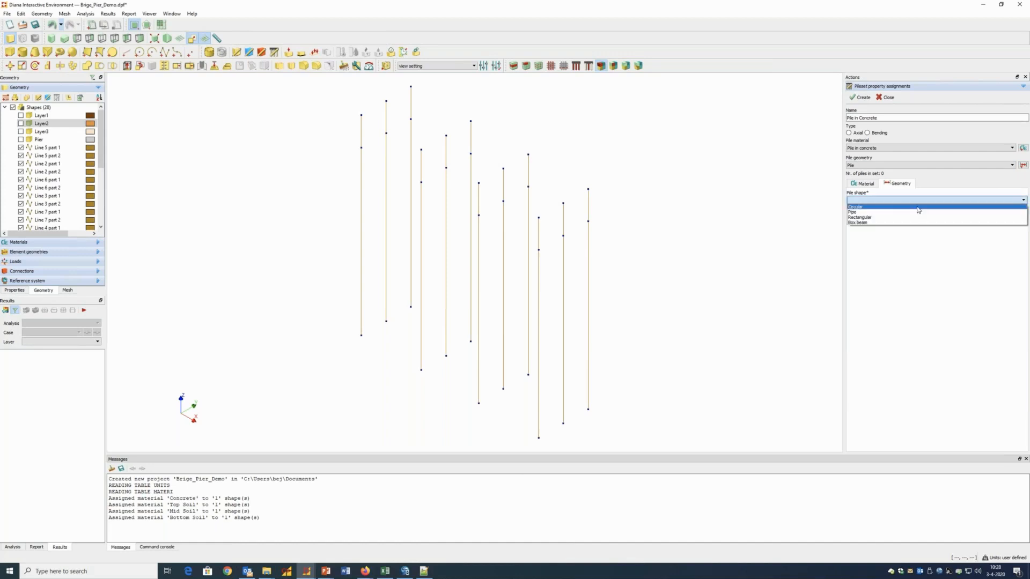
{"action": "left_click", "coordinate": [918, 207]}
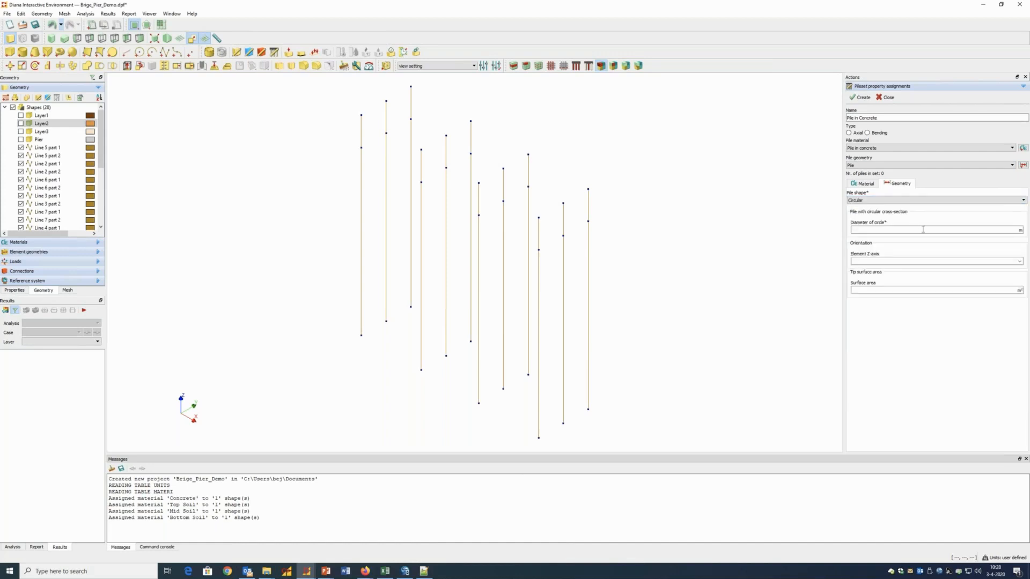
- Set the circular pile's diameter to 0.7 m, element z-axis to 1 0 0 and tip surface area to 0.38465 m²
{"action": "left_click", "coordinate": [923, 230]}
{"action": "type", "text": "0.7"}
{"action": "key", "text": "Tab"}
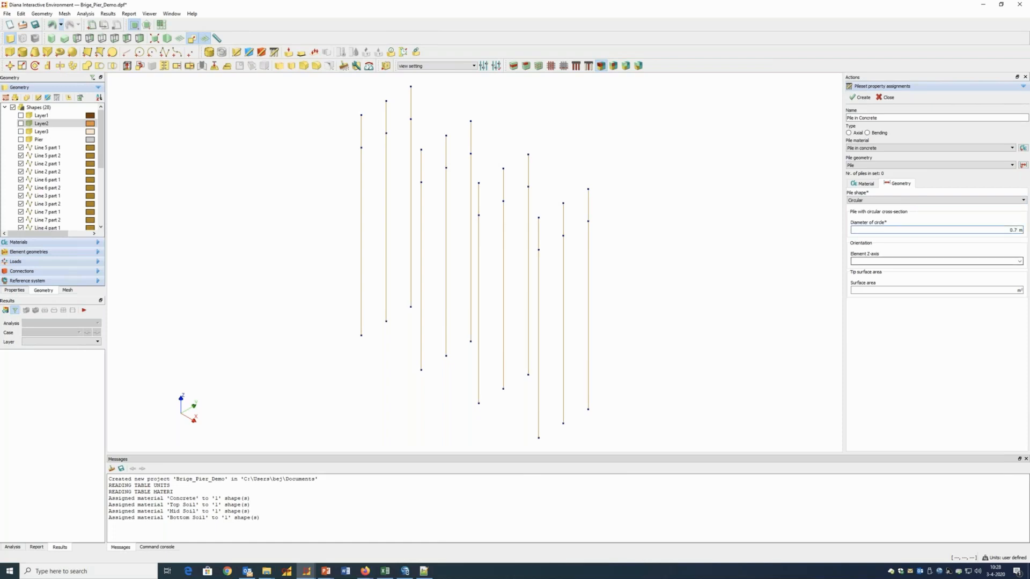
{"action": "left_click", "coordinate": [1019, 261]}
{"action": "left_click", "coordinate": [880, 268]}
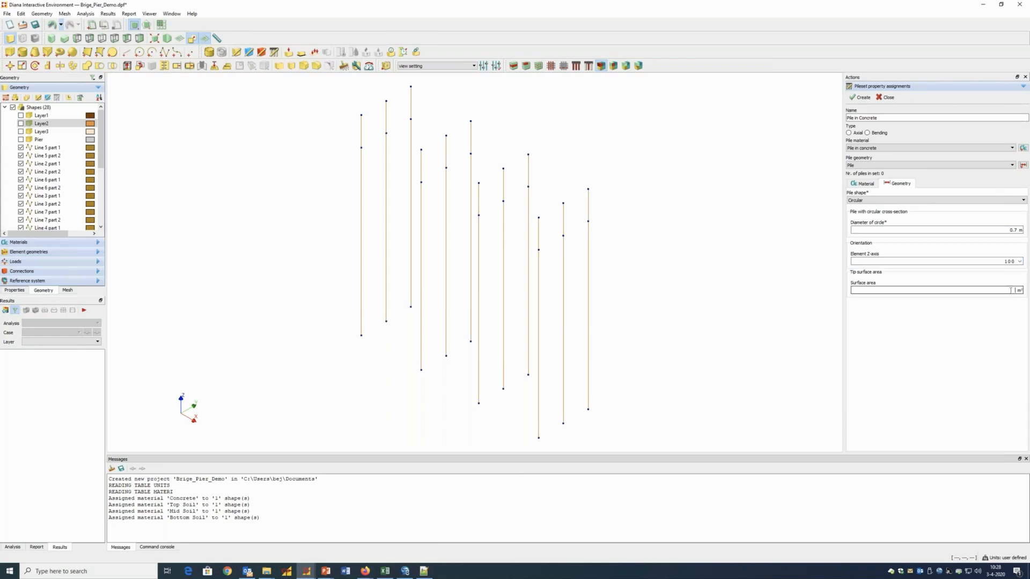
{"action": "left_click", "coordinate": [1011, 290]}
{"action": "type", "text": "0.38465"}
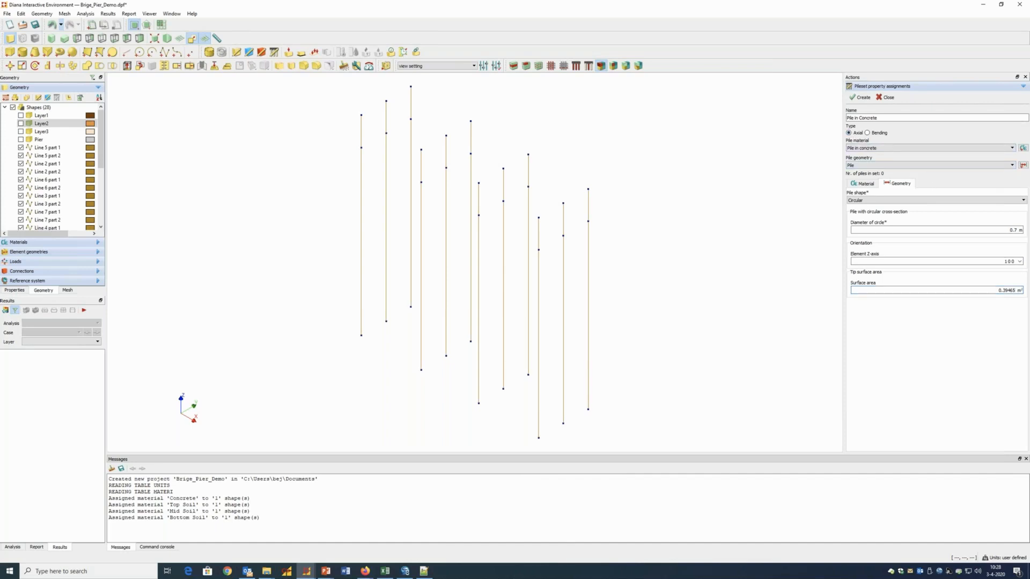
- Check the pile material parameters and create the Pile in Concrete set with the Axial type
{"action": "left_click", "coordinate": [863, 184]}
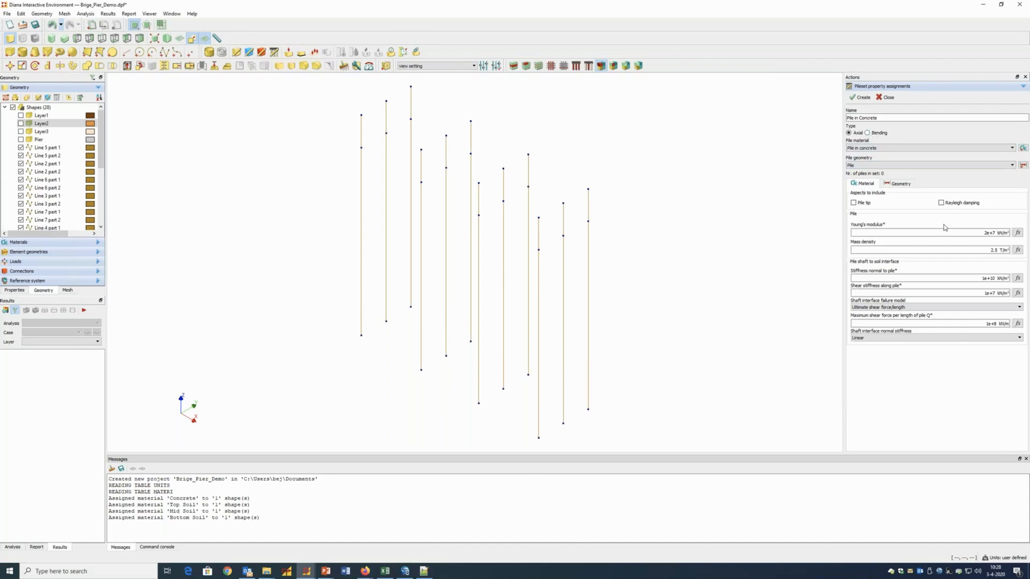
{"action": "left_click", "coordinate": [863, 98]}
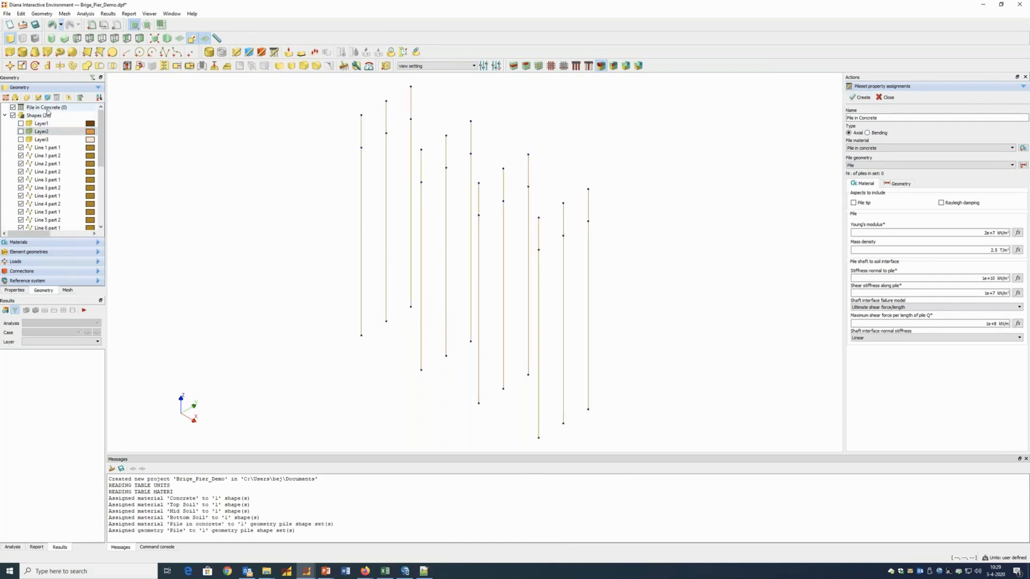
- Move the twelve upper pile segments, Line 1 part 1 through Line 12 part 1, into the Pile in Concrete set and check its members
{"action": "double_click", "coordinate": [52, 149]}
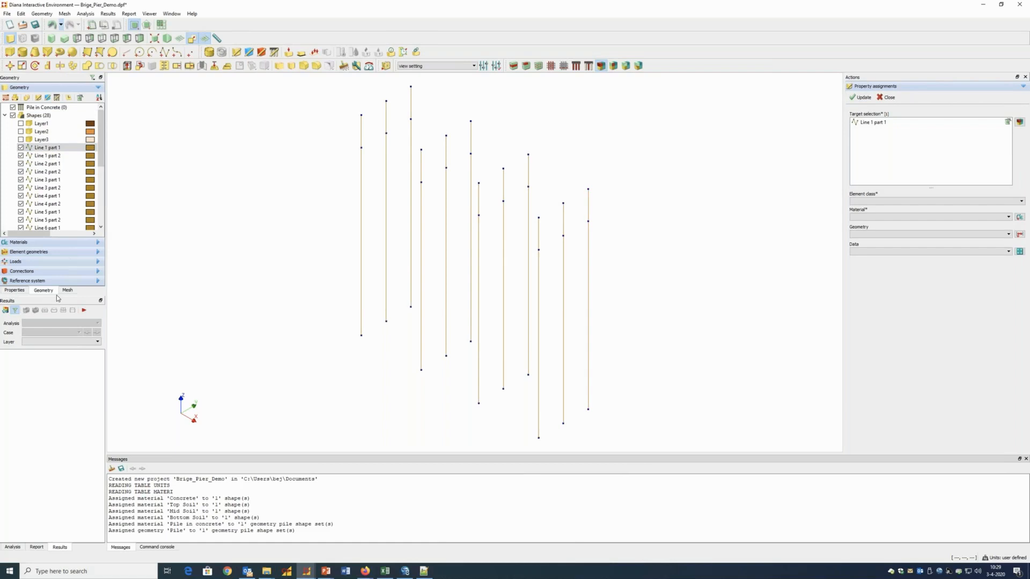
{"action": "left_click_drag", "start_coordinate": [60, 299], "coordinate": [62, 447]}
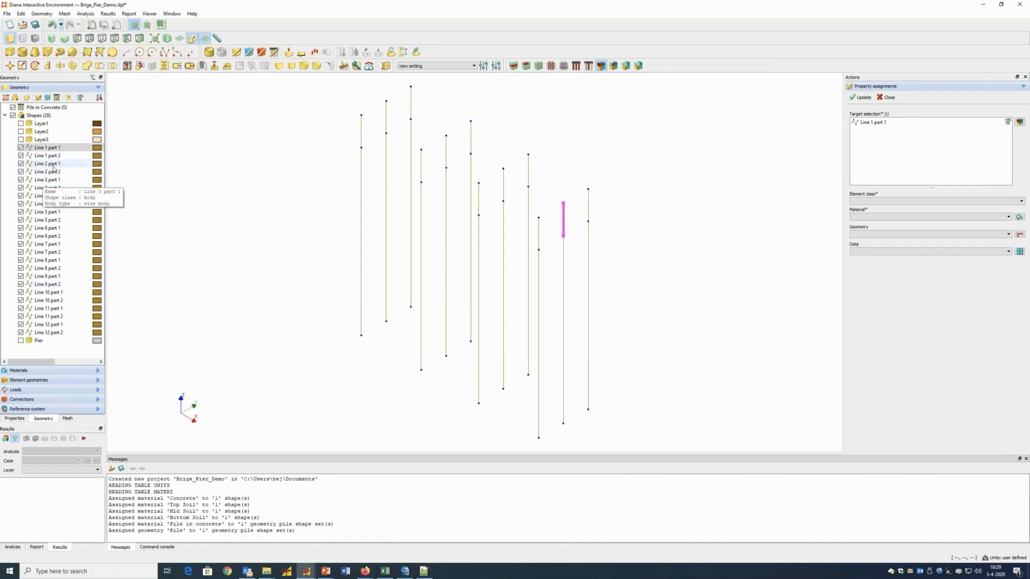
{"action": "left_click", "coordinate": [54, 179]}
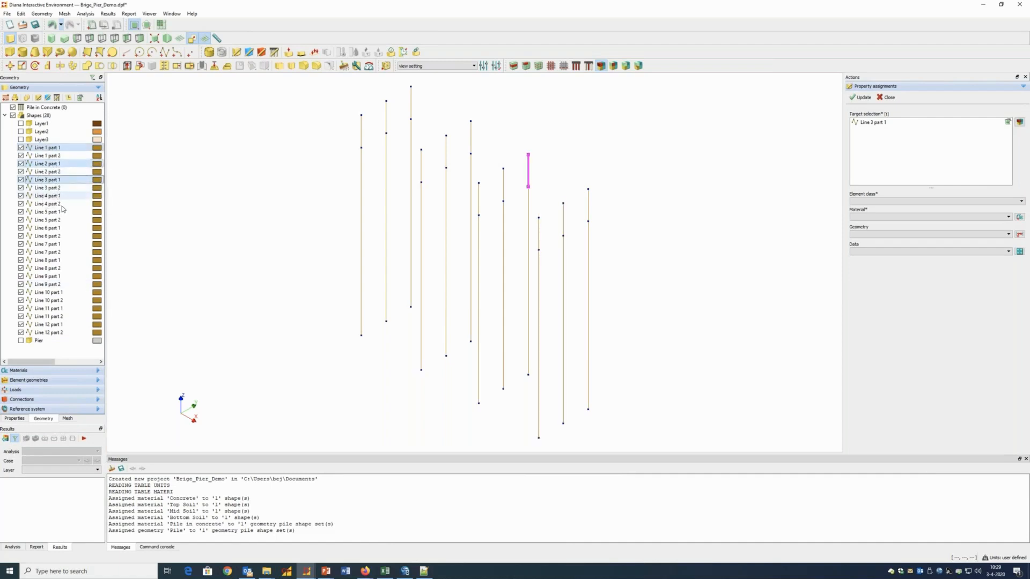
{"action": "left_click", "coordinate": [53, 196]}
{"action": "left_click", "coordinate": [53, 211]}
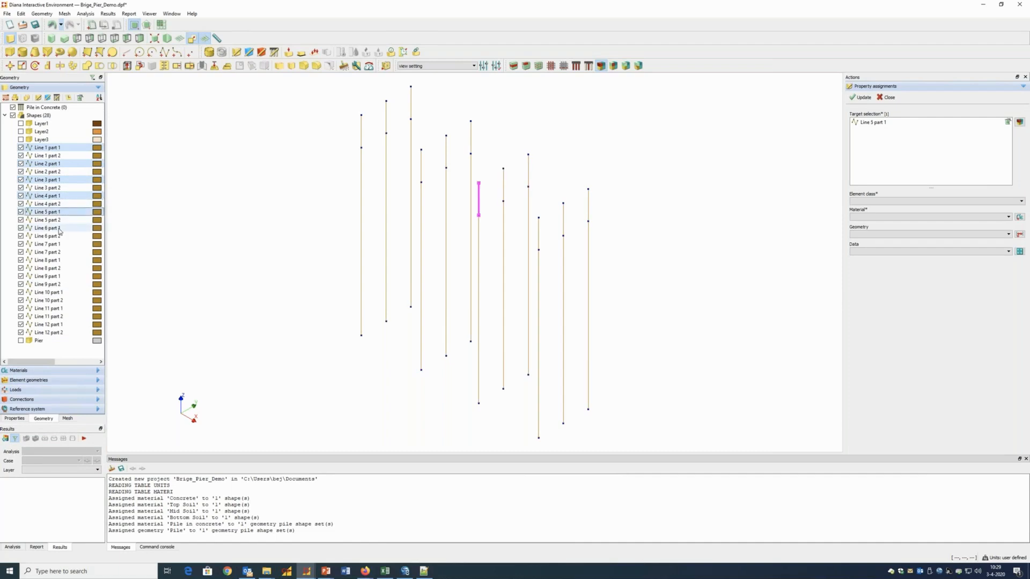
{"action": "left_click", "coordinate": [59, 229]}
{"action": "left_click", "coordinate": [58, 244]}
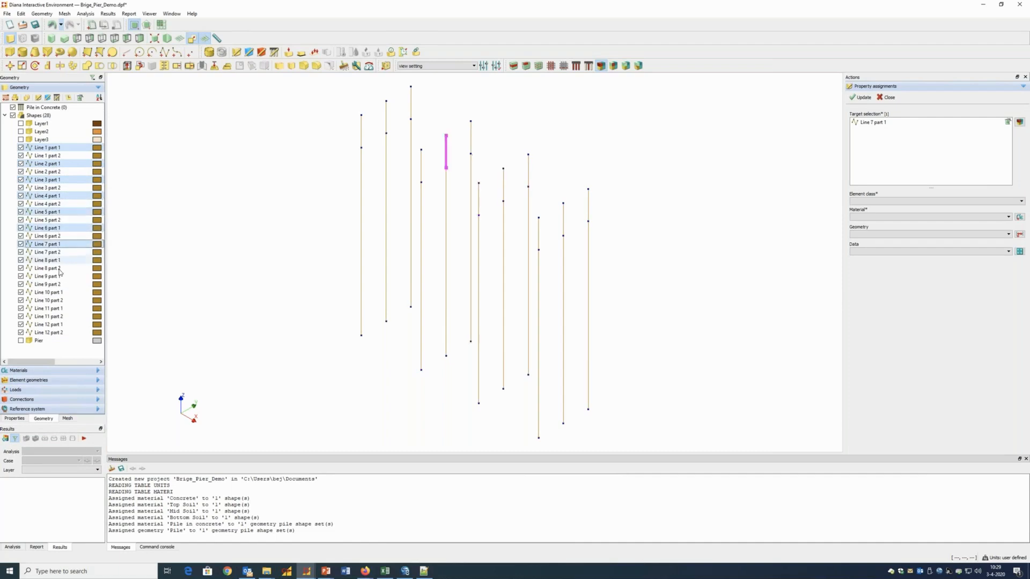
{"action": "left_click", "coordinate": [58, 260]}
{"action": "left_click", "coordinate": [58, 276]}
{"action": "left_click", "coordinate": [59, 292]}
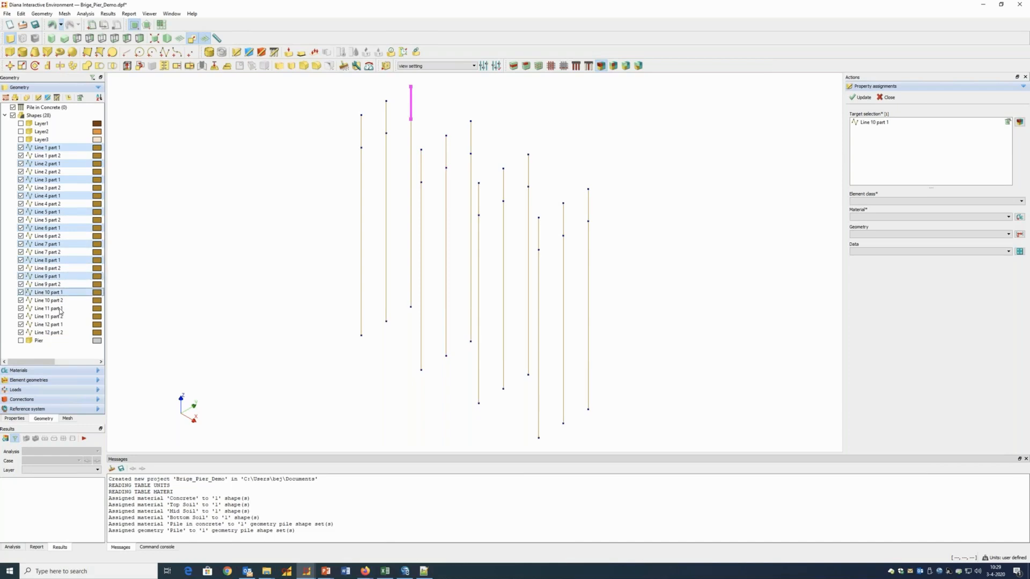
{"action": "left_click", "coordinate": [60, 308]}
{"action": "left_click", "coordinate": [58, 325]}
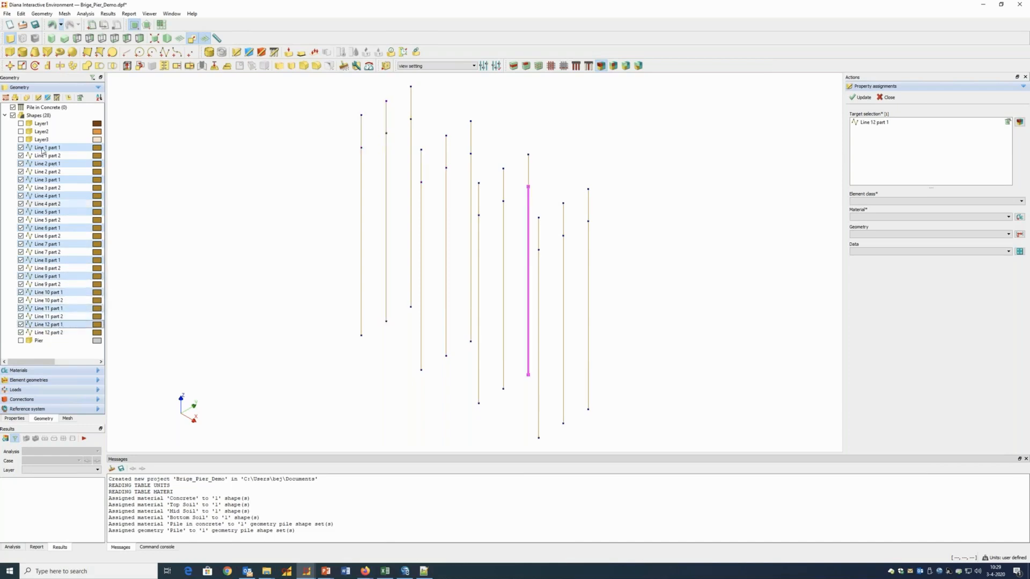
{"action": "left_click_drag", "start_coordinate": [43, 151], "coordinate": [59, 111]}
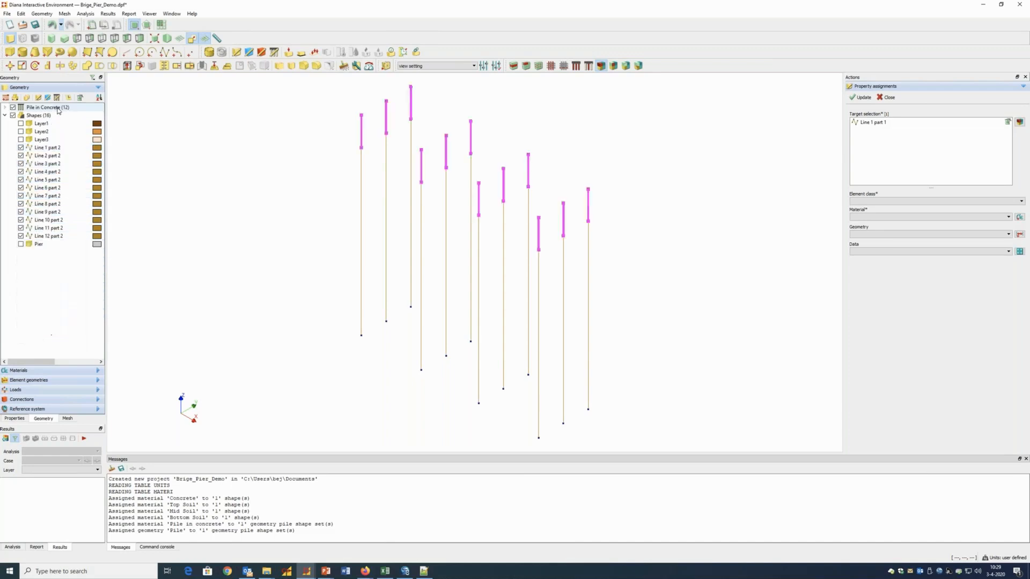
{"action": "left_click", "coordinate": [6, 108]}
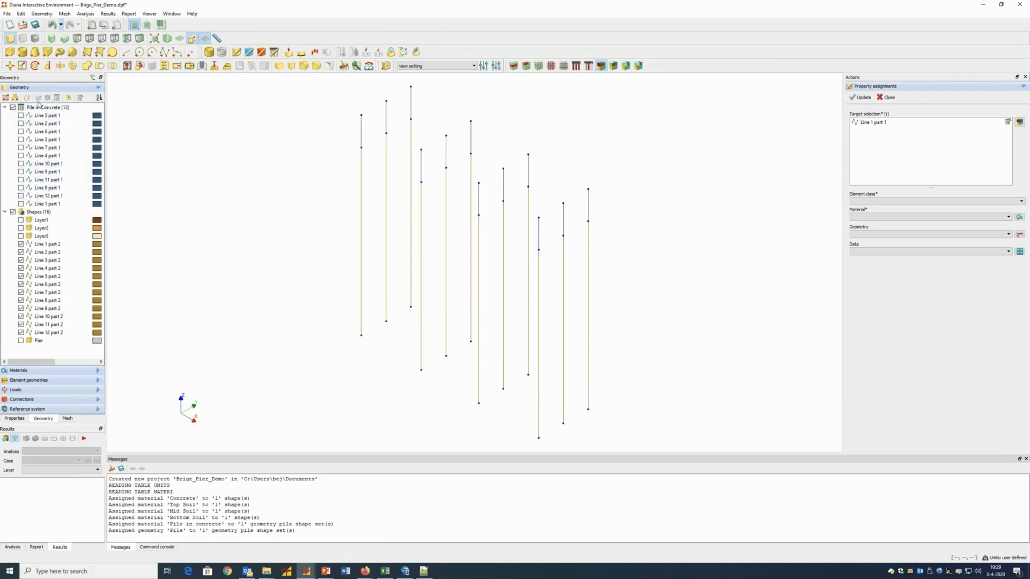
{"action": "mouse_move", "coordinate": [45, 110]}
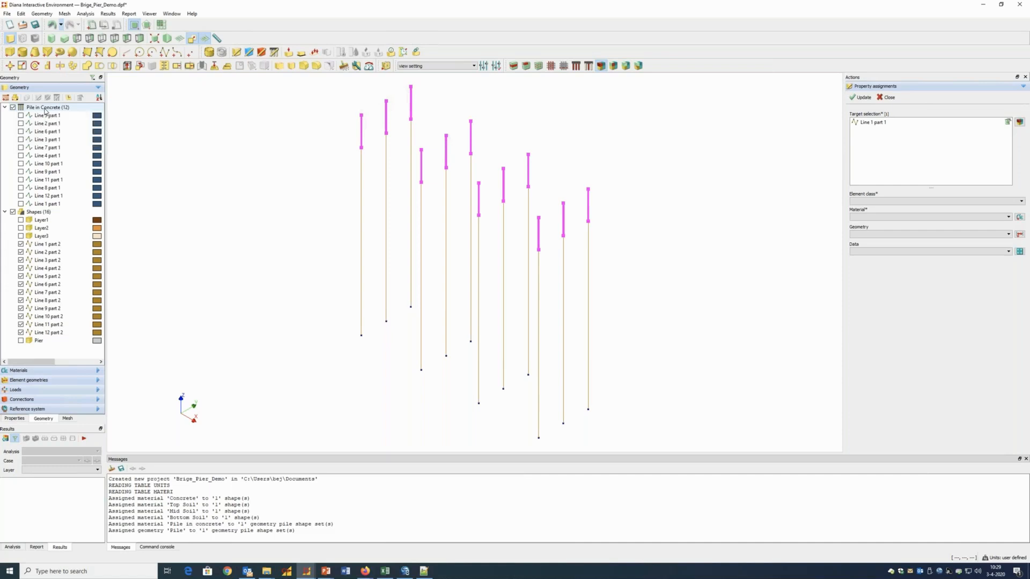
{"action": "left_click", "coordinate": [889, 98]}
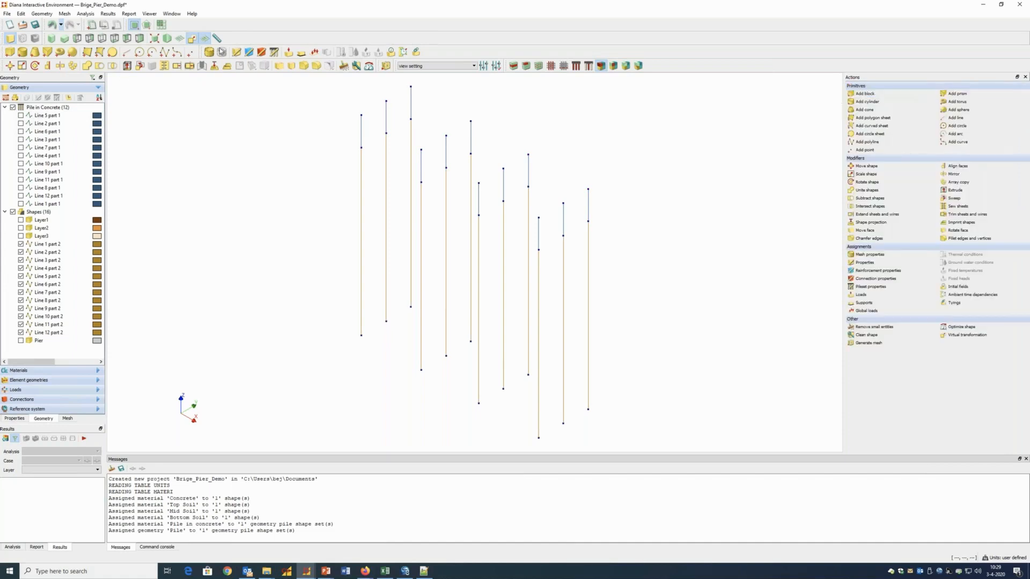
- Create a Pile in Soil pile set of type Bending with the Pile in soil material and the Pile geometry
{"action": "left_click", "coordinate": [274, 52]}
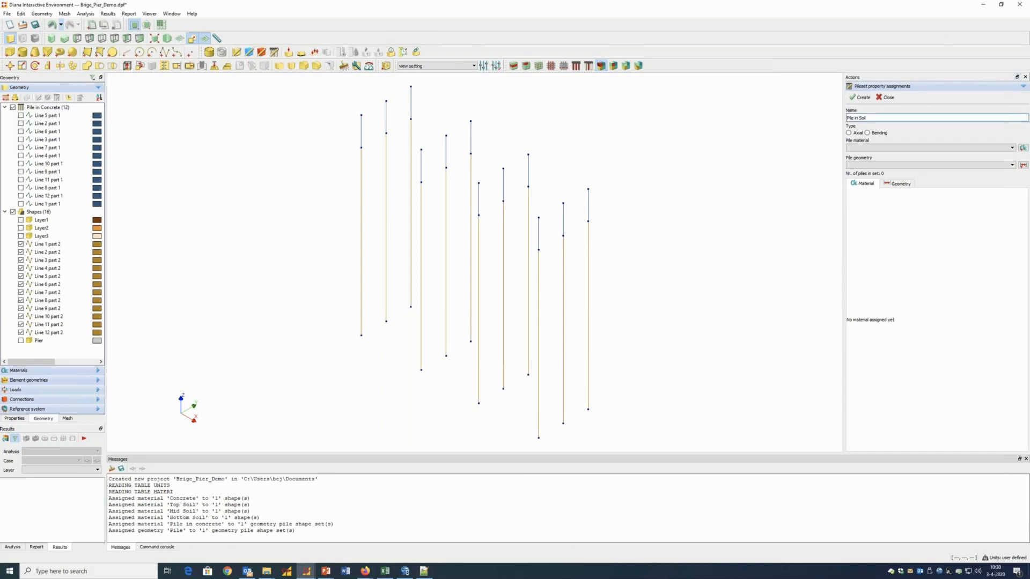
{"action": "left_click", "coordinate": [868, 134]}
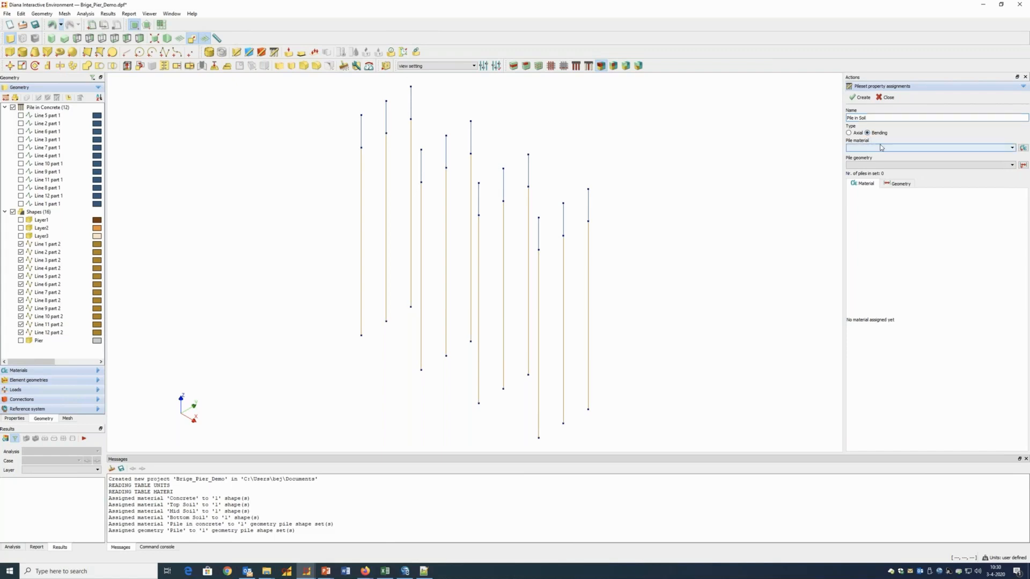
{"action": "left_click", "coordinate": [880, 147]}
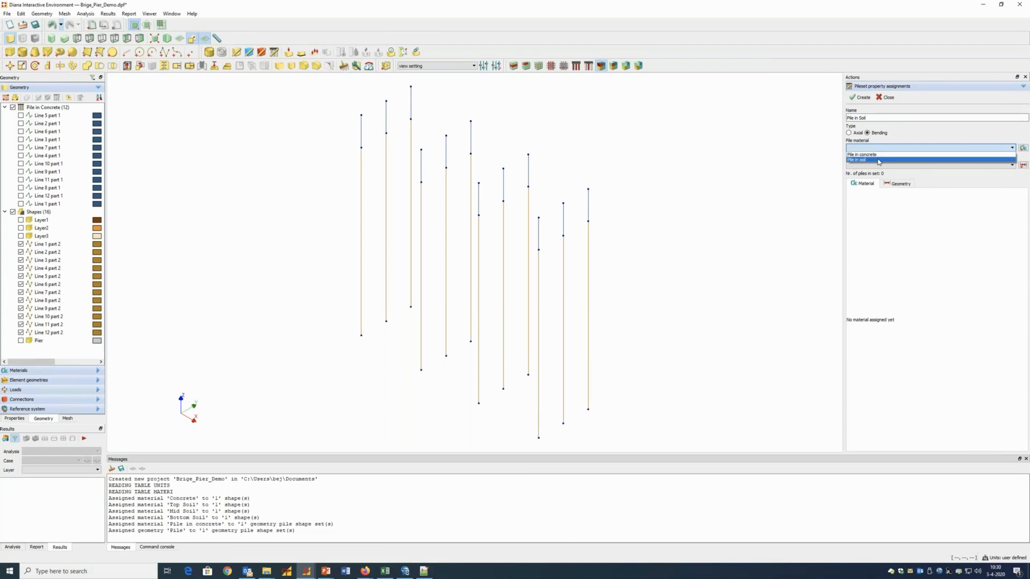
{"action": "left_click", "coordinate": [879, 161]}
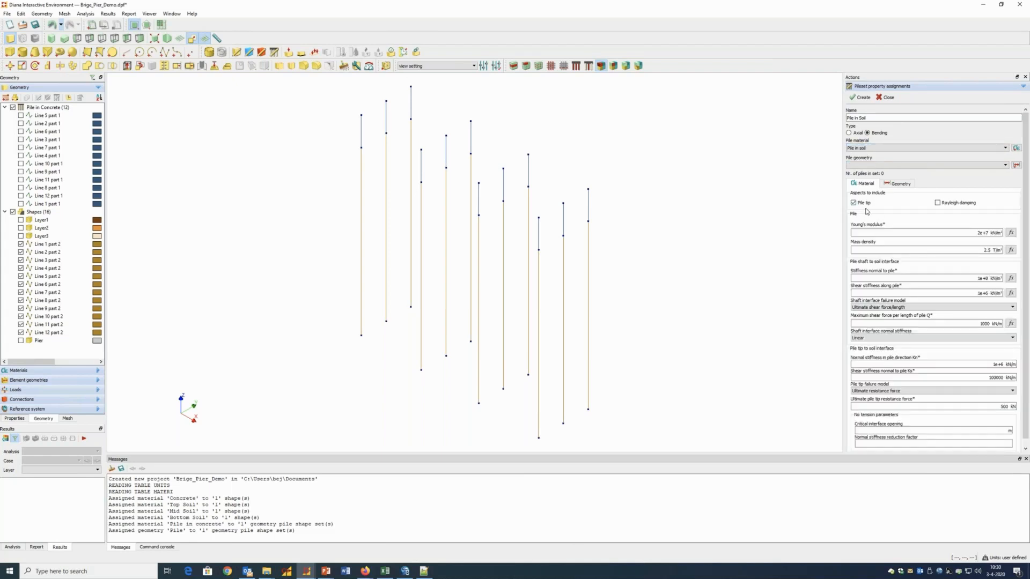
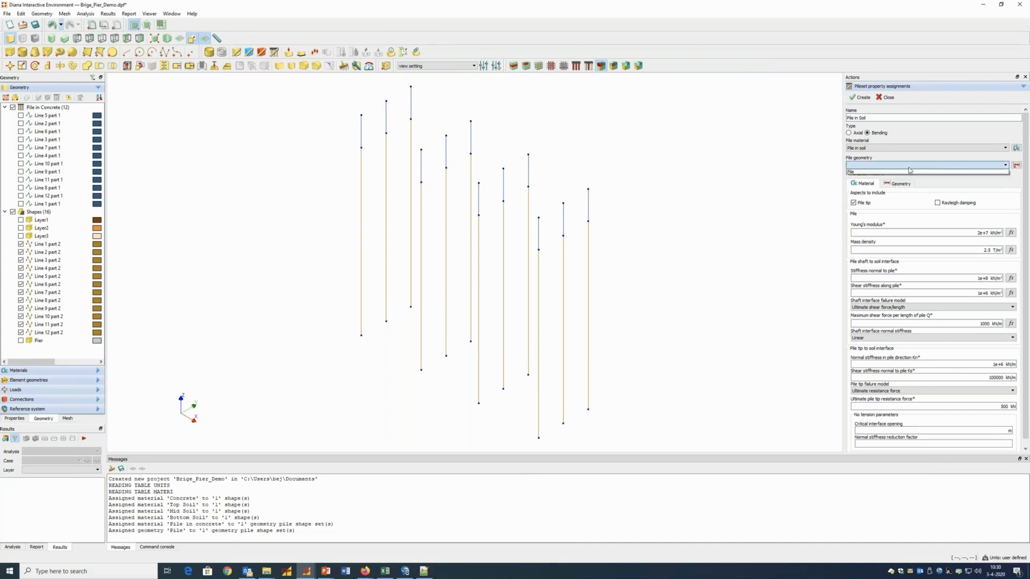
{"action": "left_click", "coordinate": [906, 170]}
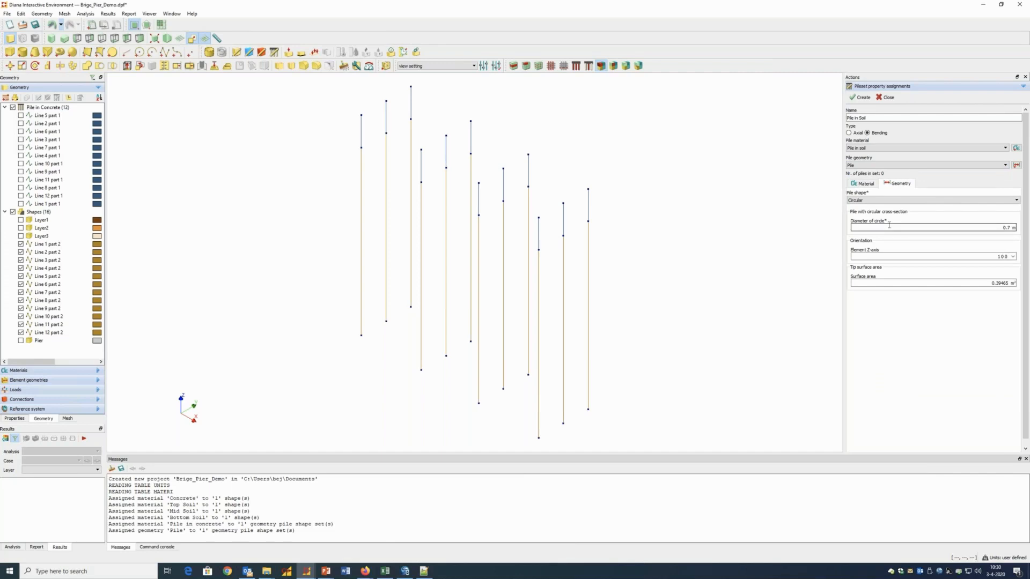
{"action": "scroll", "coordinate": [880, 225], "scroll_direction": "down", "scroll_amount": 1}
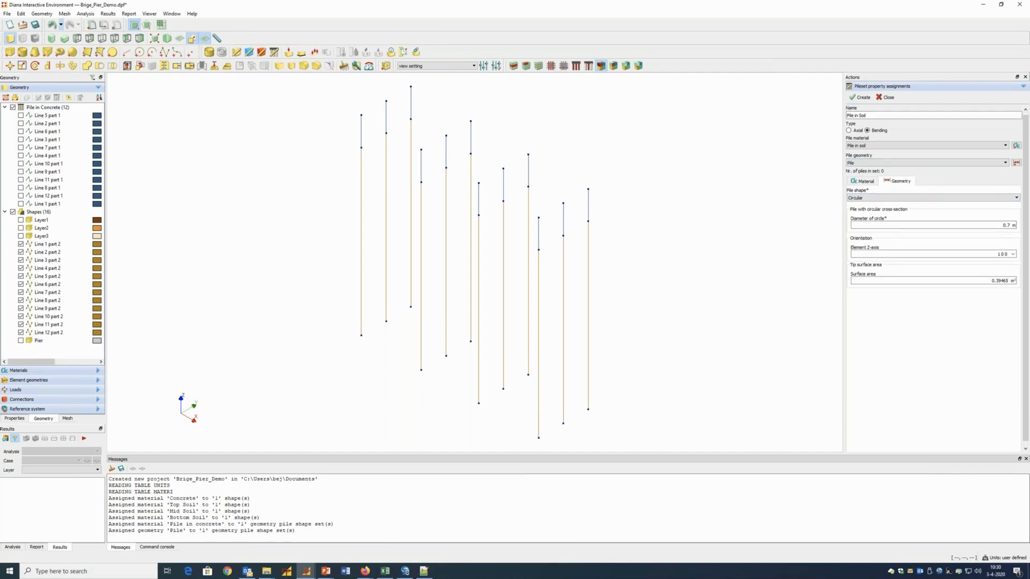
{"action": "left_click", "coordinate": [861, 97]}
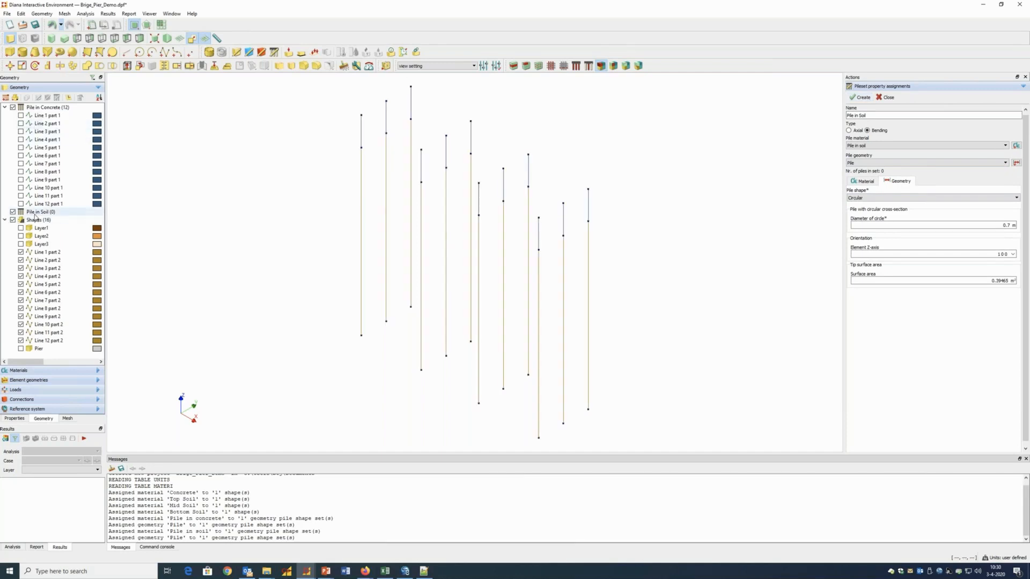
- Move the twelve lower pile segments, Line 1 part 2 through Line 12 part 2, into the Pile in Soil set
{"action": "left_click", "coordinate": [46, 252]}
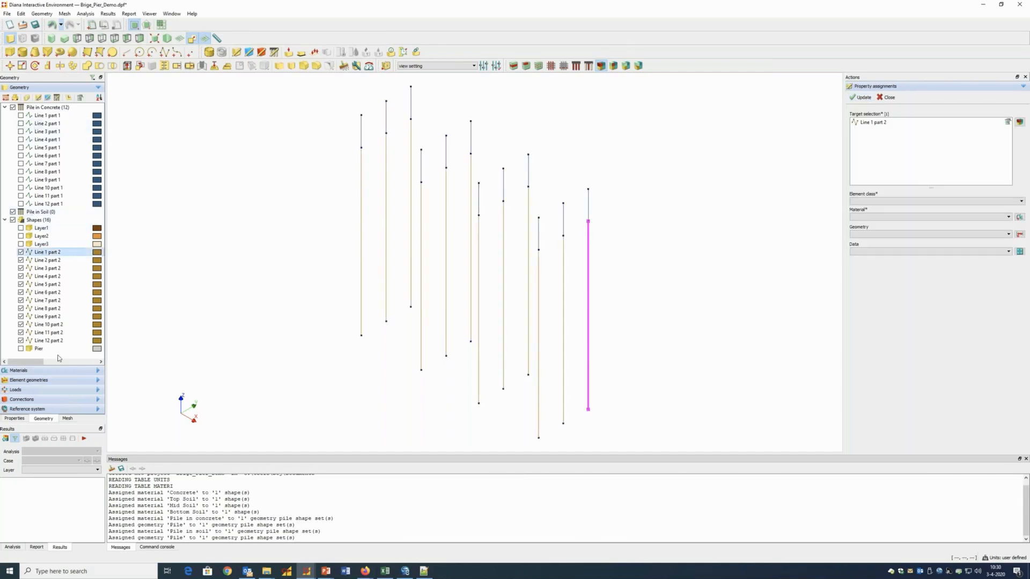
{"action": "left_click", "coordinate": [52, 341], "text": "shift"}
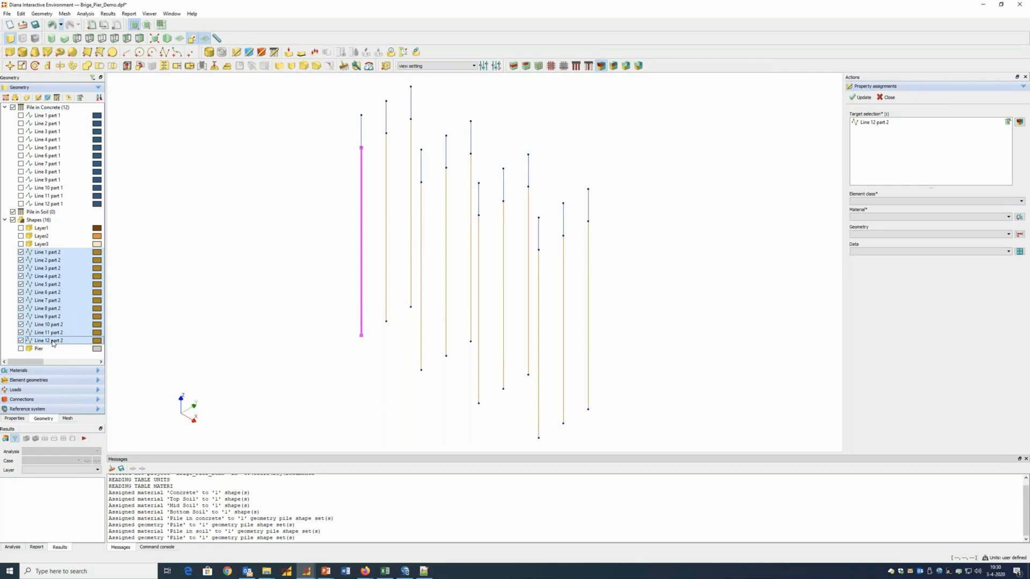
{"action": "left_click_drag", "start_coordinate": [52, 344], "coordinate": [2, 214]}
{"action": "left_click", "coordinate": [6, 212]}
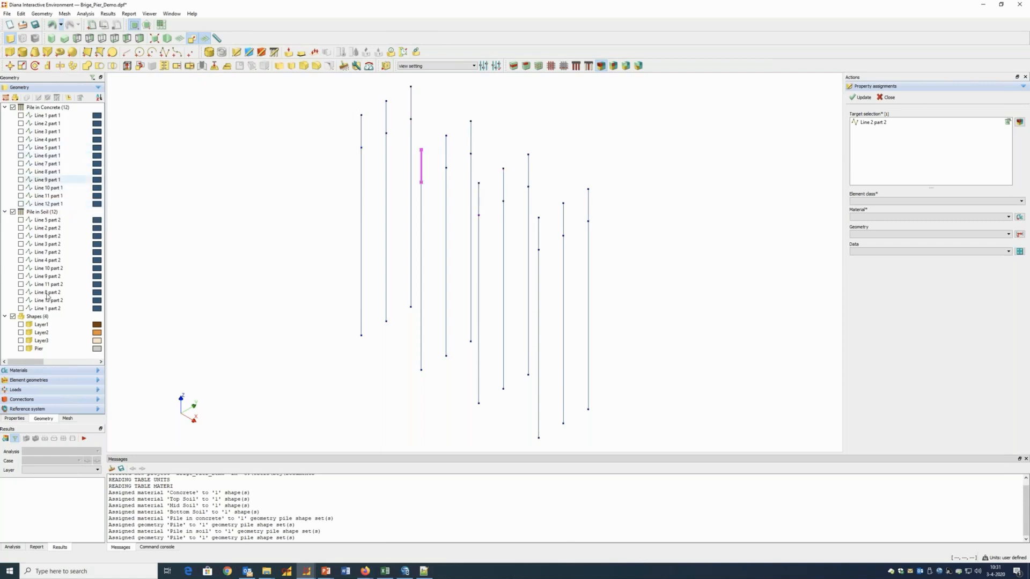
- Show Layer1, Layer2, Layer3 and the Pier again and fit the whole model in view
{"action": "left_click", "coordinate": [21, 325]}
{"action": "left_click", "coordinate": [21, 333]}
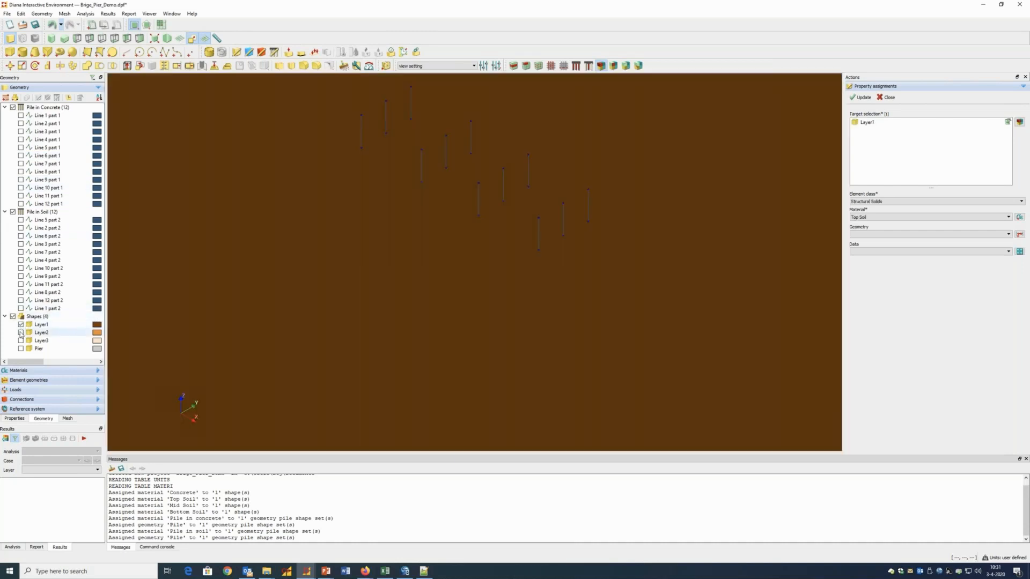
{"action": "left_click", "coordinate": [21, 340]}
{"action": "left_click", "coordinate": [21, 348]}
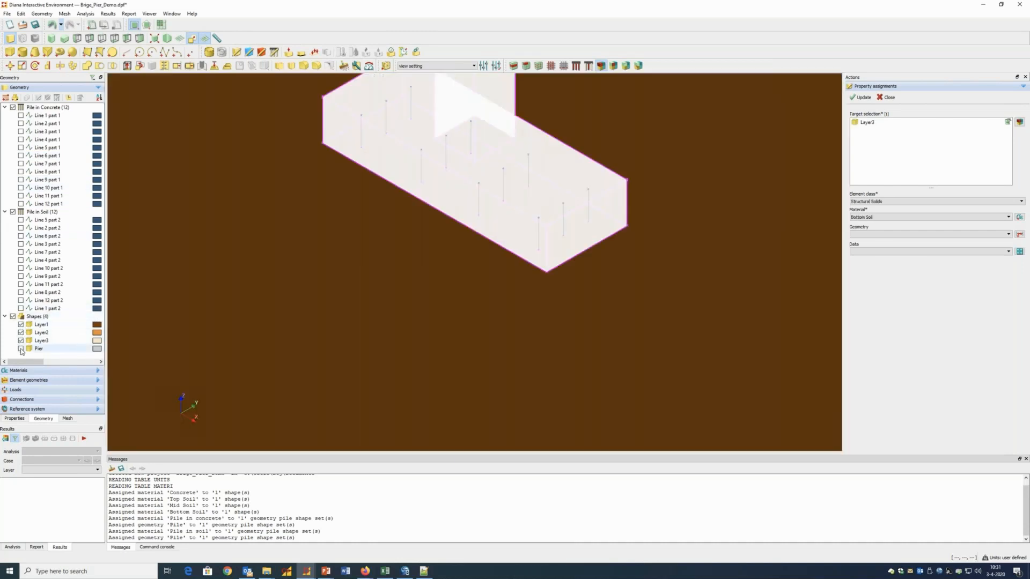
{"action": "left_click", "coordinate": [154, 38]}
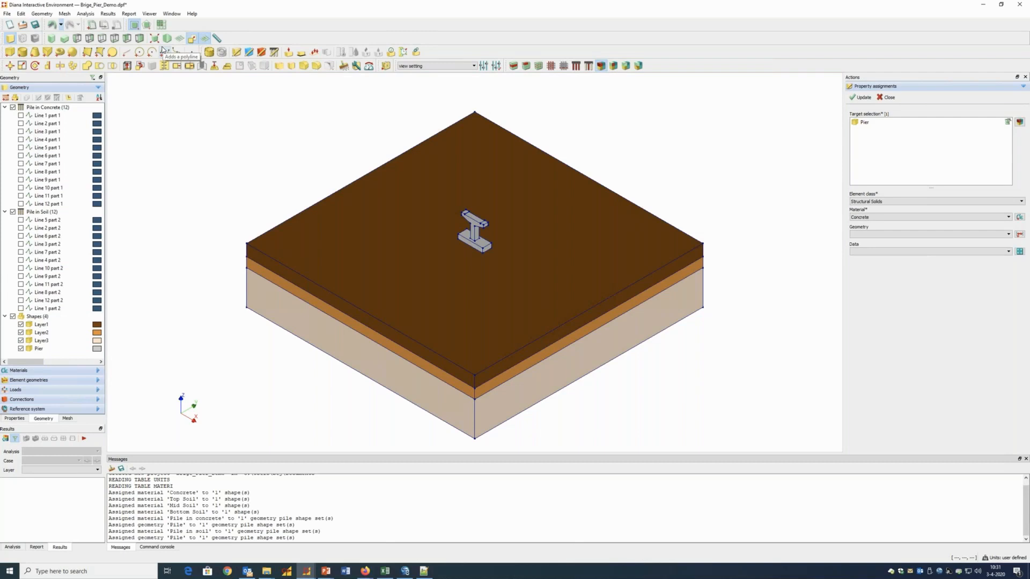
- Set up a load named Right_Pressure in a new load case Pressure, with target type Face and load type Distributed force
{"action": "left_click", "coordinate": [163, 51]}
{"action": "left_click", "coordinate": [289, 53]}
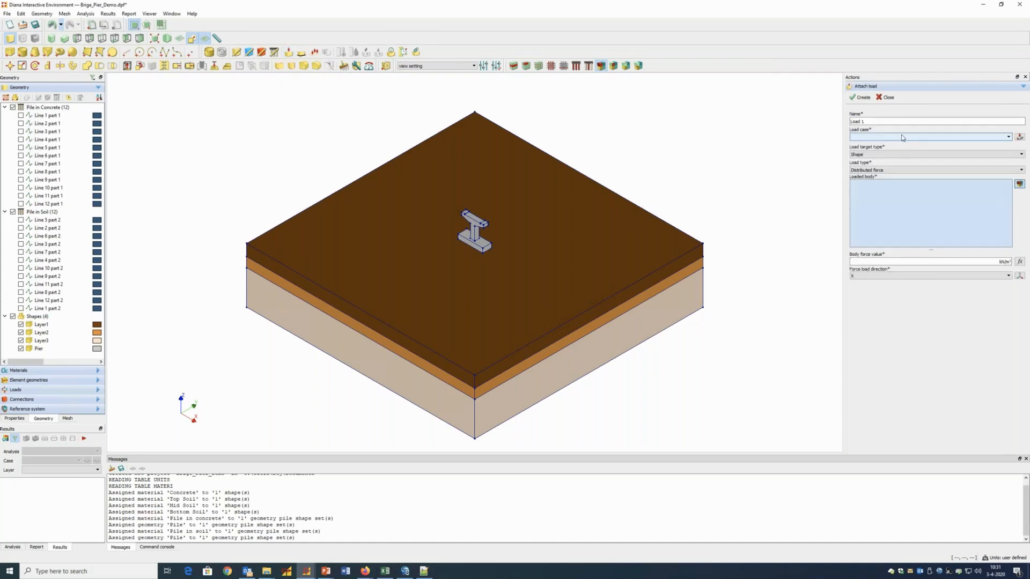
{"action": "triple_click", "coordinate": [878, 122]}
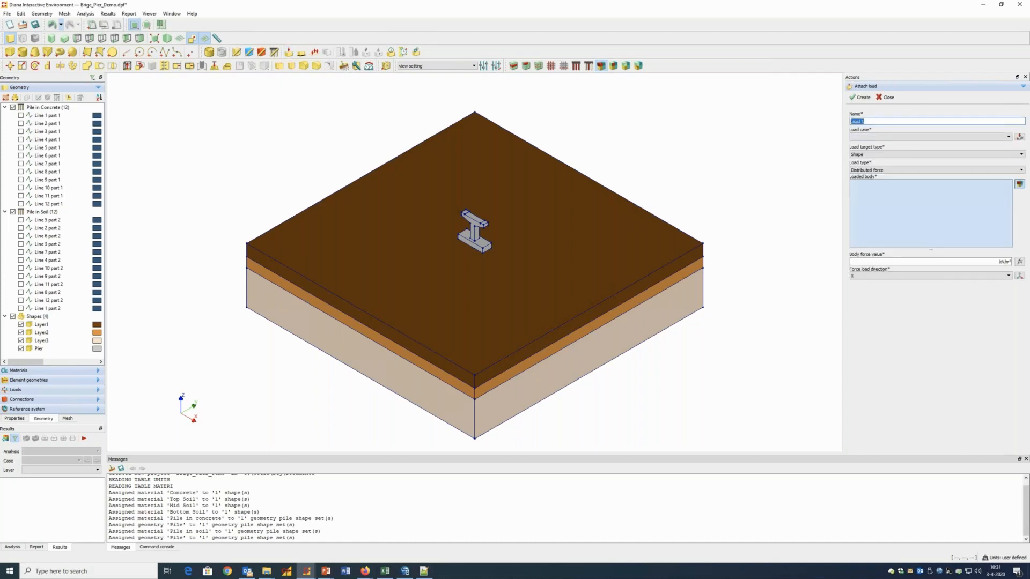
{"action": "type", "text": "Right_Pressure"}
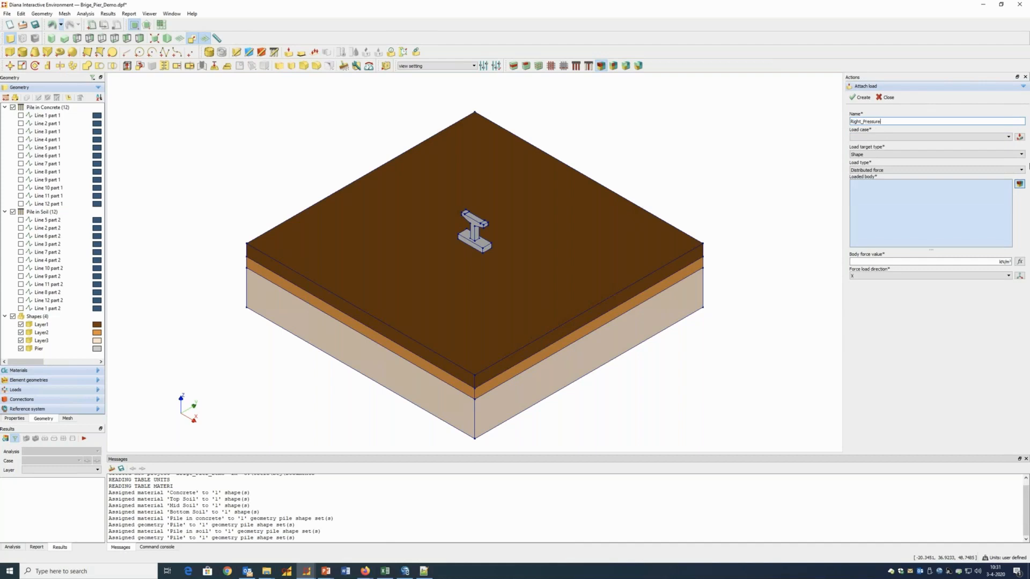
{"action": "left_click", "coordinate": [1020, 137]}
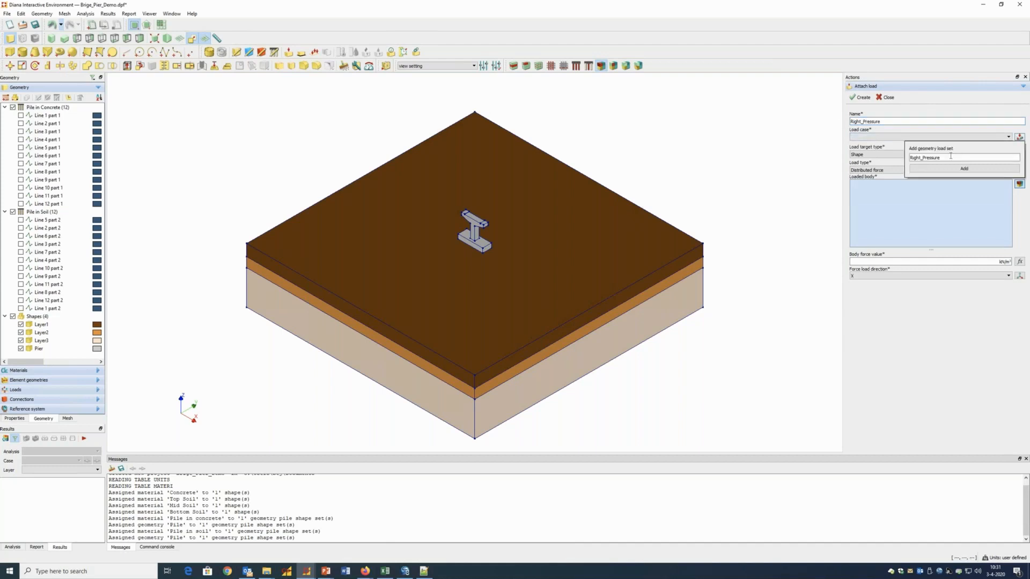
{"action": "left_click", "coordinate": [924, 157]}
{"action": "key", "text": "BackSpace"}
{"action": "key", "text": "BackSpace"}
{"action": "key", "text": "BackSpace"}
{"action": "key", "text": "BackSpace"}
{"action": "key", "text": "BackSpace"}
{"action": "key", "text": "BackSpace"}
{"action": "left_click", "coordinate": [934, 169]}
{"action": "left_click", "coordinate": [913, 154]}
{"action": "left_click", "coordinate": [893, 168]}
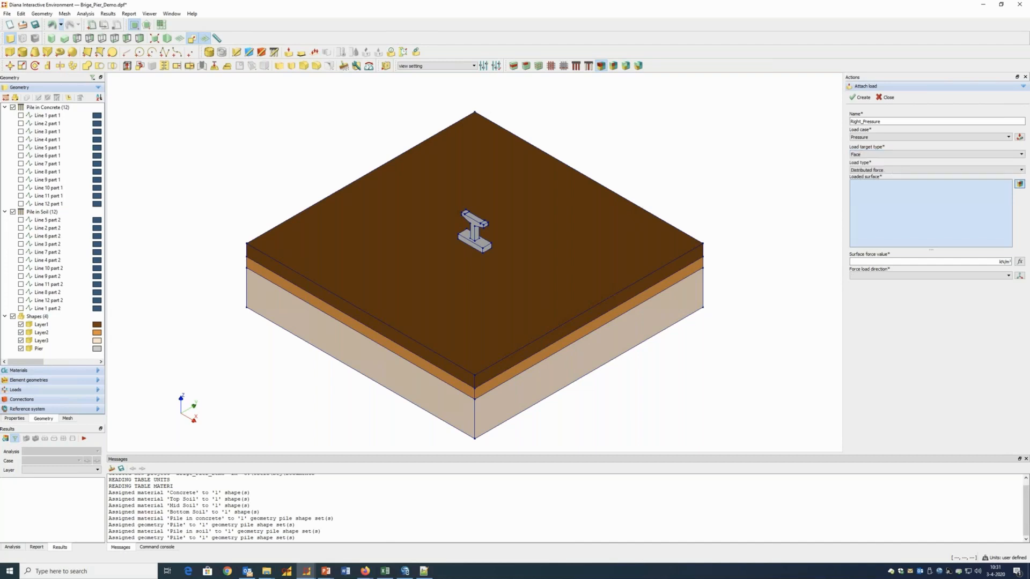
- Apply Right_Pressure to the small top face at the pier cap's right end with -2000 kN/m² in the Z direction
{"action": "left_click", "coordinate": [484, 225]}
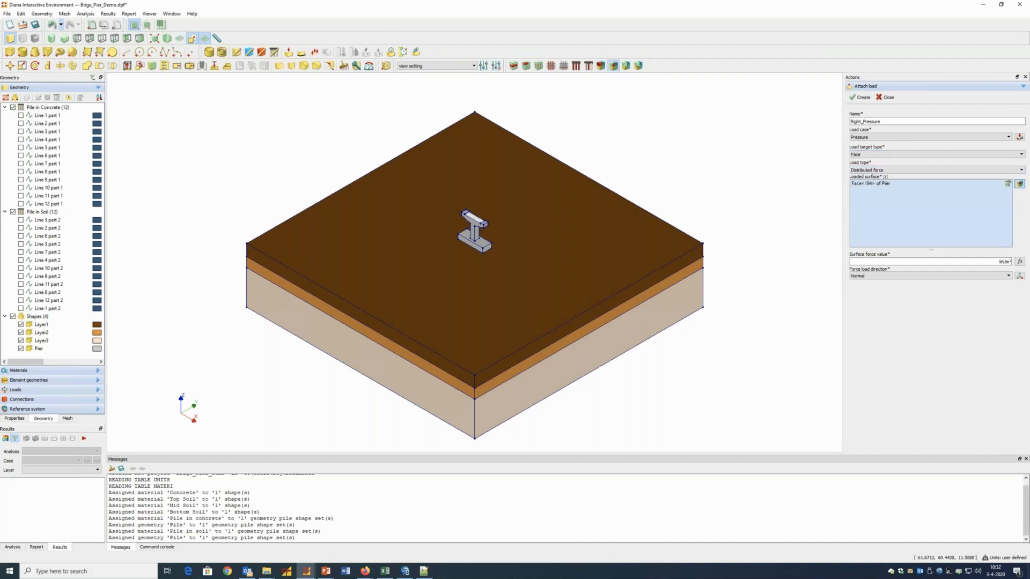
{"action": "left_click", "coordinate": [484, 224]}
{"action": "left_click", "coordinate": [484, 224]}
{"action": "scroll", "coordinate": [484, 224], "scroll_direction": "up", "scroll_amount": 2}
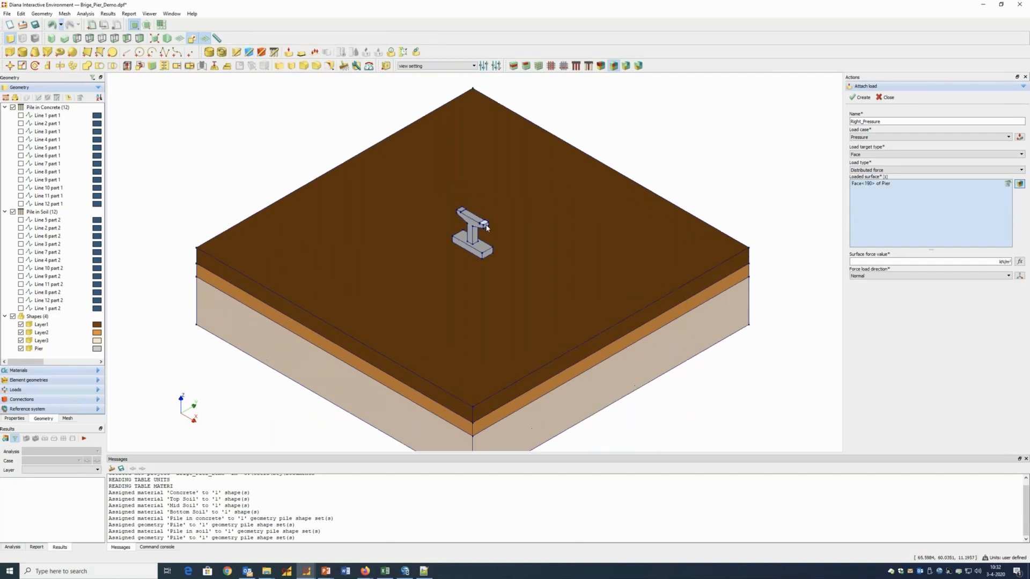
{"action": "scroll", "coordinate": [486, 228], "scroll_direction": "up", "scroll_amount": 2}
{"action": "scroll", "coordinate": [487, 228], "scroll_direction": "up", "scroll_amount": 1}
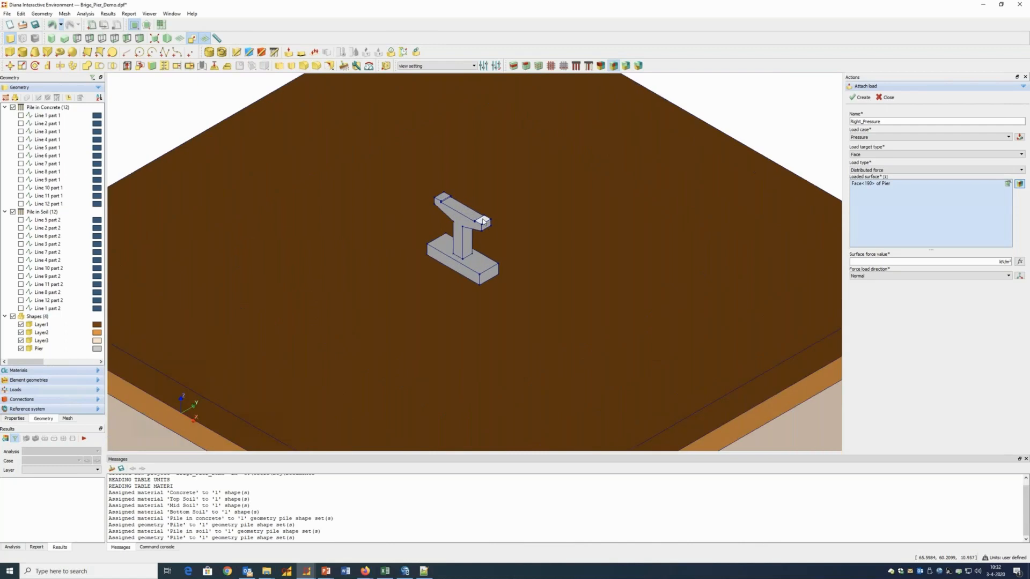
{"action": "left_click", "coordinate": [975, 261]}
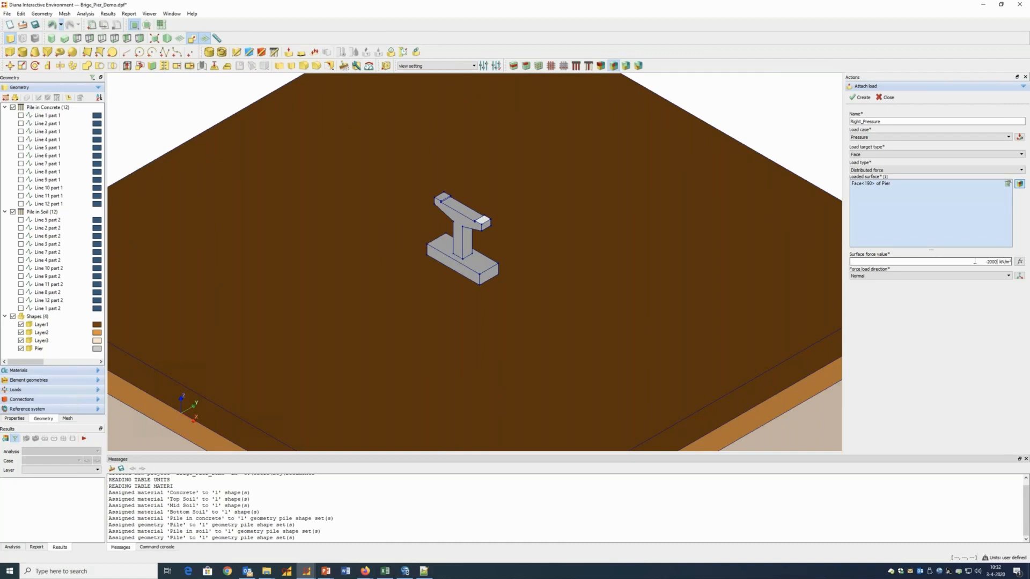
{"action": "left_click", "coordinate": [977, 276]}
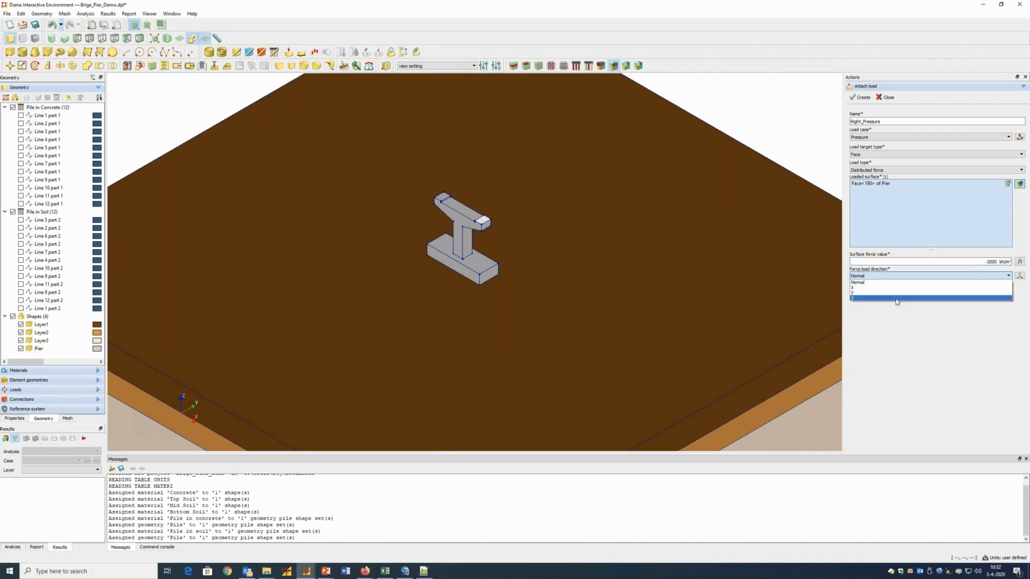
{"action": "left_click", "coordinate": [897, 299]}
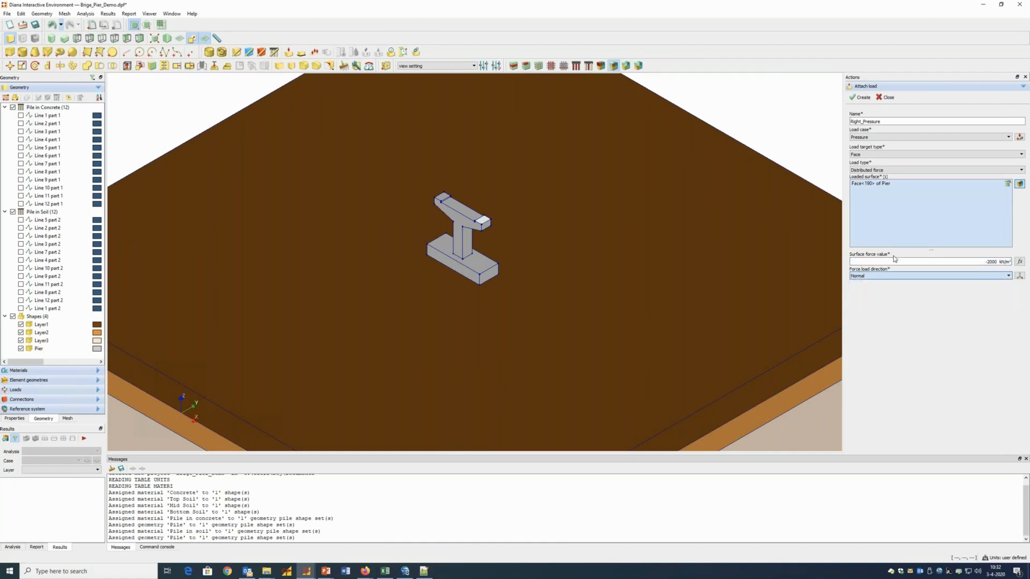
{"action": "left_click", "coordinate": [863, 98]}
- Create a Left_Pressure load of -3000 kN/m² in Z on the small top face at the pier cap's left end
{"action": "triple_click", "coordinate": [878, 122]}
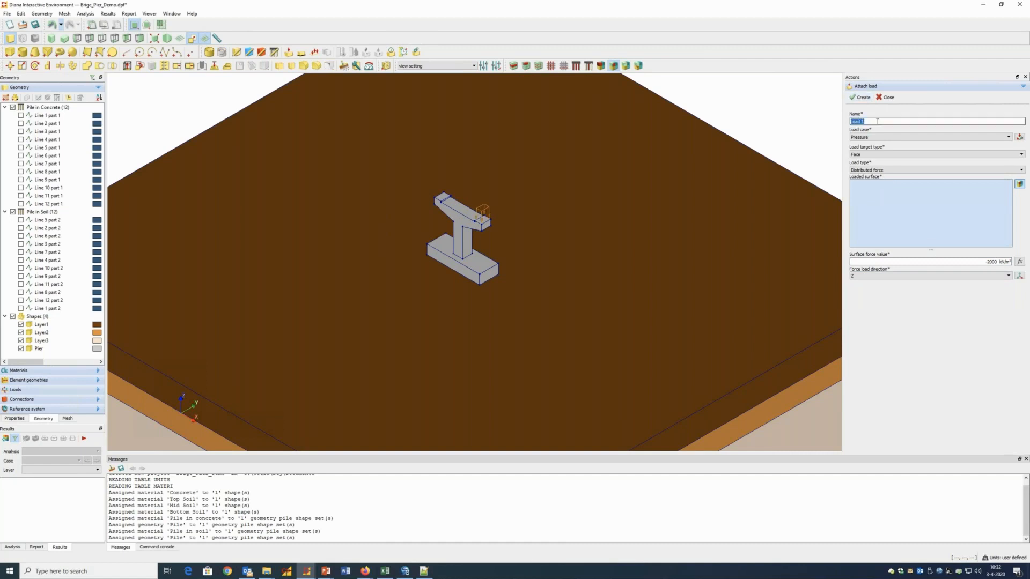
{"action": "type", "text": "Left_Pressure"}
{"action": "left_click", "coordinate": [442, 197]}
{"action": "left_click", "coordinate": [991, 262]}
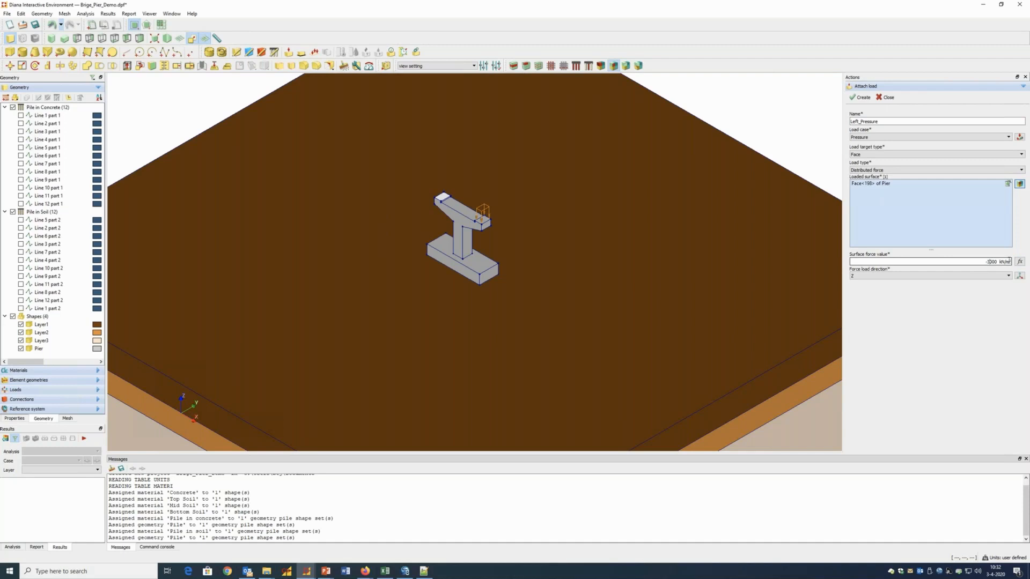
{"action": "left_click", "coordinate": [860, 97]}
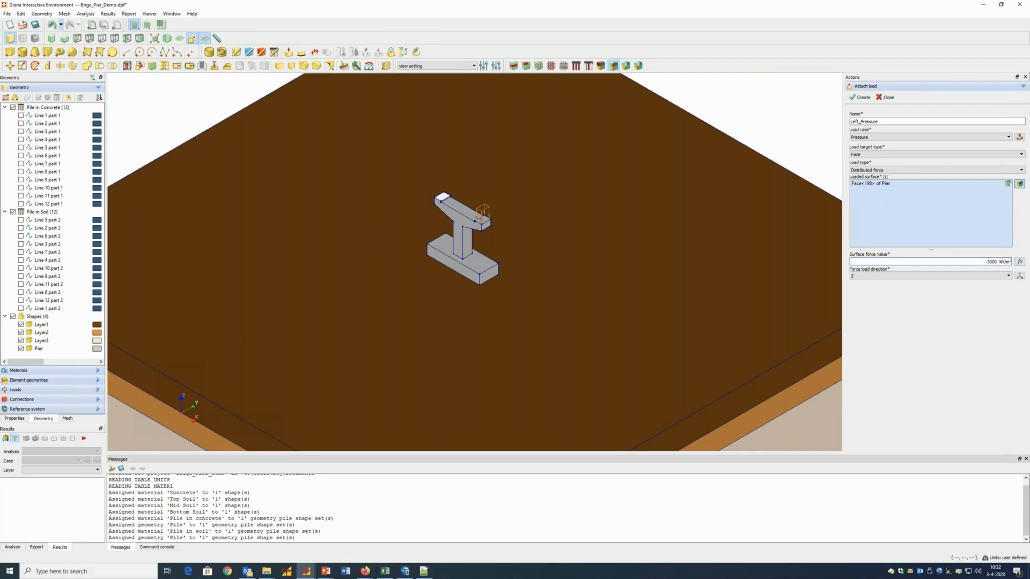
{"action": "left_click", "coordinate": [887, 98]}
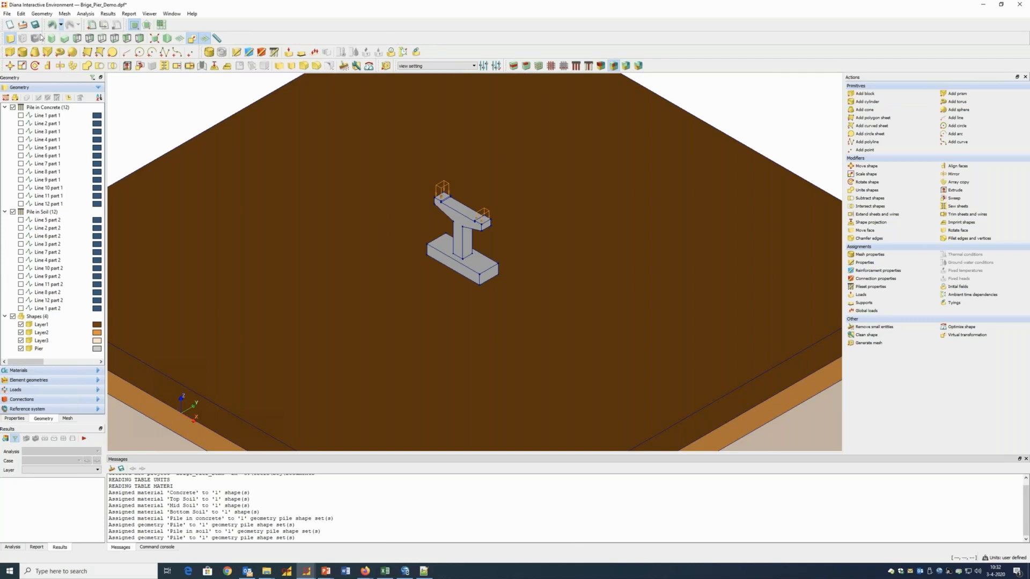
- Set up a support named BCX in a new support set BC, with target type Face
{"action": "left_click", "coordinate": [154, 38]}
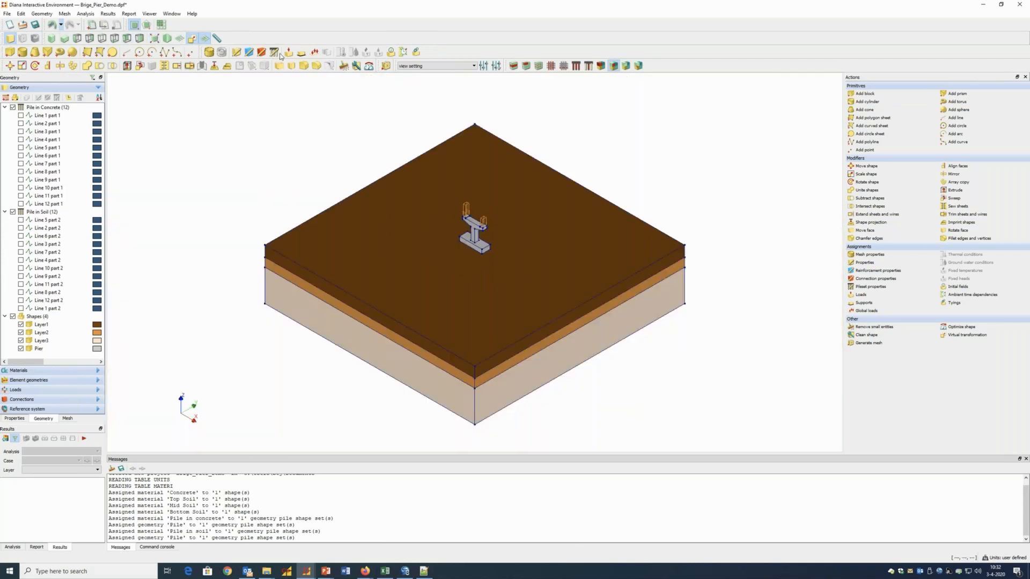
{"action": "left_click", "coordinate": [301, 52]}
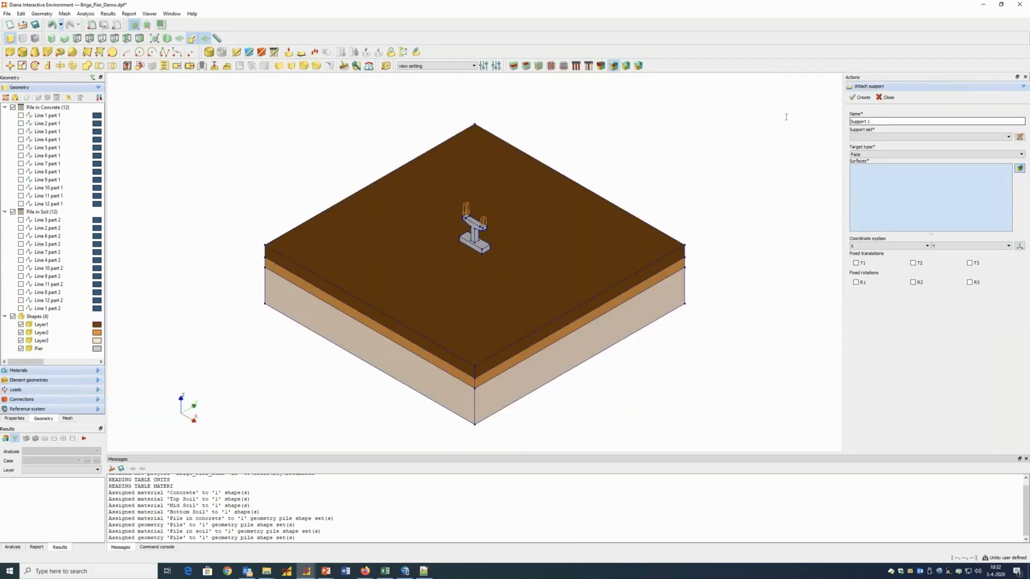
{"action": "triple_click", "coordinate": [860, 121]}
{"action": "type", "text": "B"}
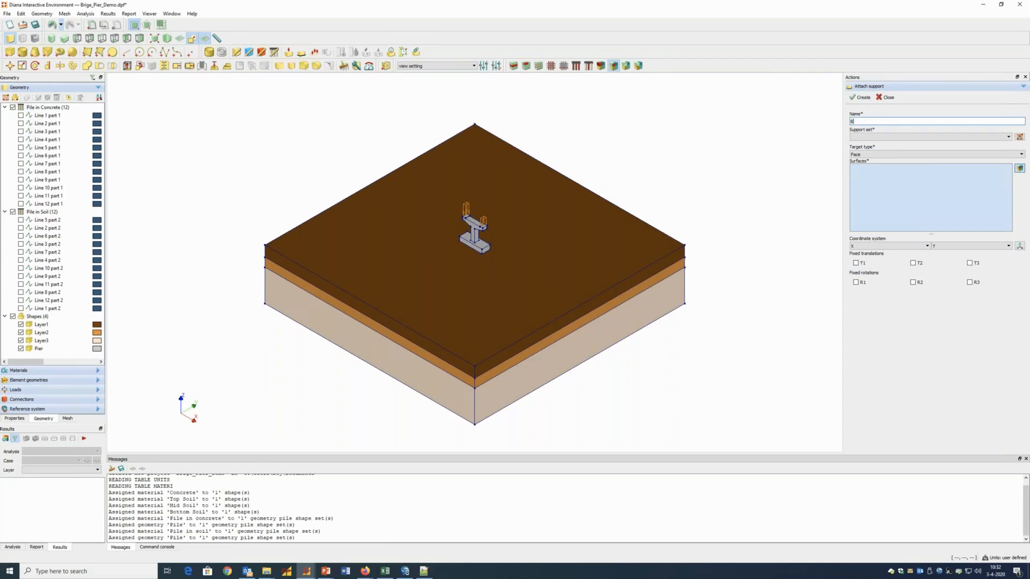
{"action": "type", "text": "CX"}
{"action": "left_click", "coordinate": [1019, 137]}
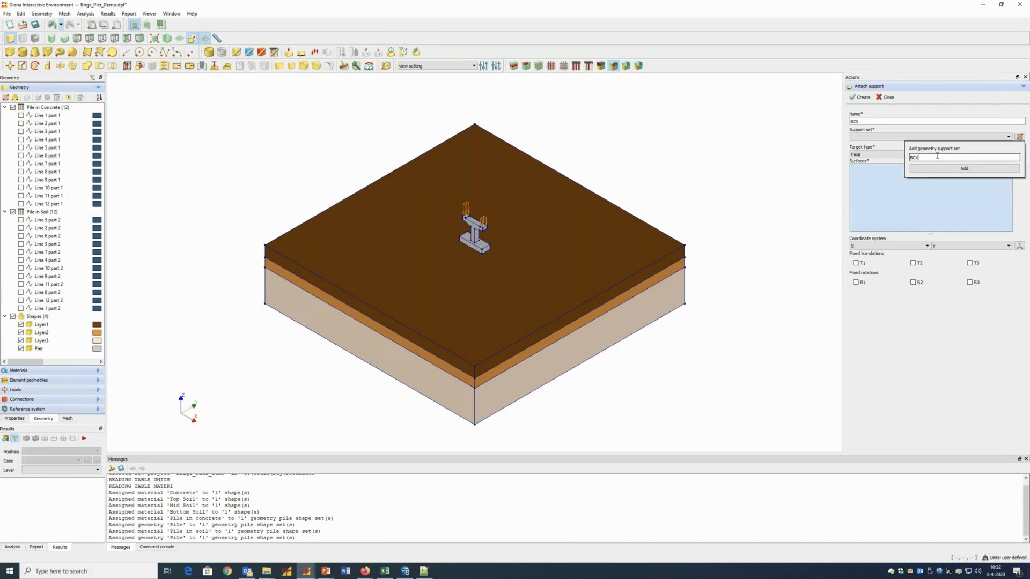
{"action": "left_click", "coordinate": [963, 168]}
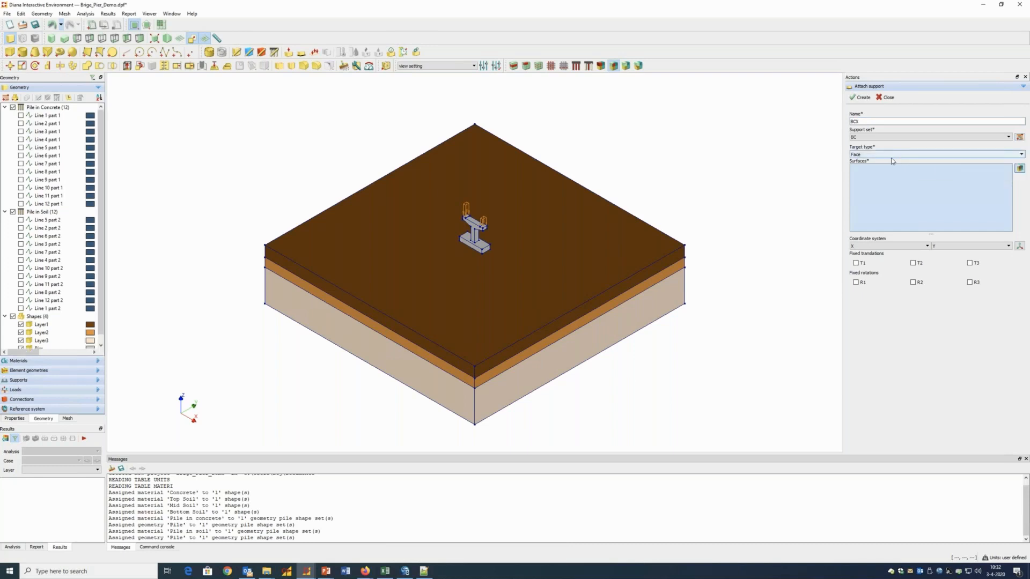
- Create the BCX support with T1 fixed on the side faces of Layer1, Layer2 and Layer3 at both X ends of the soil
{"action": "left_click", "coordinate": [590, 304]}
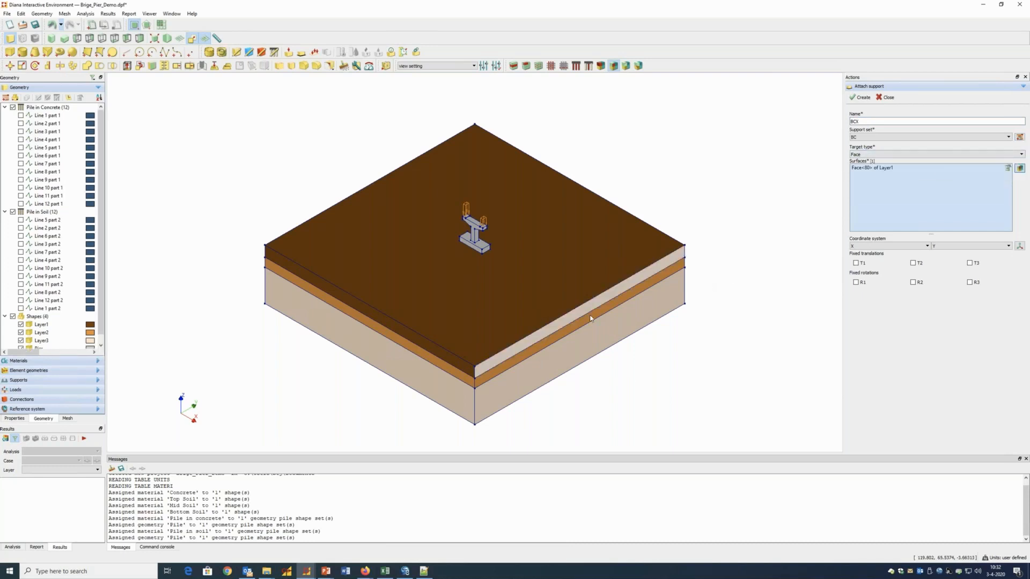
{"action": "left_click", "coordinate": [591, 317]}
{"action": "left_click", "coordinate": [599, 332]}
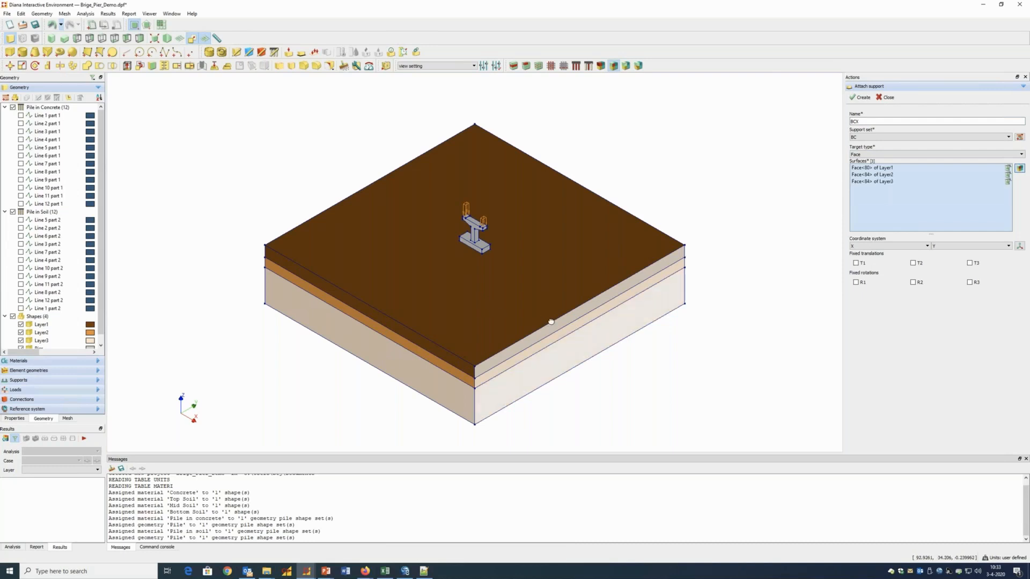
{"action": "middle_click_drag", "start_coordinate": [552, 320], "coordinate": [334, 271]}
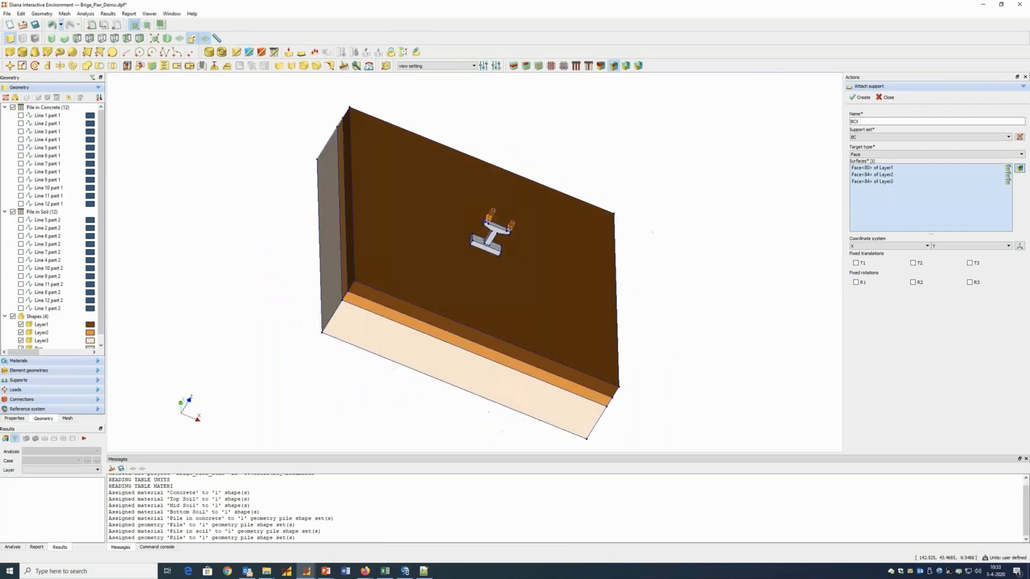
{"action": "left_click", "coordinate": [333, 271]}
{"action": "left_click", "coordinate": [343, 263]}
{"action": "left_click", "coordinate": [350, 262]}
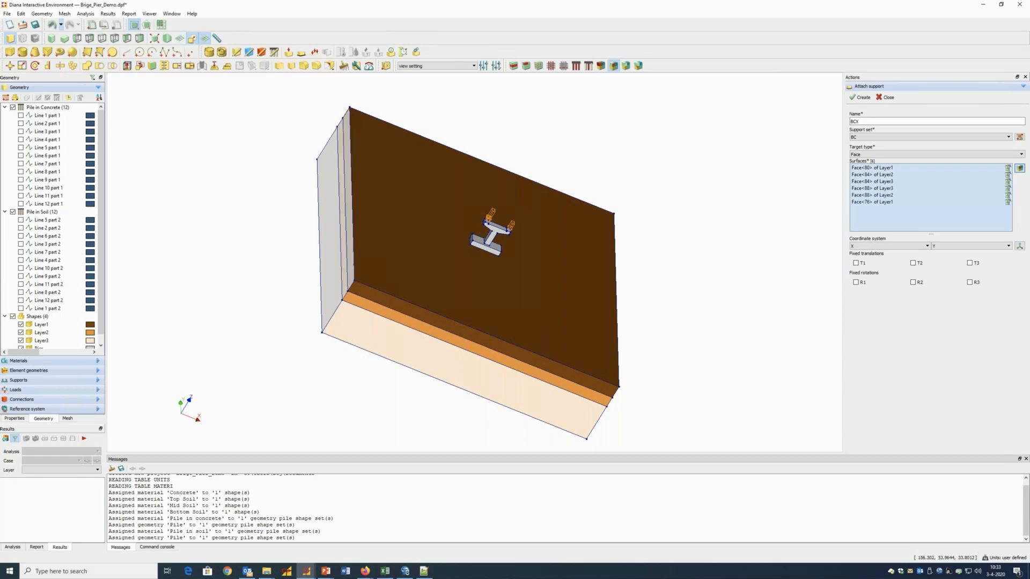
{"action": "left_click", "coordinate": [856, 263]}
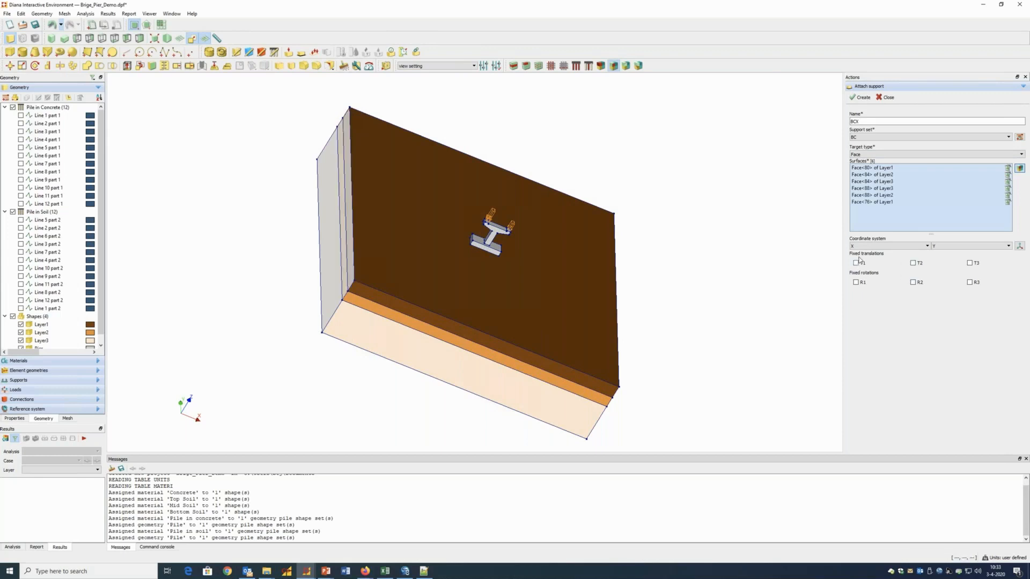
{"action": "left_click", "coordinate": [860, 98]}
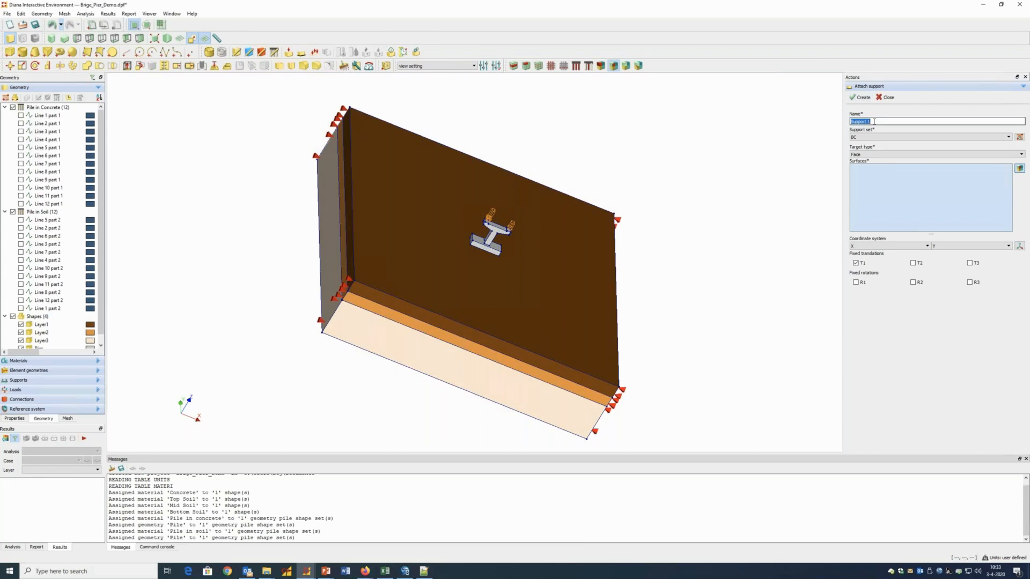
- Create a BCY support in set BC with only T2 fixed on the side faces of all three layers at both Y ends
{"action": "type", "text": "BCY"}
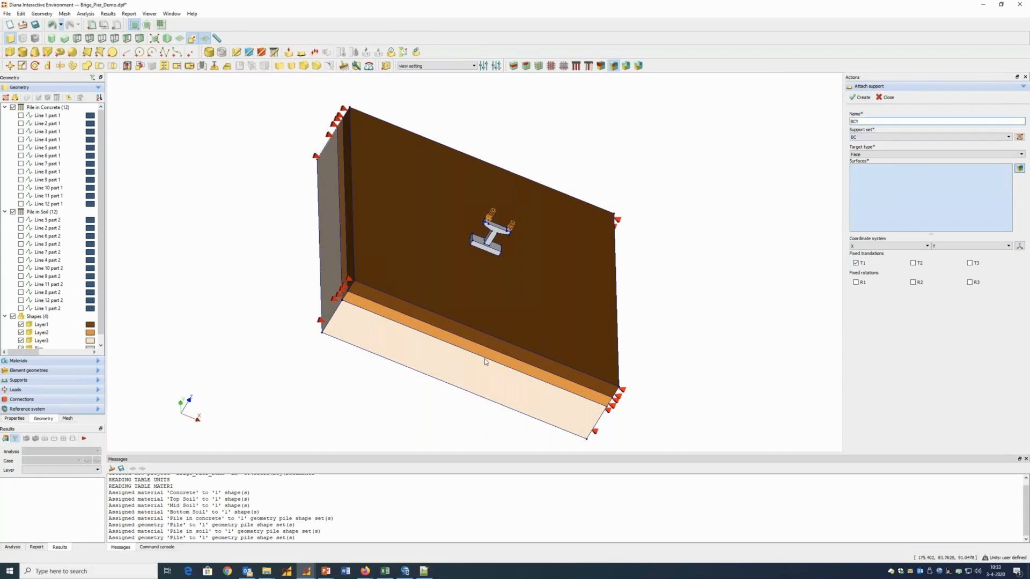
{"action": "left_click", "coordinate": [489, 352]}
{"action": "left_click", "coordinate": [485, 369]}
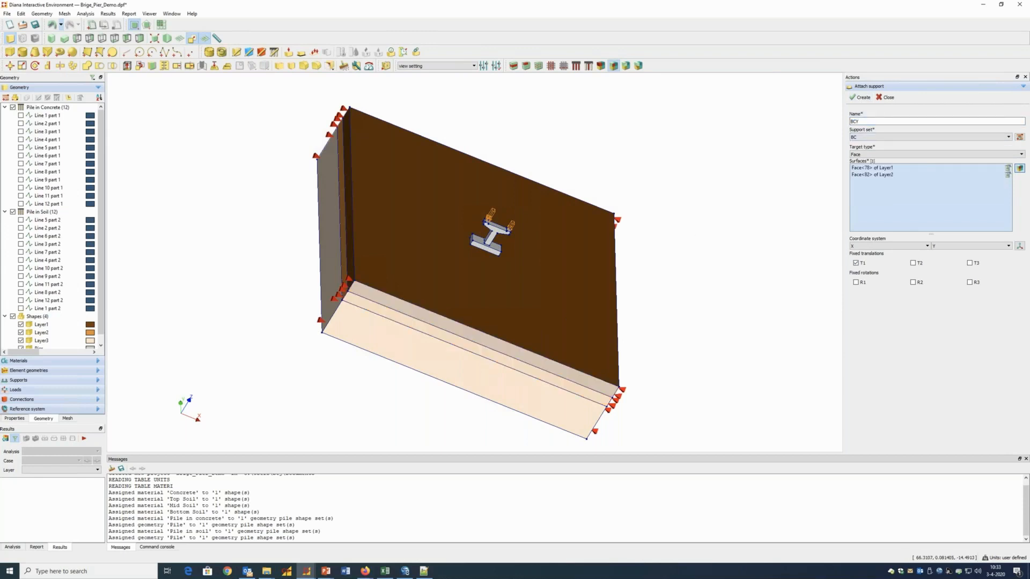
{"action": "left_click", "coordinate": [539, 327]}
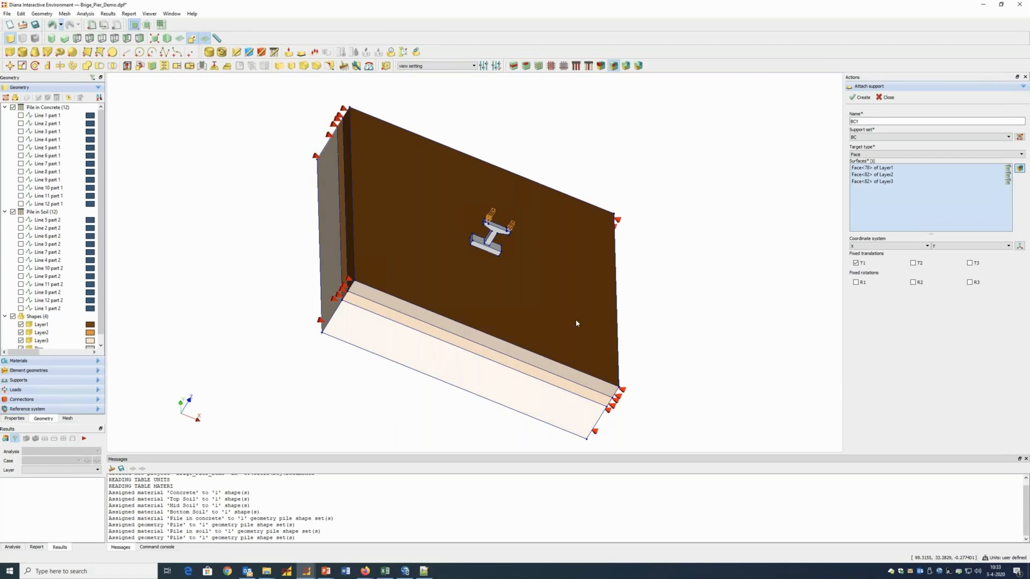
{"action": "middle_click_drag", "start_coordinate": [534, 321], "coordinate": [589, 287]}
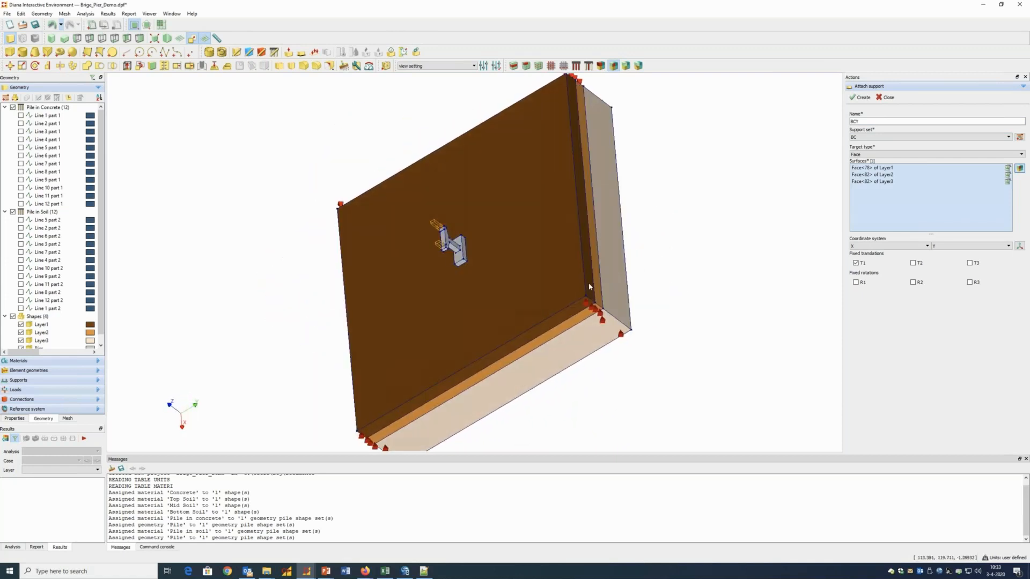
{"action": "left_click", "coordinate": [589, 287]}
{"action": "left_click", "coordinate": [594, 268]}
{"action": "left_click", "coordinate": [612, 241]}
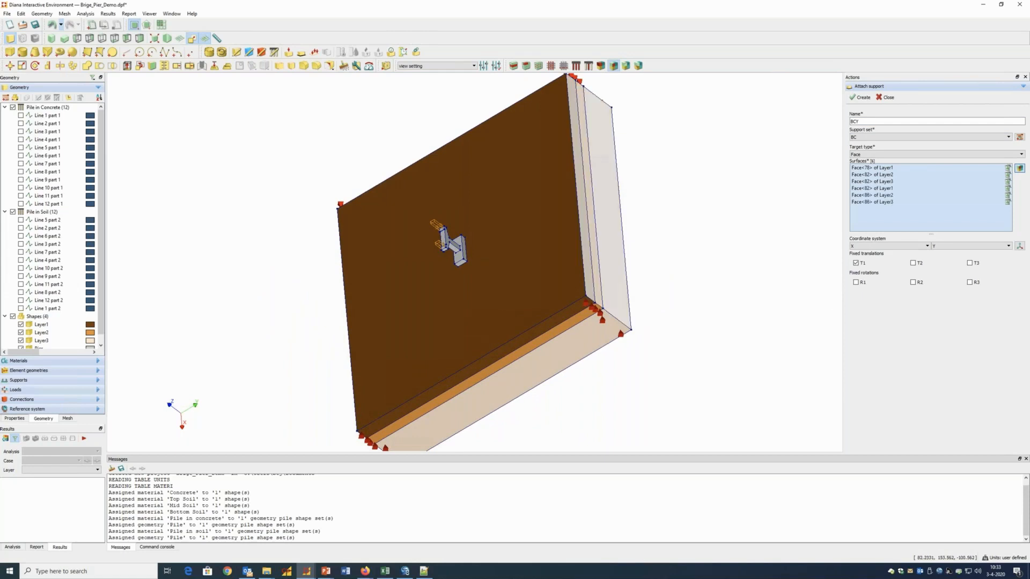
{"action": "left_click", "coordinate": [856, 263]}
{"action": "left_click", "coordinate": [913, 263]}
{"action": "left_click", "coordinate": [861, 97]}
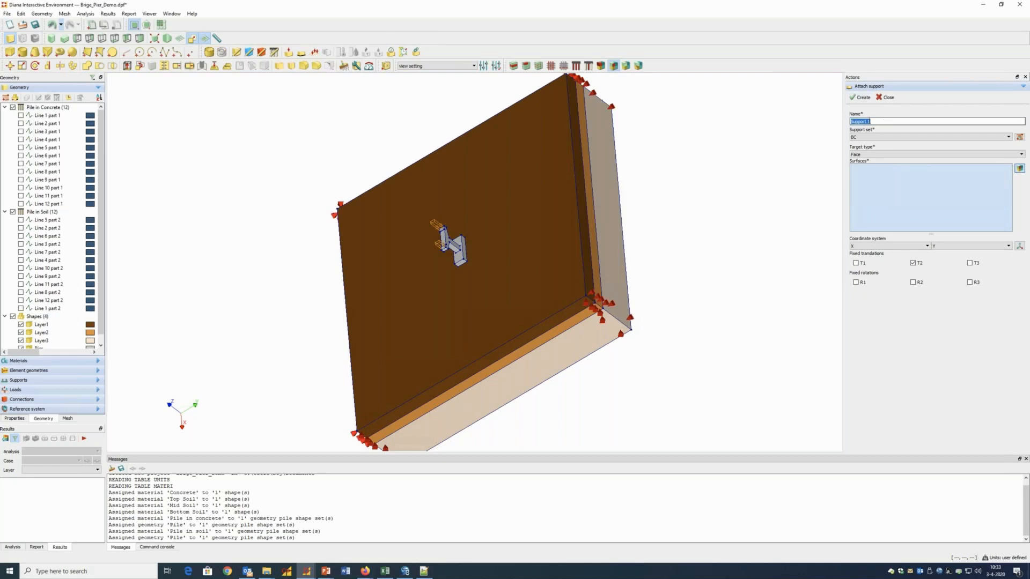
- Create a BCZ support with T3 fixed on the bottom face of Layer3, and restore the isometric view
{"action": "type", "text": "BCZ"}
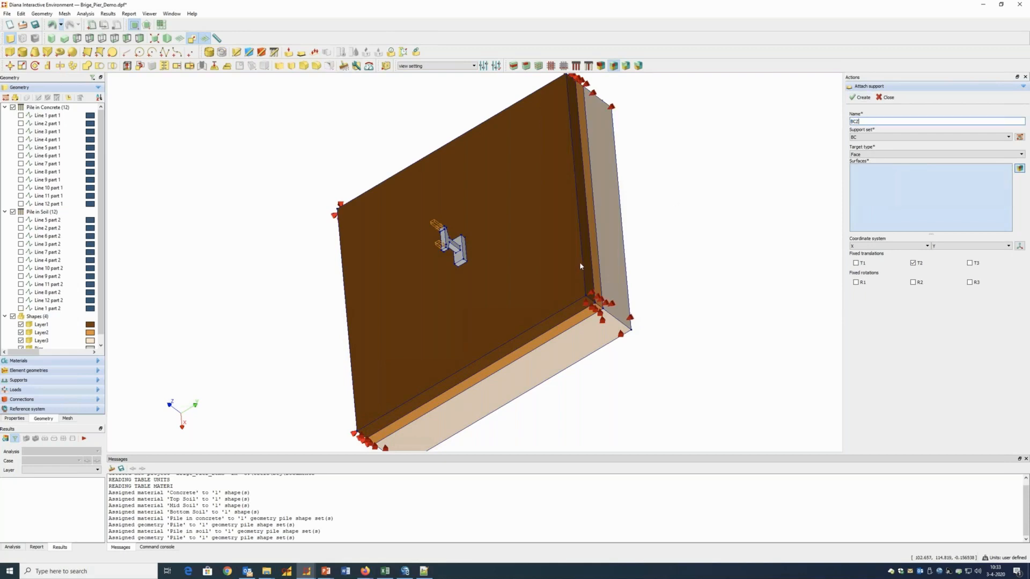
{"action": "middle_click_drag", "start_coordinate": [568, 271], "coordinate": [568, 235]}
{"action": "left_click", "coordinate": [569, 230]}
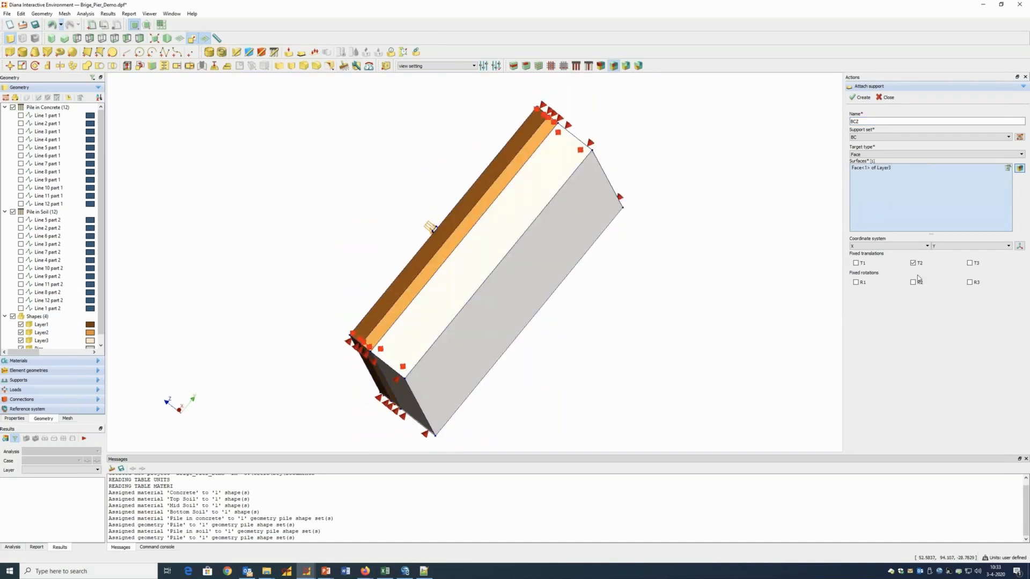
{"action": "left_click", "coordinate": [970, 263]}
{"action": "left_click", "coordinate": [861, 98]}
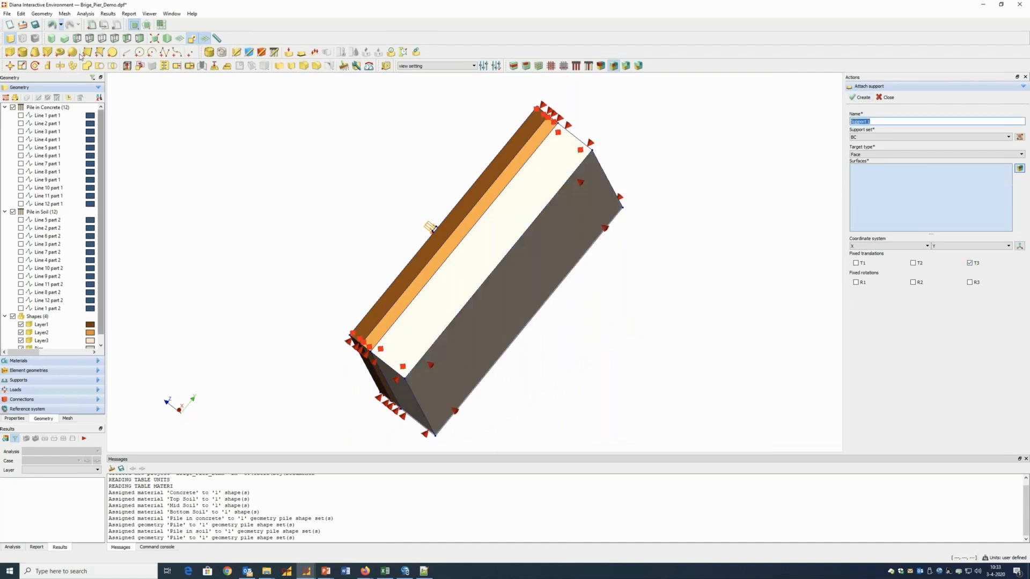
{"action": "left_click", "coordinate": [54, 39]}
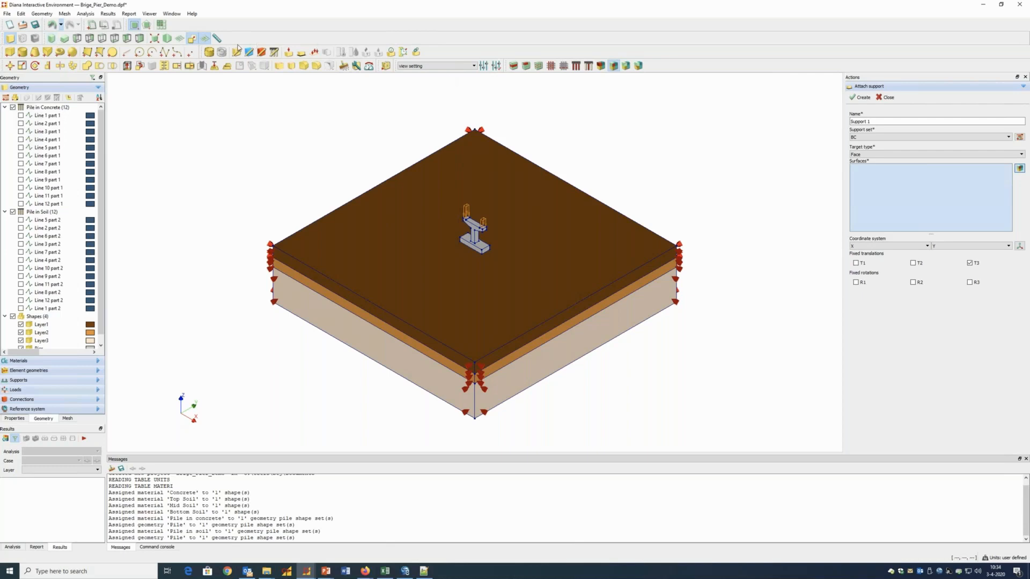
- Set the Pier shape's mesh seeding to an element size of 1 m, previewing the seeding before applying it
{"action": "left_click", "coordinate": [209, 53]}
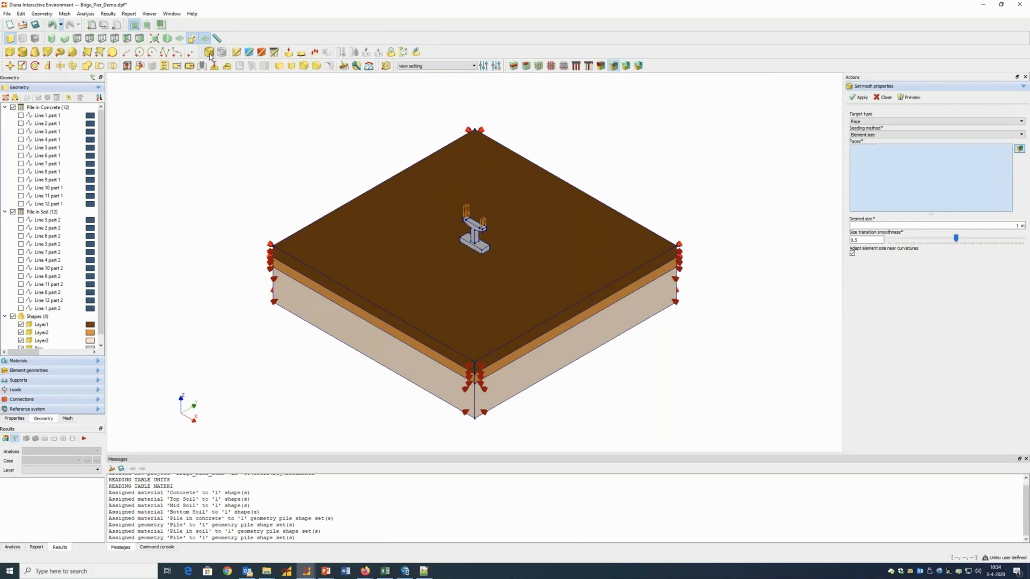
{"action": "left_click", "coordinate": [880, 122]}
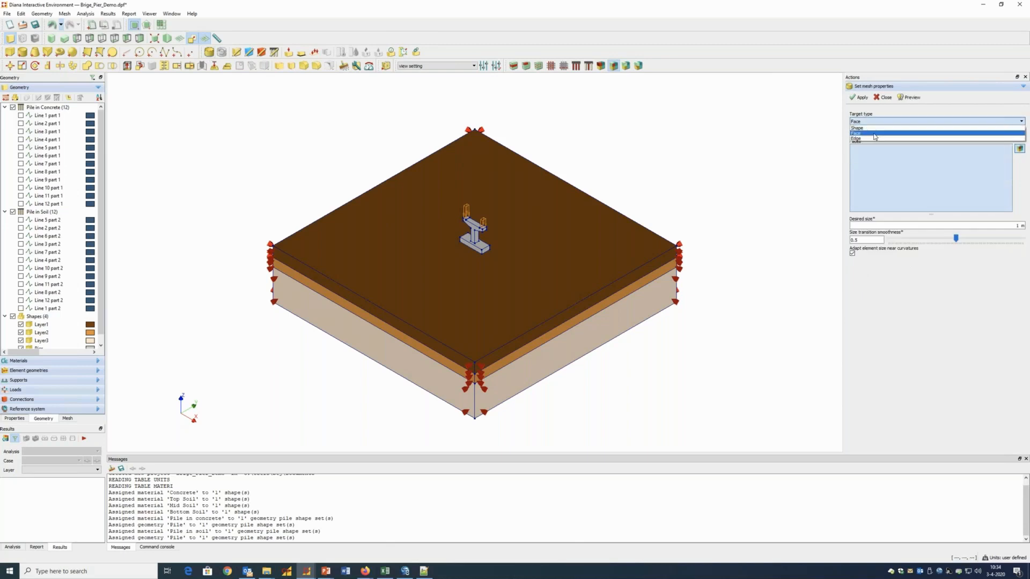
{"action": "left_click", "coordinate": [873, 128]}
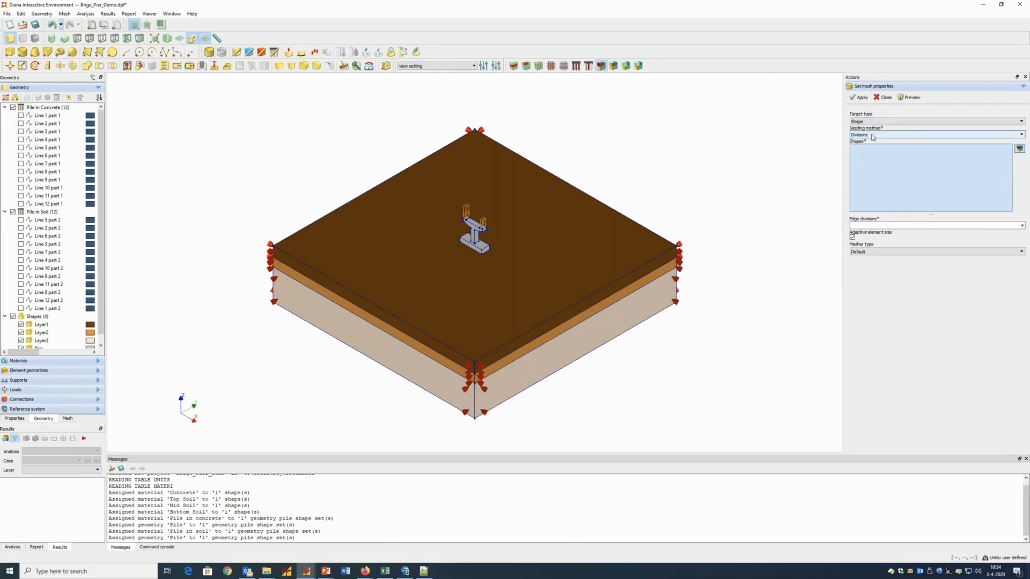
{"action": "left_click", "coordinate": [873, 135]}
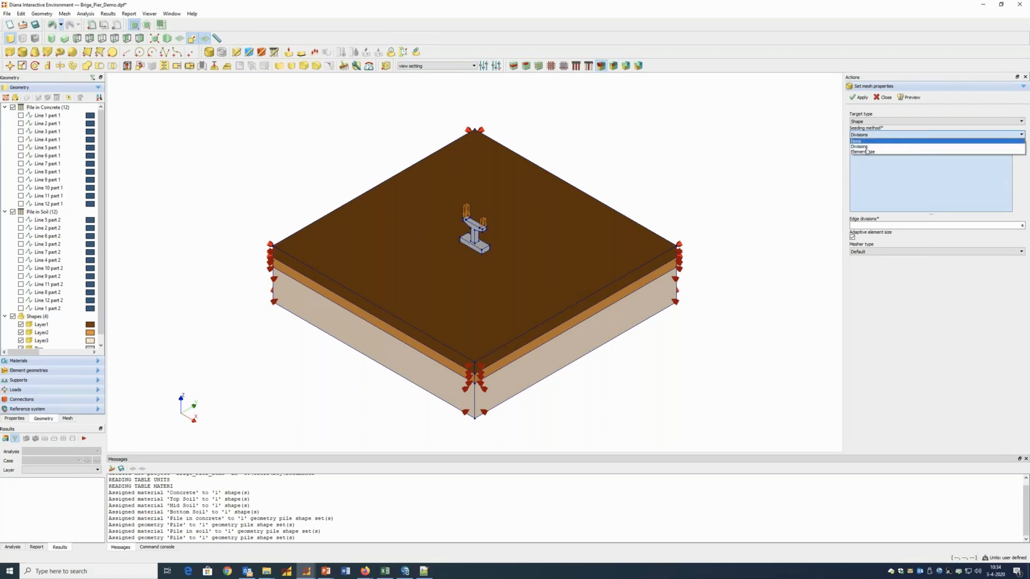
{"action": "left_click", "coordinate": [864, 149]}
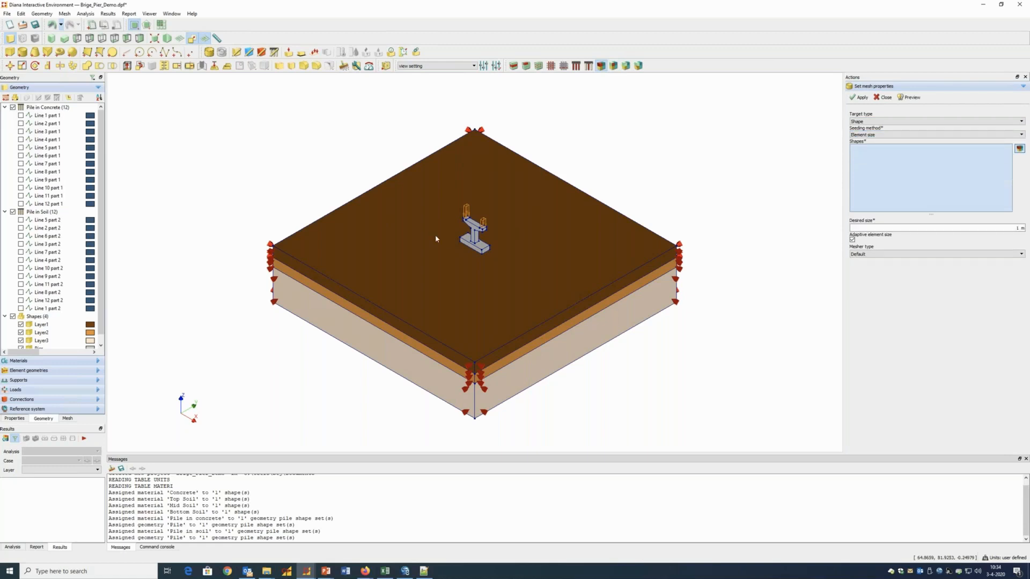
{"action": "left_click", "coordinate": [477, 229]}
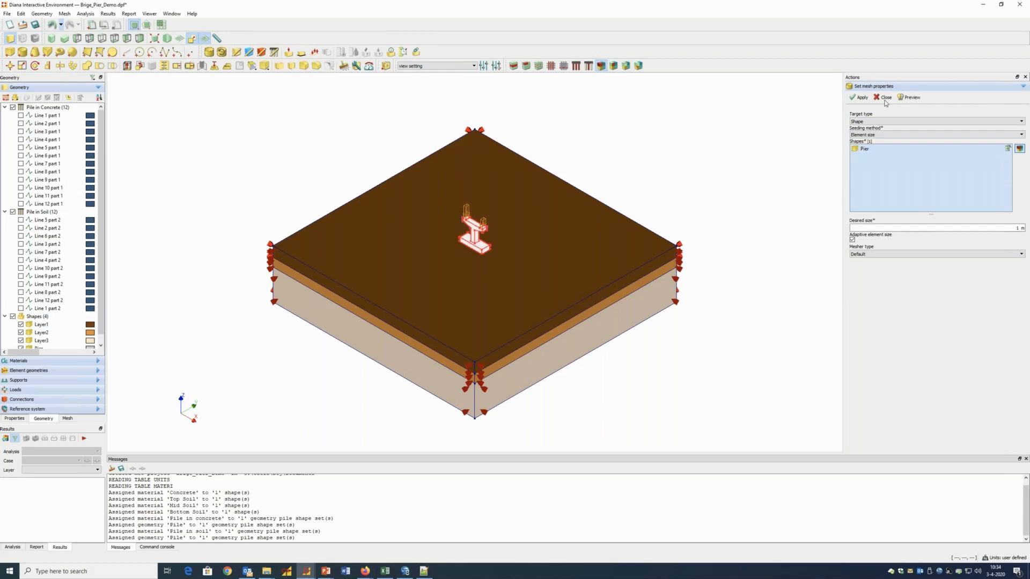
{"action": "left_click", "coordinate": [917, 99]}
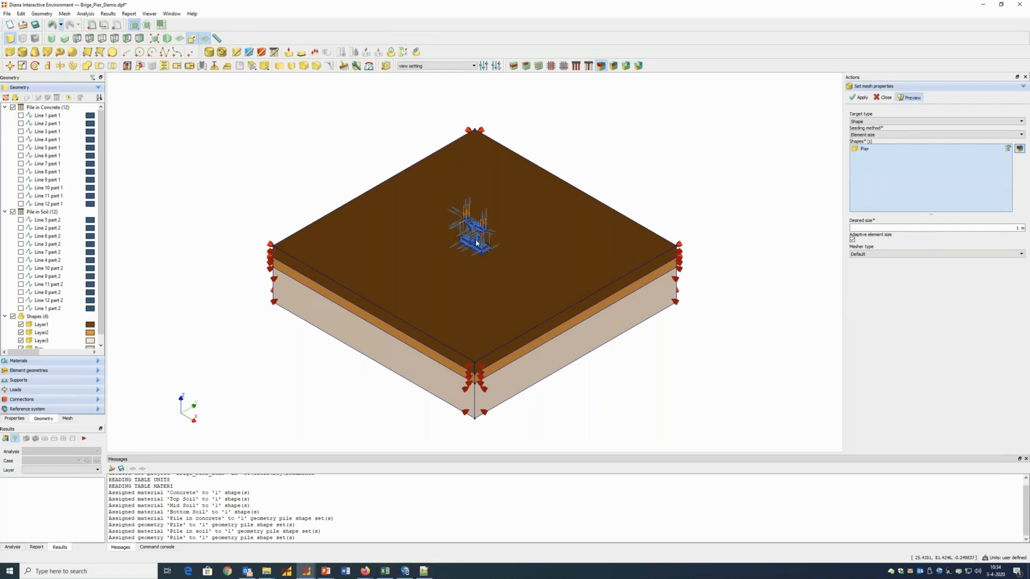
{"action": "scroll", "coordinate": [476, 241], "scroll_direction": "down", "scroll_amount": 1}
{"action": "scroll", "coordinate": [475, 241], "scroll_direction": "up", "scroll_amount": 6}
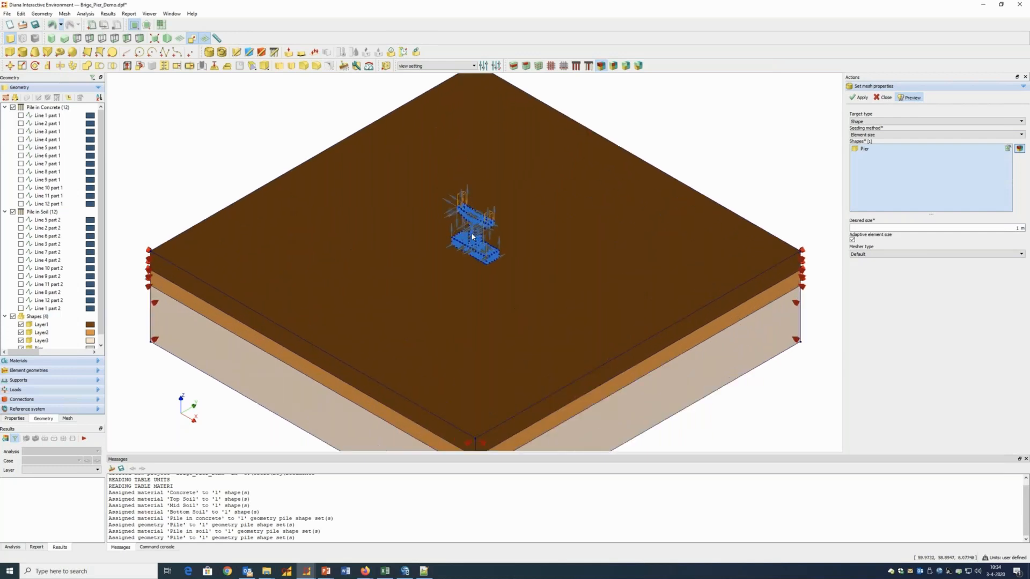
{"action": "scroll", "coordinate": [488, 214], "scroll_direction": "up", "scroll_amount": 2}
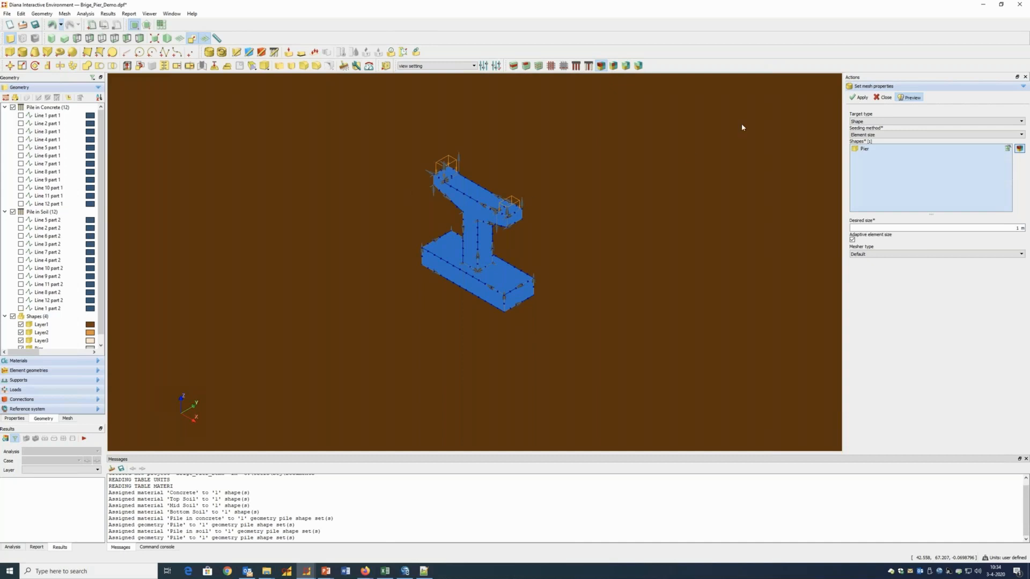
{"action": "left_click", "coordinate": [665, 124]}
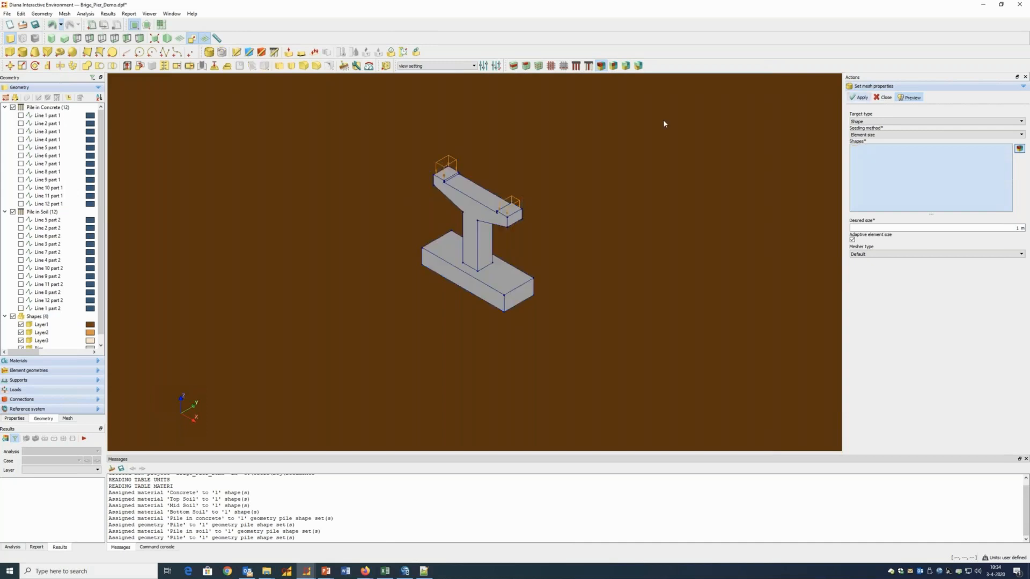
- Set the mesh seeding of the vertical corner edges of Layer1, Layer2 and Layer3 at all four soil corners to 8 divisions
{"action": "left_click", "coordinate": [157, 39]}
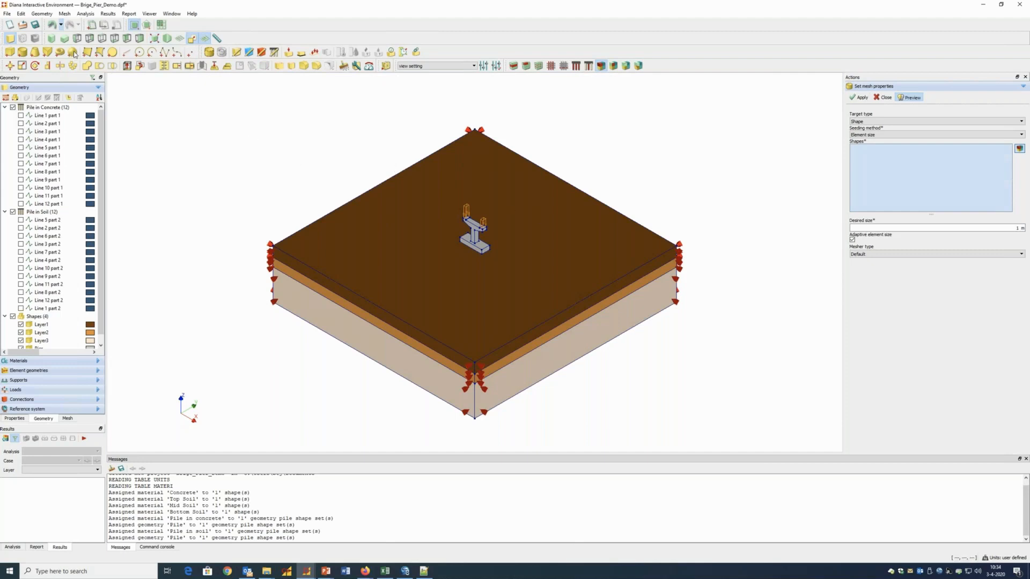
{"action": "left_click", "coordinate": [103, 39]}
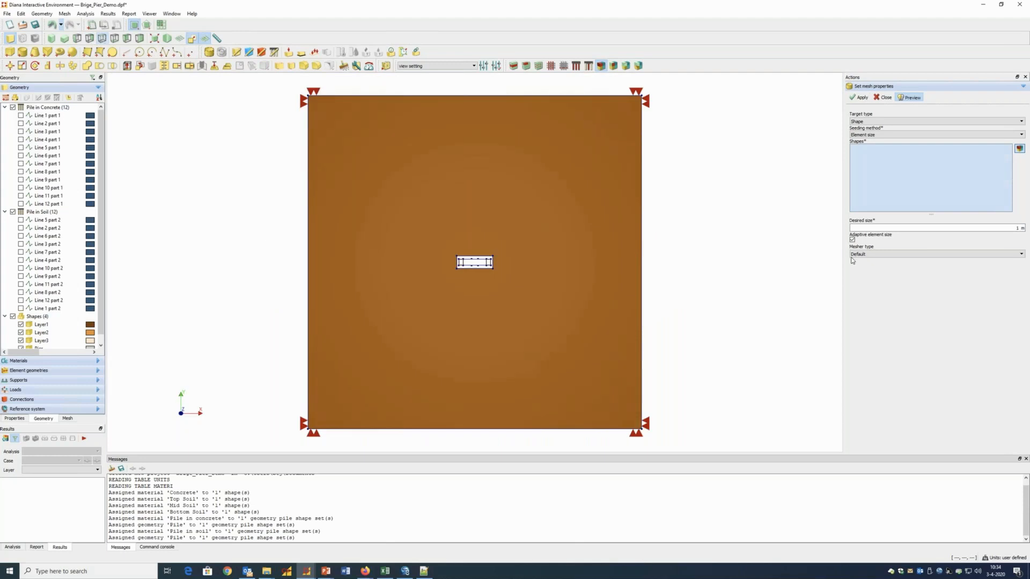
{"action": "left_click", "coordinate": [873, 122]}
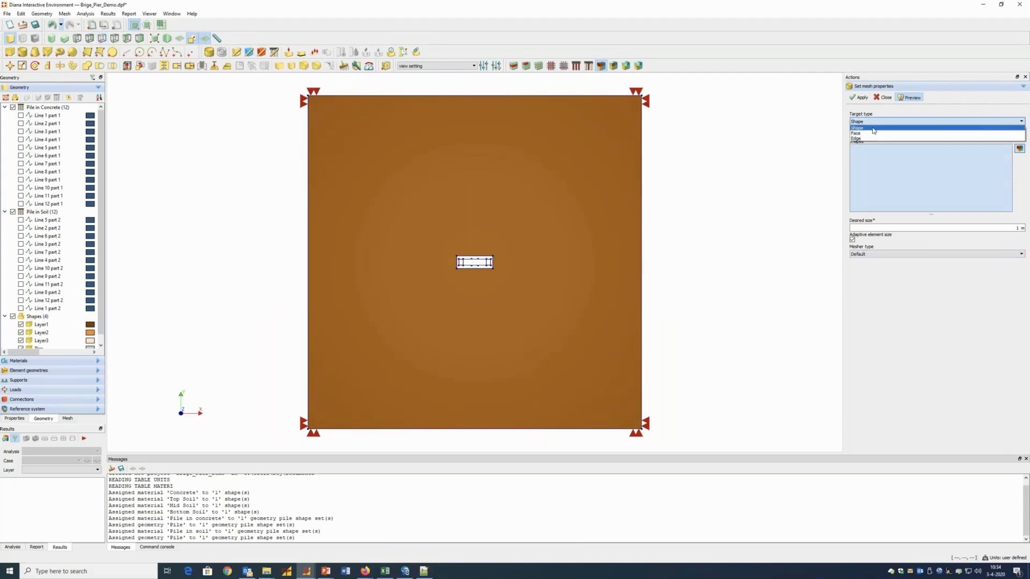
{"action": "left_click", "coordinate": [872, 138]}
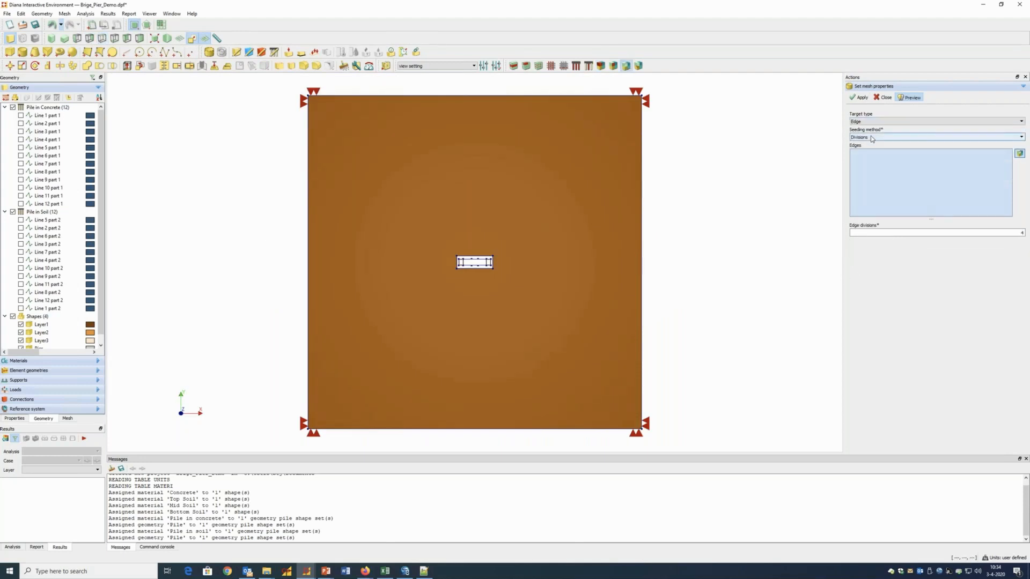
{"action": "left_click", "coordinate": [1009, 232]}
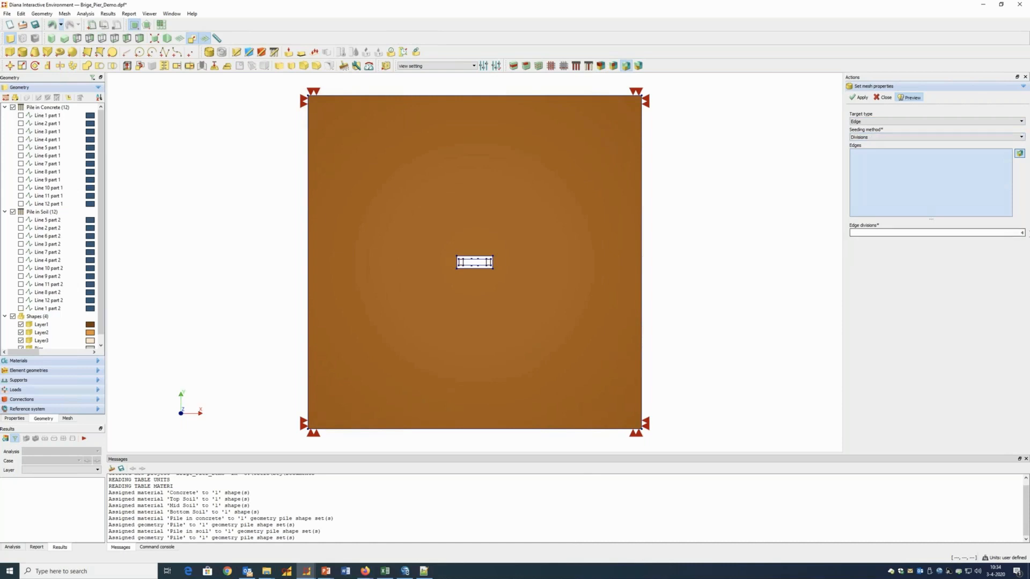
{"action": "double_click", "coordinate": [1022, 233]}
{"action": "type", "text": "8"}
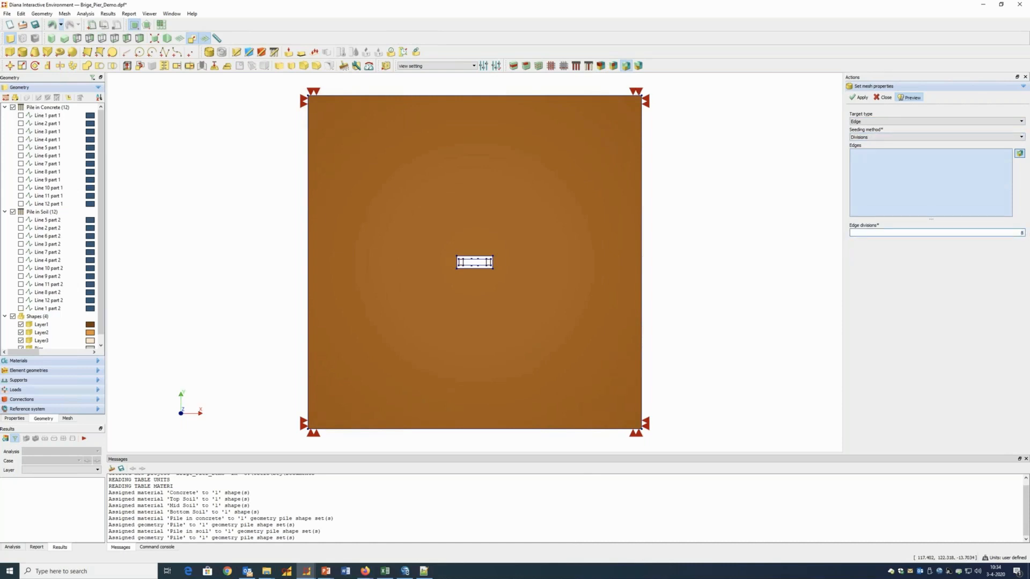
{"action": "left_click", "coordinate": [642, 100]}
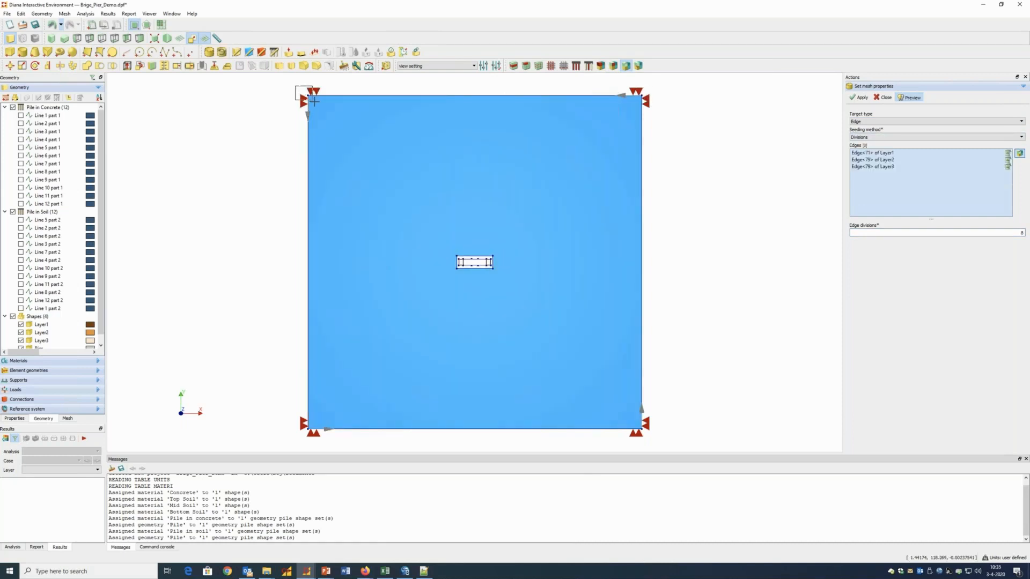
{"action": "left_click_drag", "start_coordinate": [296, 420], "coordinate": [314, 437]}
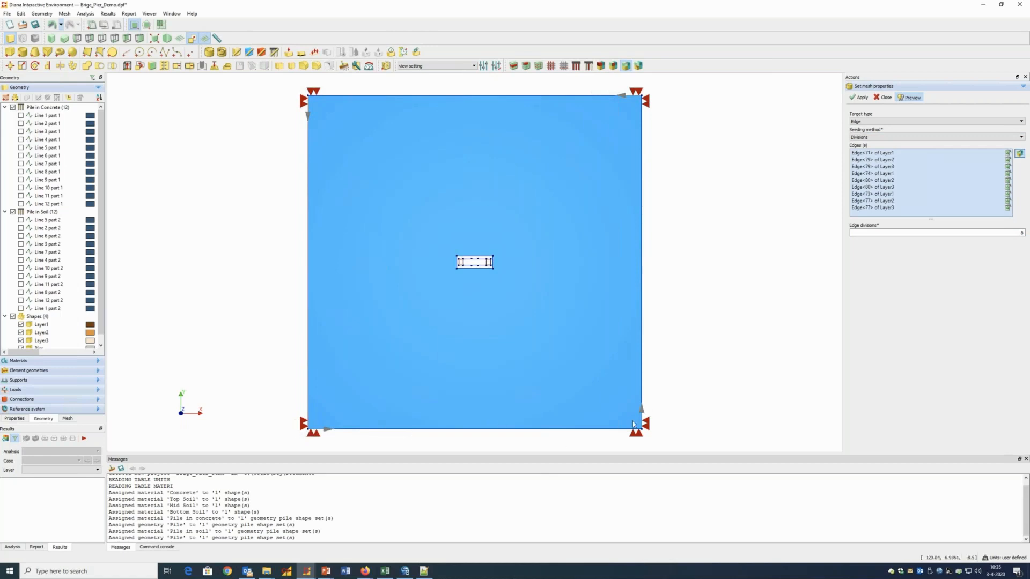
{"action": "left_click_drag", "start_coordinate": [632, 420], "coordinate": [655, 441]}
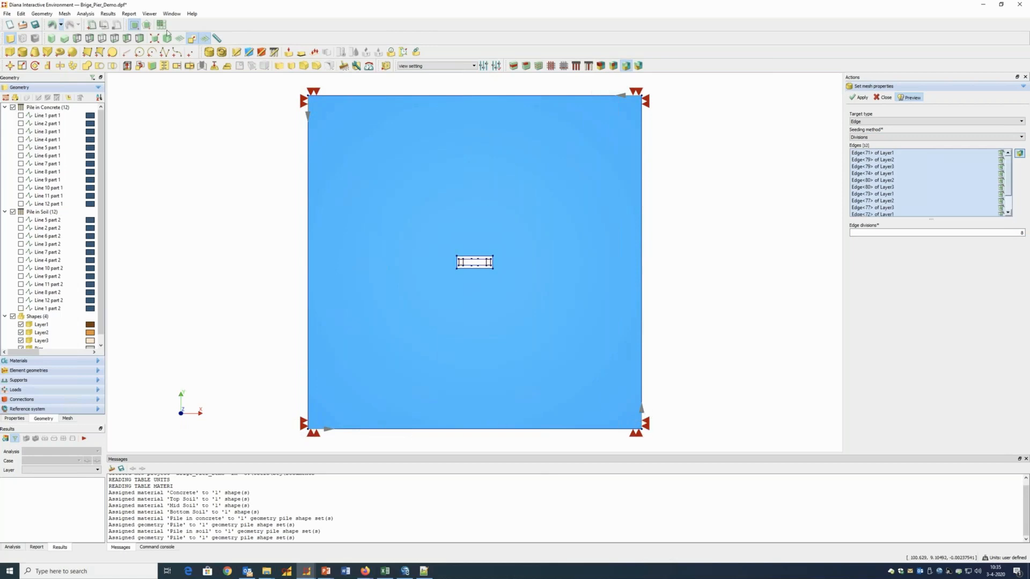
{"action": "left_click", "coordinate": [52, 36]}
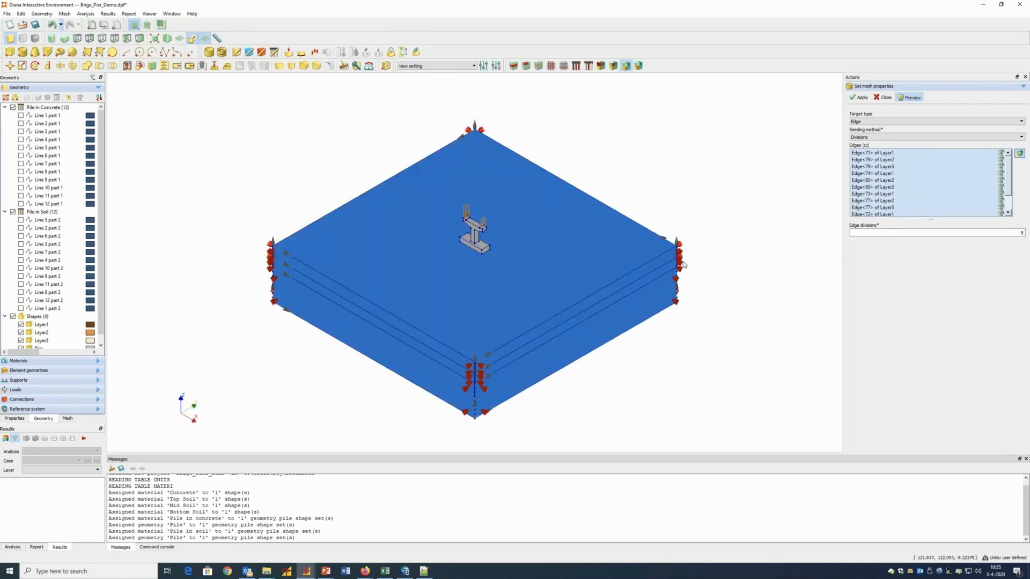
{"action": "scroll", "coordinate": [682, 262], "scroll_direction": "up", "scroll_amount": 4}
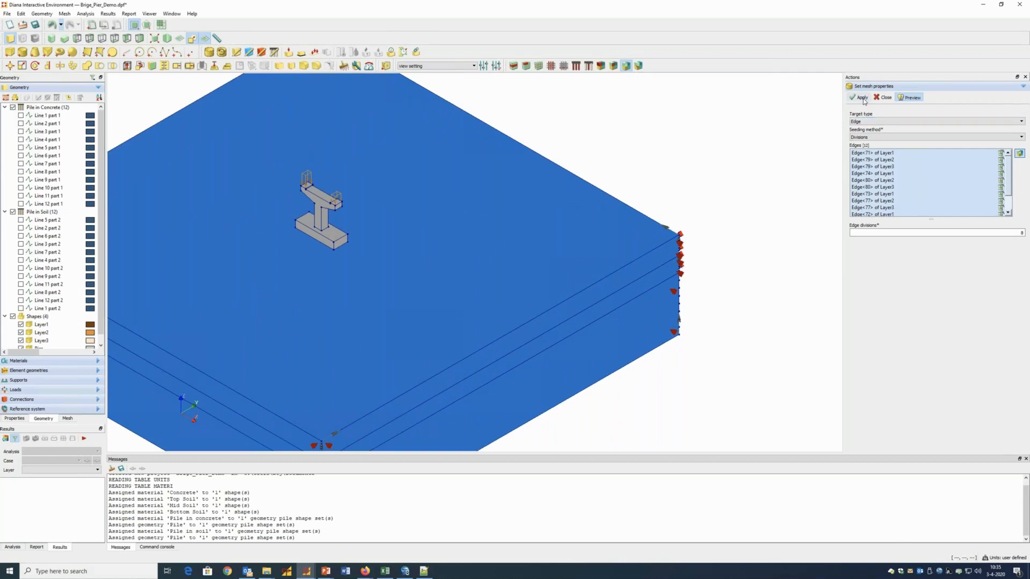
{"action": "left_click", "coordinate": [168, 107]}
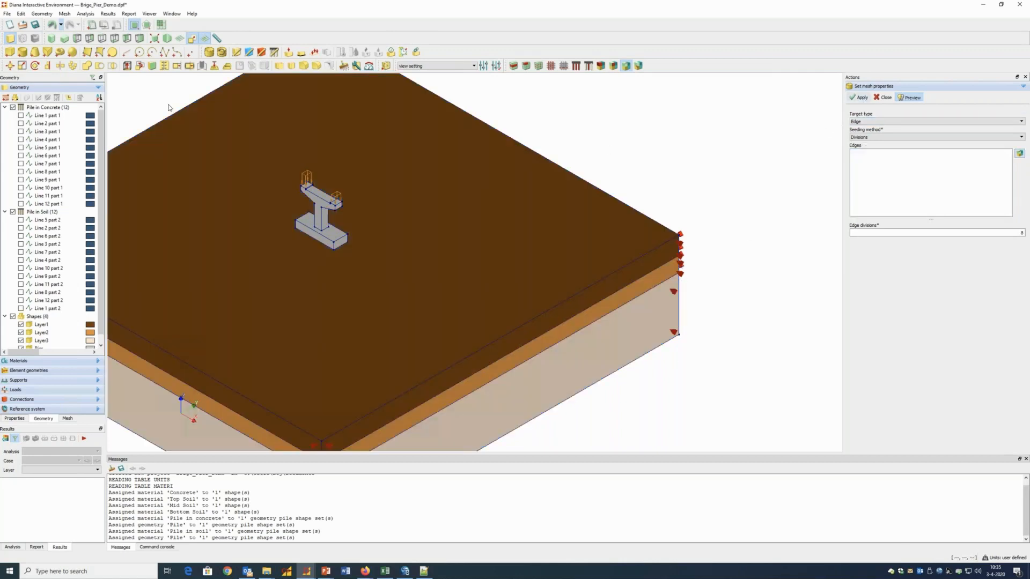
- Apply shape-based mesh seeding with 8 edge divisions to the Layer1, Layer2 and Layer3 shapes
{"action": "left_click", "coordinate": [155, 39]}
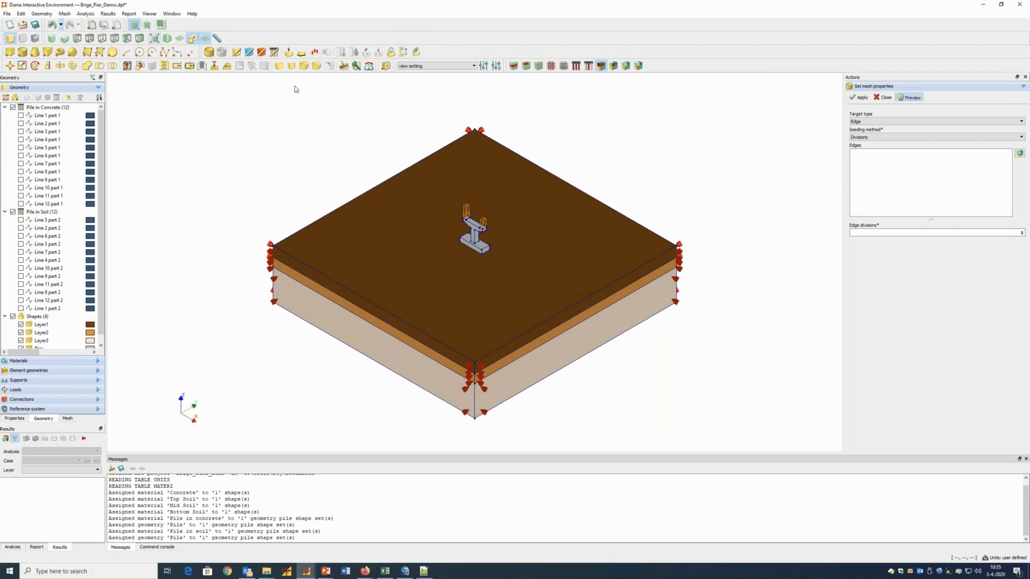
{"action": "left_click", "coordinate": [870, 123]}
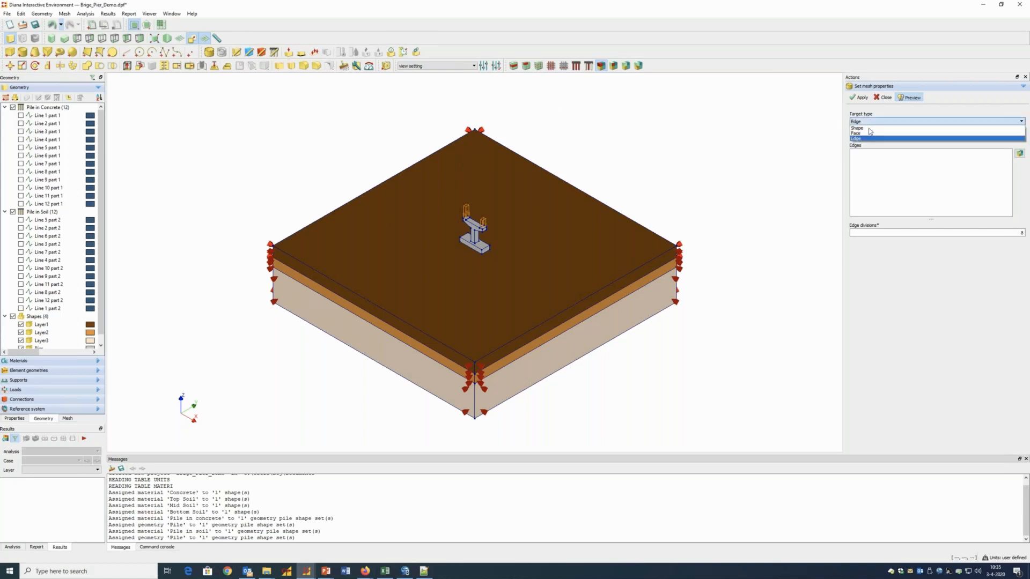
{"action": "left_click", "coordinate": [870, 134]}
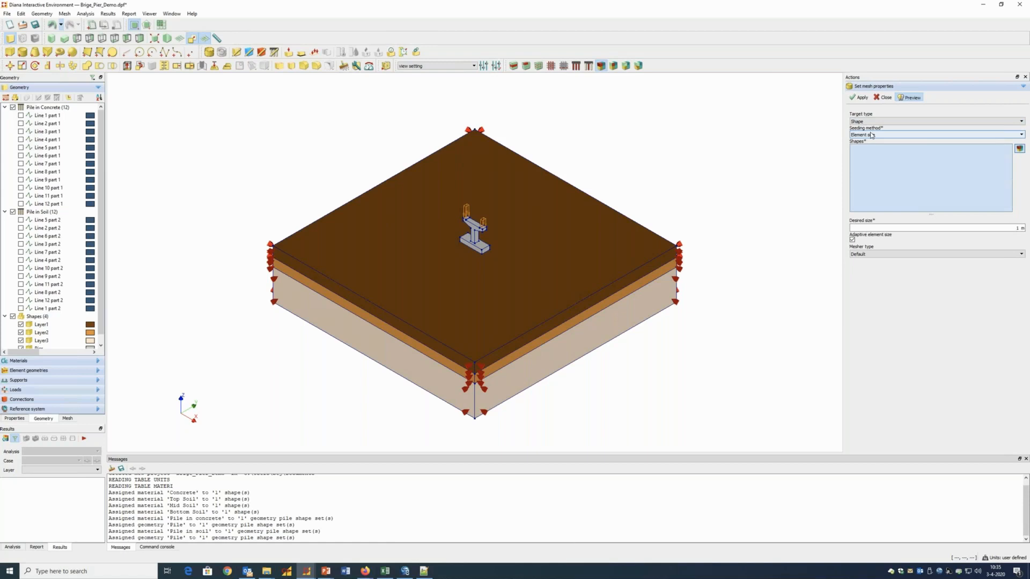
{"action": "left_click", "coordinate": [871, 136]}
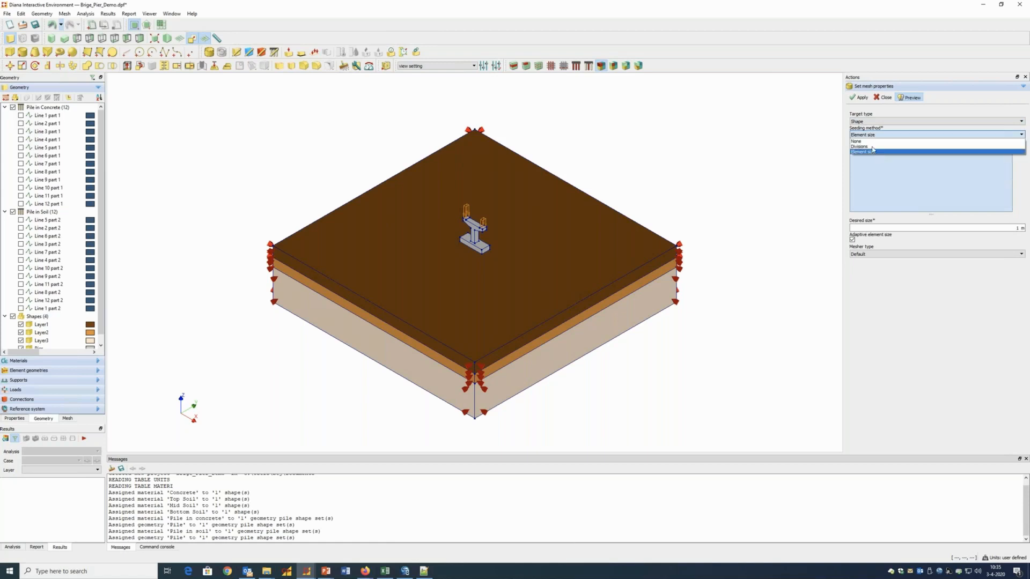
{"action": "left_click", "coordinate": [873, 149]}
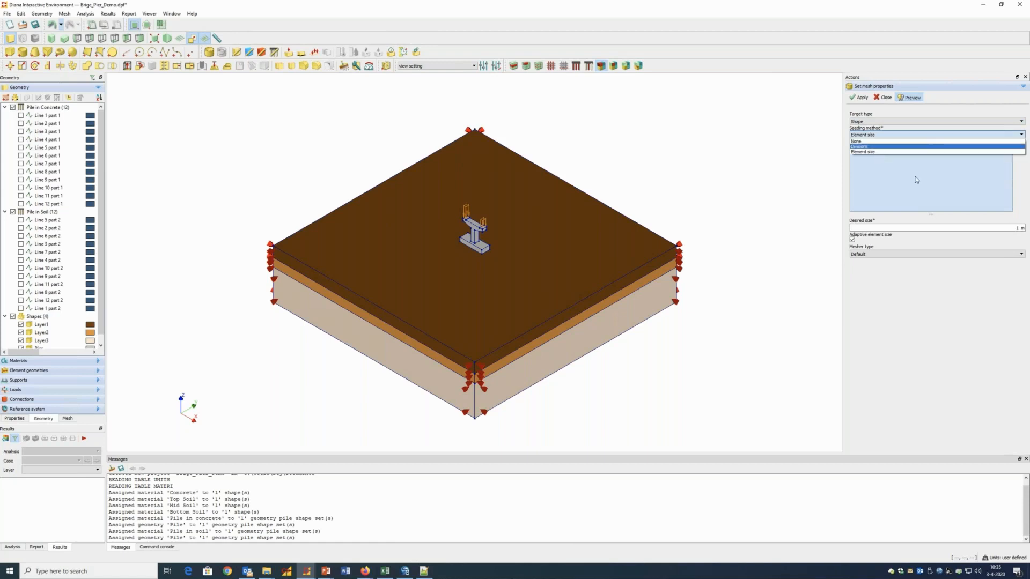
{"action": "left_click", "coordinate": [1022, 226]}
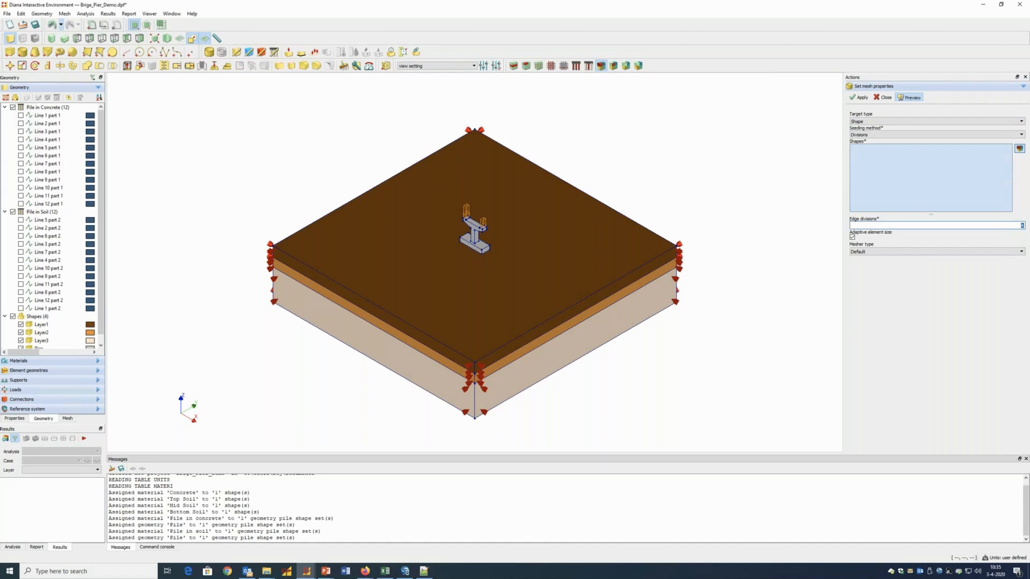
{"action": "left_click", "coordinate": [578, 299]}
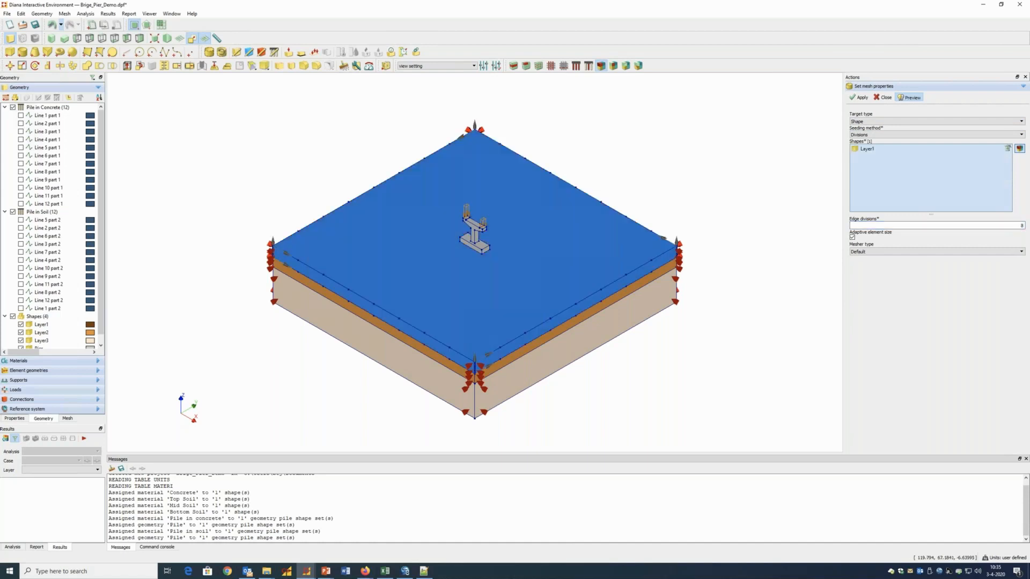
{"action": "left_click", "coordinate": [611, 326]}
{"action": "left_click", "coordinate": [613, 323]}
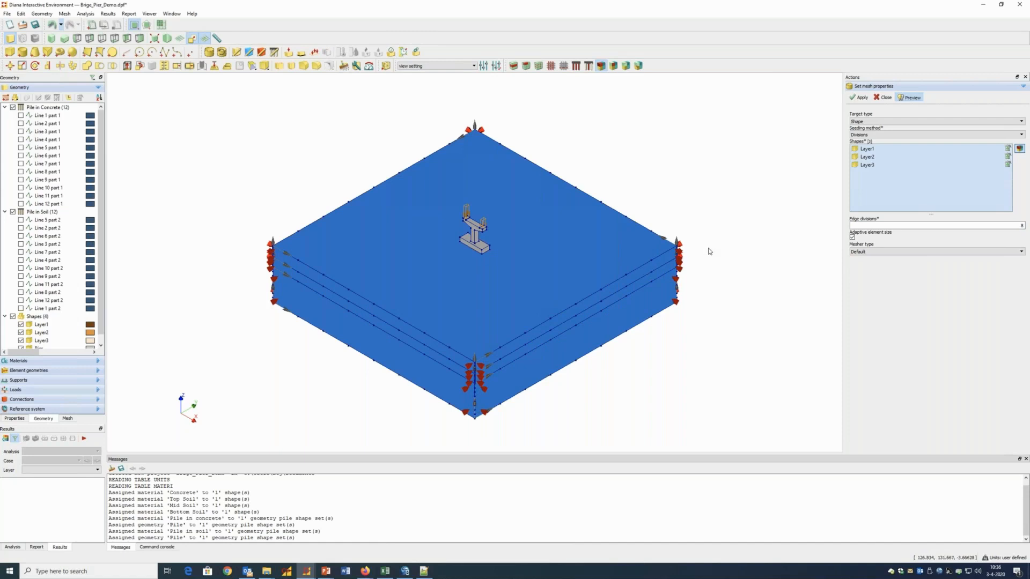
{"action": "left_click", "coordinate": [861, 98]}
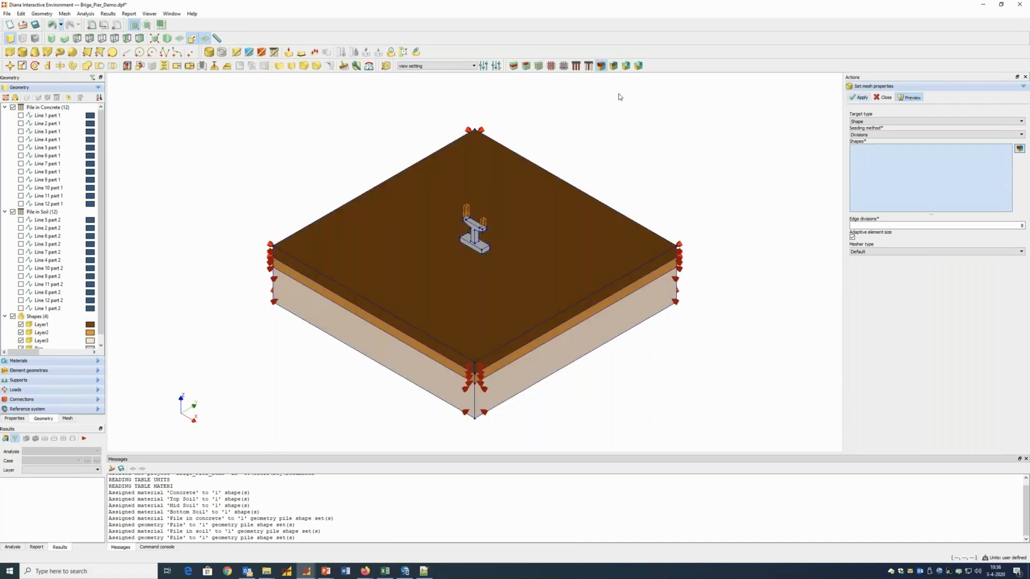
- Generate the mesh of the whole model and bring up the list of meshed shapes
{"action": "left_click", "coordinate": [386, 67]}
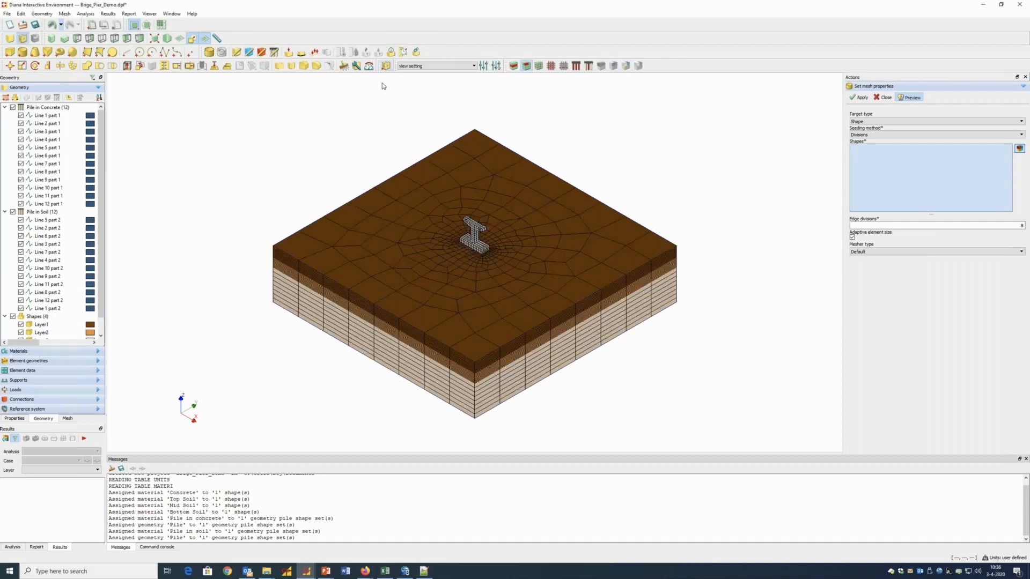
{"action": "left_click", "coordinate": [68, 418]}
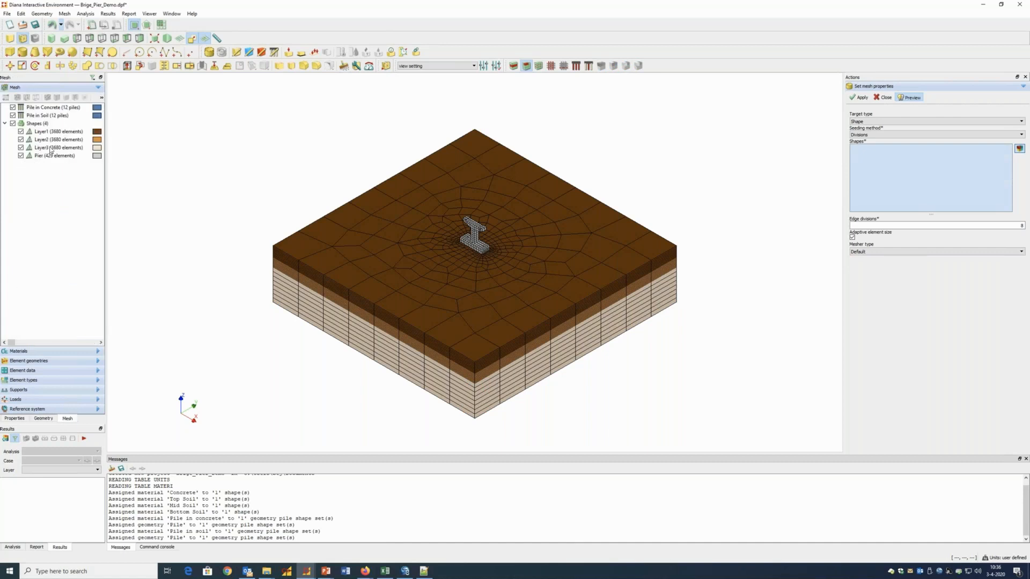
- Examine the mesh around the piles by hiding the soil layers and the pier, then show all shapes again and fit the view
{"action": "left_click", "coordinate": [20, 131]}
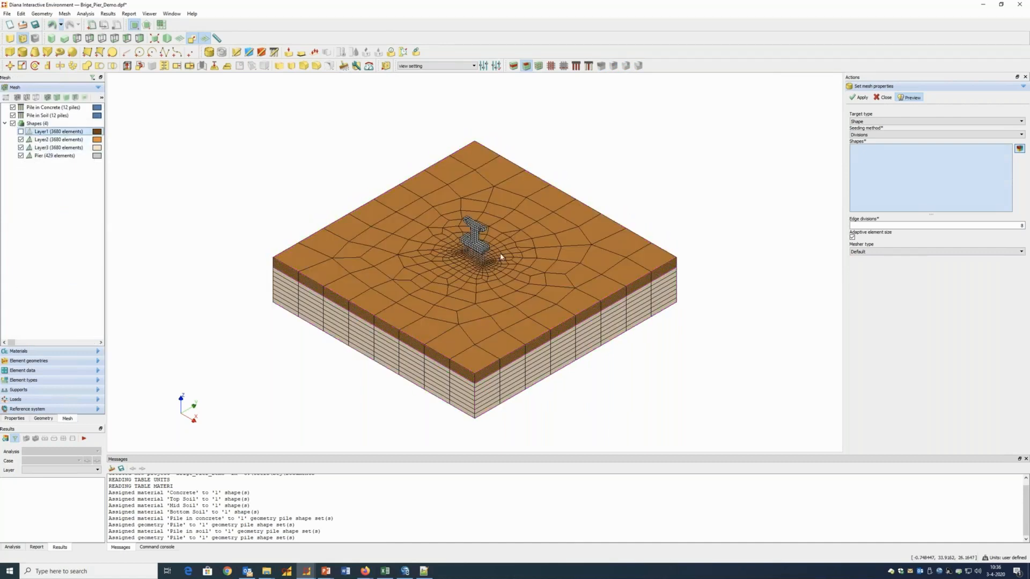
{"action": "scroll", "coordinate": [502, 257], "scroll_direction": "up", "scroll_amount": 5}
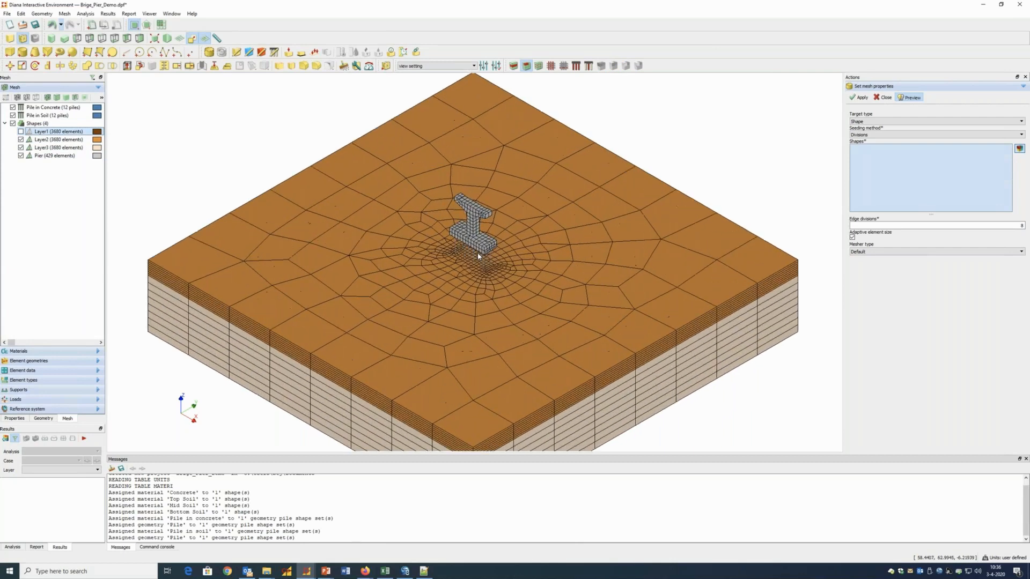
{"action": "scroll", "coordinate": [483, 256], "scroll_direction": "up", "scroll_amount": 3}
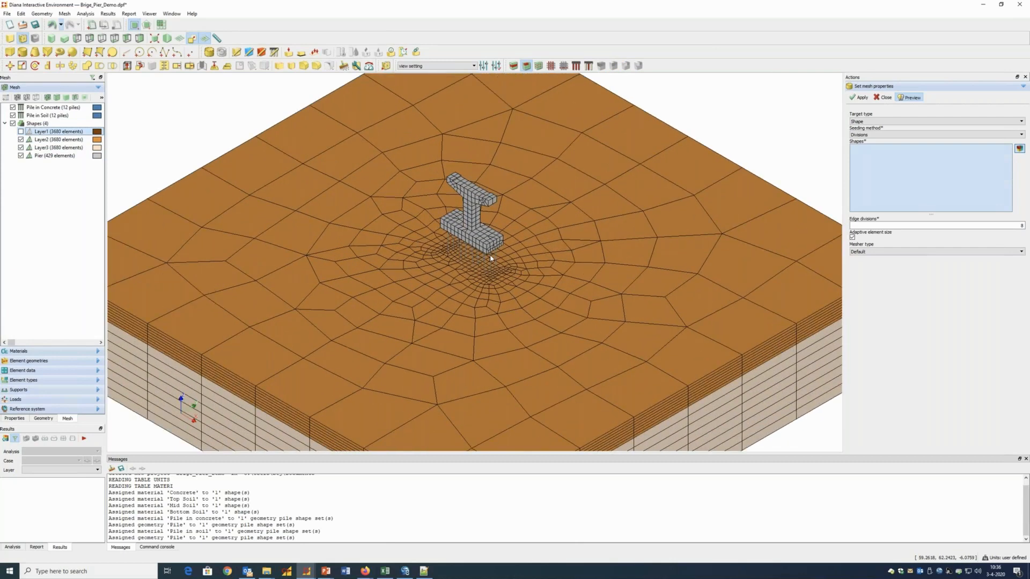
{"action": "scroll", "coordinate": [490, 258], "scroll_direction": "up", "scroll_amount": 2}
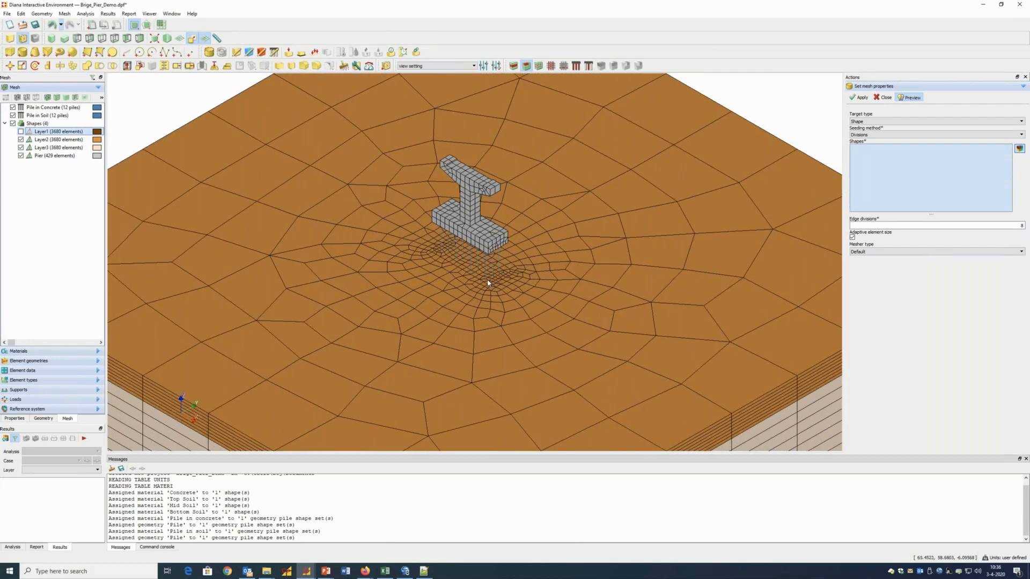
{"action": "scroll", "coordinate": [294, 225], "scroll_direction": "down", "scroll_amount": 8}
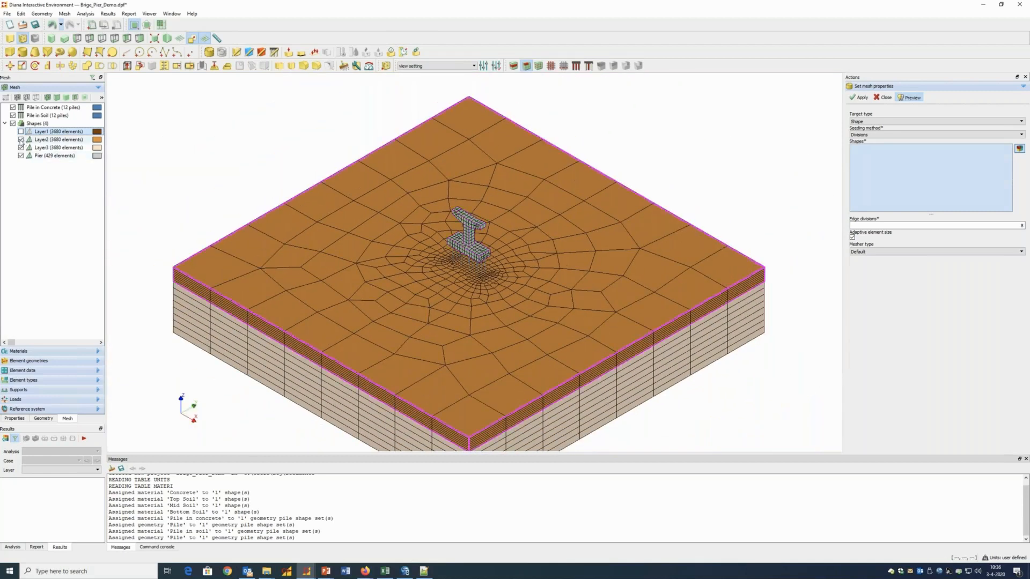
{"action": "left_click", "coordinate": [21, 140]}
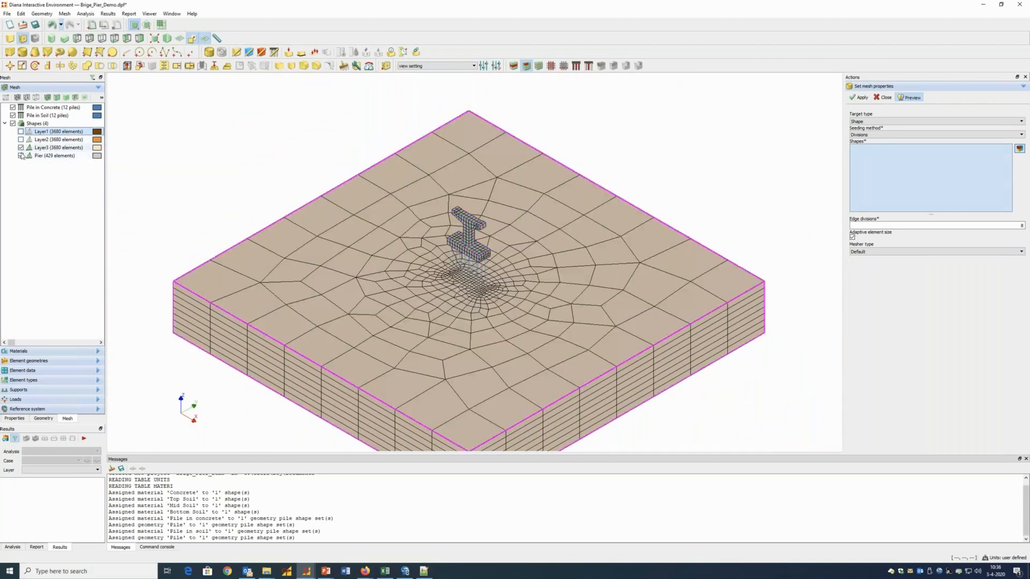
{"action": "left_click", "coordinate": [21, 148]}
{"action": "left_click", "coordinate": [21, 155]}
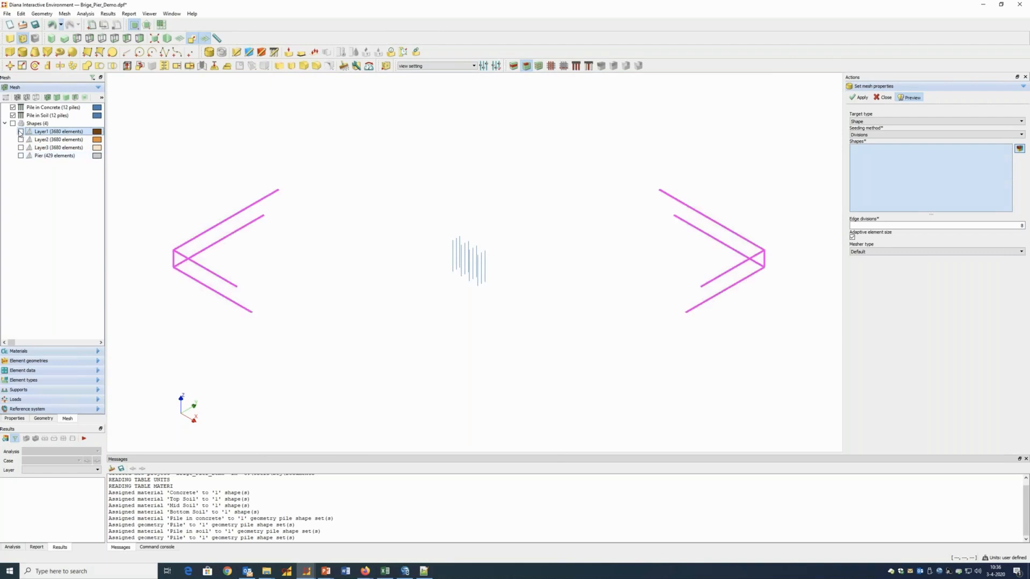
{"action": "left_click", "coordinate": [21, 132]}
{"action": "left_click", "coordinate": [21, 139]}
{"action": "left_click", "coordinate": [21, 148]}
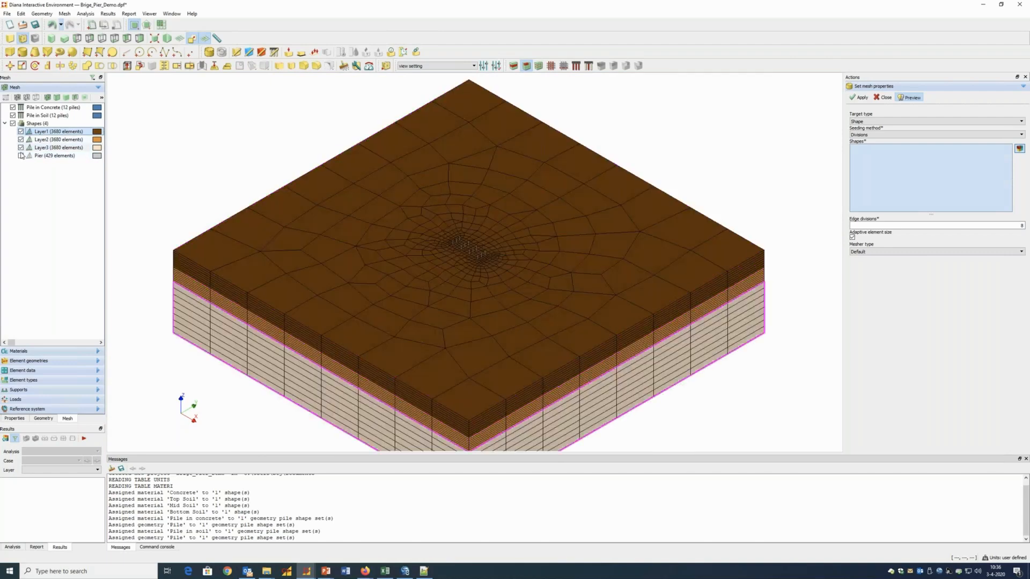
{"action": "left_click", "coordinate": [21, 156]}
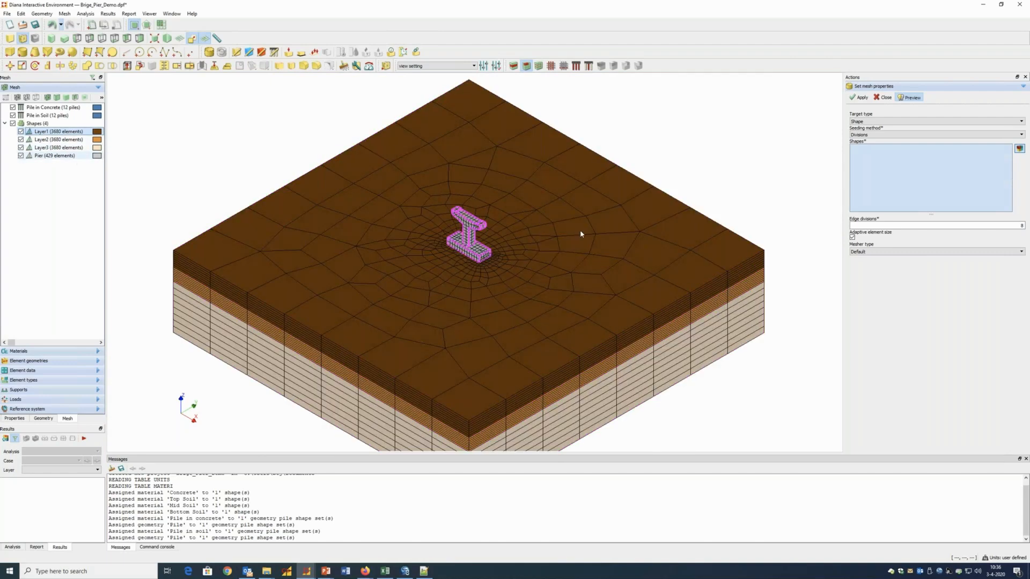
{"action": "left_click", "coordinate": [156, 38]}
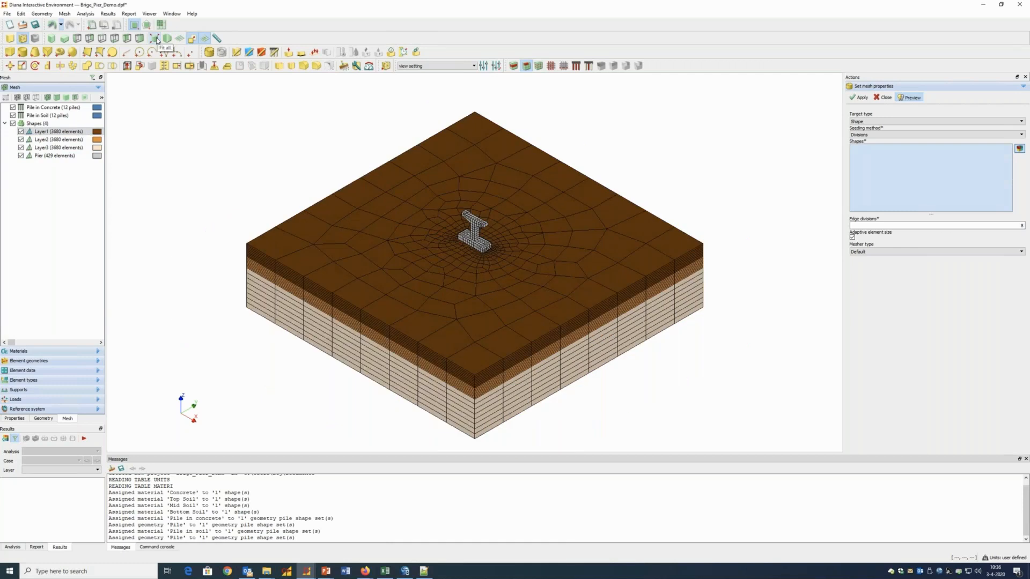
- Create a new analysis with a staged construction command, enlarge the analysis tree and expand that command
{"action": "left_click", "coordinate": [12, 547]}
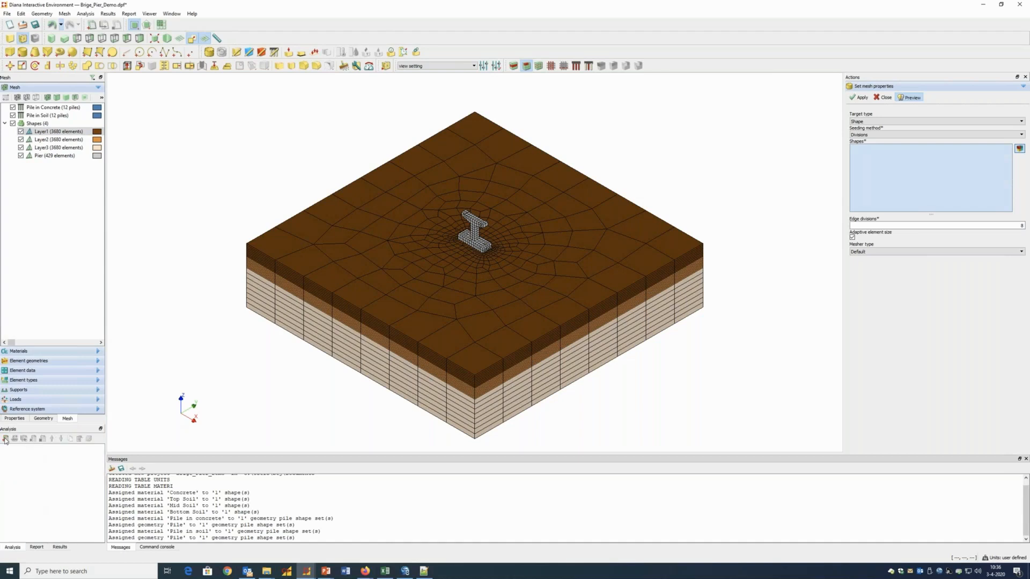
{"action": "left_click", "coordinate": [6, 439]}
{"action": "right_click", "coordinate": [24, 450]}
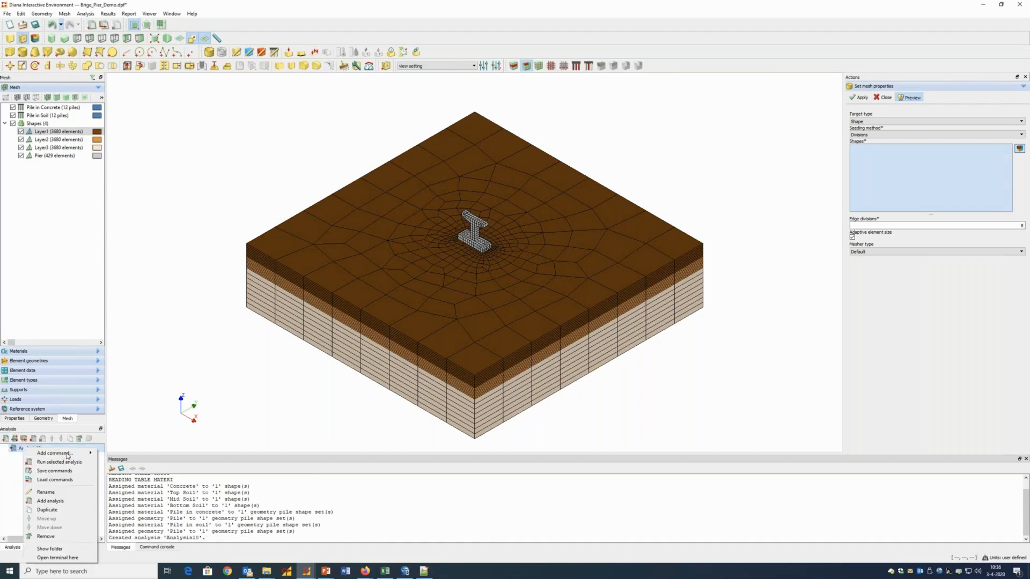
{"action": "mouse_move", "coordinate": [78, 454]}
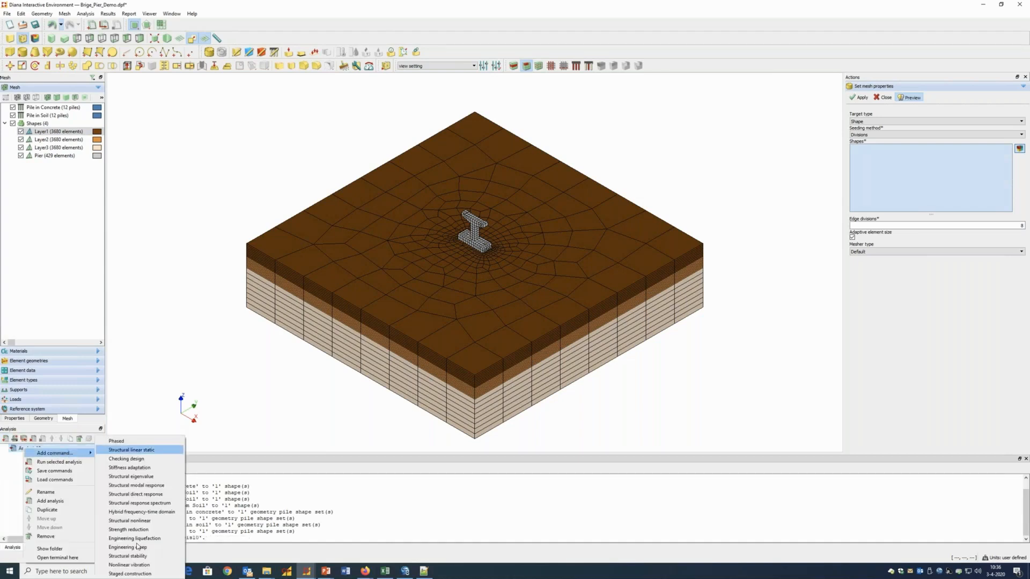
{"action": "left_click", "coordinate": [142, 574]}
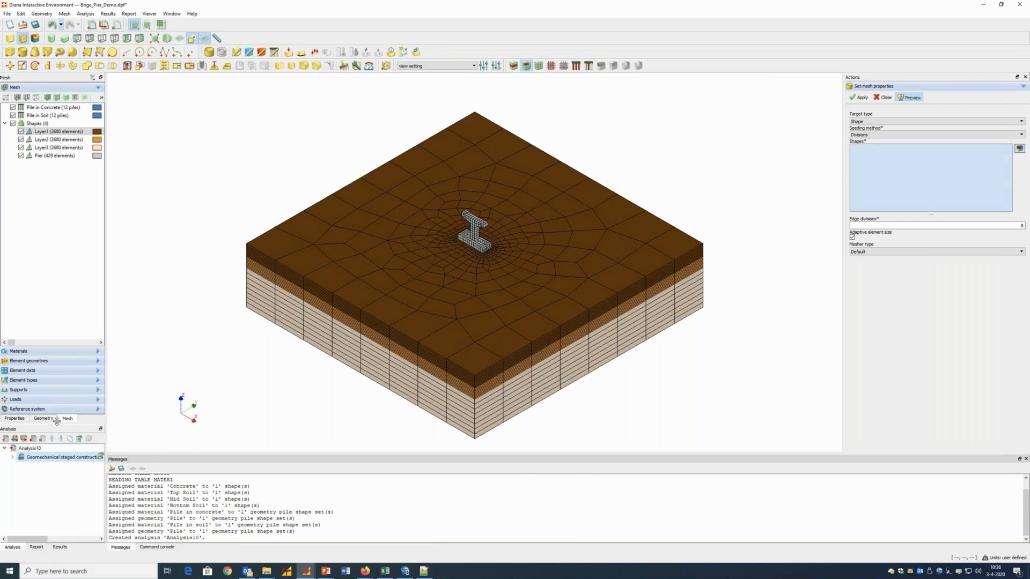
{"action": "left_click_drag", "start_coordinate": [56, 425], "coordinate": [69, 186]}
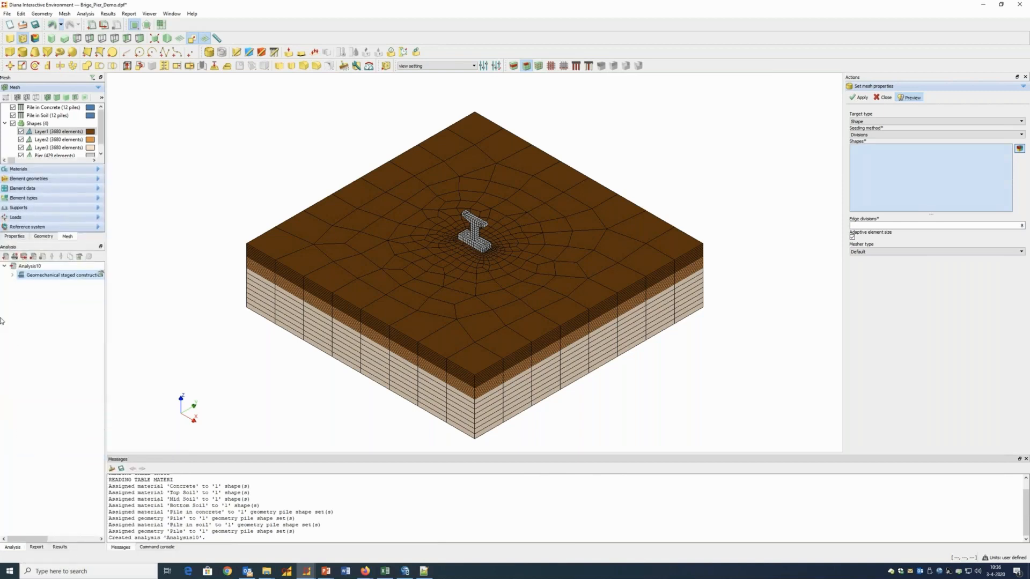
{"action": "left_click", "coordinate": [13, 276]}
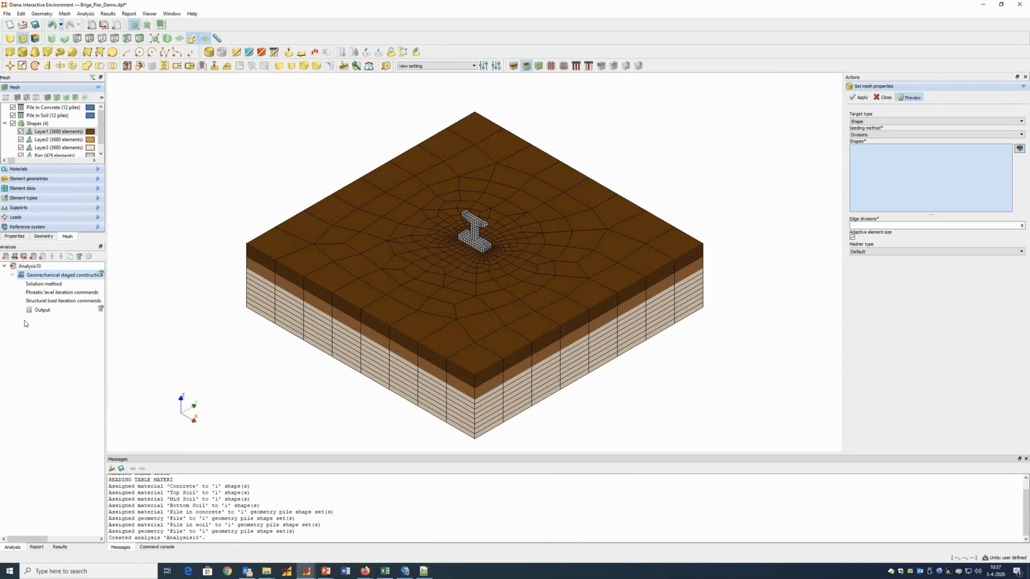
- Add a construction stage to the geomechanical staged construction analysis and name it Initialization
{"action": "right_click", "coordinate": [51, 276]}
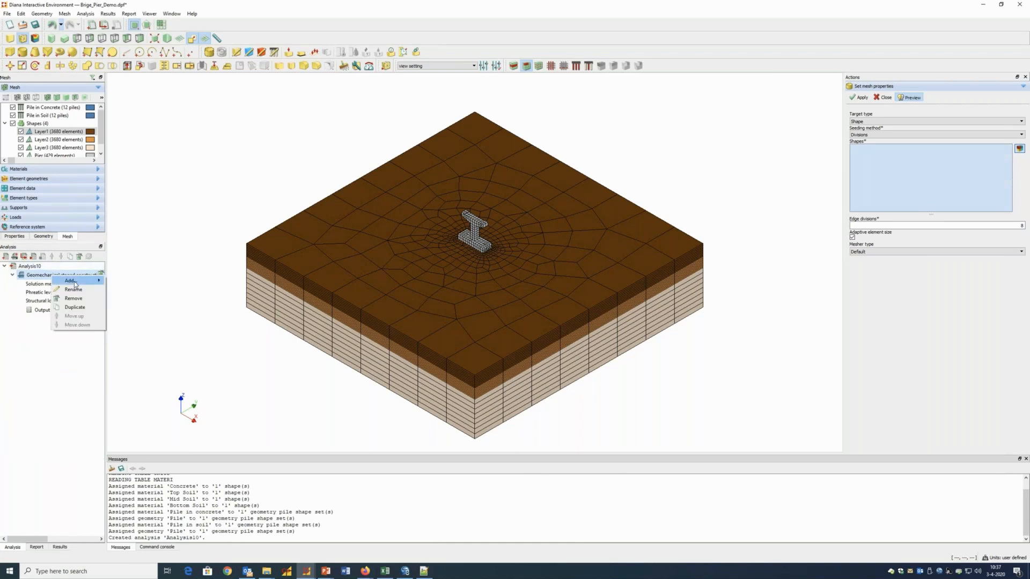
{"action": "mouse_move", "coordinate": [75, 281]}
{"action": "left_click", "coordinate": [123, 300]}
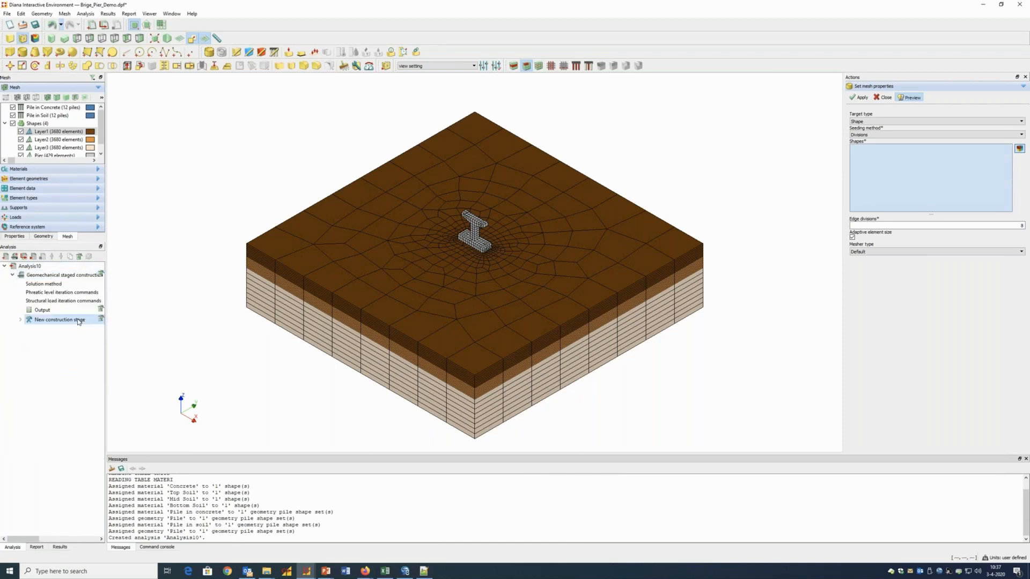
{"action": "left_click", "coordinate": [78, 320]}
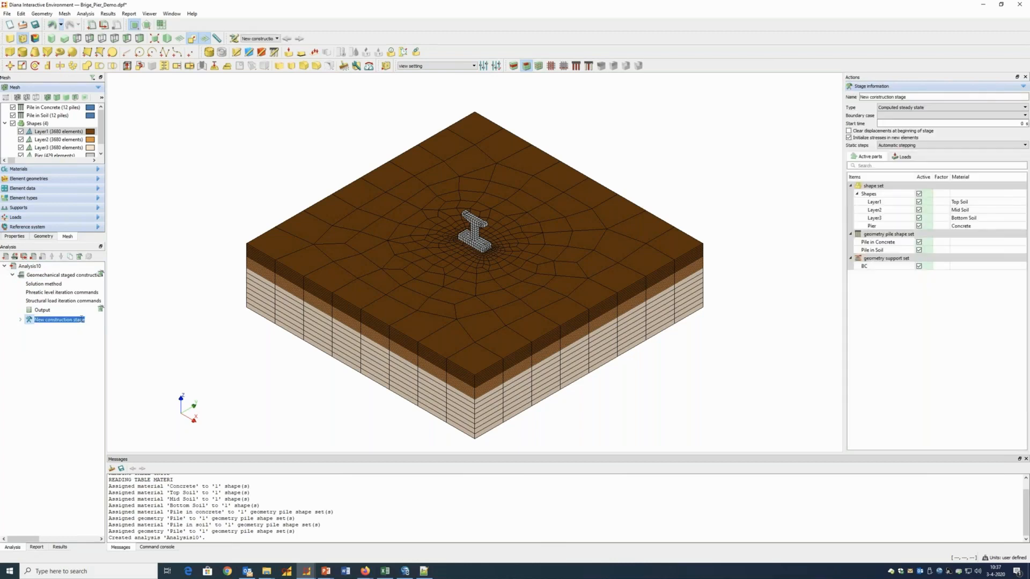
{"action": "type", "text": "Initialization"}
- Set the Initialization stage to No water present and deactivate Pier, Pile in Concrete and Pile in Soil
{"action": "left_click", "coordinate": [39, 329]}
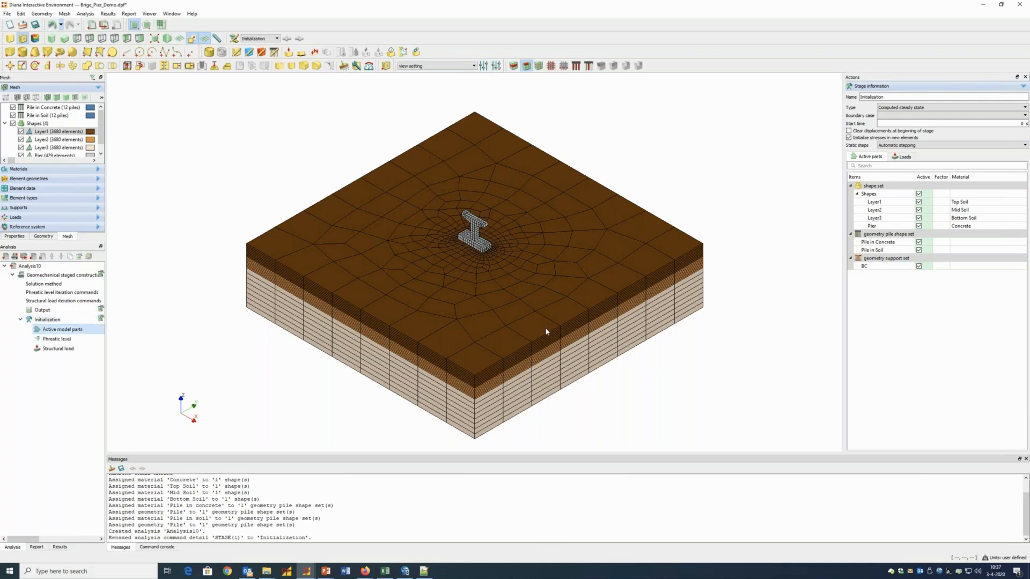
{"action": "left_click", "coordinate": [908, 109]}
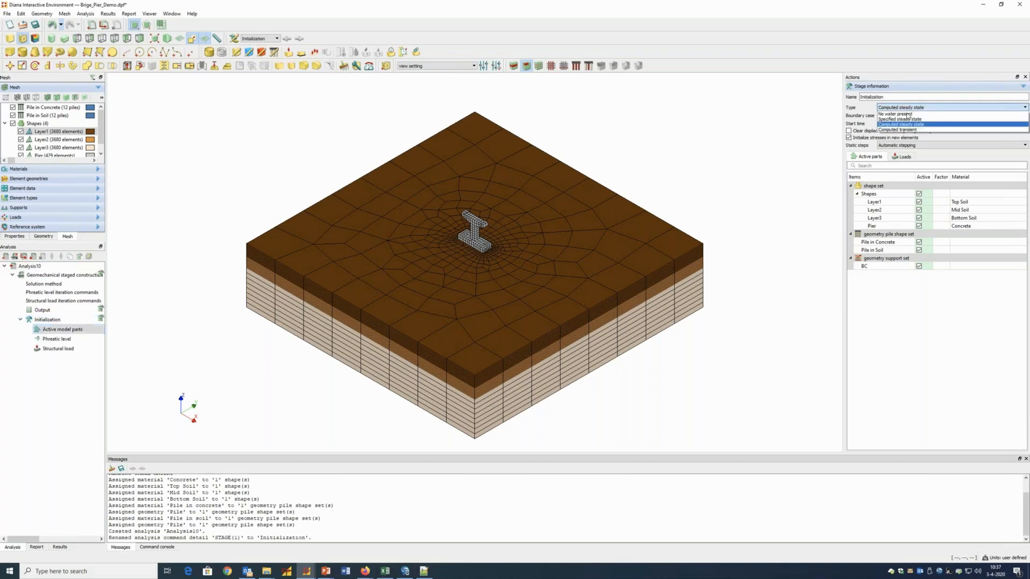
{"action": "left_click", "coordinate": [909, 115]}
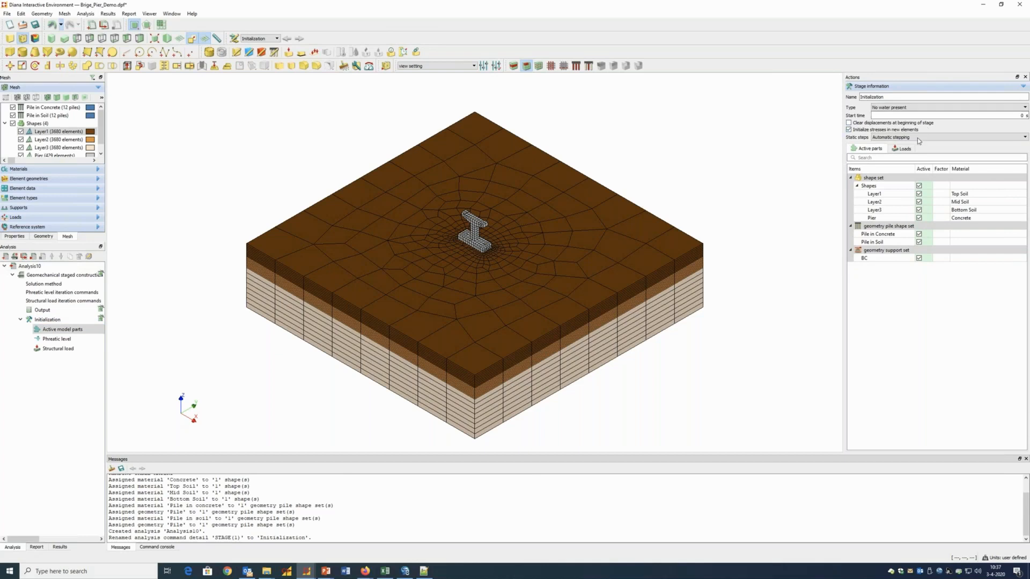
{"action": "left_click", "coordinate": [919, 218]}
{"action": "left_click", "coordinate": [919, 234]}
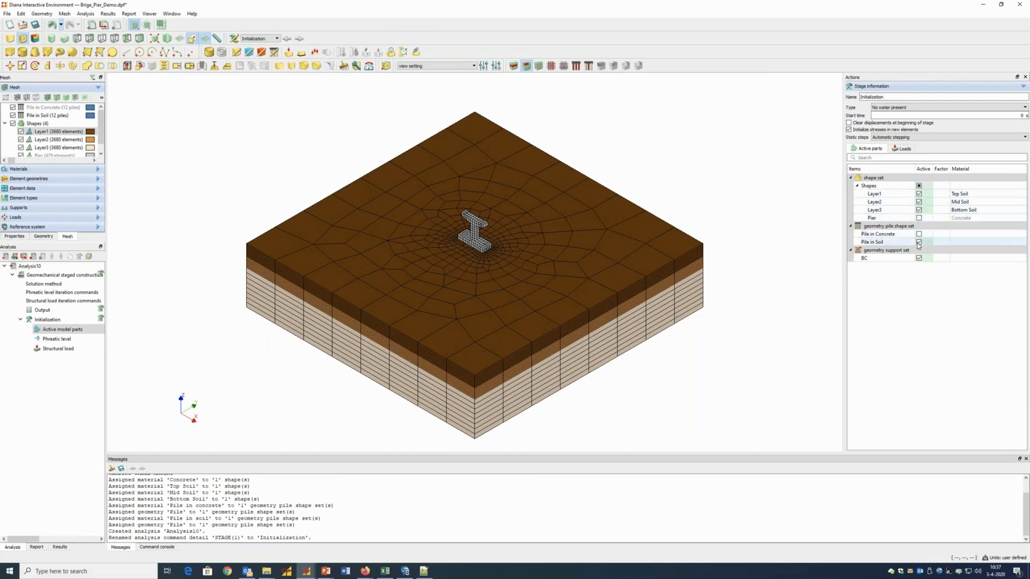
{"action": "left_click", "coordinate": [919, 242]}
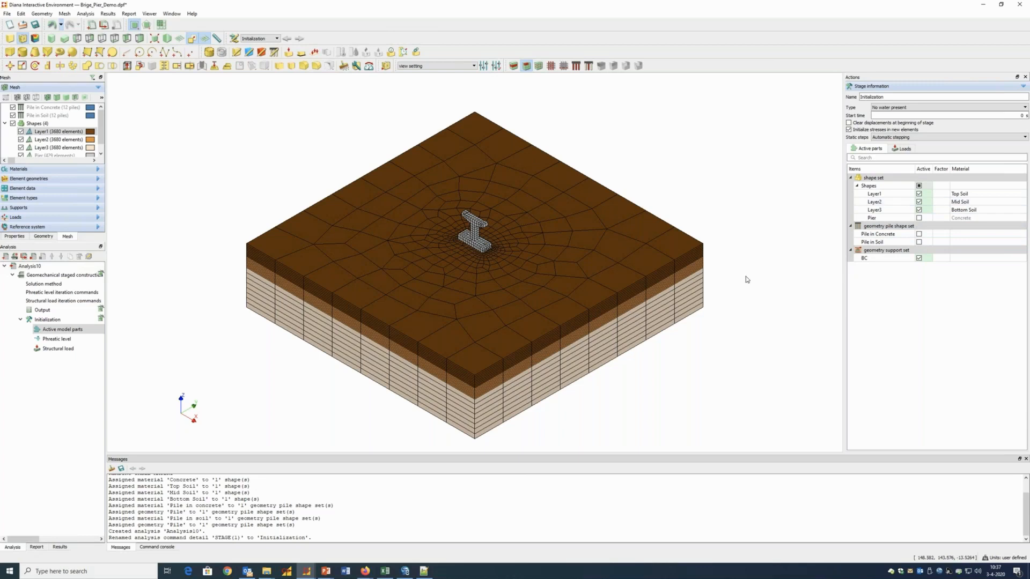
- Duplicate the Initialization stage and name the copy Pier and Piles
{"action": "right_click", "coordinate": [58, 321]}
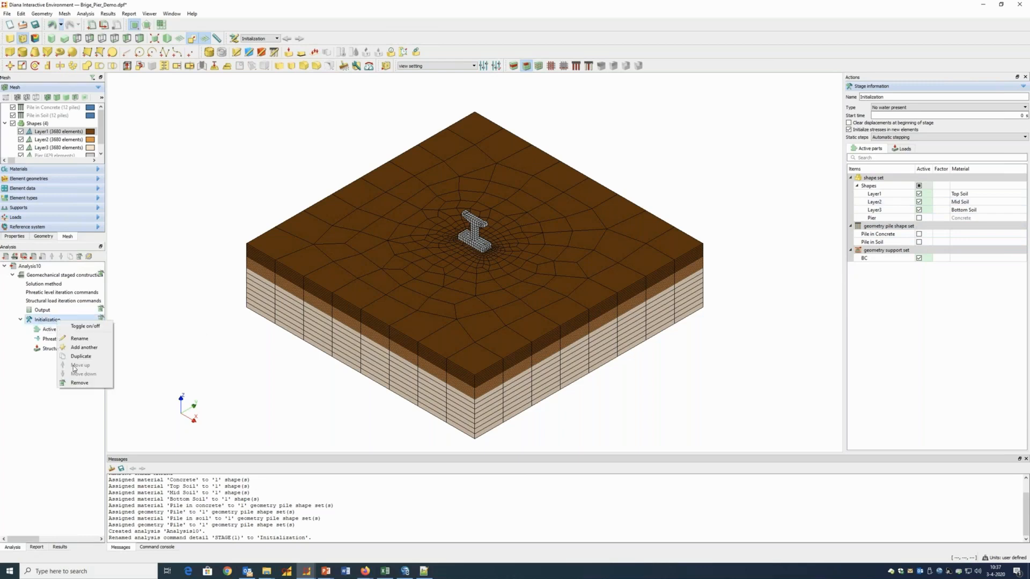
{"action": "left_click", "coordinate": [77, 361]}
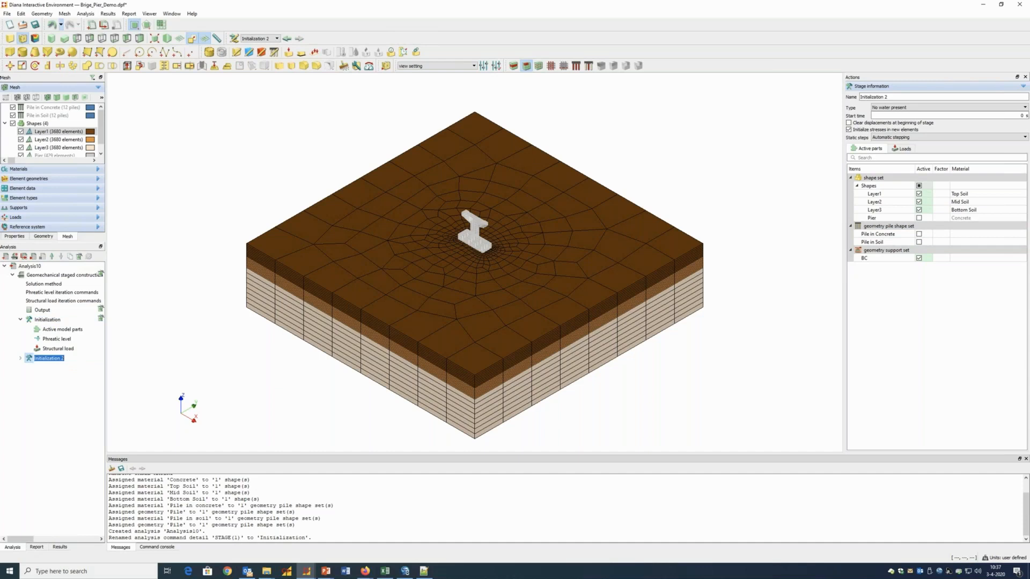
{"action": "type", "text": "Pier and Piles"}
{"action": "key", "text": "Return"}
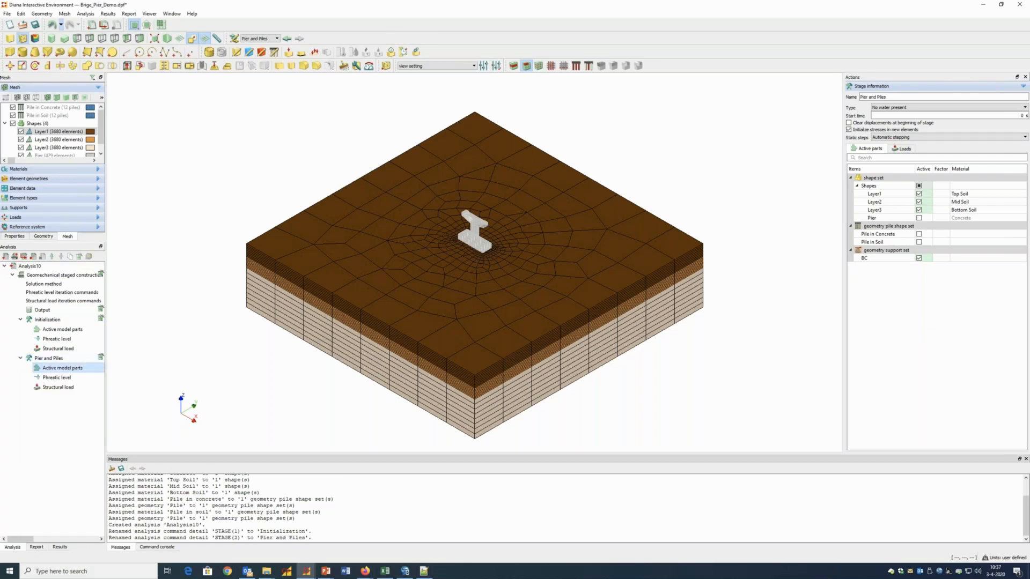
- In the Pier and Piles stage, turn off stress initialization in new elements and activate Pier, Pile in Concrete and Pile in Soil
{"action": "left_click", "coordinate": [848, 130]}
{"action": "left_click", "coordinate": [919, 218]}
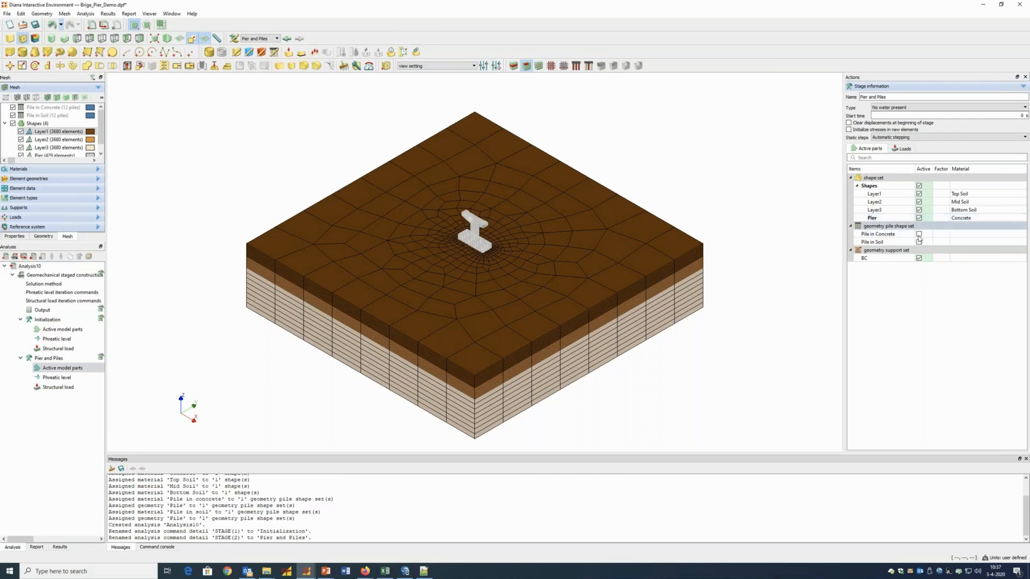
{"action": "left_click", "coordinate": [919, 234]}
{"action": "left_click", "coordinate": [919, 242]}
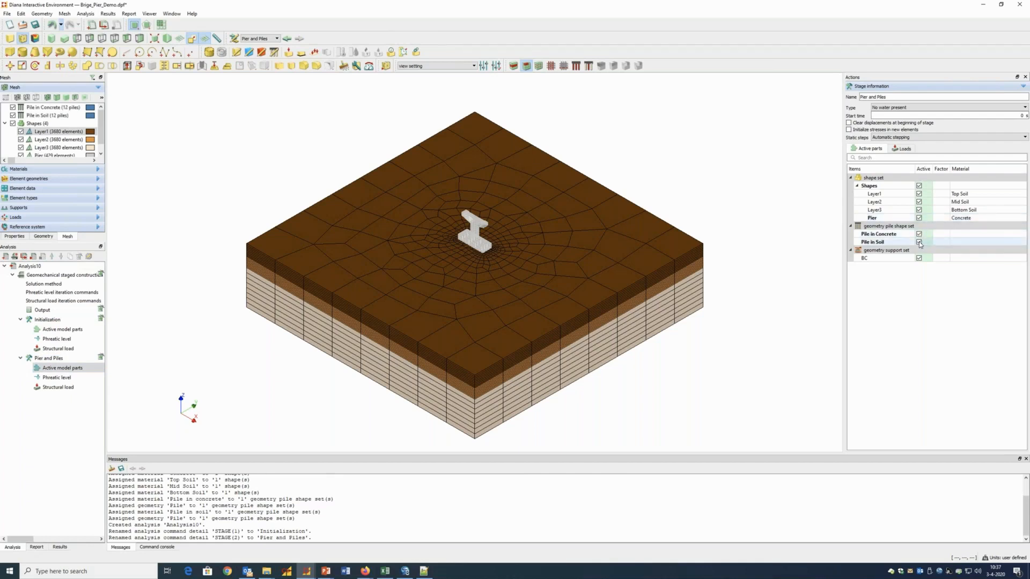
- Duplicate the Pier and Piles stage and name the copy Deck loading
{"action": "right_click", "coordinate": [37, 359]}
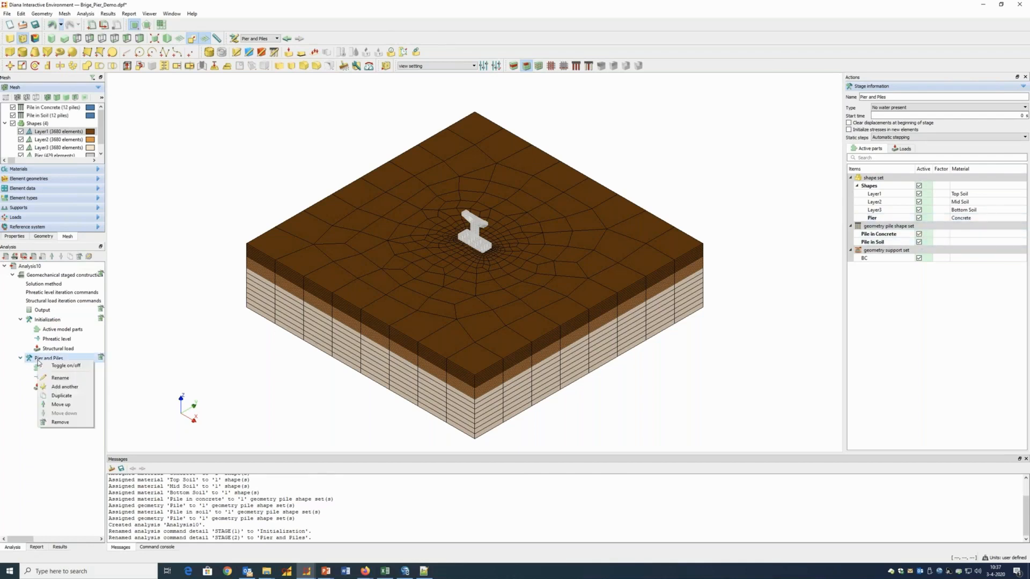
{"action": "left_click", "coordinate": [65, 398]}
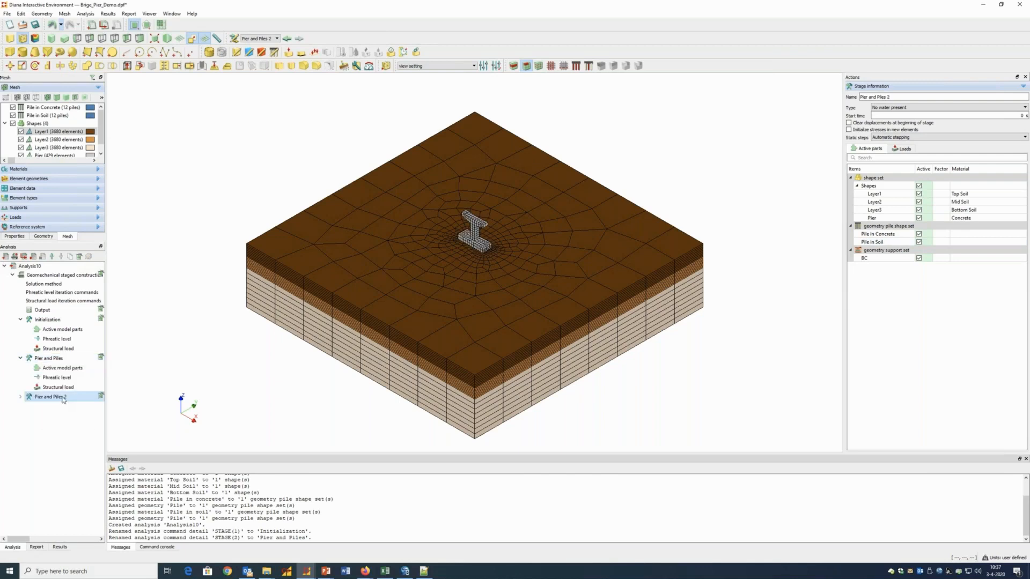
{"action": "left_click", "coordinate": [64, 398]}
{"action": "type", "text": "Deck loading"}
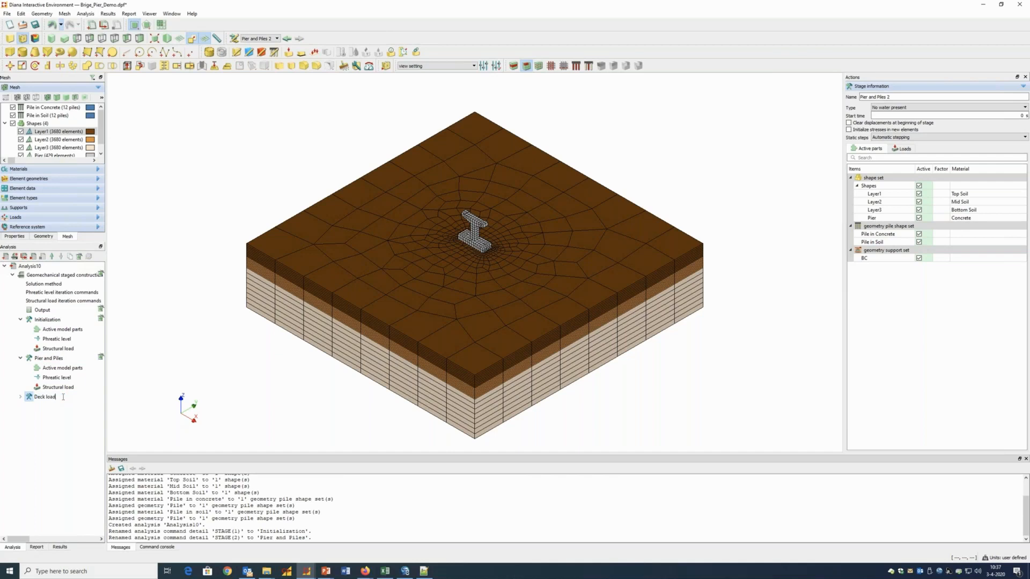
- Add the Pressure load case to the Deck loading stage and return to its active parts
{"action": "left_click", "coordinate": [20, 399]}
{"action": "left_click", "coordinate": [51, 407]}
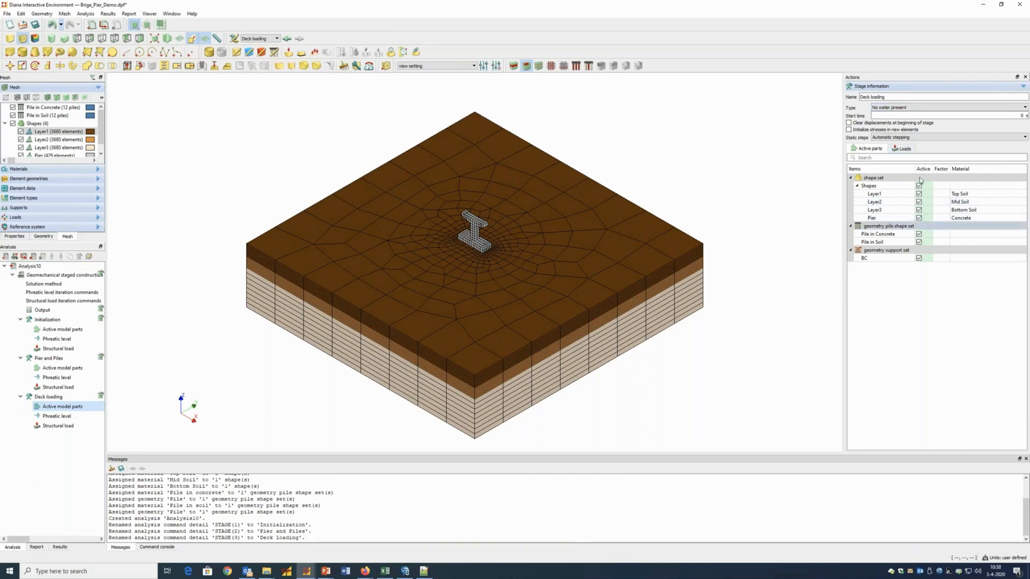
{"action": "left_click", "coordinate": [909, 151]}
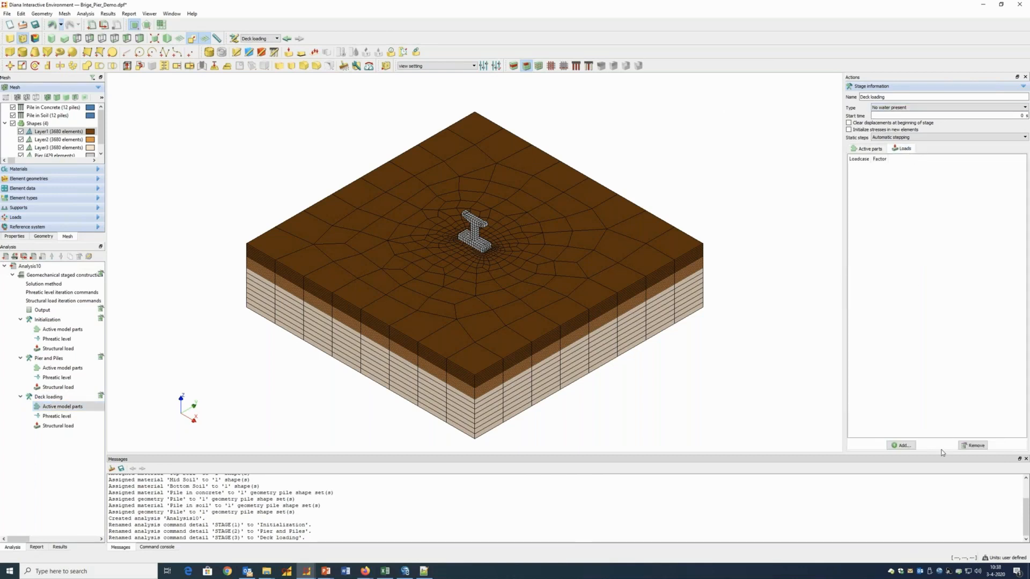
{"action": "left_click", "coordinate": [901, 445]}
{"action": "left_click", "coordinate": [504, 251]}
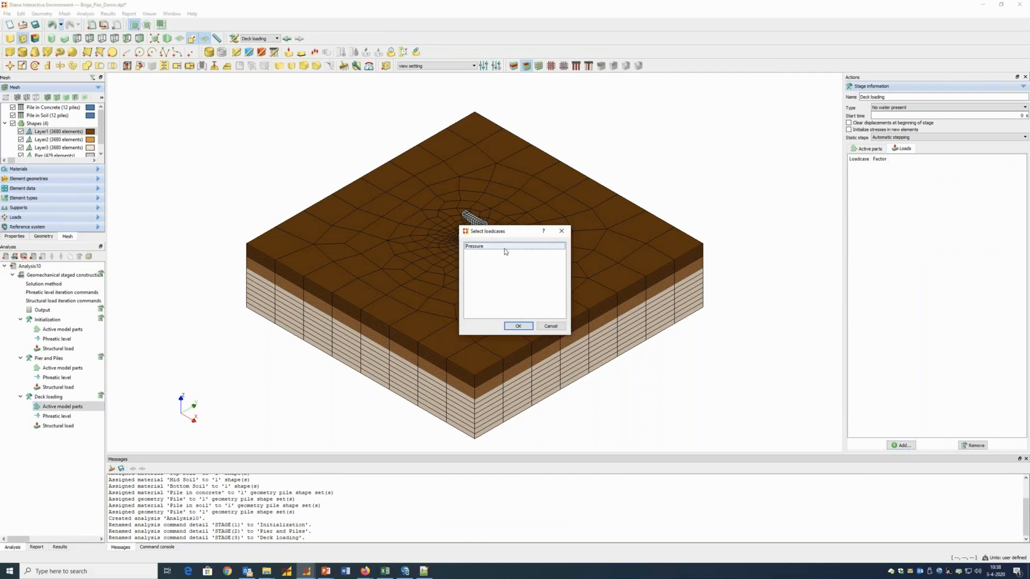
{"action": "left_click", "coordinate": [518, 326]}
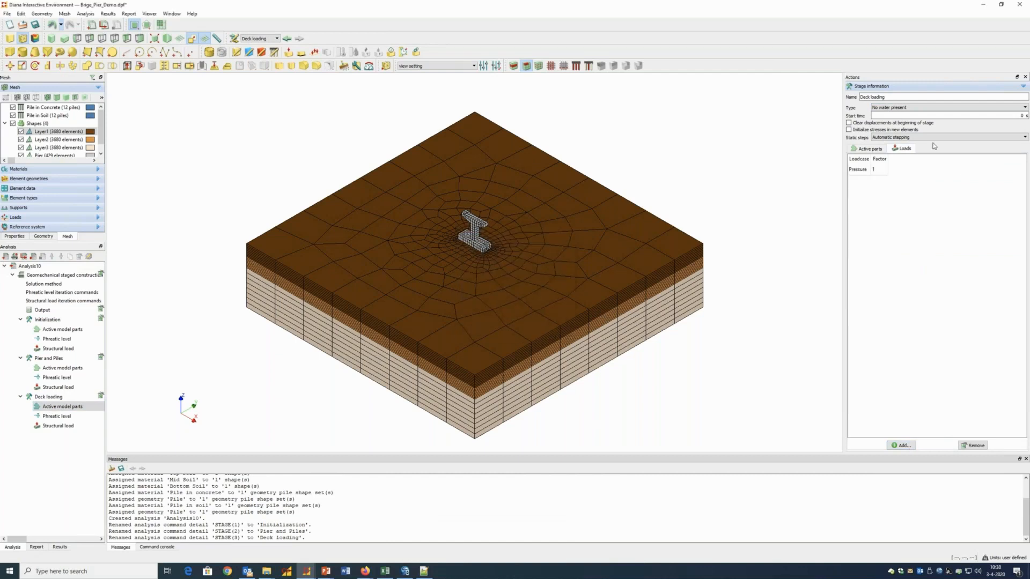
{"action": "left_click", "coordinate": [877, 149]}
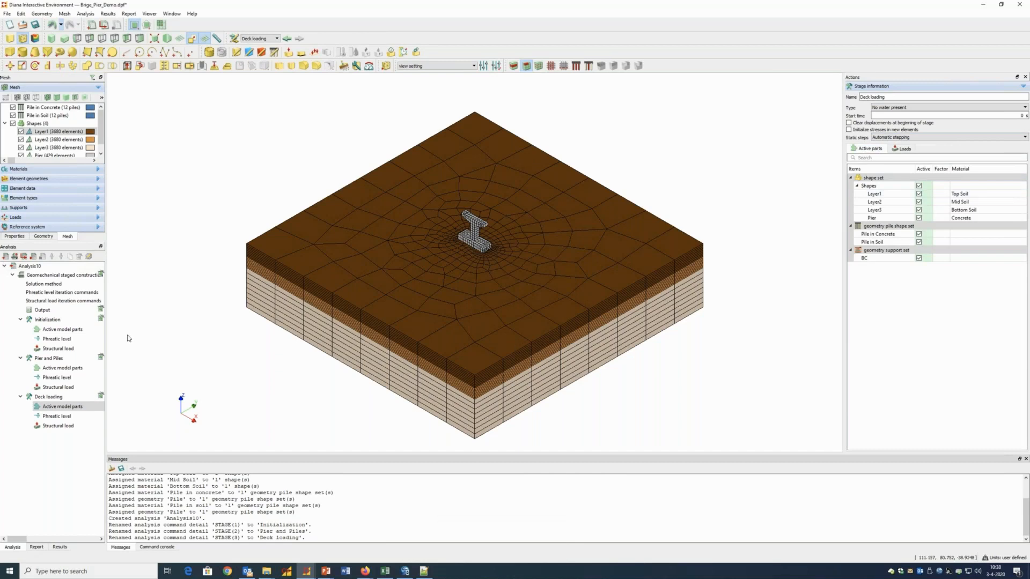
- Check the active parts of all three stages and the Deck loading loads, then run the analysis
{"action": "left_click", "coordinate": [67, 330]}
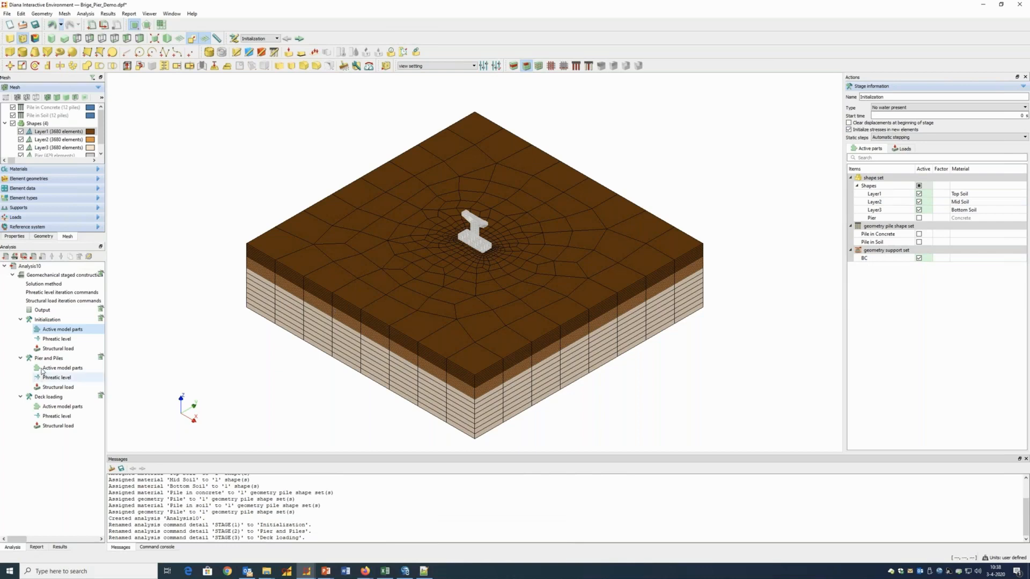
{"action": "left_click", "coordinate": [60, 368]}
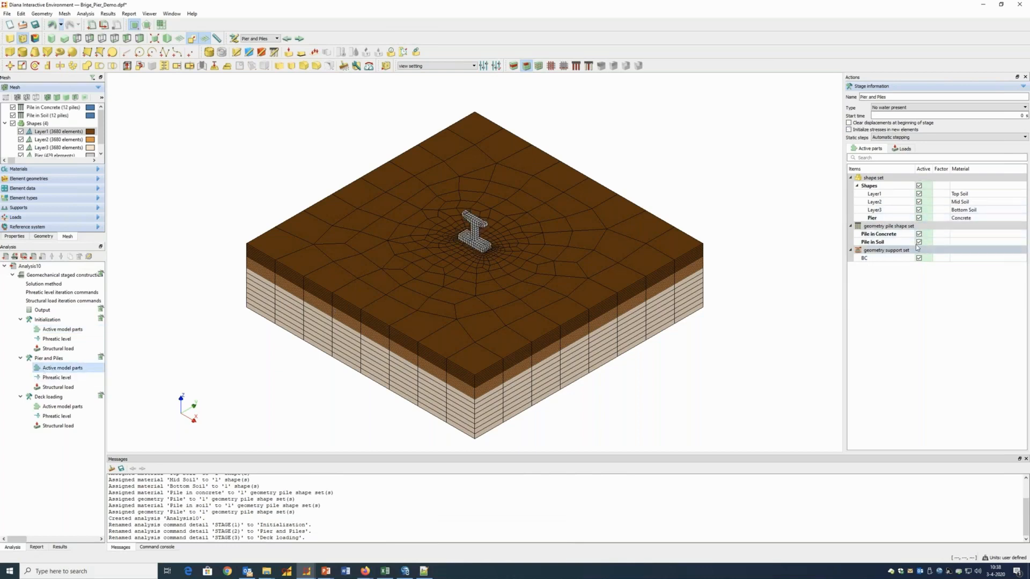
{"action": "left_click", "coordinate": [60, 407]}
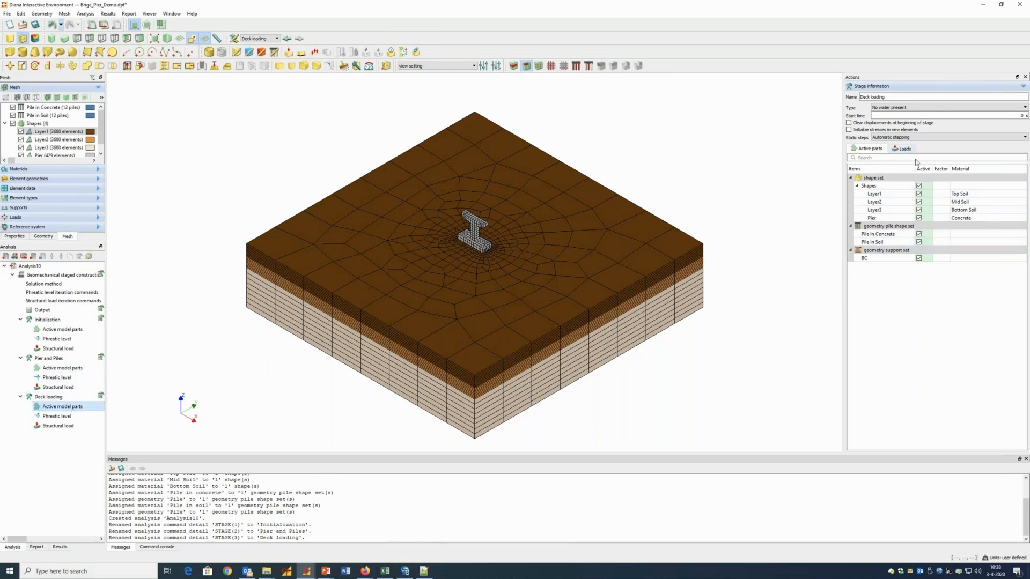
{"action": "left_click", "coordinate": [903, 149]}
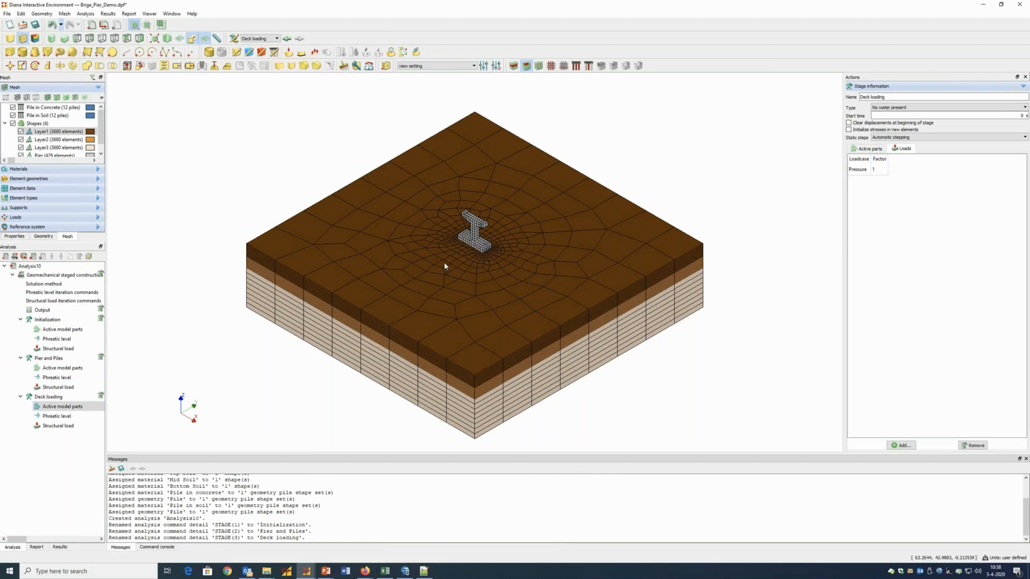
{"action": "left_click", "coordinate": [33, 257]}
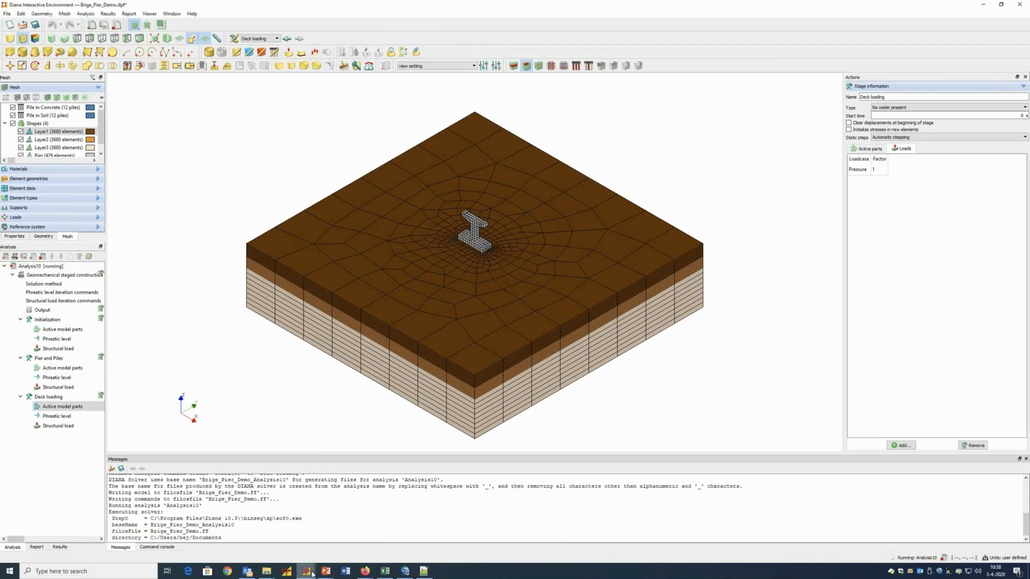
- Switch to the open Demo_Pier_Foundation project that already holds the staged analysis results
{"action": "mouse_move", "coordinate": [309, 573]}
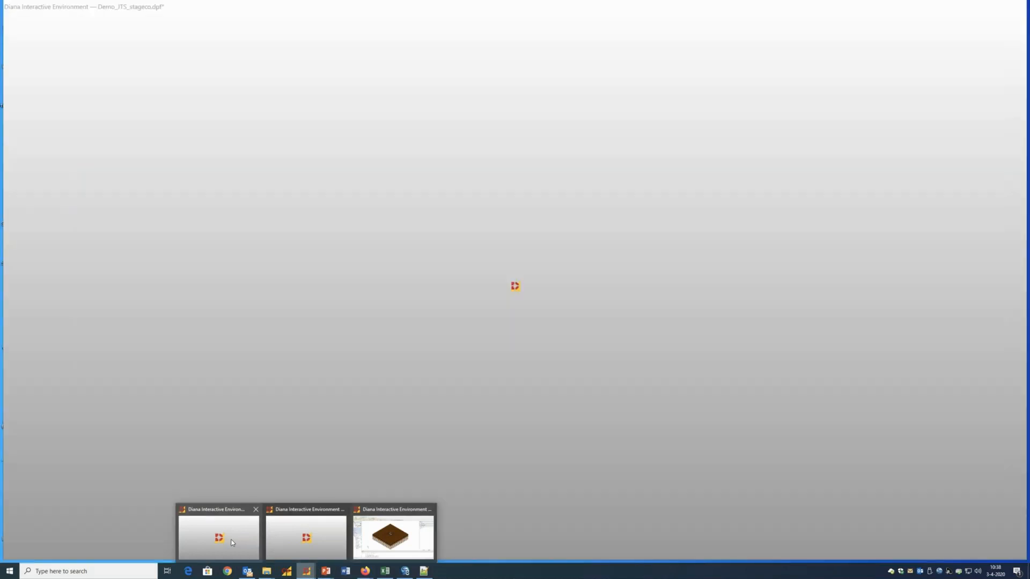
{"action": "left_click", "coordinate": [232, 542]}
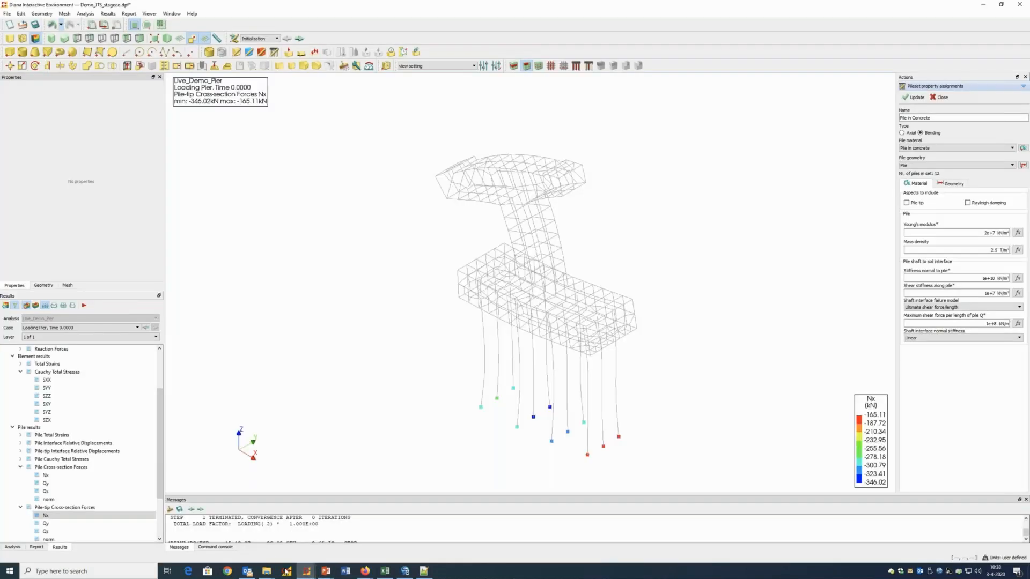
{"action": "mouse_move", "coordinate": [305, 574]}
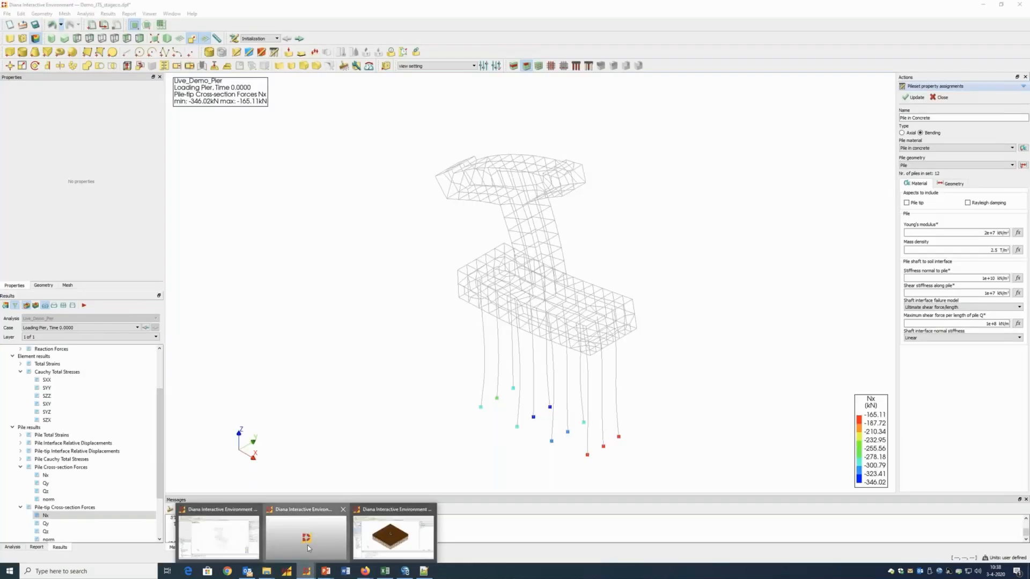
{"action": "left_click", "coordinate": [307, 546]}
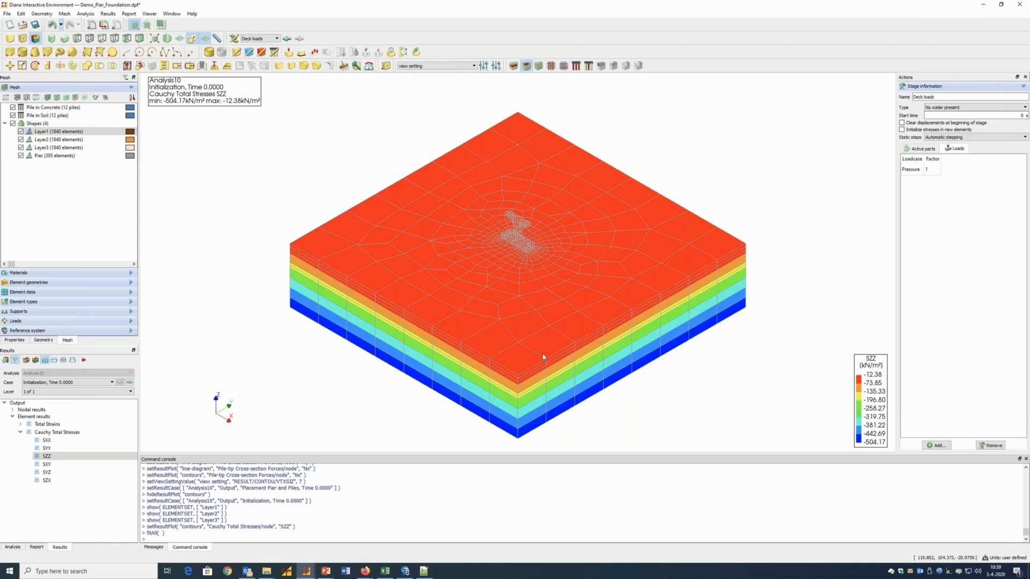
- Plot the TDtXYZ displacement contours for the Placement Pier and Piles case and toggle the deformed shape on and off
{"action": "left_click", "coordinate": [130, 383]}
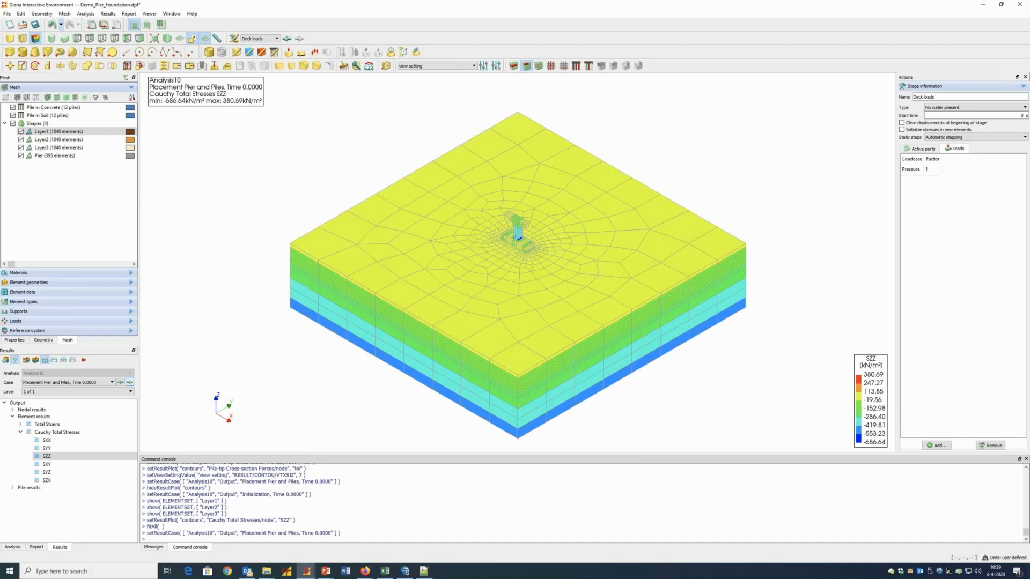
{"action": "left_click", "coordinate": [12, 410]}
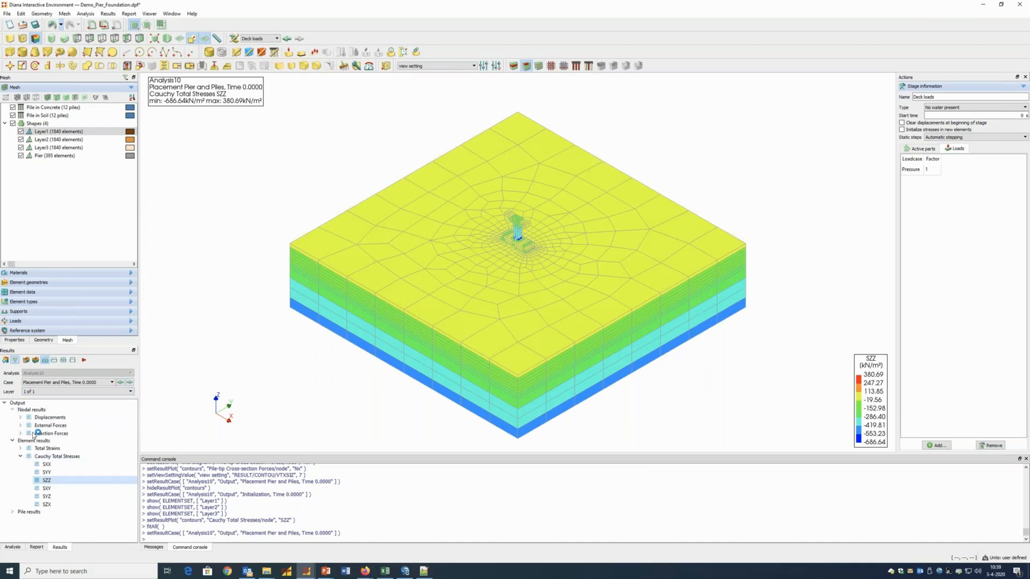
{"action": "left_click", "coordinate": [21, 418]}
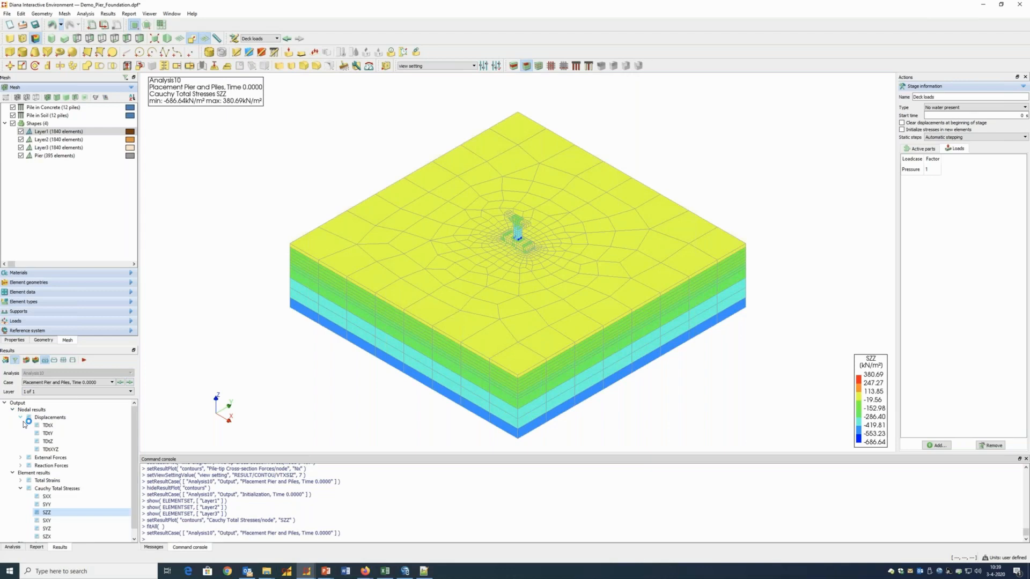
{"action": "left_click", "coordinate": [49, 449]}
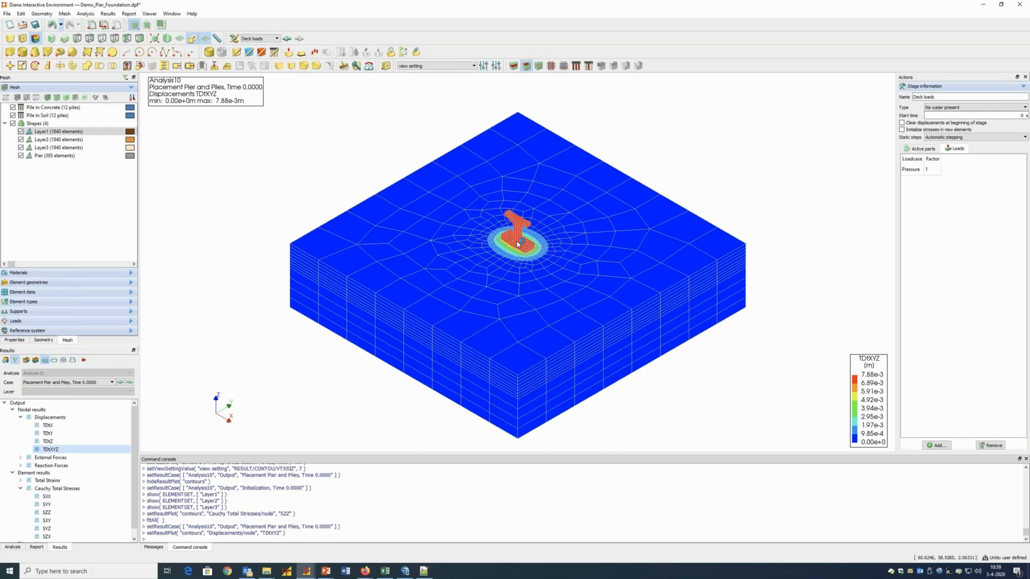
{"action": "left_click", "coordinate": [28, 362]}
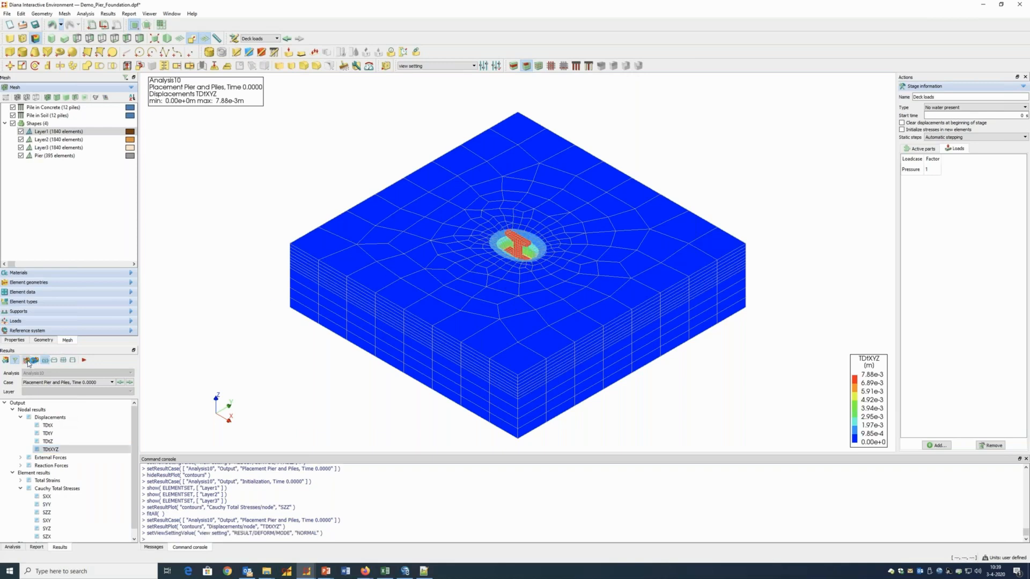
{"action": "left_click", "coordinate": [27, 362]}
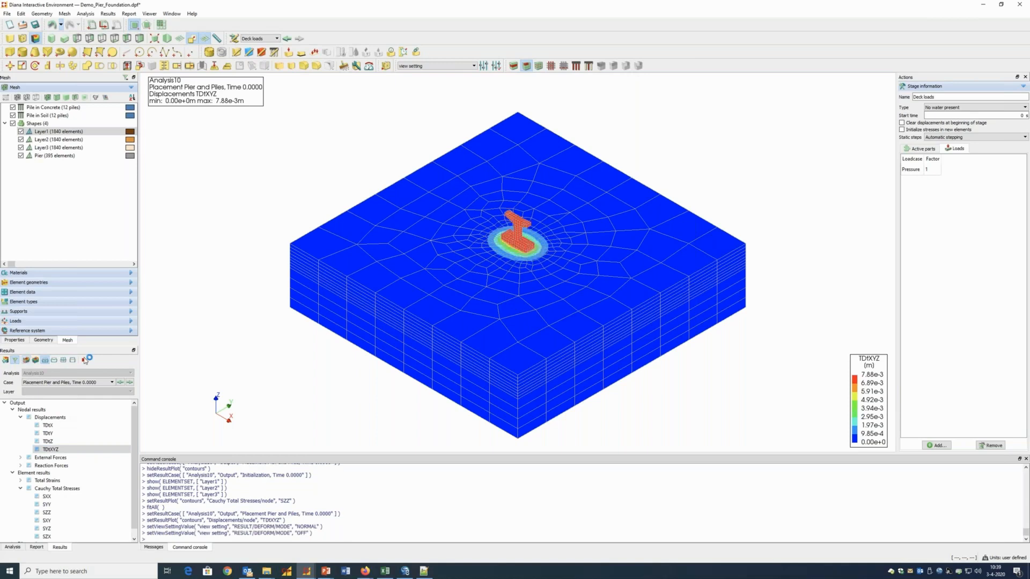
- Display the Deck loads result case on the deformed shape and inspect the pier area
{"action": "left_click", "coordinate": [130, 384]}
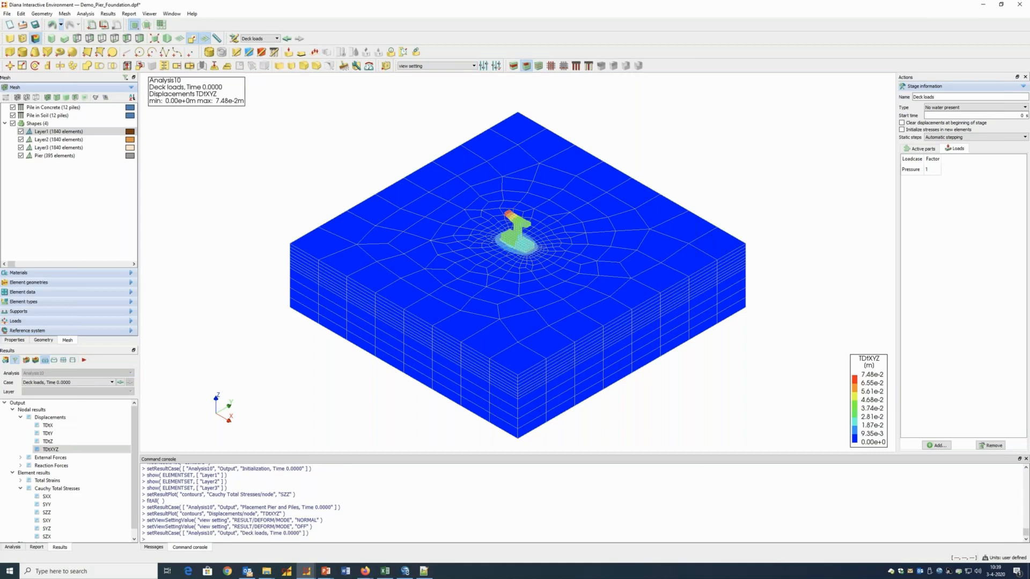
{"action": "left_click", "coordinate": [31, 362]}
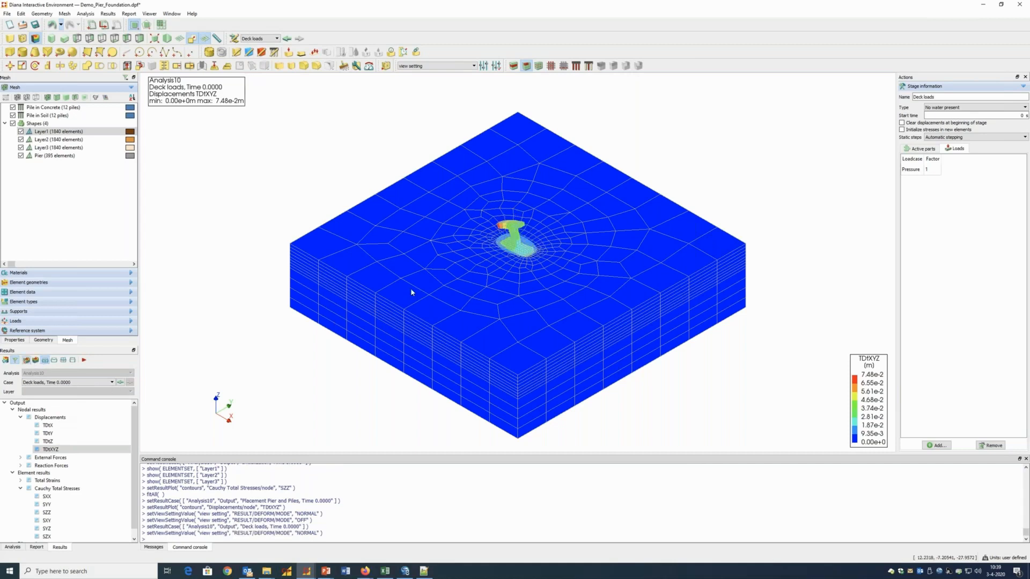
{"action": "scroll", "coordinate": [492, 285], "scroll_direction": "up", "scroll_amount": 2}
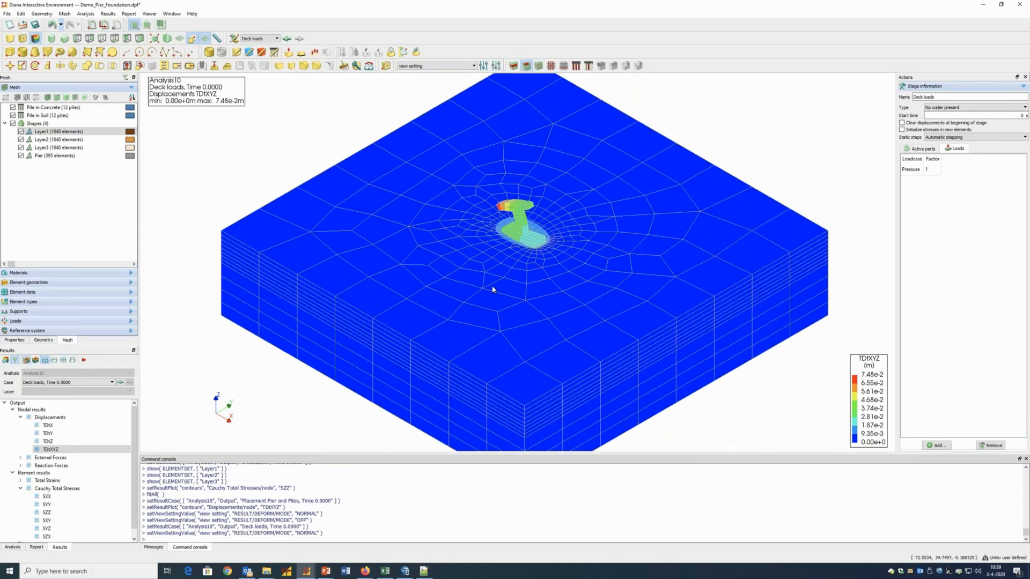
{"action": "scroll", "coordinate": [493, 290], "scroll_direction": "up", "scroll_amount": 1}
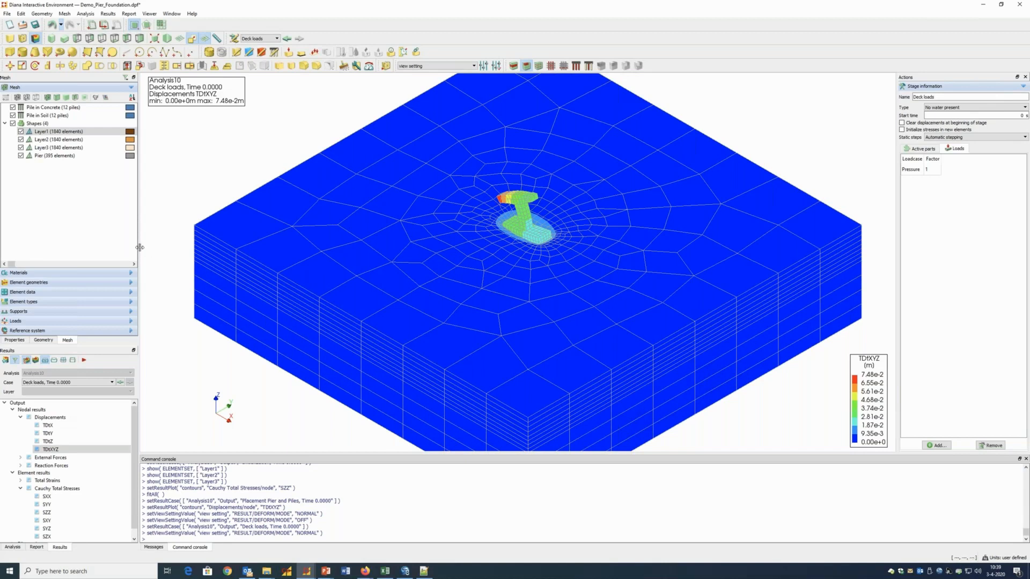
- Hide the mesh of Layer1, Layer2 and Layer3 and fit the pier and piles in the view
{"action": "left_click", "coordinate": [20, 131]}
{"action": "left_click", "coordinate": [20, 140]}
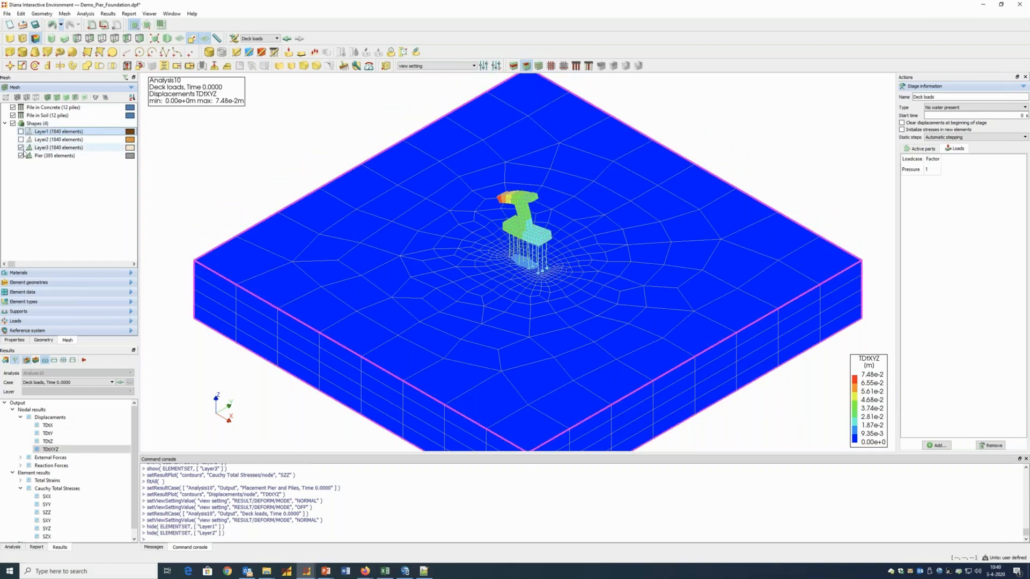
{"action": "left_click", "coordinate": [20, 147]}
{"action": "left_click", "coordinate": [154, 38]}
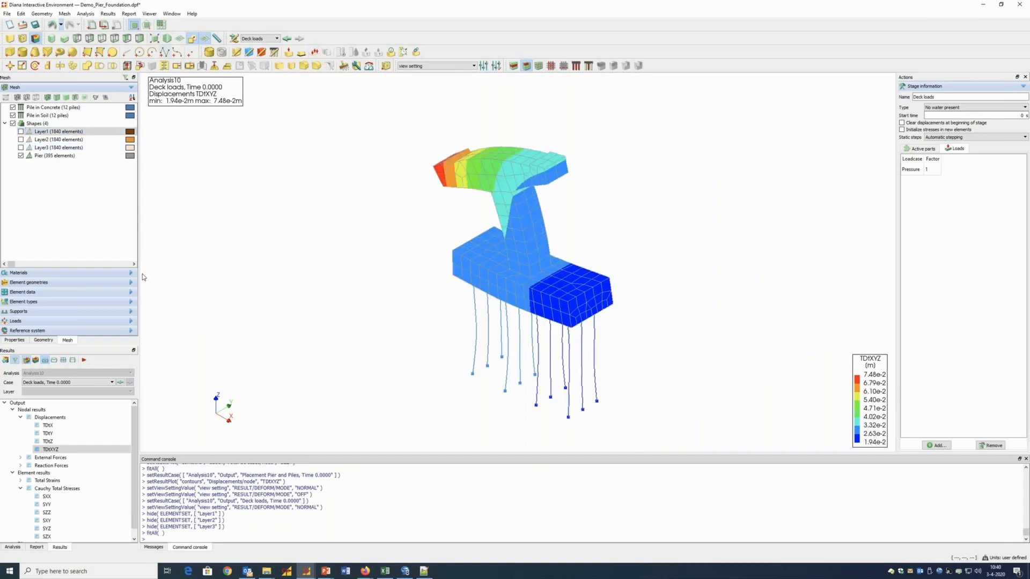
- Plot the pile cross-section force Nx for the Deck loads case as a line diagram
{"action": "scroll", "coordinate": [54, 470], "scroll_direction": "down", "scroll_amount": 1}
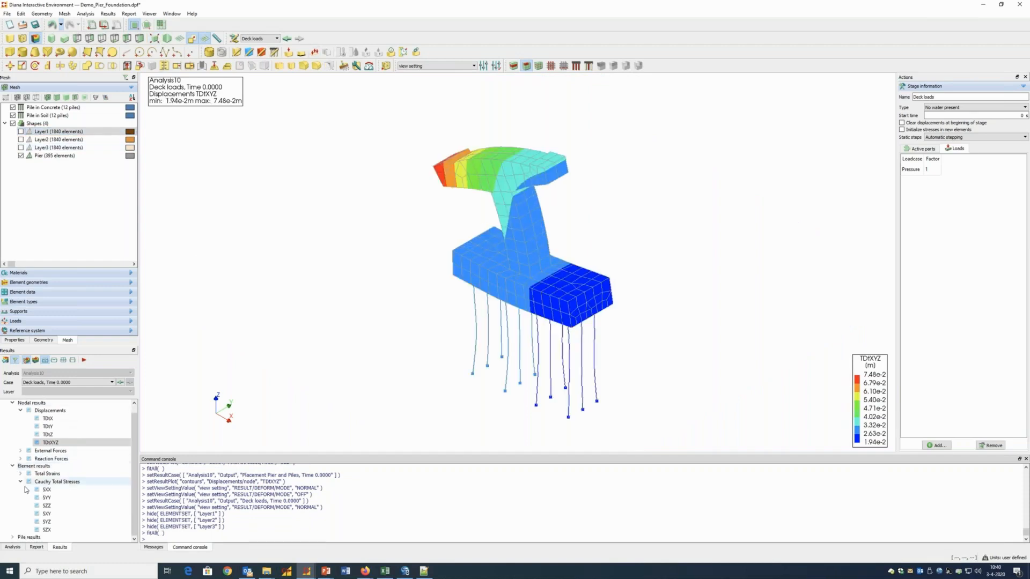
{"action": "left_click", "coordinate": [12, 537]}
{"action": "left_click", "coordinate": [12, 466]}
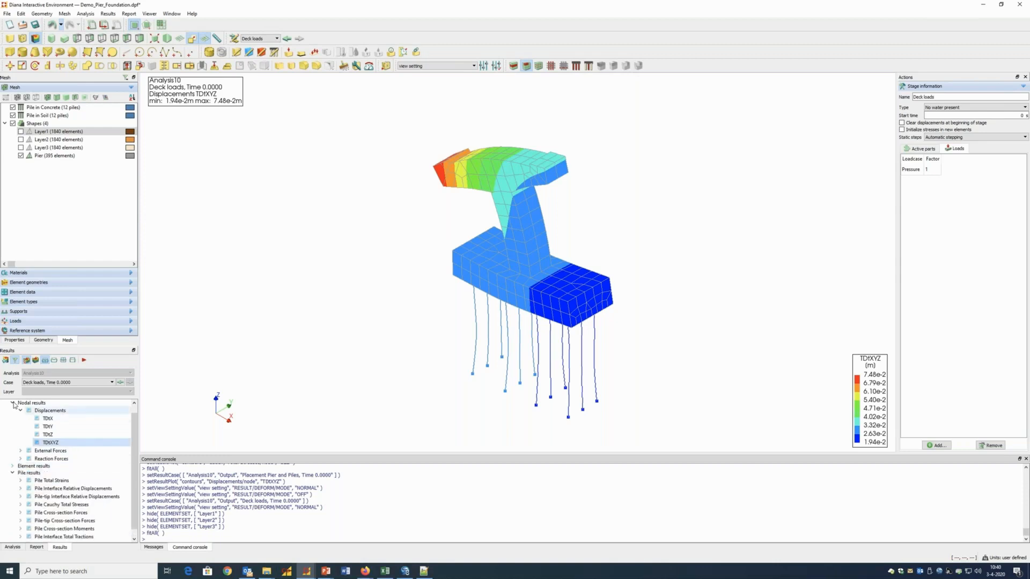
{"action": "left_click", "coordinate": [13, 402]}
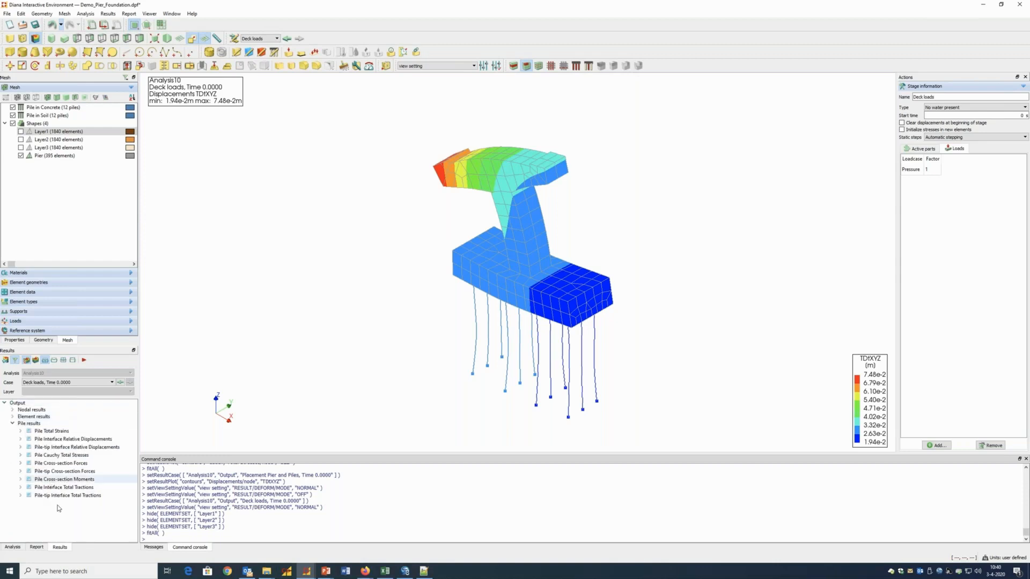
{"action": "left_click", "coordinate": [20, 463]}
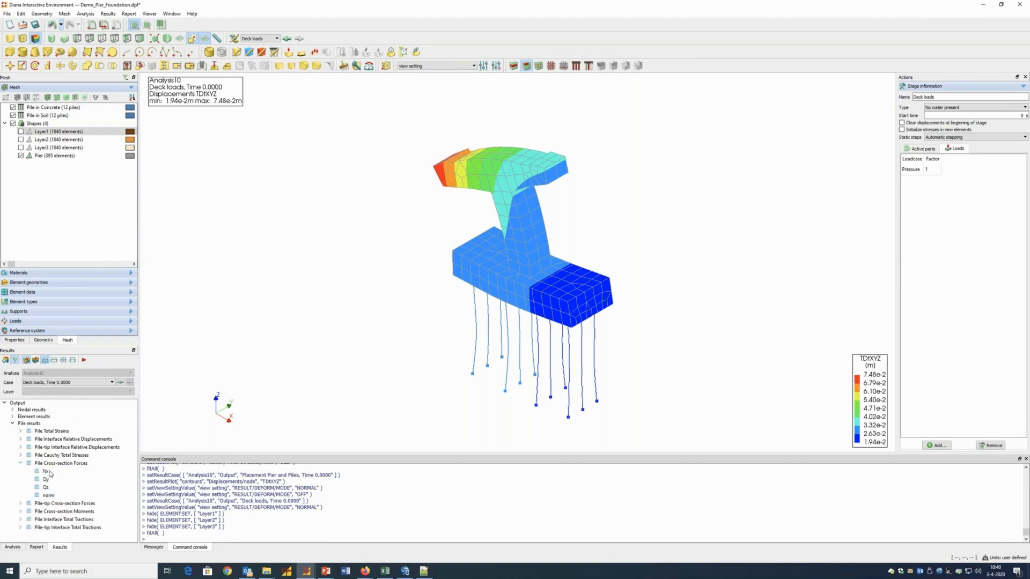
{"action": "right_click", "coordinate": [49, 471]}
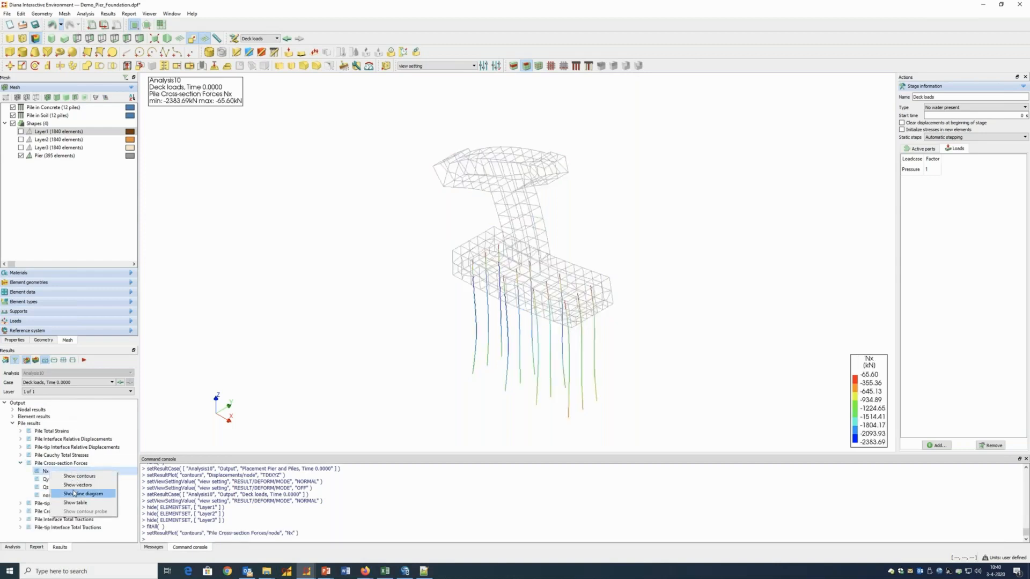
{"action": "left_click", "coordinate": [75, 493]}
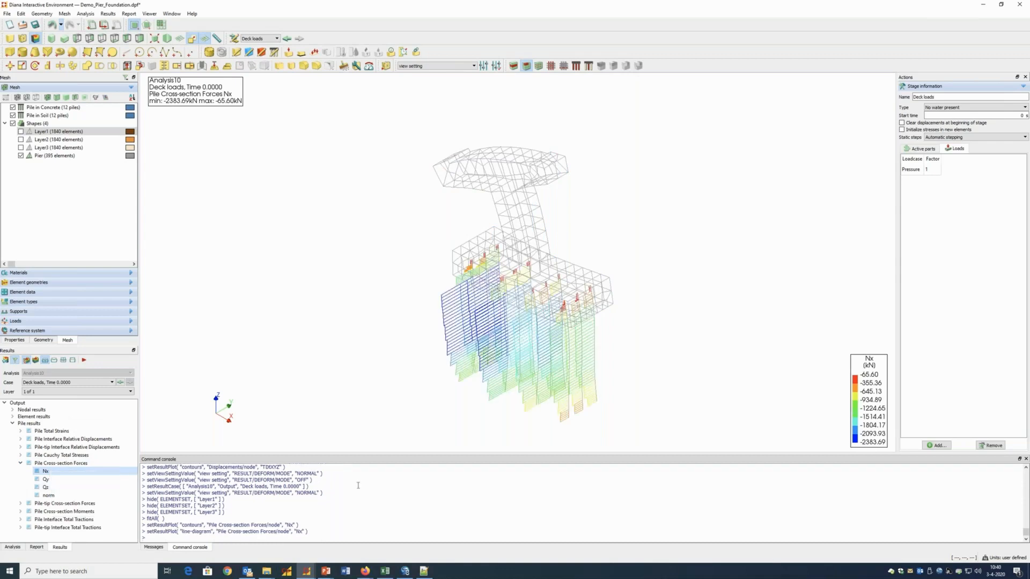
- Set the orientation of the result diagrams to Global X in the diagram plot settings
{"action": "left_click", "coordinate": [498, 67]}
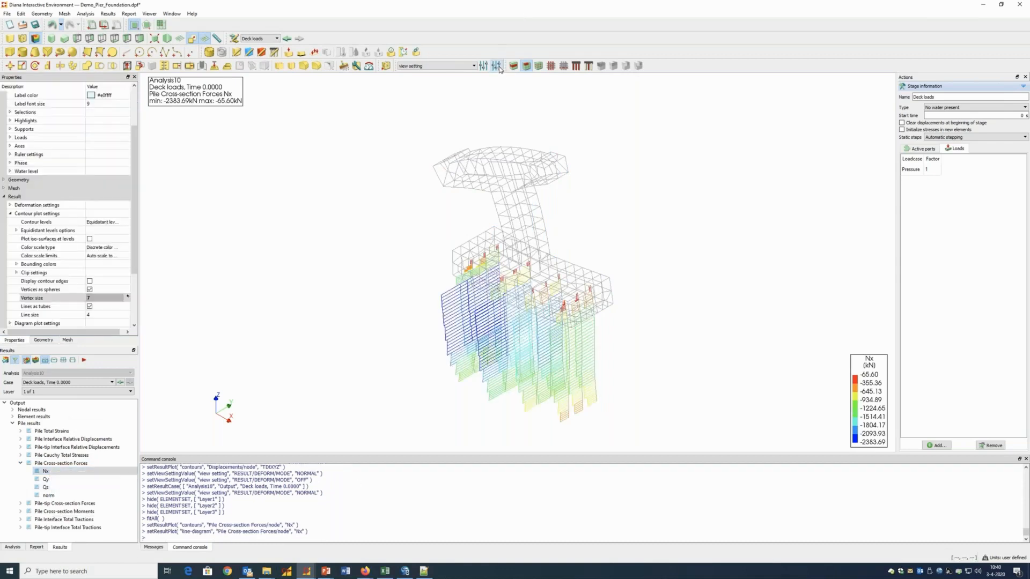
{"action": "left_click", "coordinate": [10, 214]}
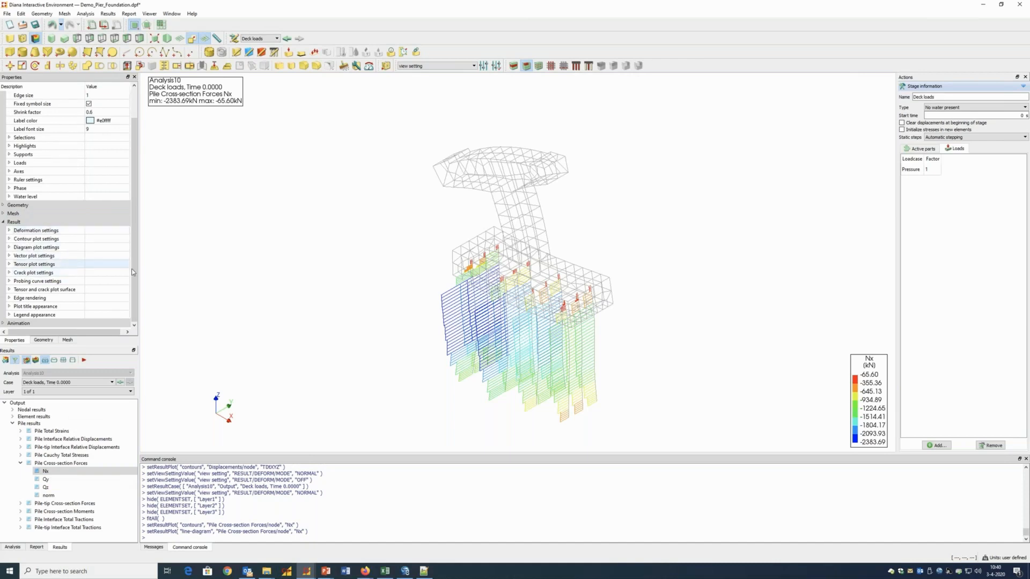
{"action": "left_click", "coordinate": [9, 248]}
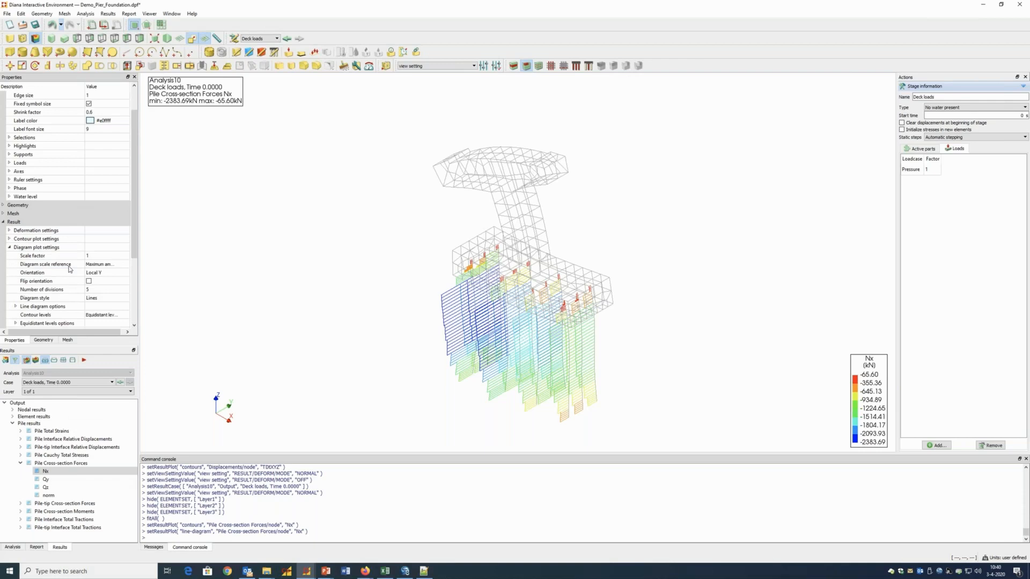
{"action": "left_click", "coordinate": [103, 273]}
{"action": "left_click", "coordinate": [108, 273]}
{"action": "left_click", "coordinate": [115, 282]}
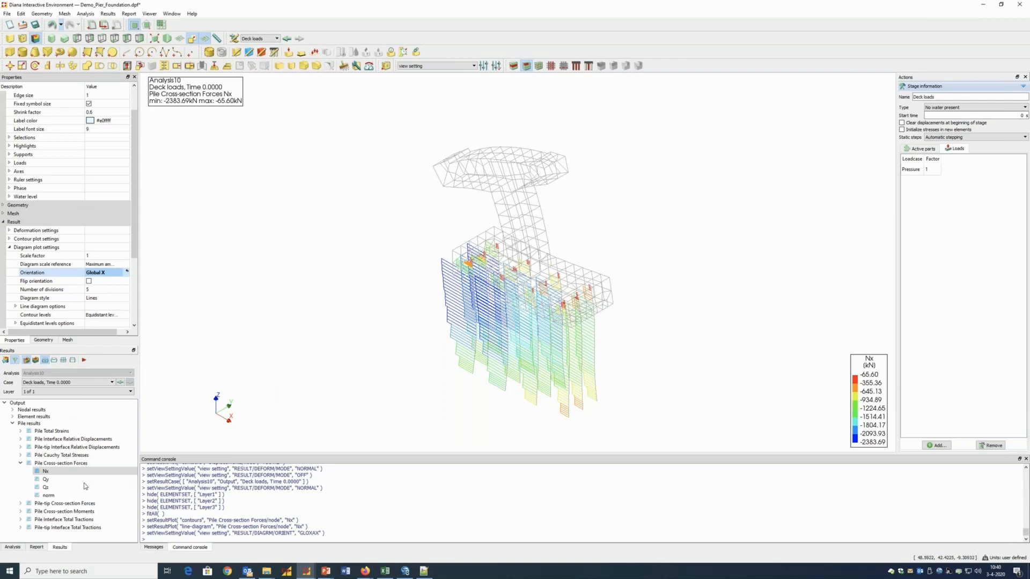
- Plot the pile cross-section moment My as a line diagram, followed by the pile-tip cross-section force Nx as contours
{"action": "left_click", "coordinate": [21, 513]}
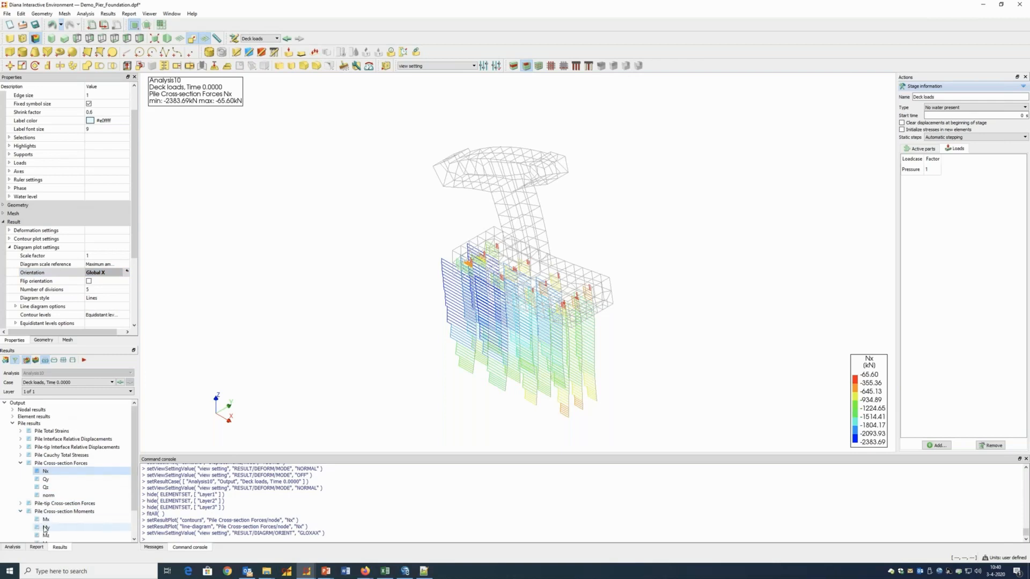
{"action": "left_click", "coordinate": [45, 528]}
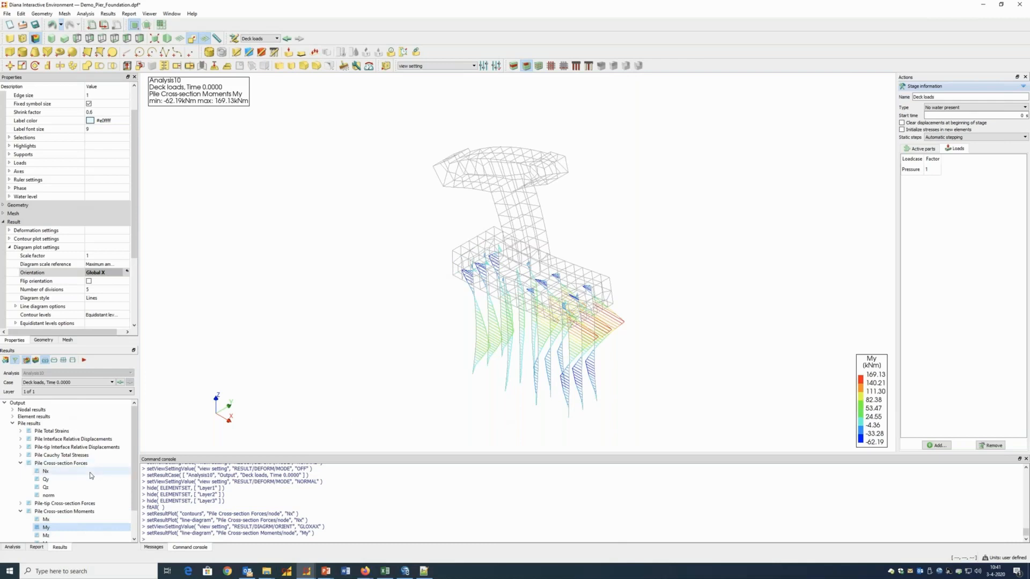
{"action": "scroll", "coordinate": [91, 475], "scroll_direction": "down", "scroll_amount": 2}
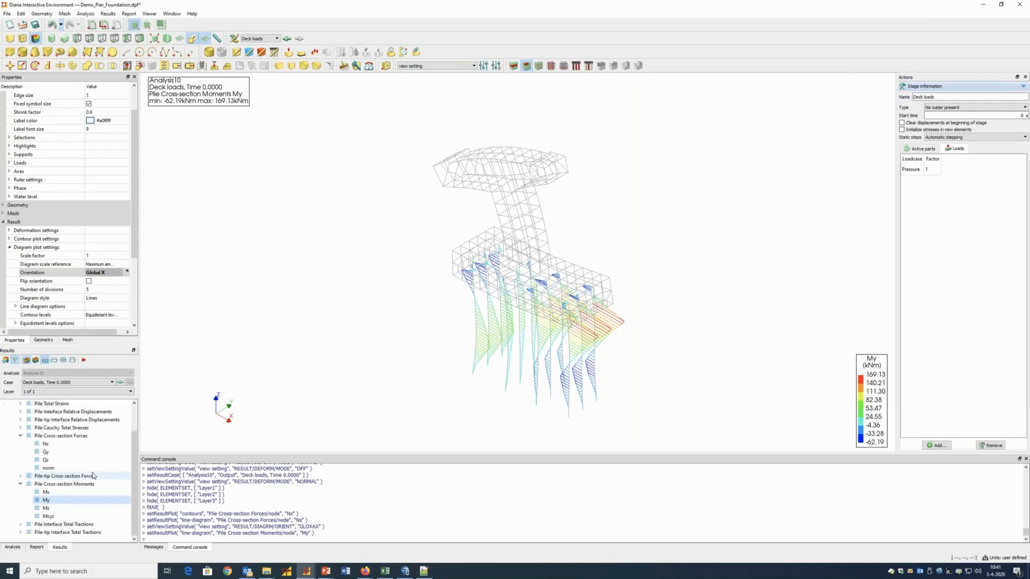
{"action": "left_click", "coordinate": [20, 476]}
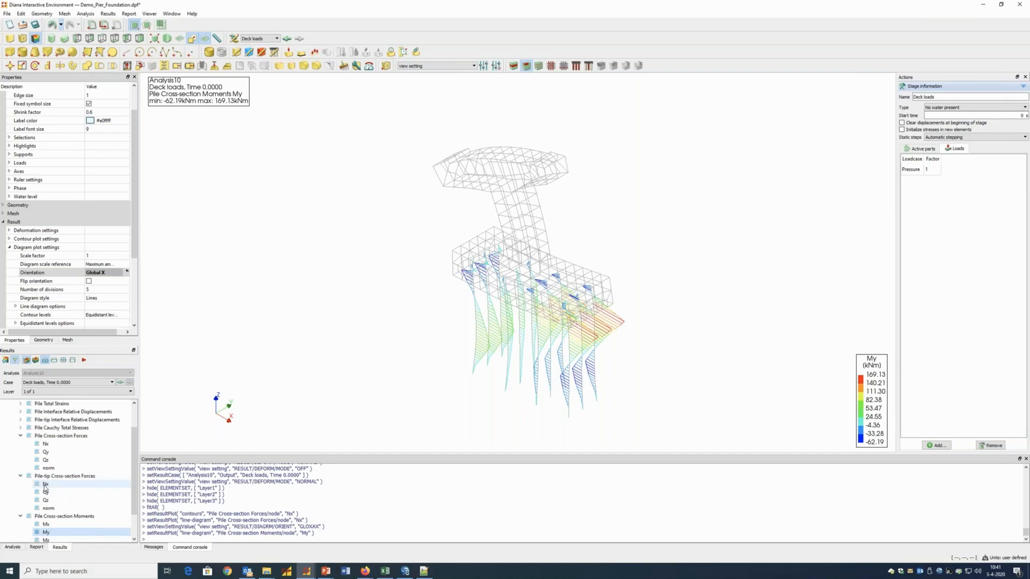
{"action": "left_click", "coordinate": [45, 485]}
{"action": "right_click", "coordinate": [47, 486]}
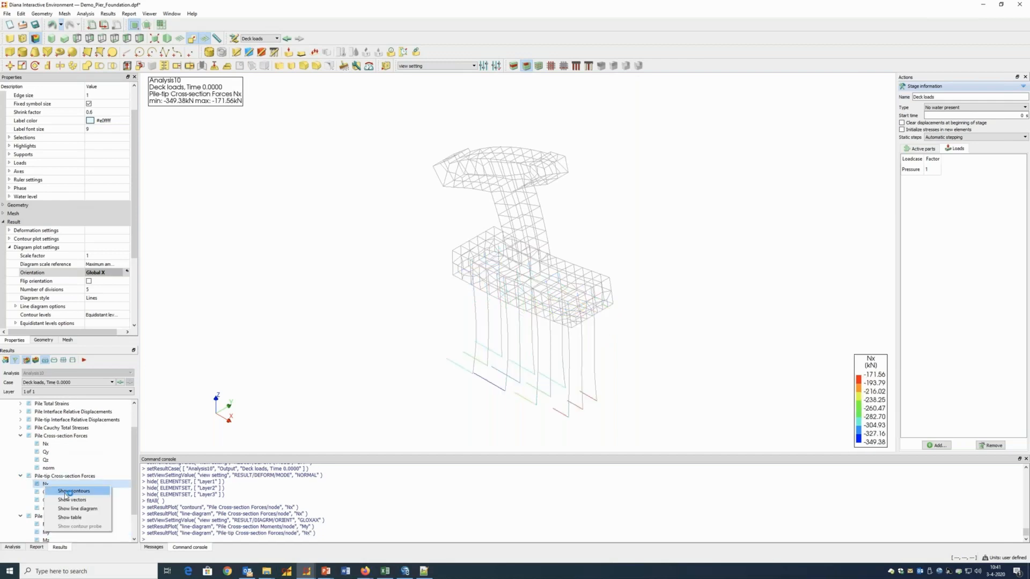
{"action": "left_click", "coordinate": [68, 495]}
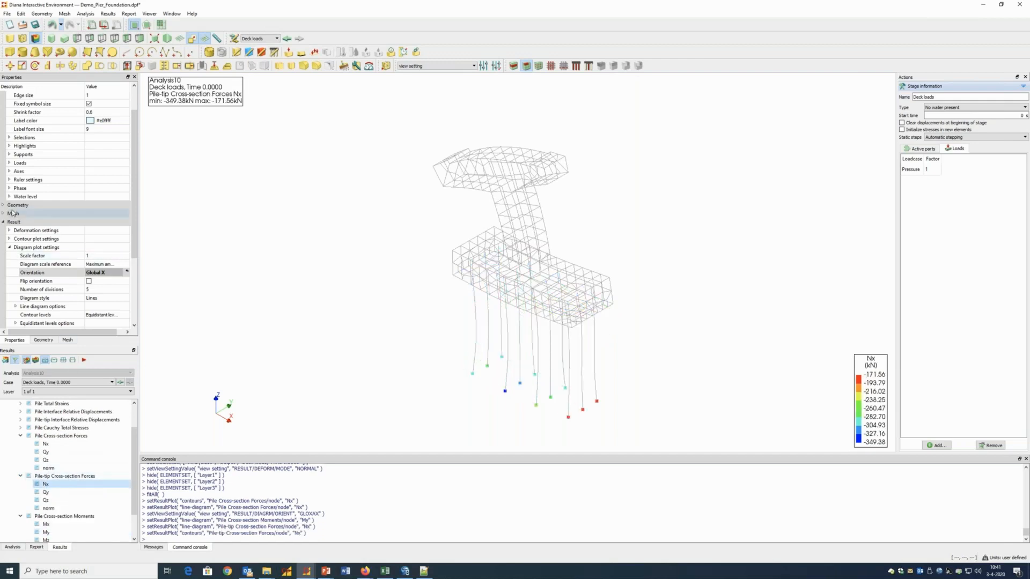